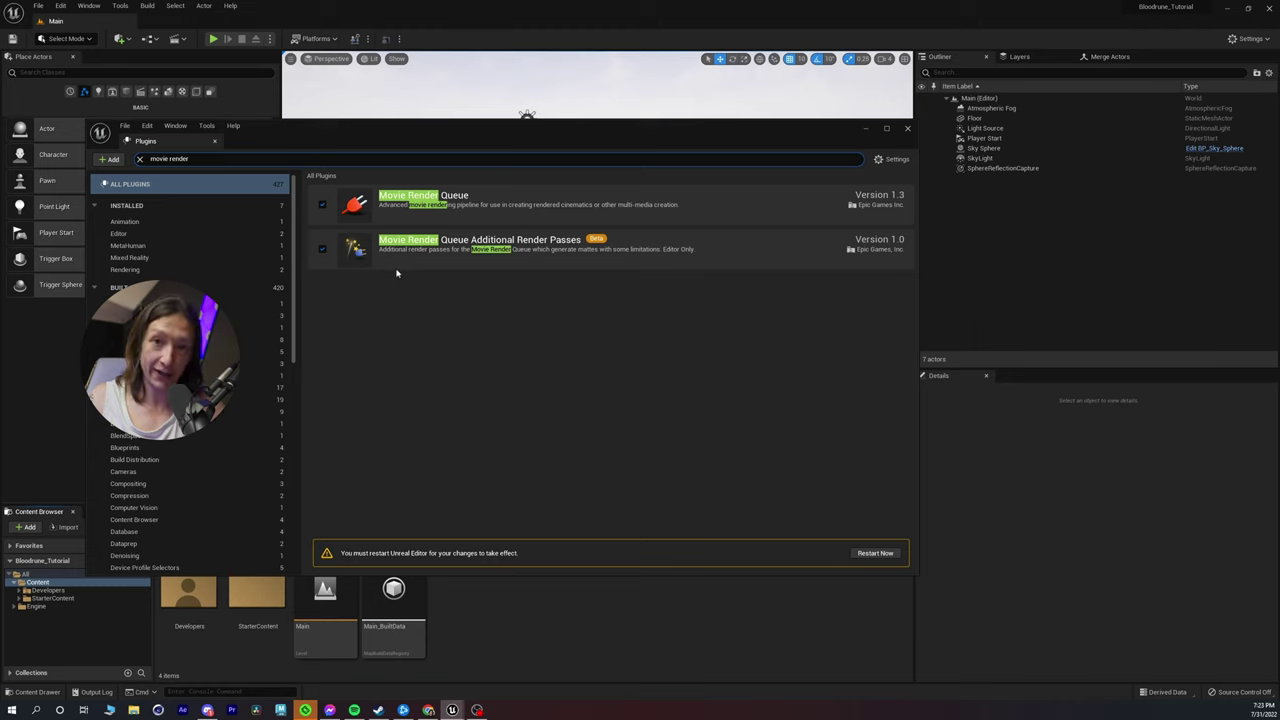
Step: Search the plugins for "c4d" to find the Datasmith C4D Importer, and restart the editor to apply the plugin changes
left_click_drag(190, 159, 104, 158)
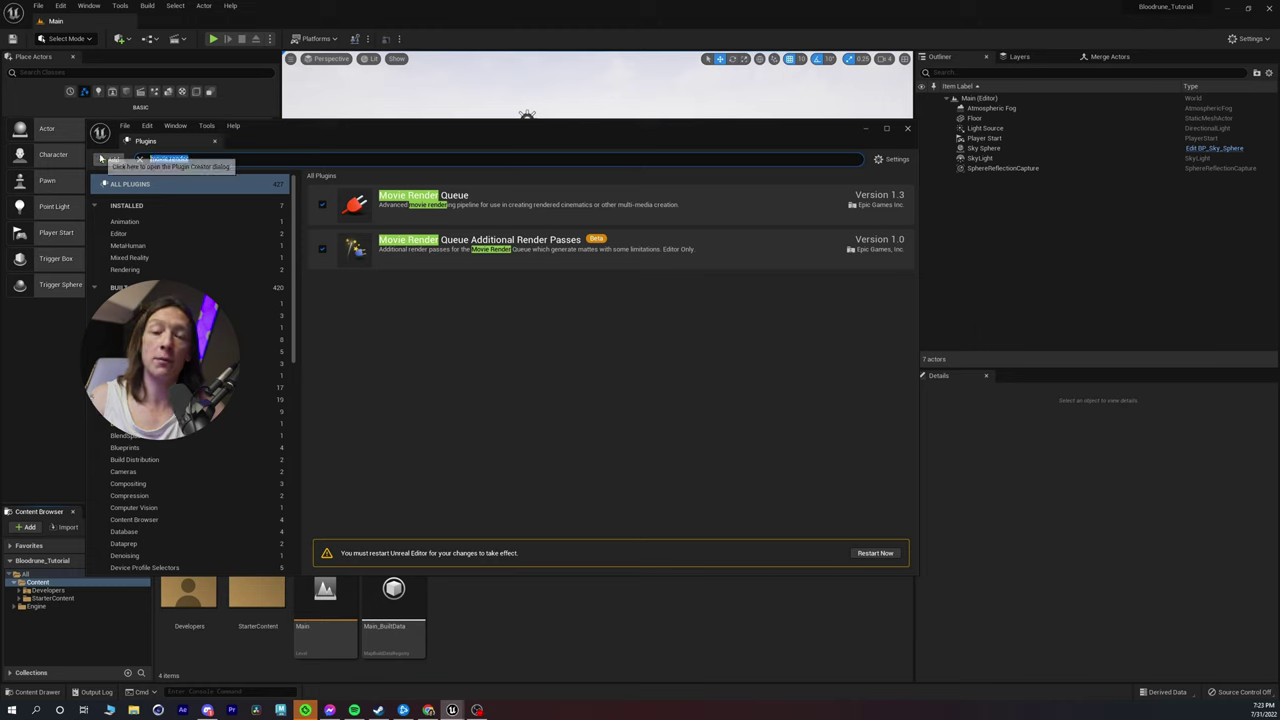
type("c4d")
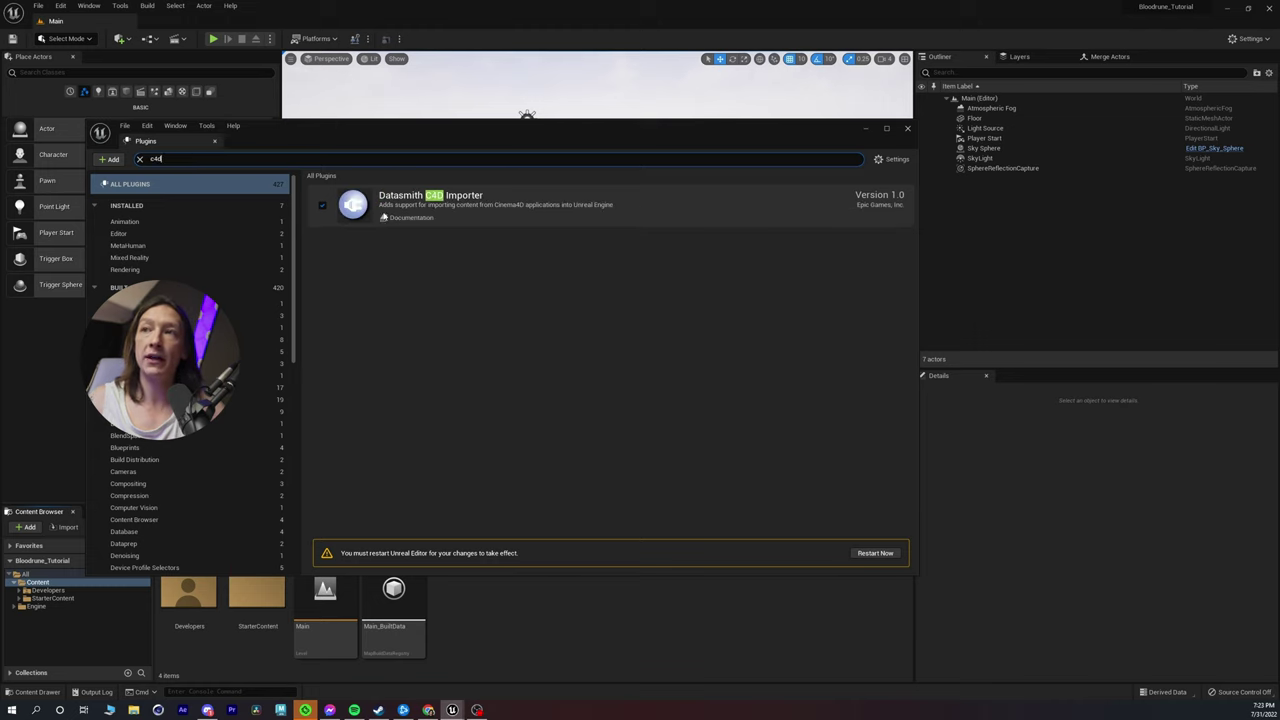
left_click(875, 553)
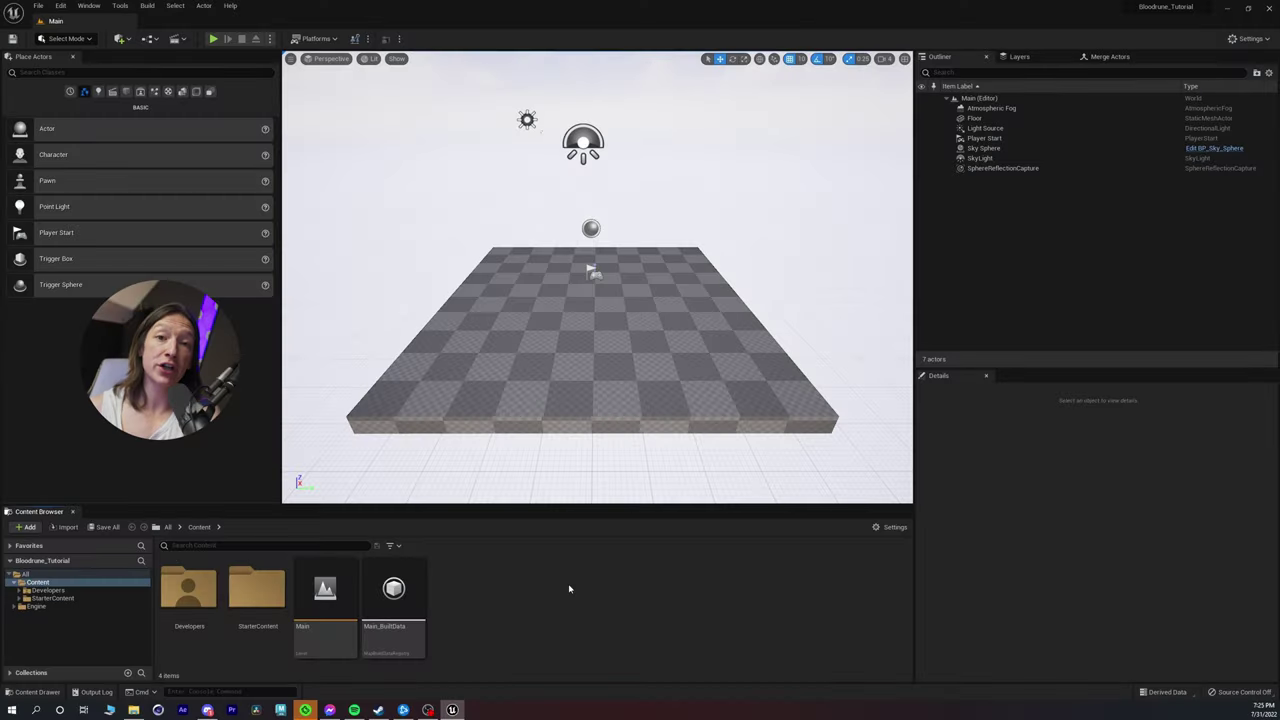
Step: Create an OpenColorIO Configuration asset named OCIO in the Content folder
right_click(568, 589)
mouse_move(595, 552)
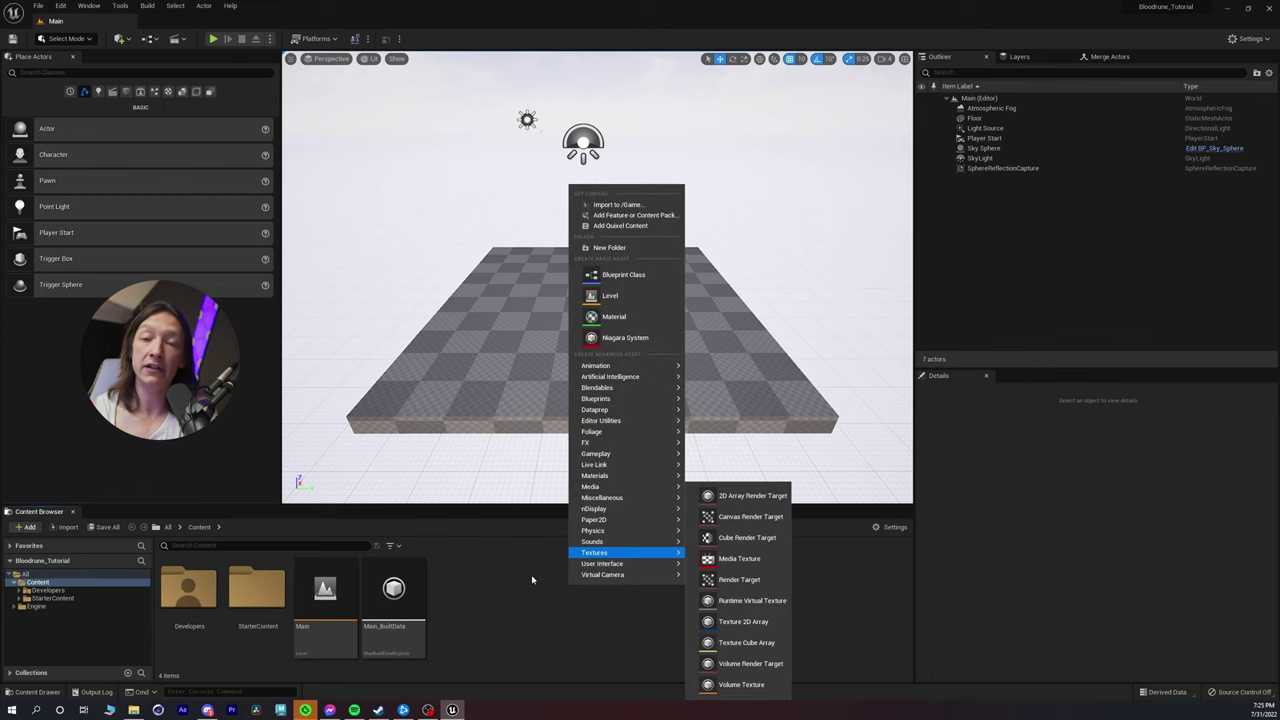
mouse_move(609, 498)
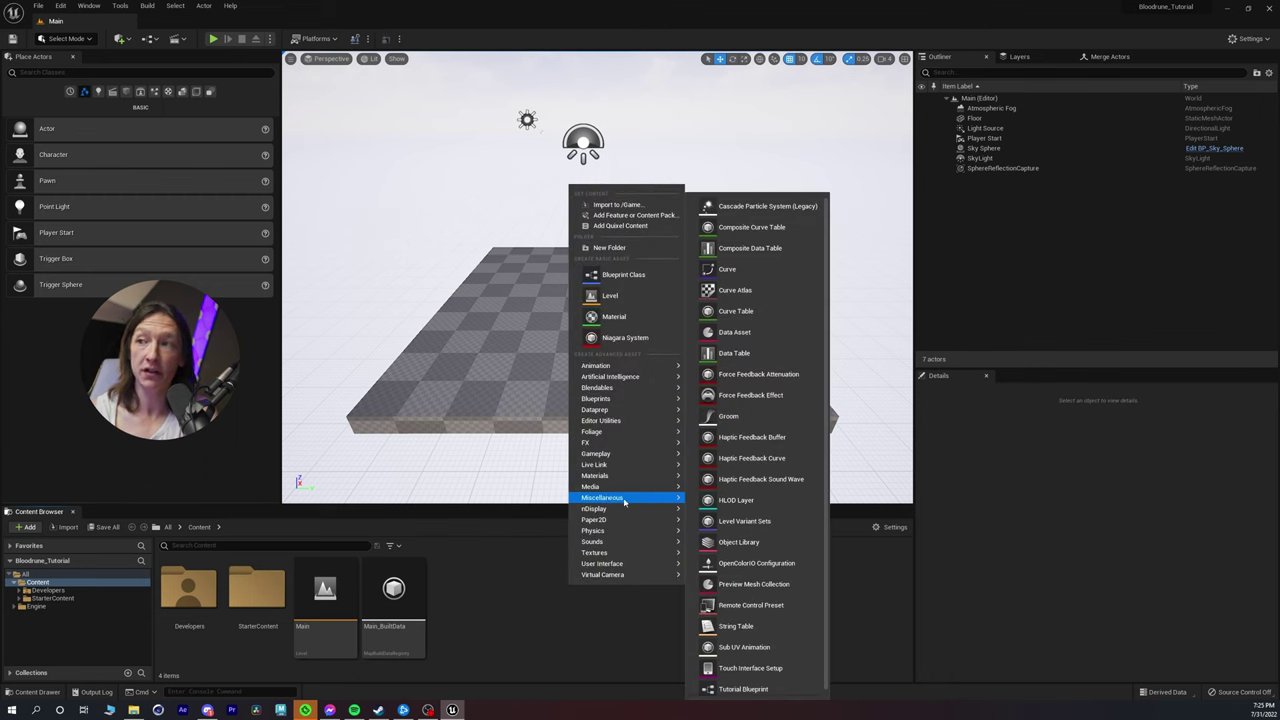
left_click(738, 565)
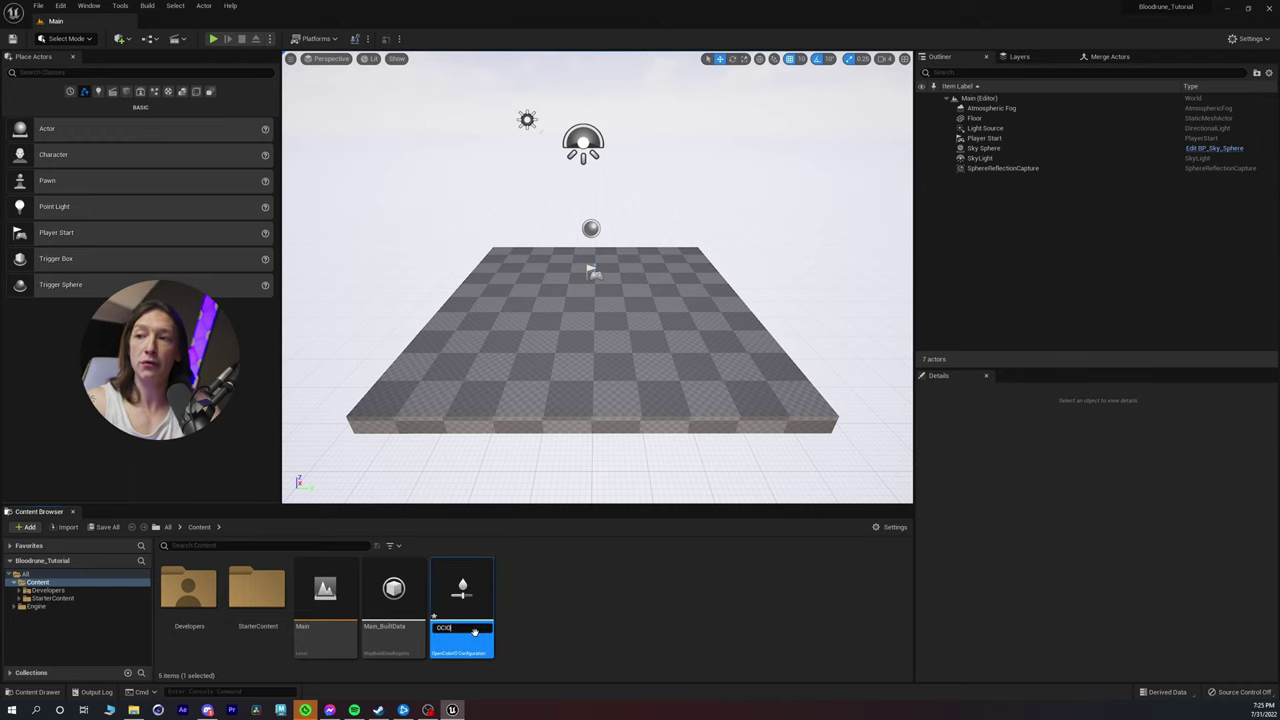
key("Return")
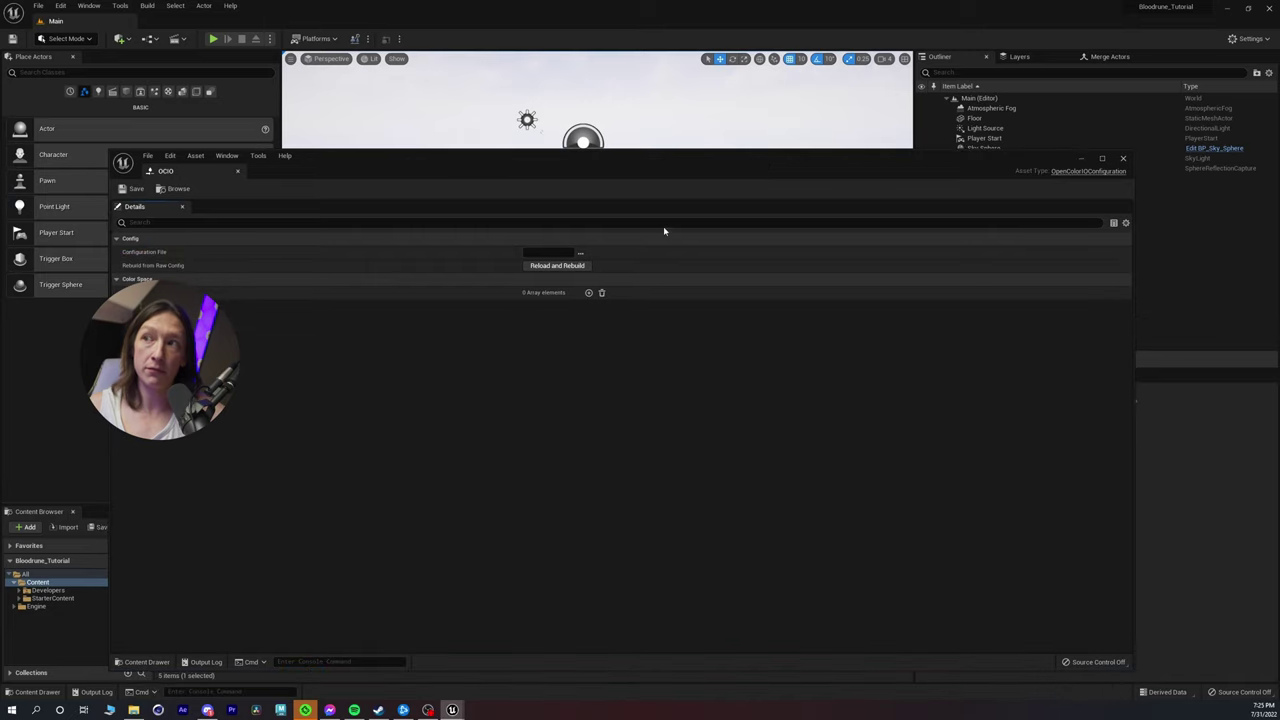
Step: Load config.ocio from the aces_1.2 folder inside OpenColor_IO as the OCIO asset's configuration file, and save the asset
left_click(581, 253)
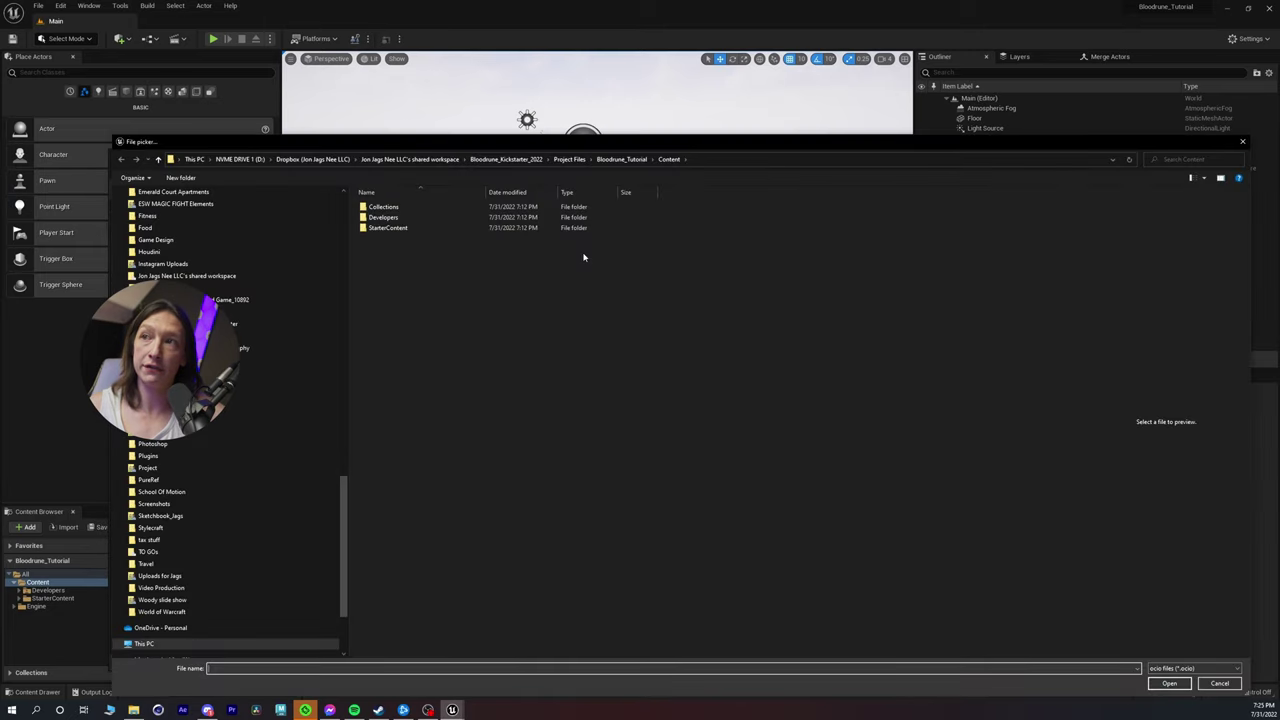
left_click_drag(343, 495, 357, 215)
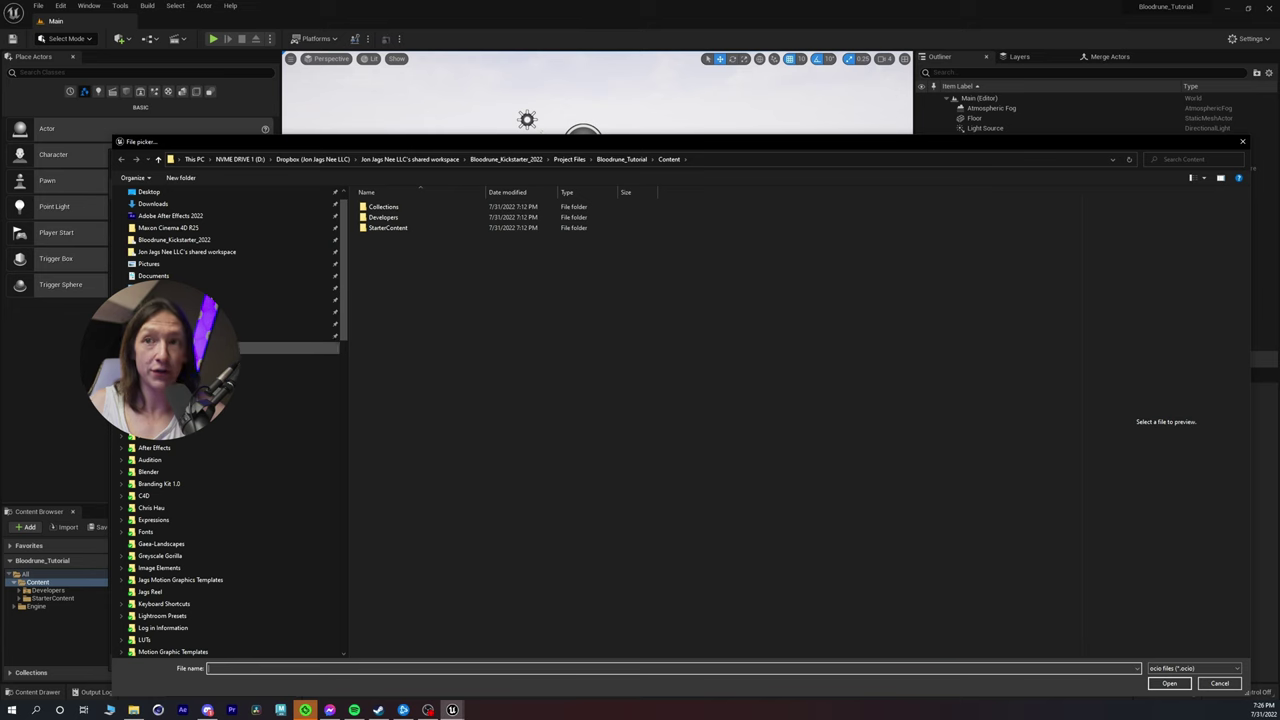
scroll(183, 503, "down", 2)
scroll(180, 530, "down", 2)
left_click(150, 556)
double_click(400, 217)
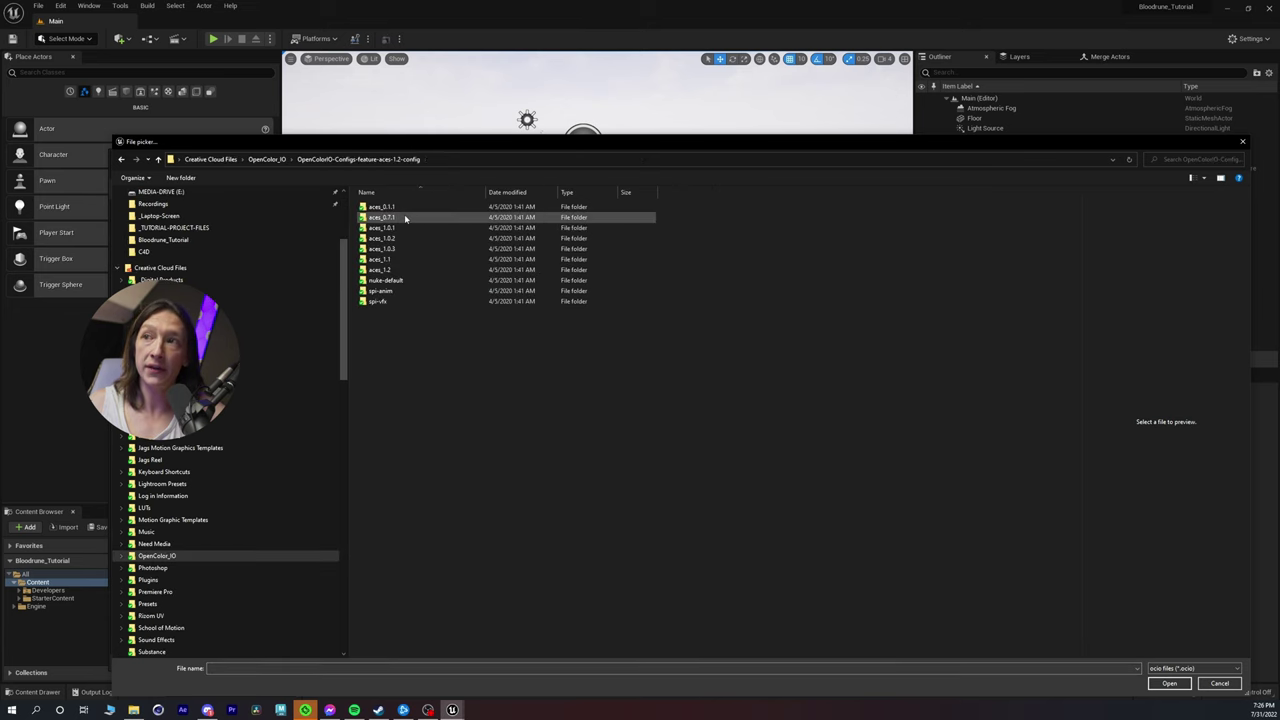
double_click(380, 270)
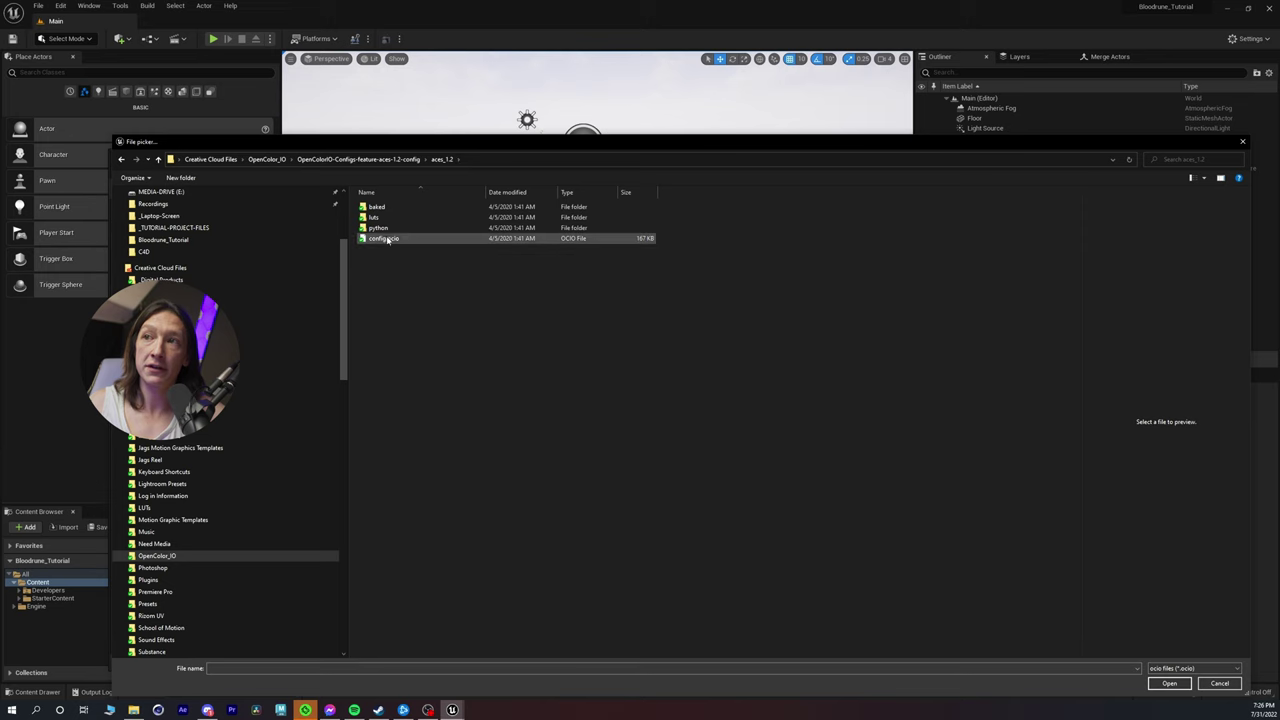
double_click(386, 241)
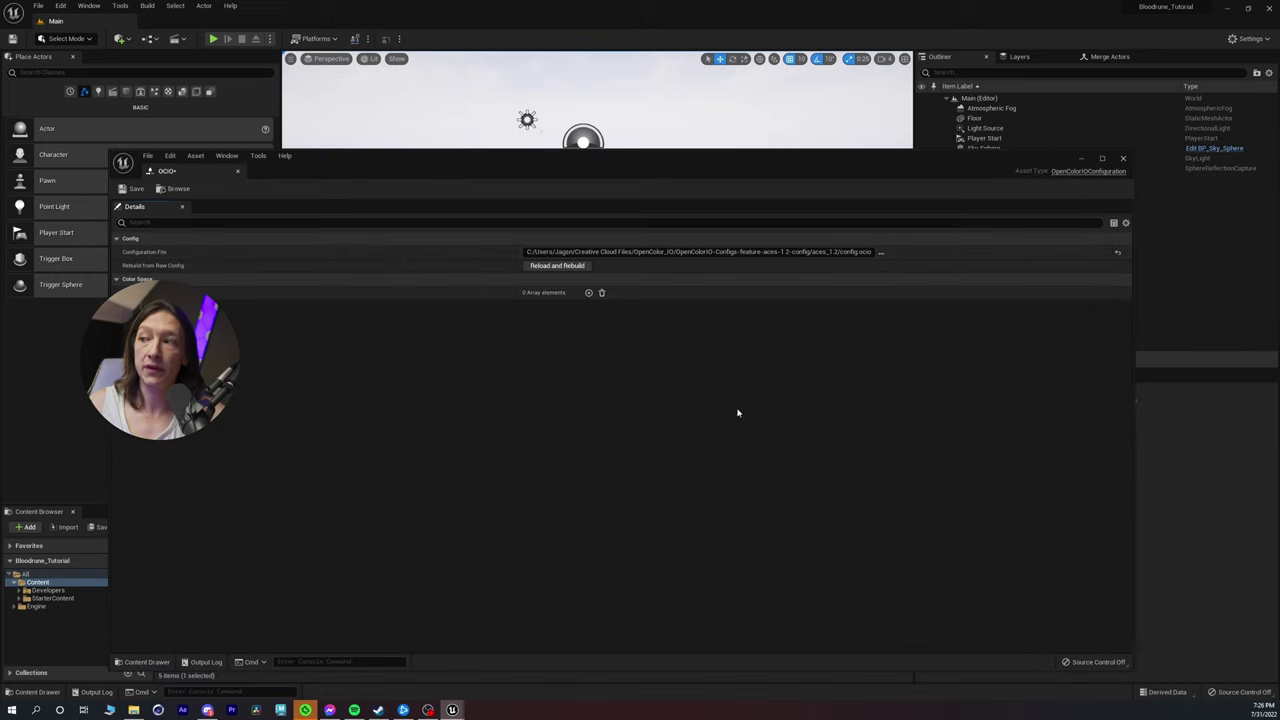
left_click(134, 189)
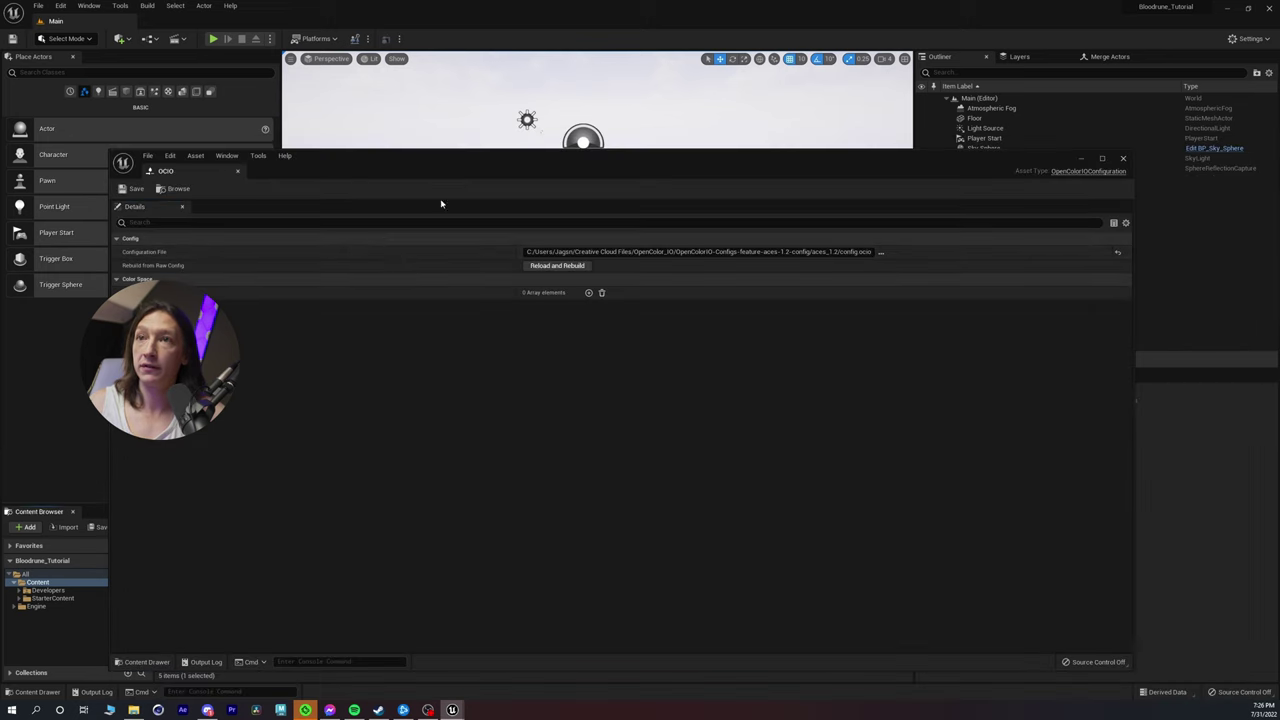
left_click(1123, 158)
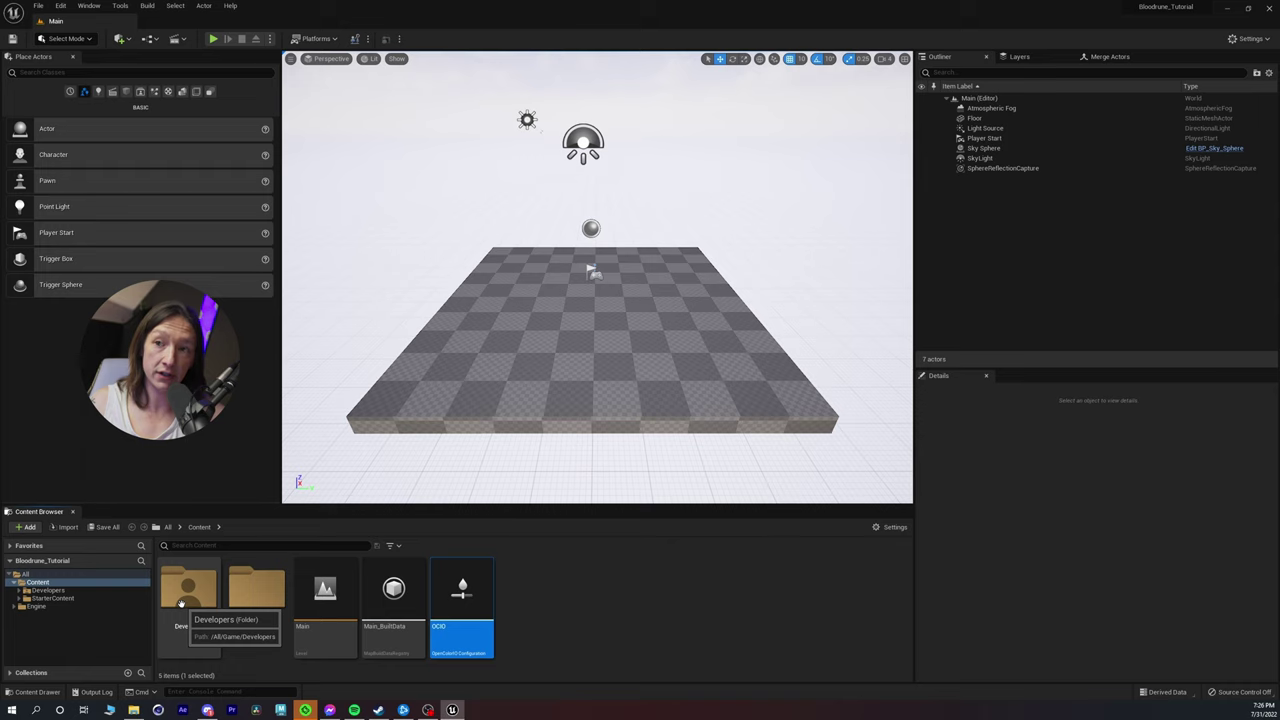
left_click(561, 614)
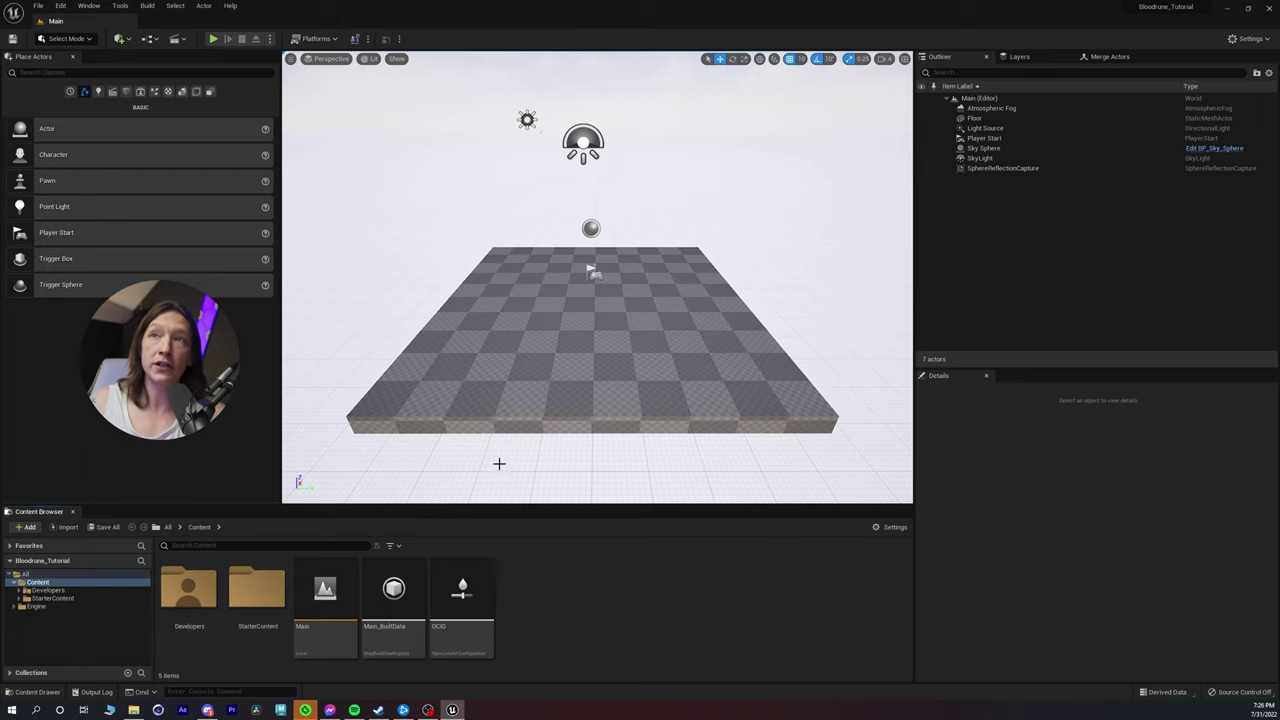
Step: Reopen the OCIO asset and add four elements to its color space list
double_click(455, 603)
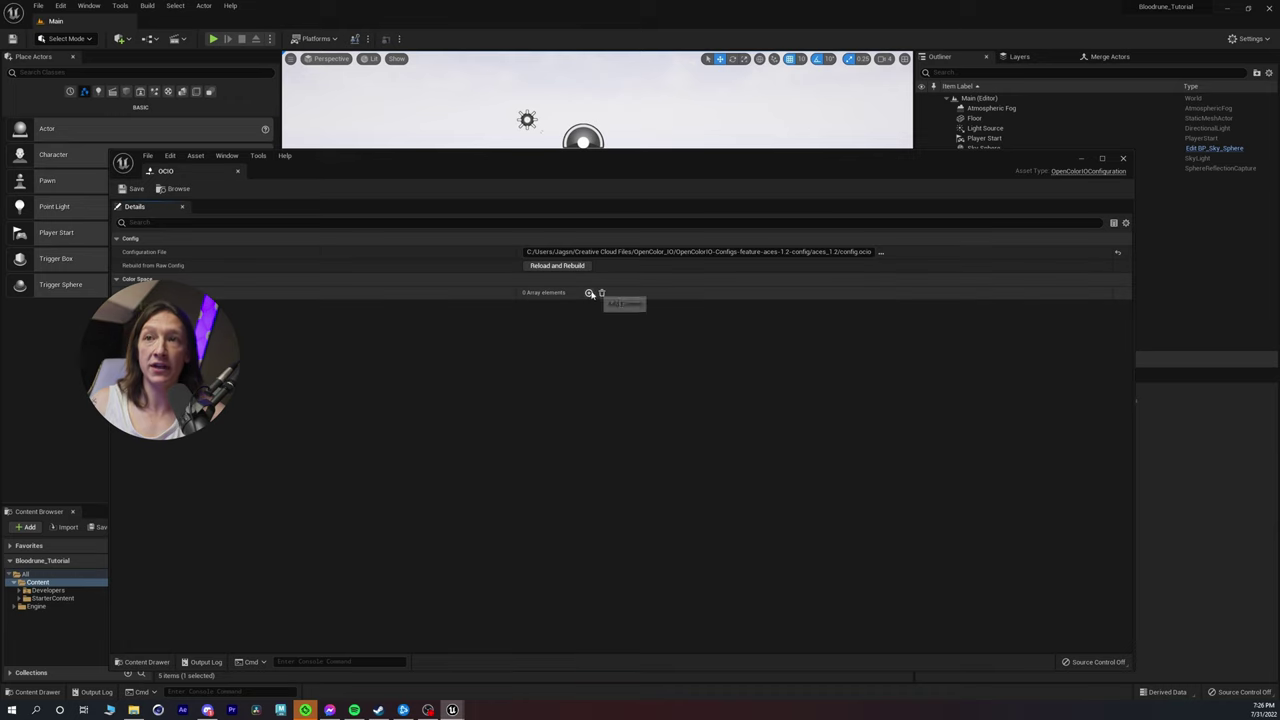
left_click(588, 293)
left_click(588, 293)
left_click(588, 293)
left_click(588, 293)
Step: Set the first color space to Utility - Linear - sRGB and the second to Output - Rec.709
left_click(561, 306)
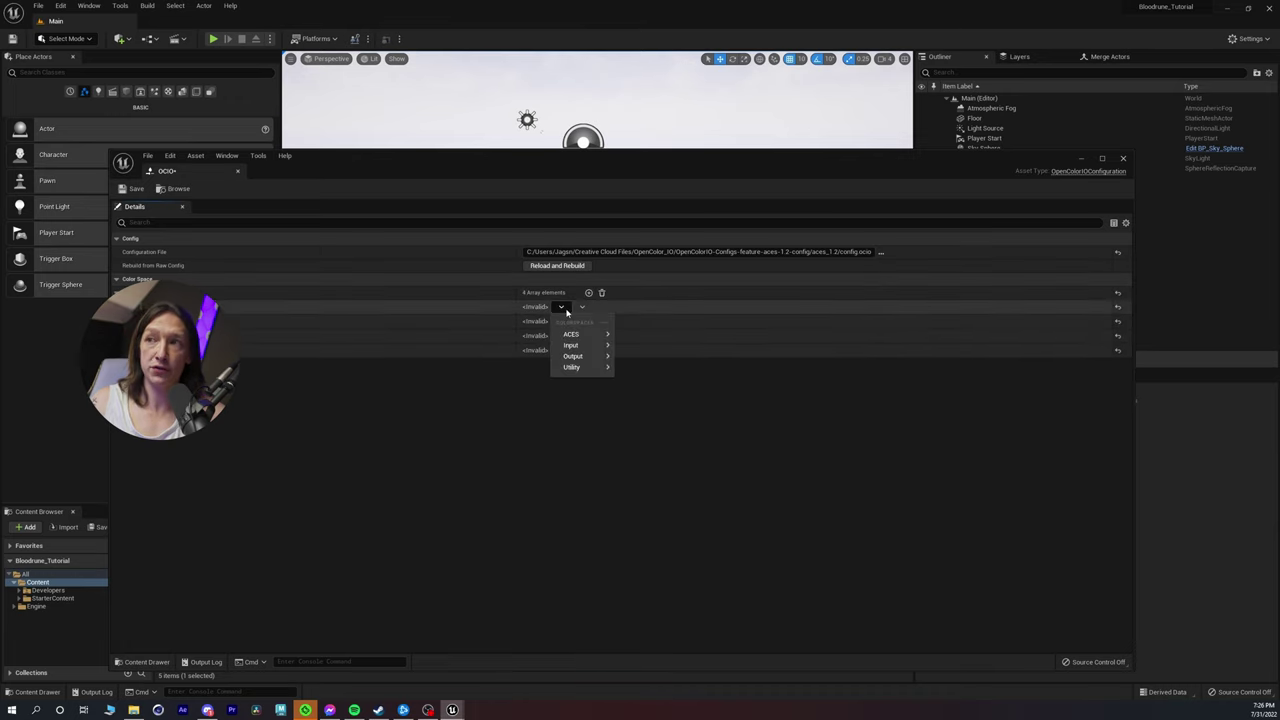
mouse_move(575, 367)
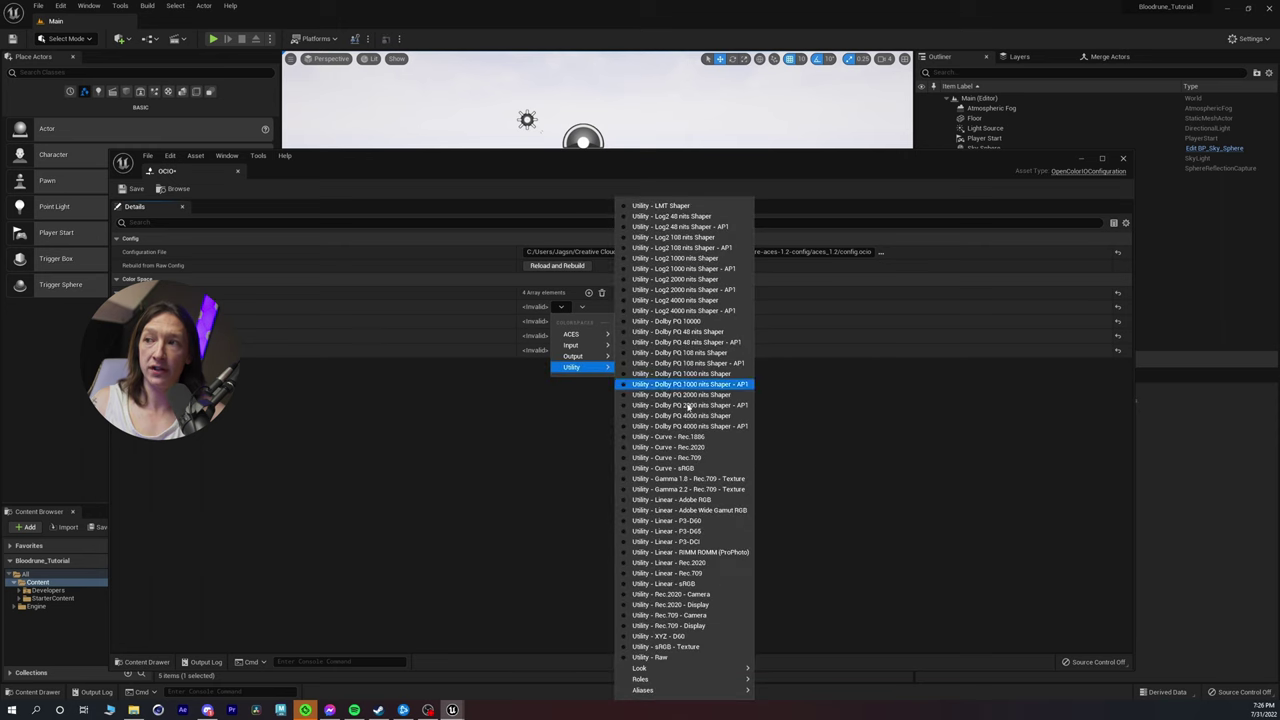
left_click(672, 585)
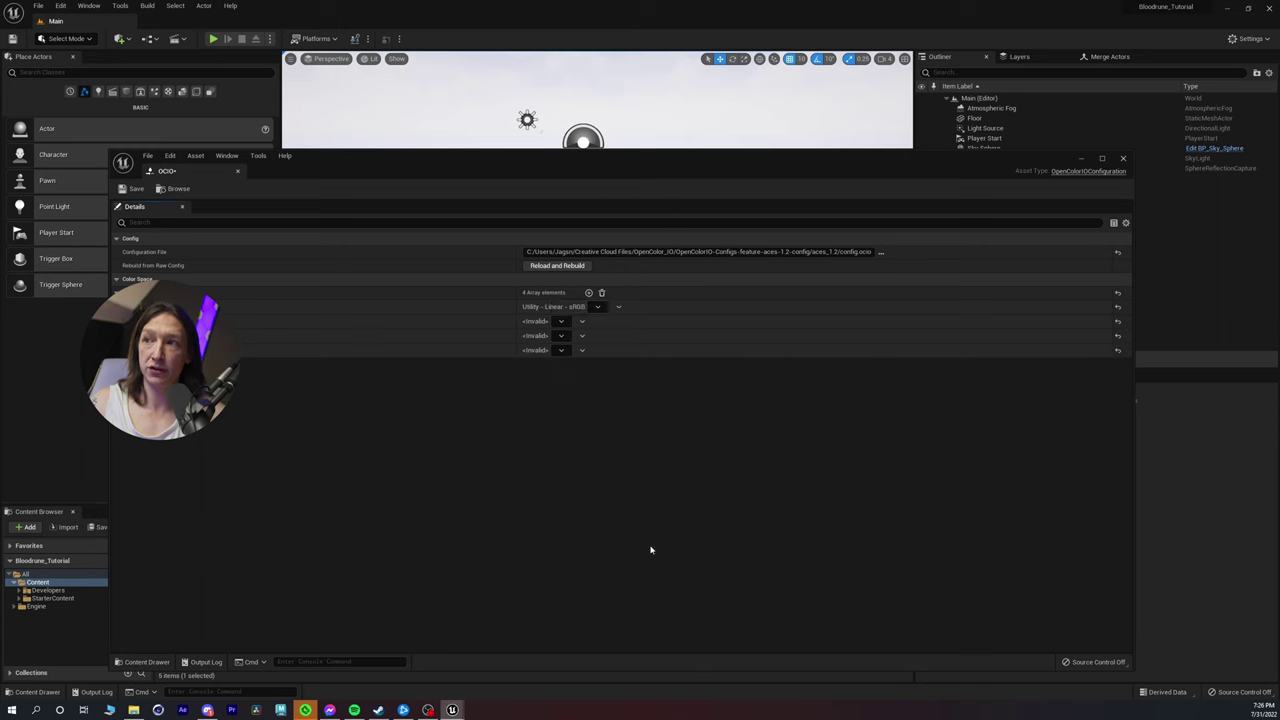
left_click(561, 321)
mouse_move(566, 373)
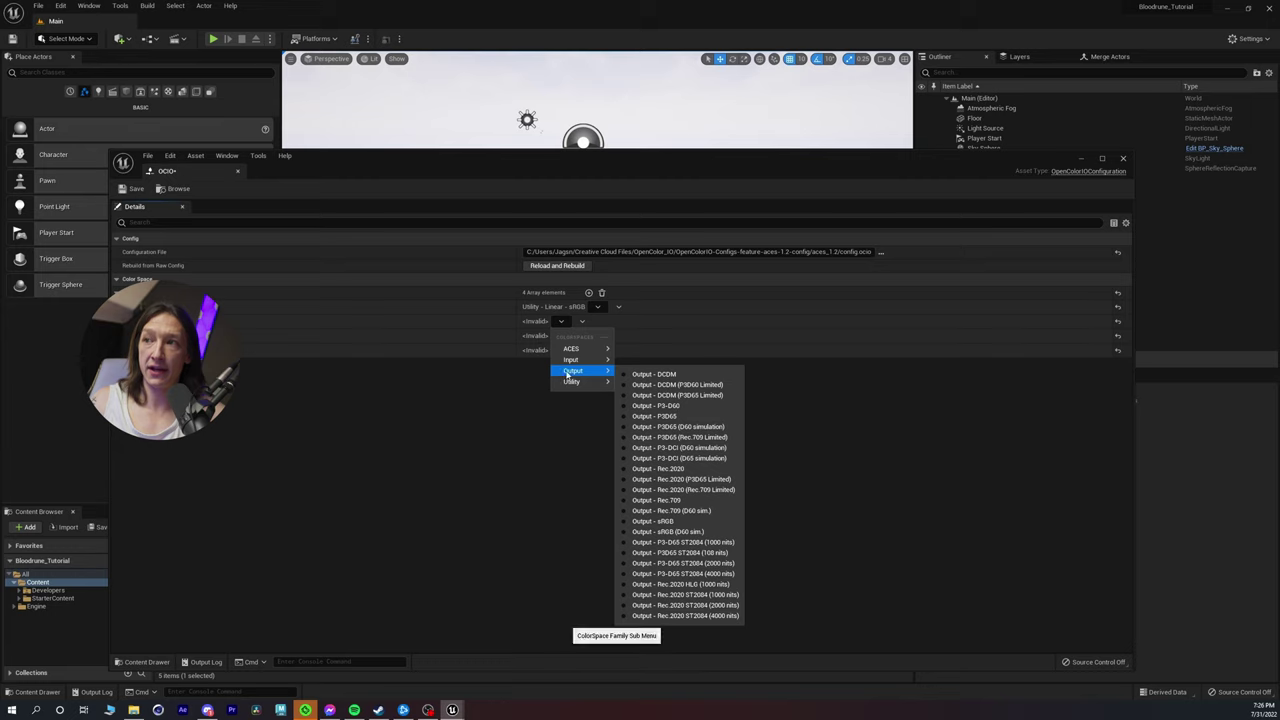
left_click(656, 500)
Step: Set the third color space to Input - Sony - S-Log3 - S-Gamut3.Cine and the fourth to ACES - ACEScg, saving and closing the asset
left_click(561, 335)
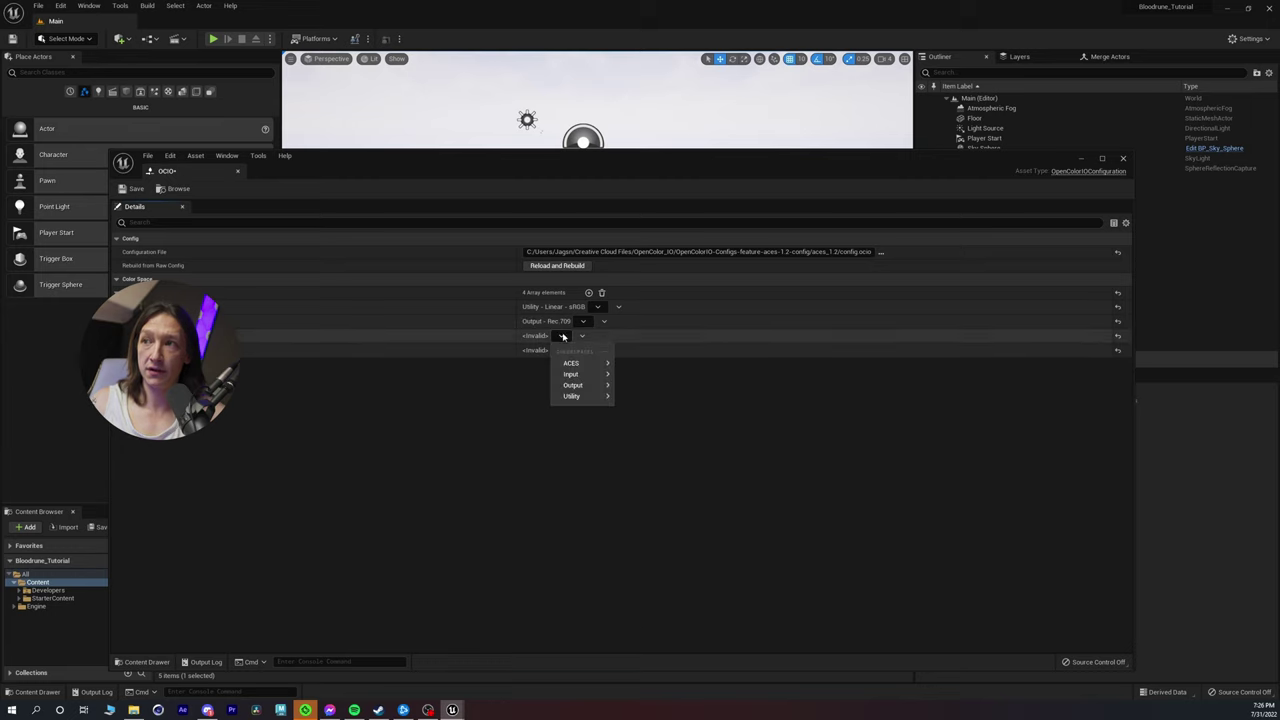
mouse_move(578, 374)
mouse_move(636, 455)
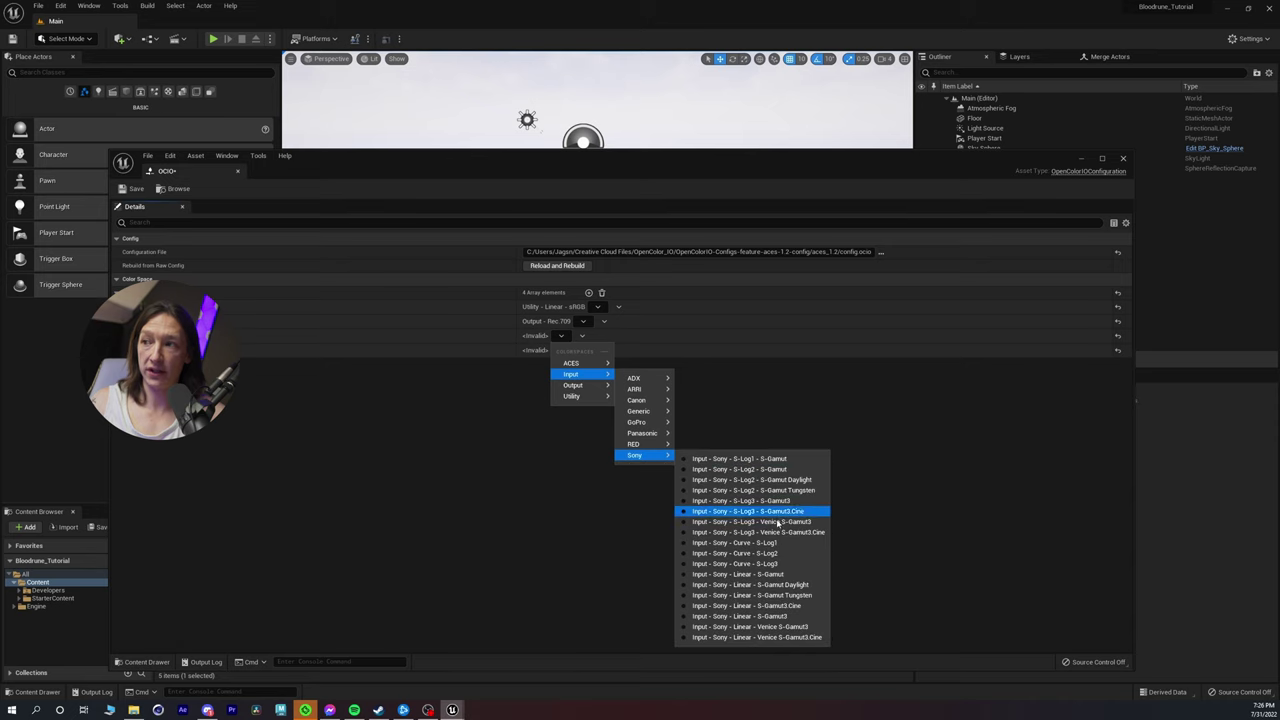
left_click(722, 513)
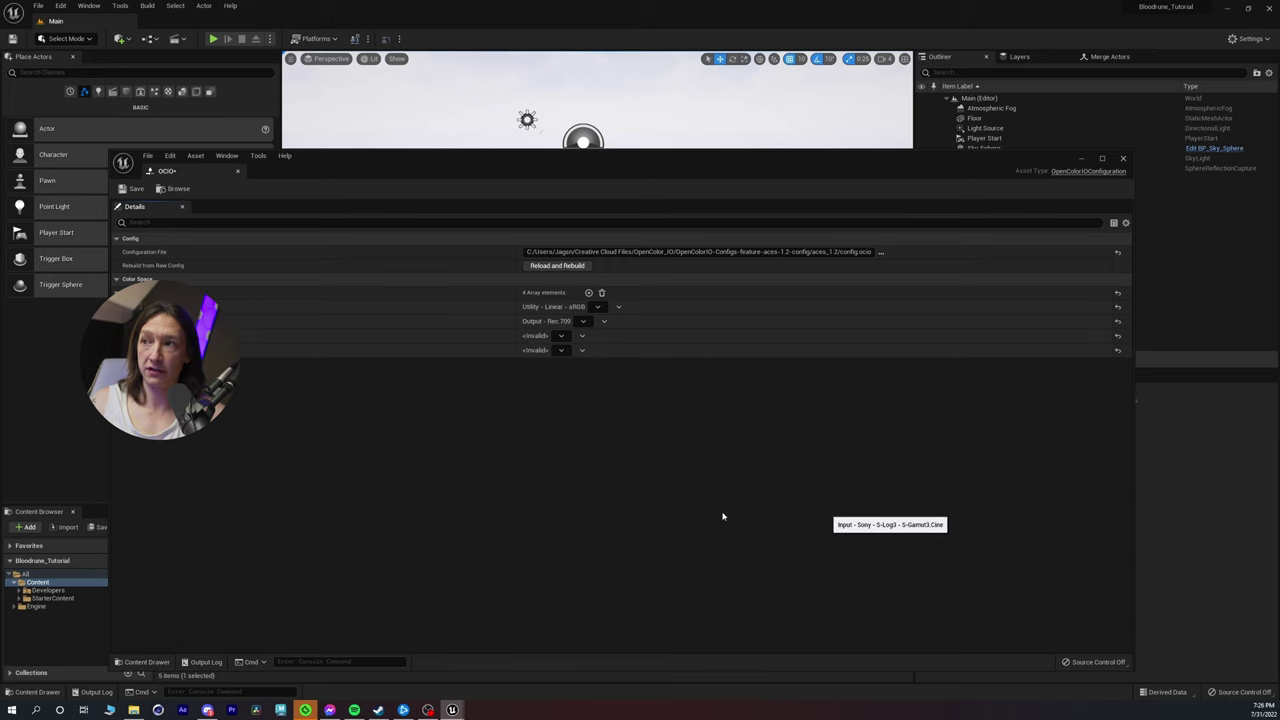
left_click(561, 349)
mouse_move(584, 388)
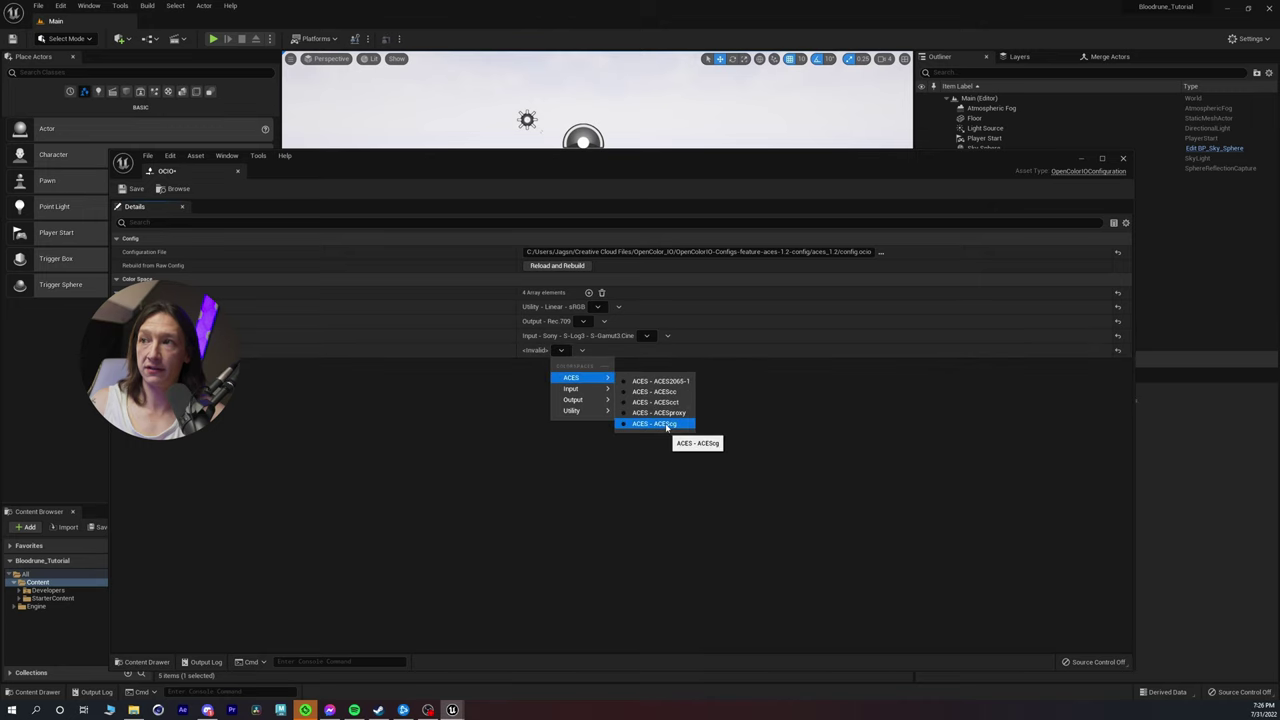
left_click(660, 424)
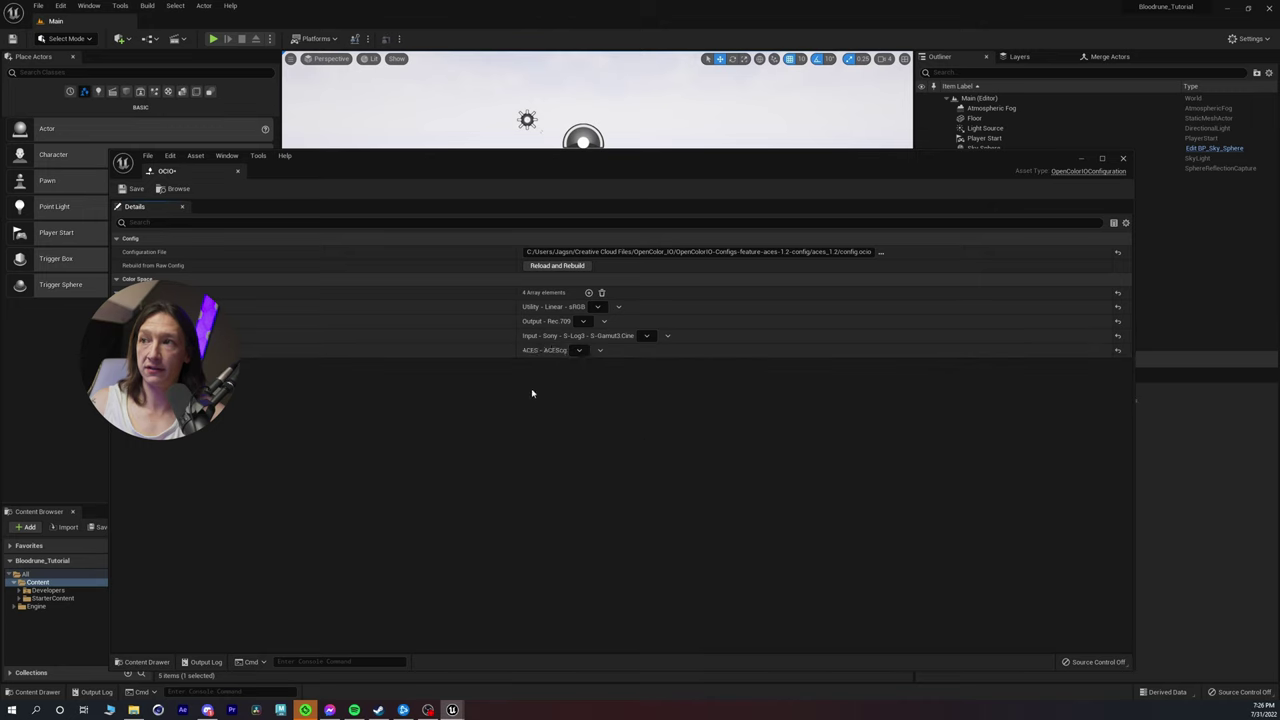
left_click(131, 189)
left_click(1125, 160)
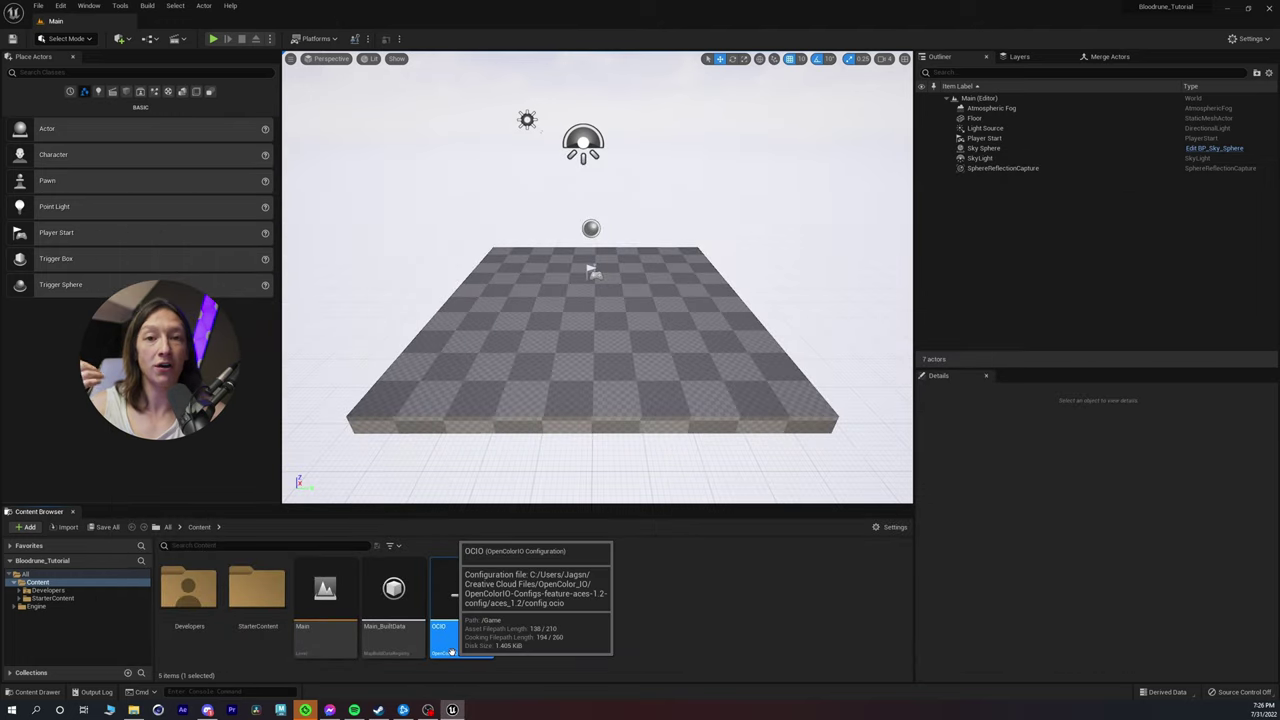
Step: Choose Bloodrune_Logo-Animation-Tutorial_0003.c4d from the C4D folder in _TUTORIAL-PROJECT-FILES for a Datasmith file import
left_click(127, 40)
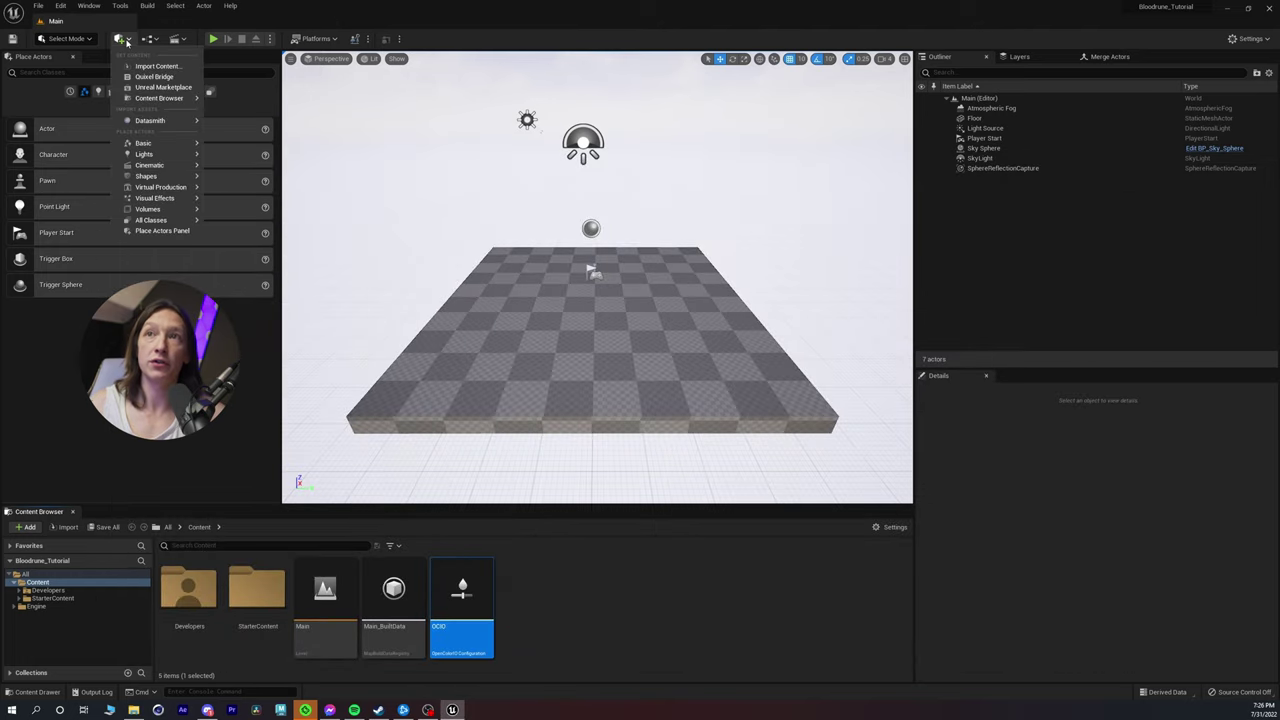
mouse_move(156, 122)
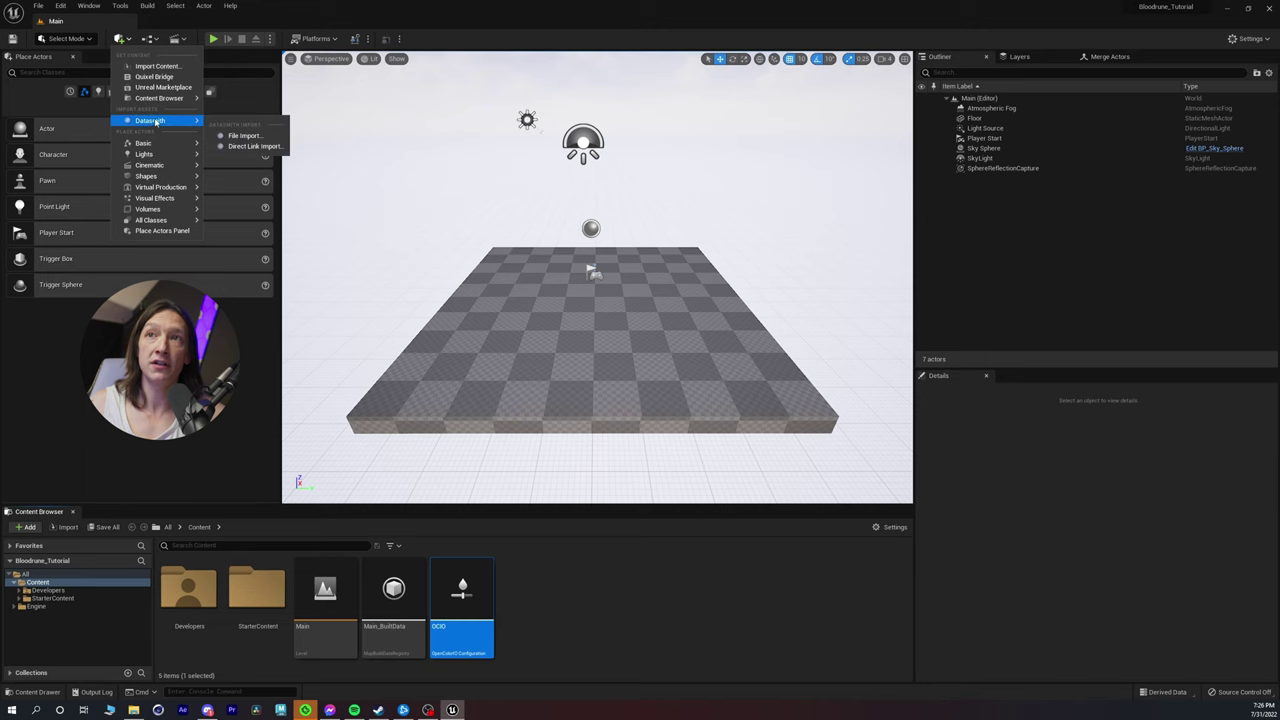
left_click(244, 135)
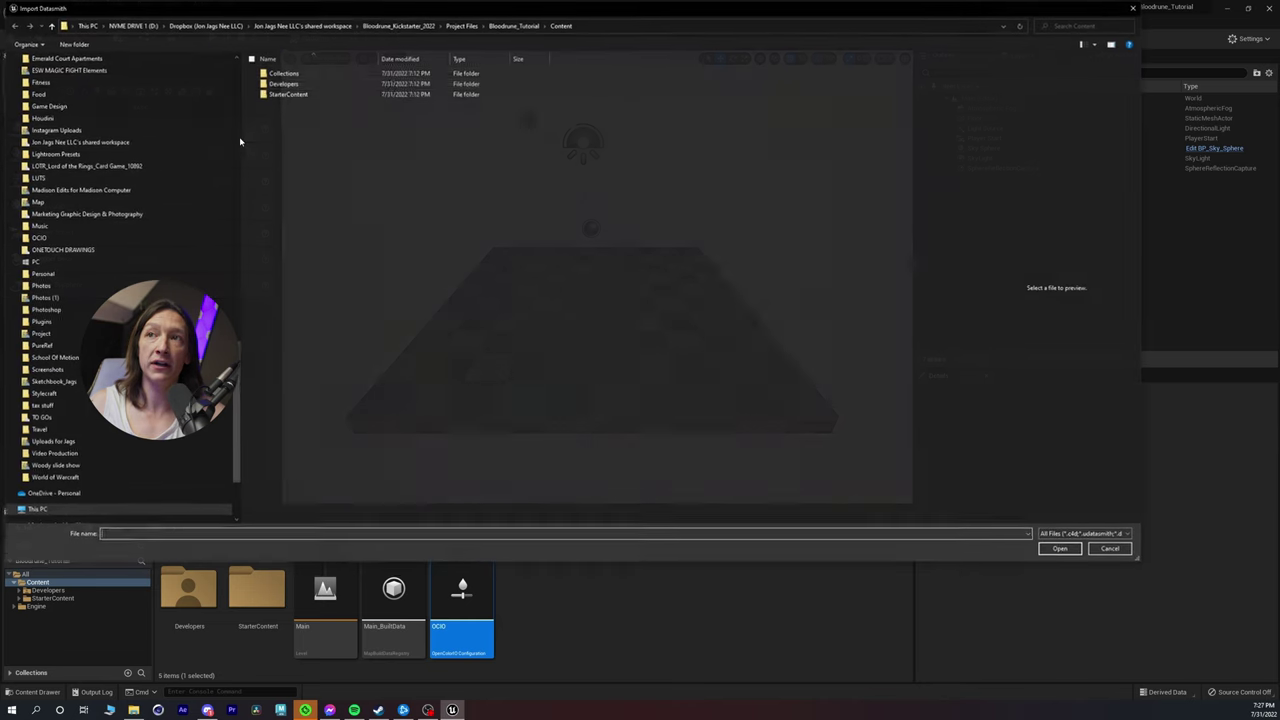
left_click(312, 29)
double_click(298, 167)
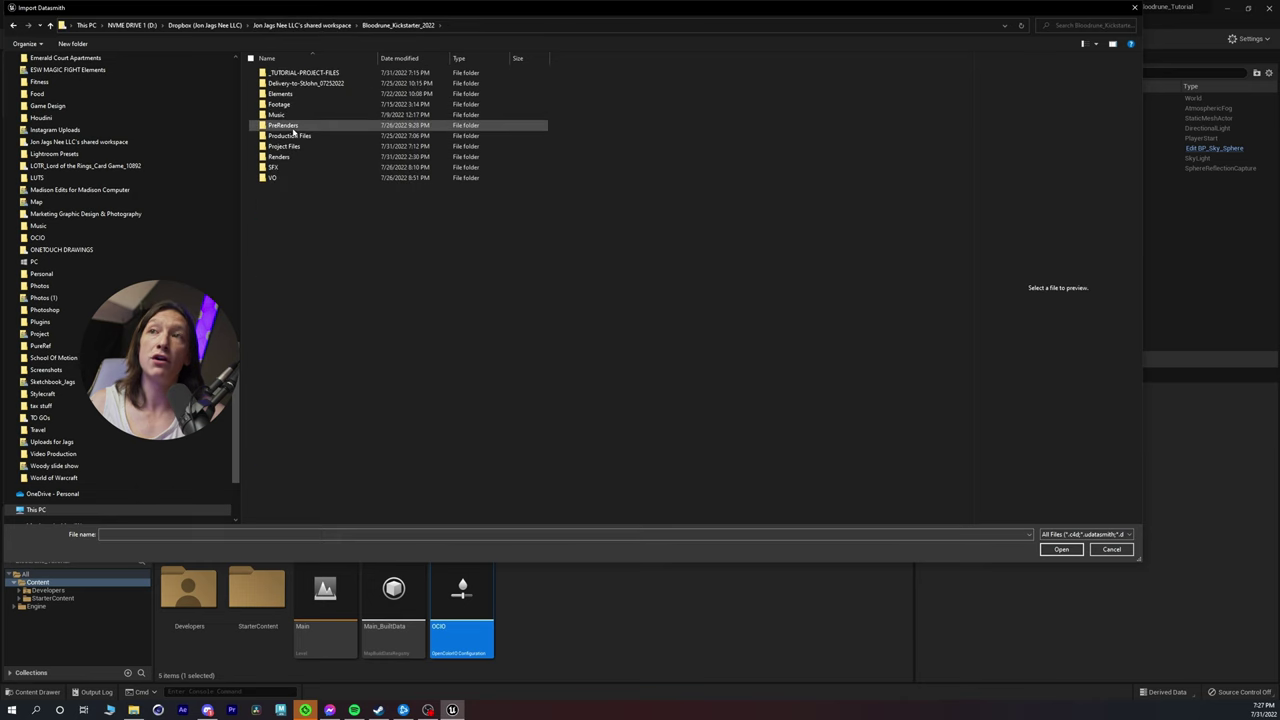
double_click(296, 73)
double_click(282, 88)
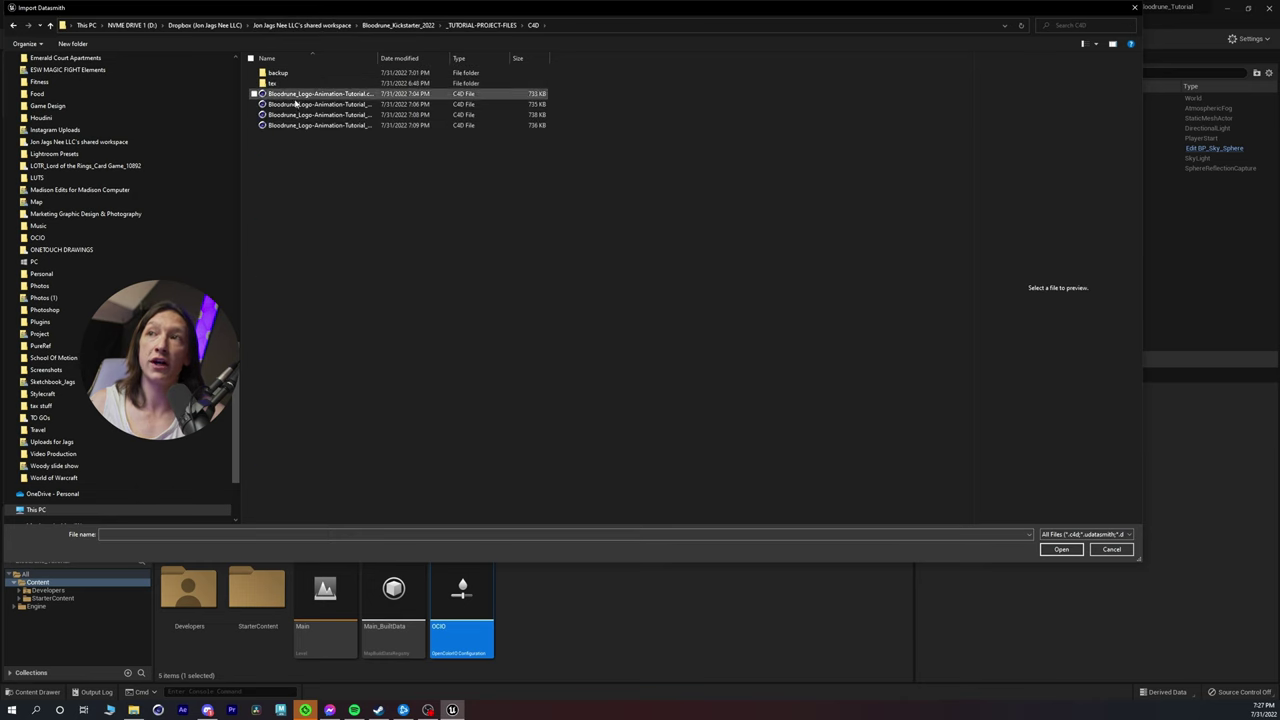
left_click(305, 125)
left_click_drag(379, 57, 459, 57)
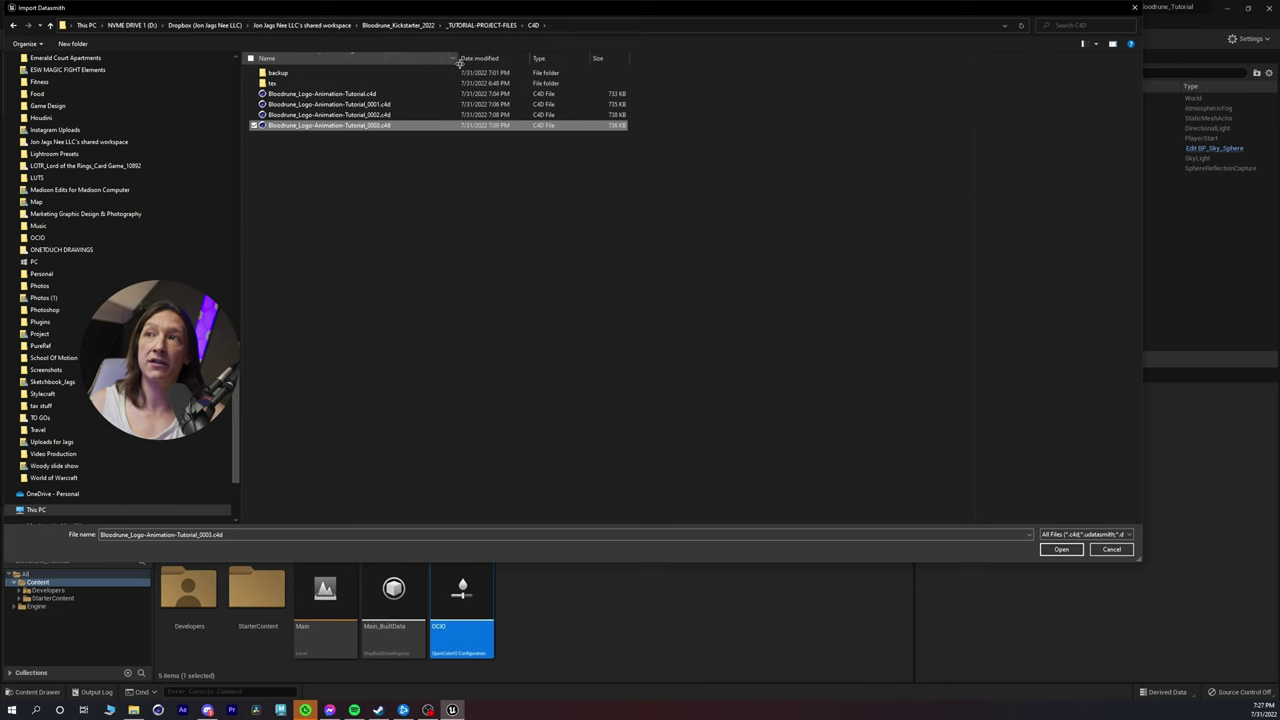
double_click(350, 125)
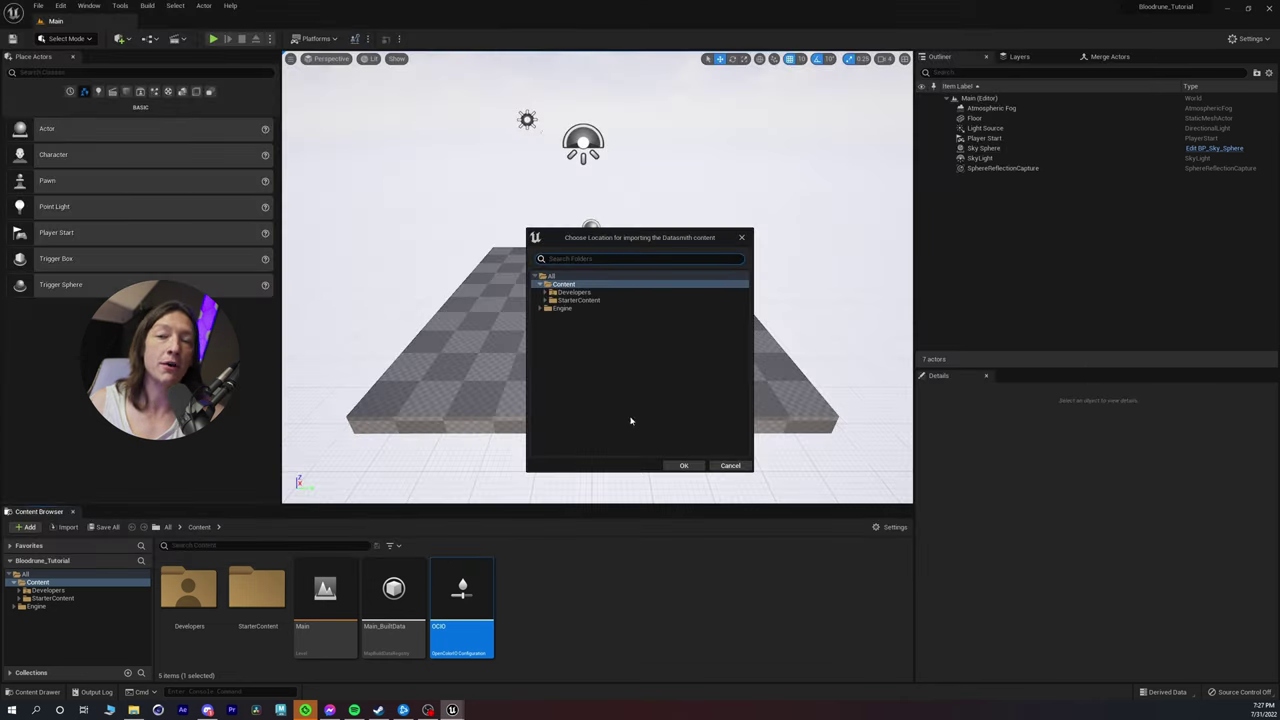
Step: Import the Datasmith scene into the Content folder with geometry, materials and textures, lights, cameras and animations included
left_click(683, 466)
left_click_drag(576, 240, 419, 236)
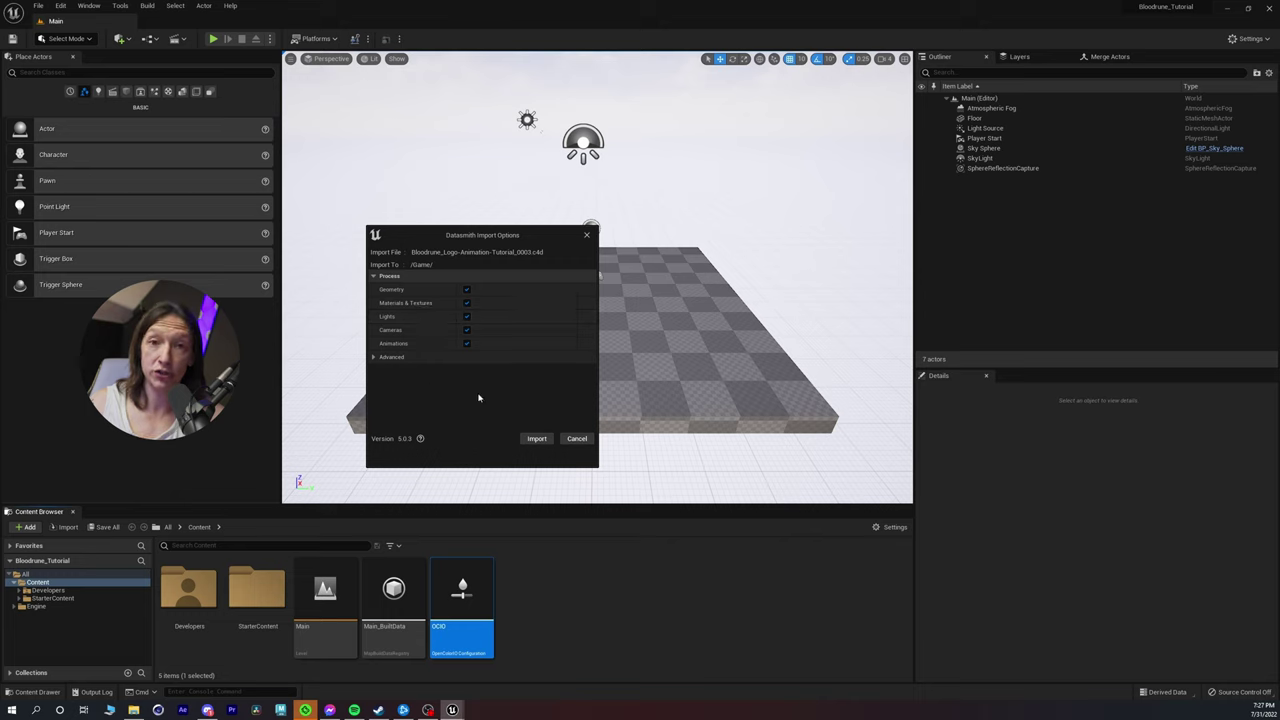
left_click(537, 438)
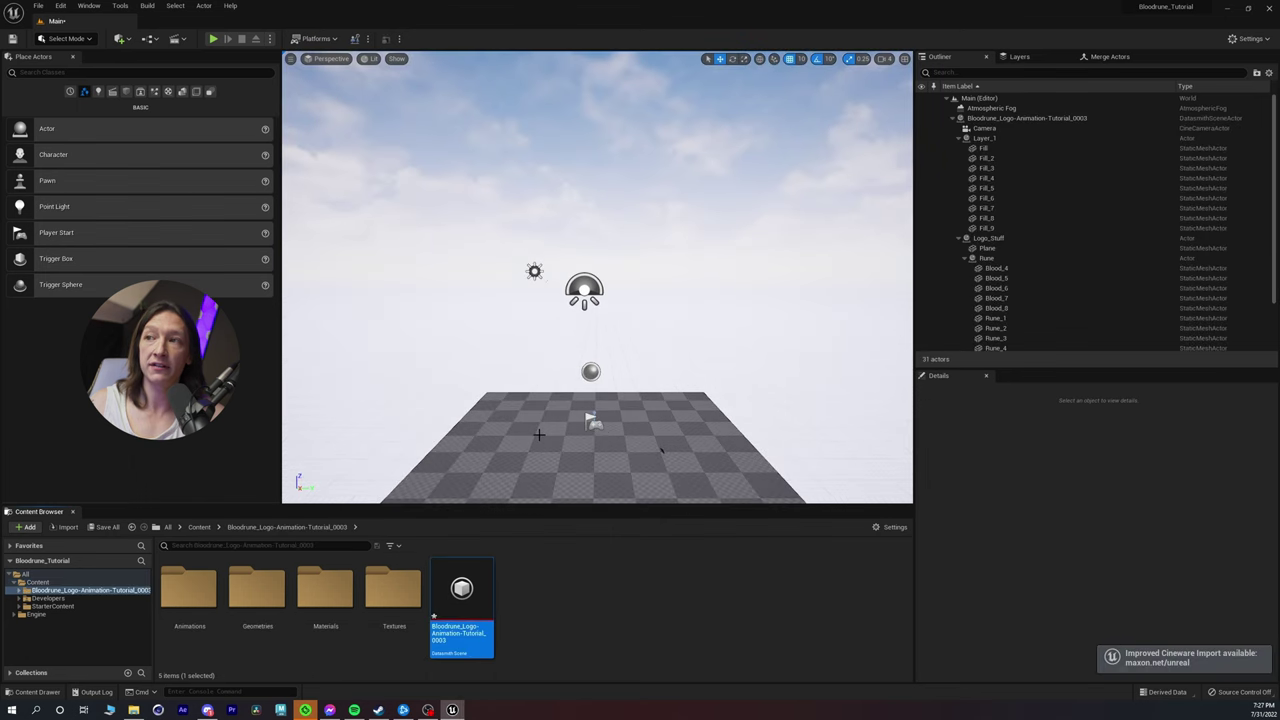
Step: Delete the checkered floor from the level
right_click_drag(620, 290, 694, 396)
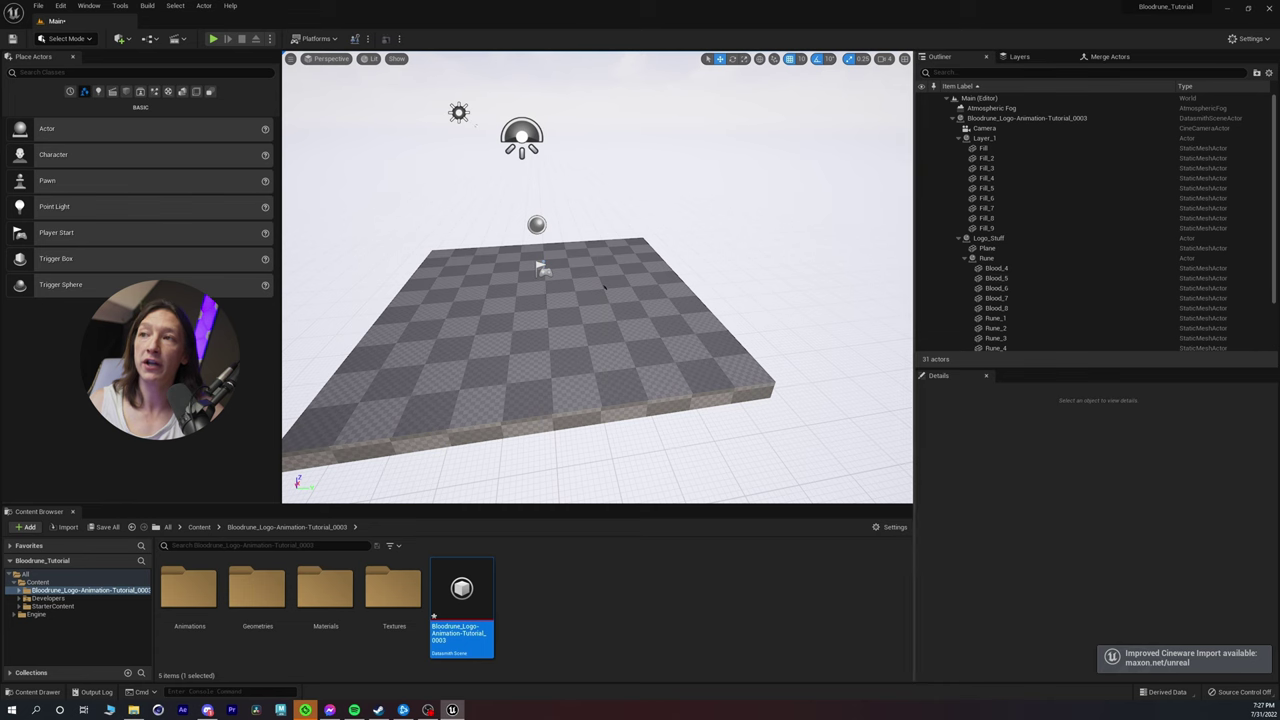
left_click(568, 377)
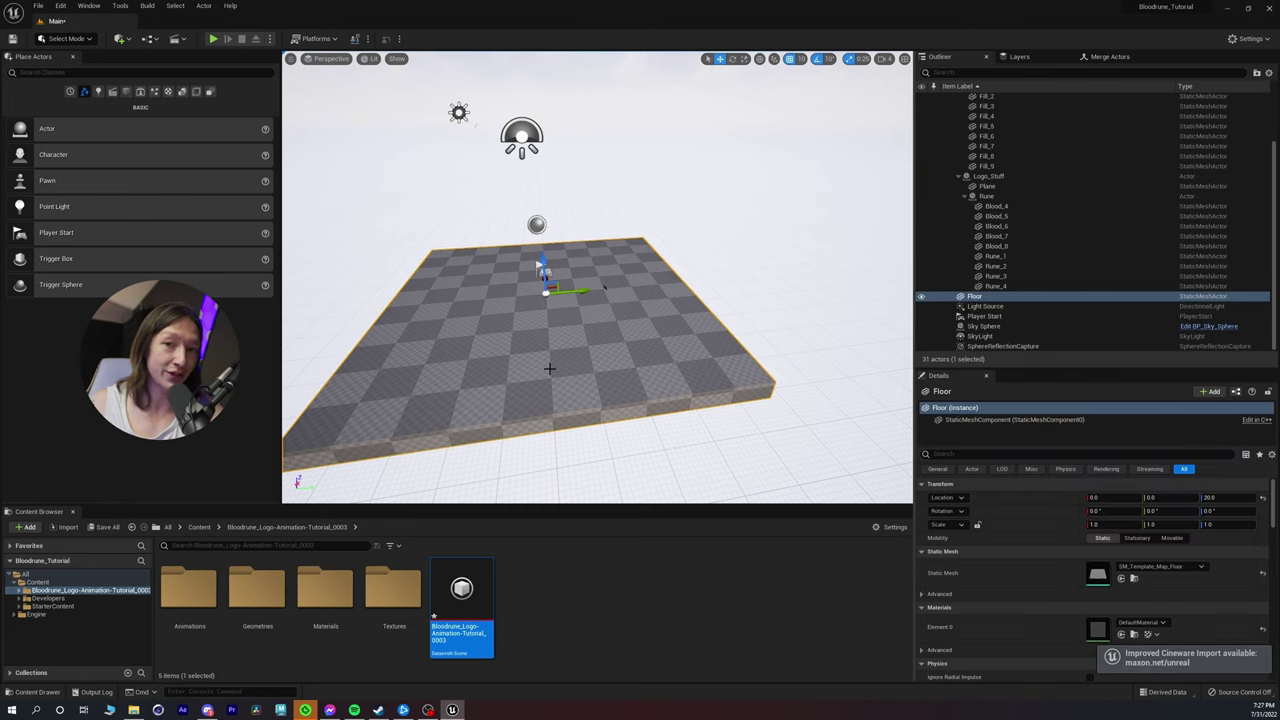
key("Delete")
Step: Inspect the imported logo up close and check which scene actors make up the backing plane, the letters and the small overlapping text
right_click_drag(568, 377, 325, 352)
key("w")
key("d")
mouse_move(597, 280)
right_mouse_down()
mouse_move(580, 284)
mouse_move(640, 292)
mouse_move(610, 293)
right_mouse_up()
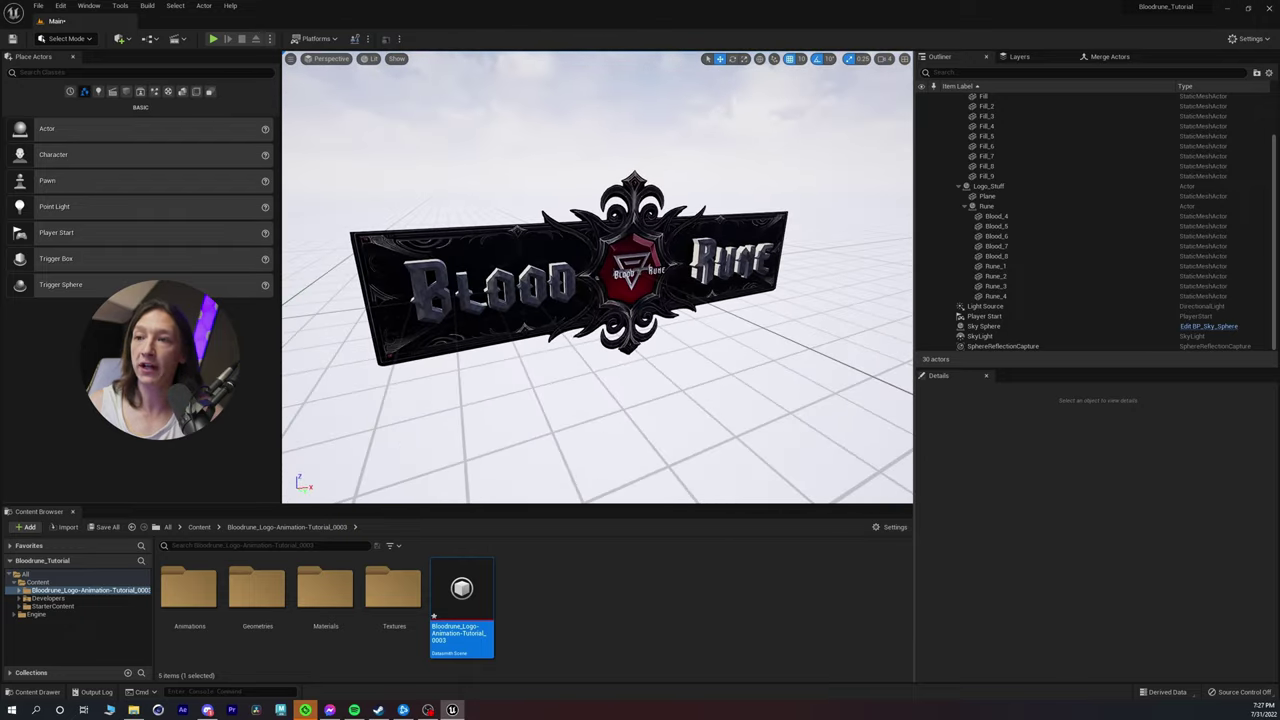
left_click(610, 293)
scroll(610, 293, "down", 1)
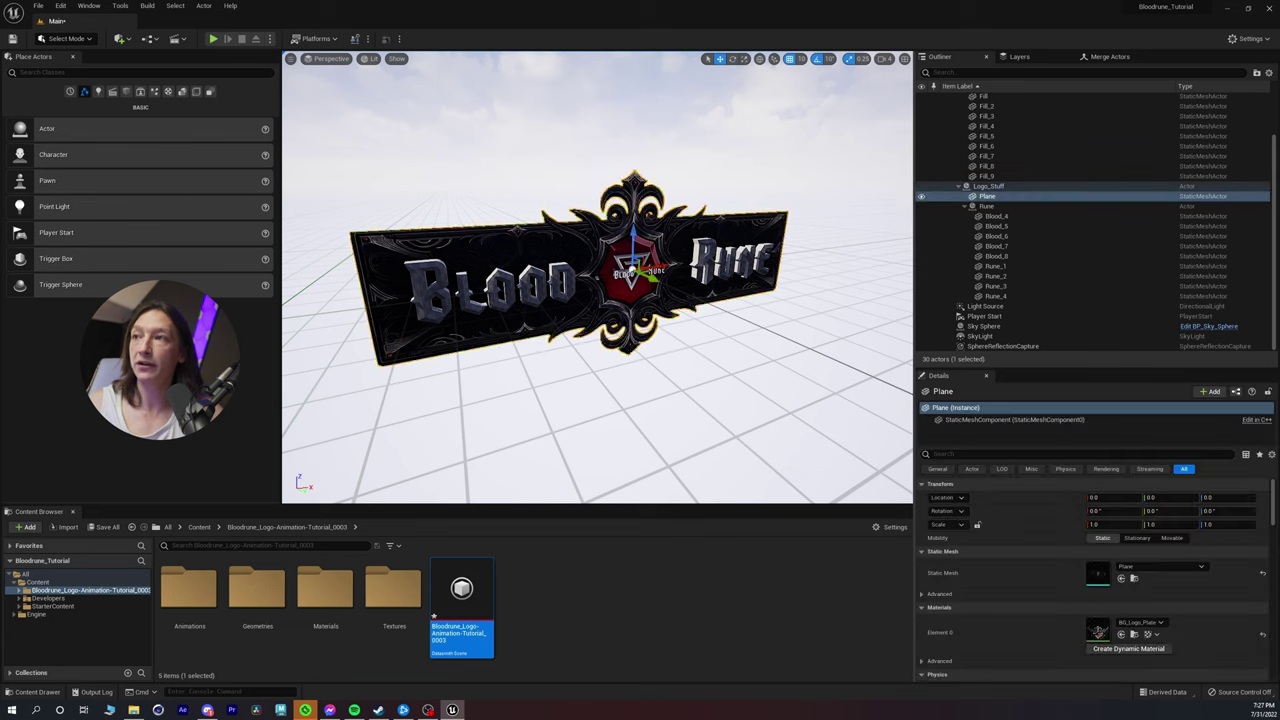
scroll(610, 293, "up", 15)
scroll(610, 293, "down", 12)
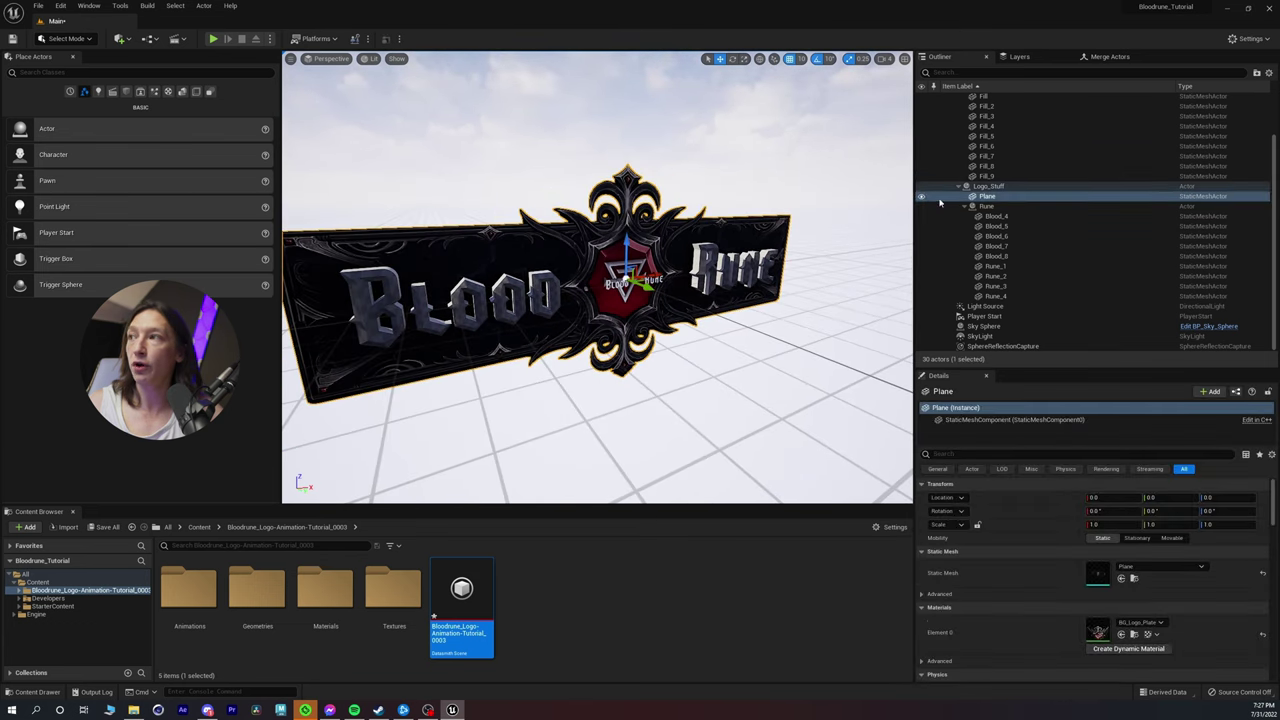
left_click(988, 187)
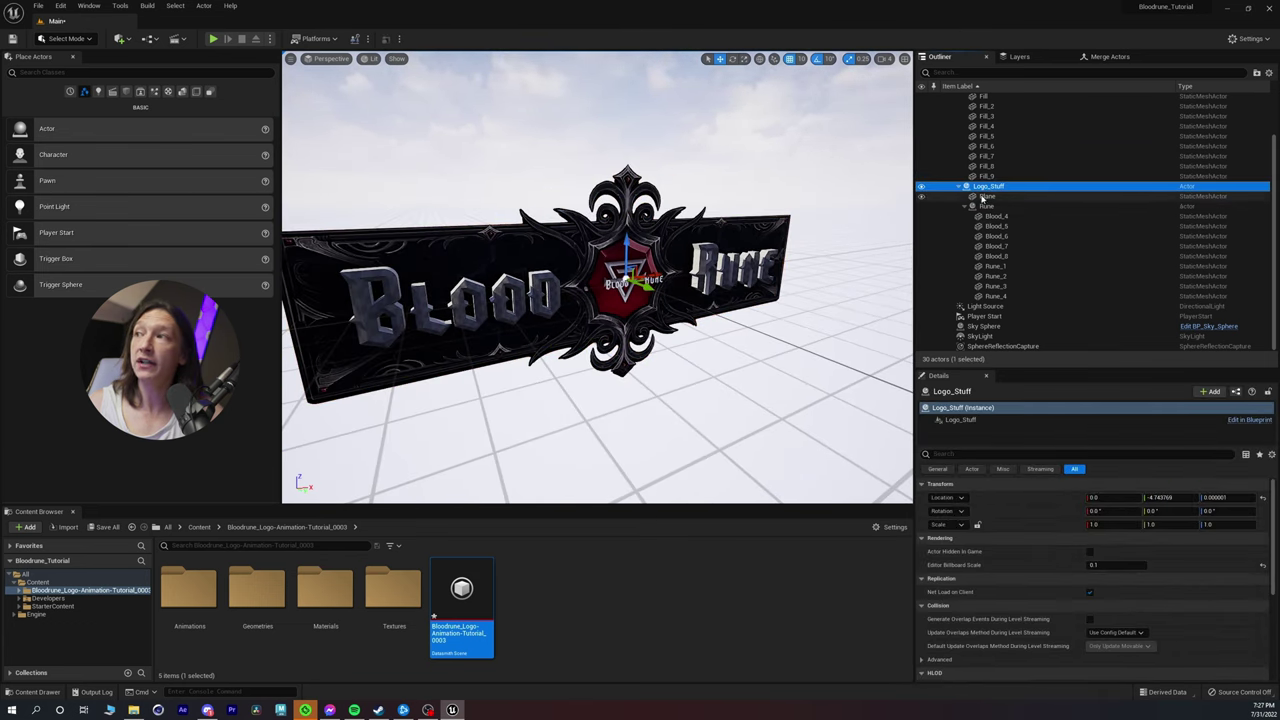
left_click(986, 198)
left_click(988, 226)
left_click(976, 179)
left_click(975, 177)
scroll(975, 180, "up", 2)
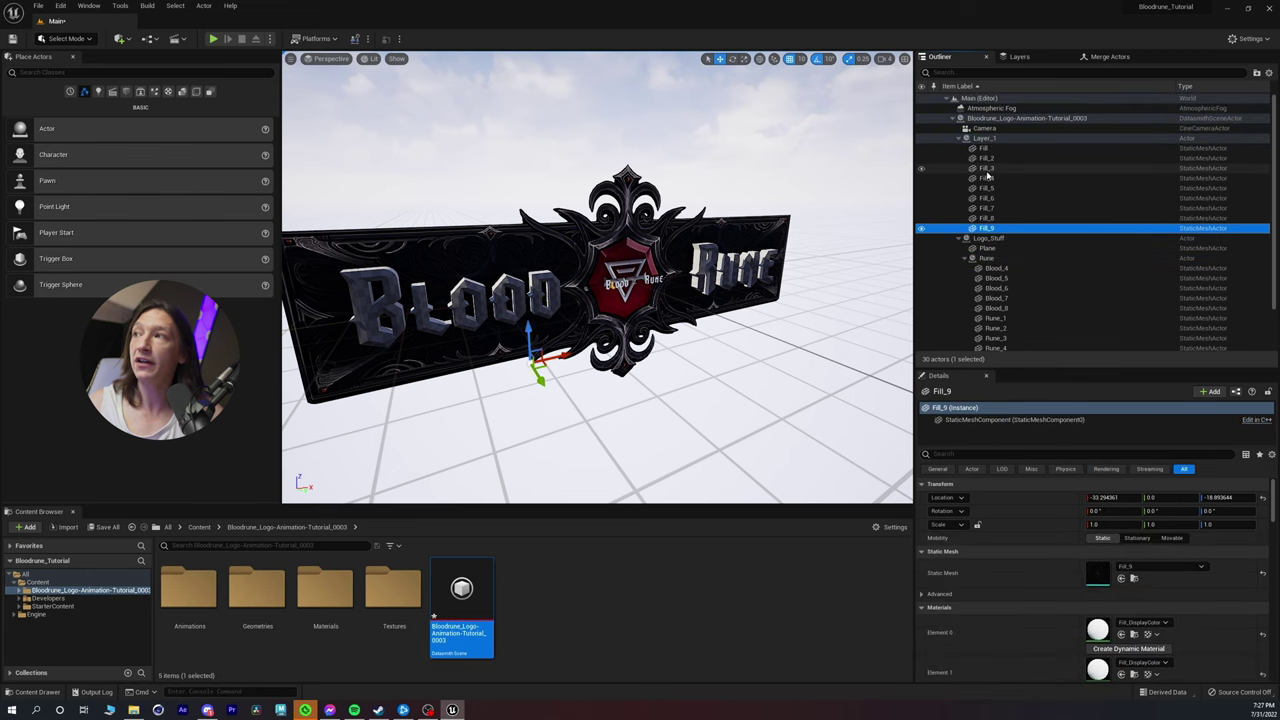
Step: Delete the Layer_1 actor together with all its Fill meshes, accepting the broken references for all of them
left_click(985, 138)
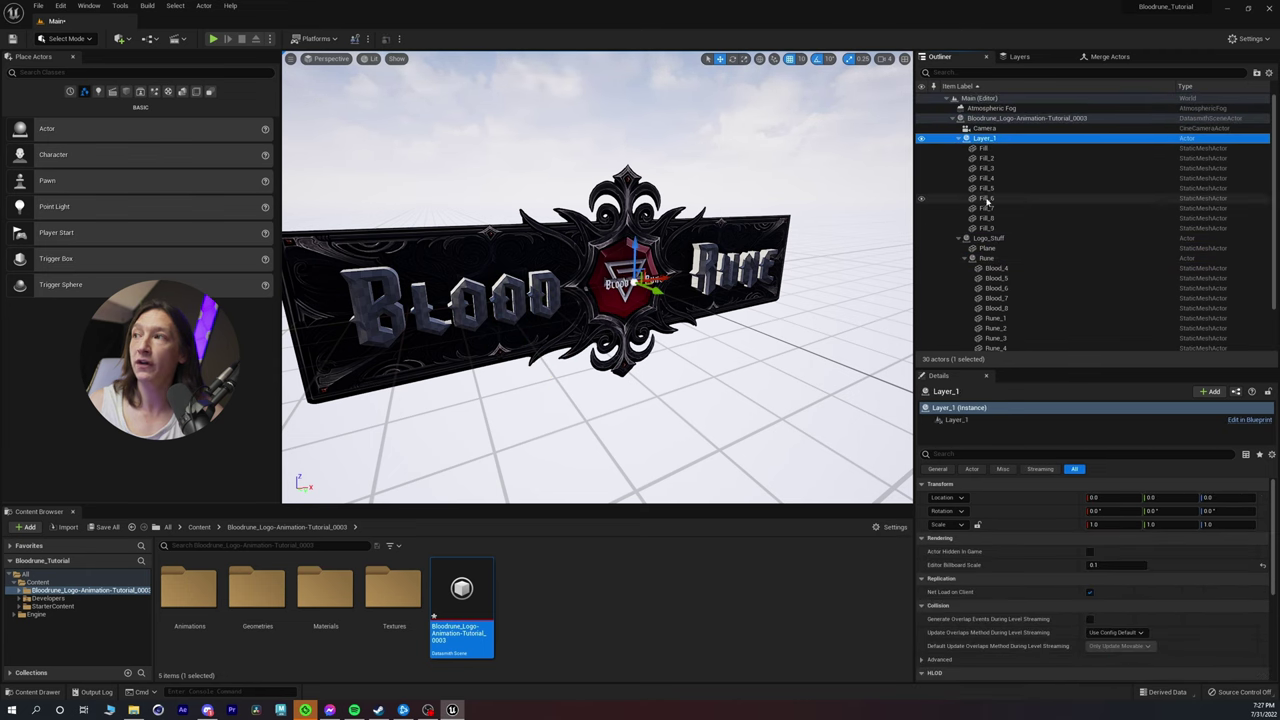
left_click(987, 229, "shift")
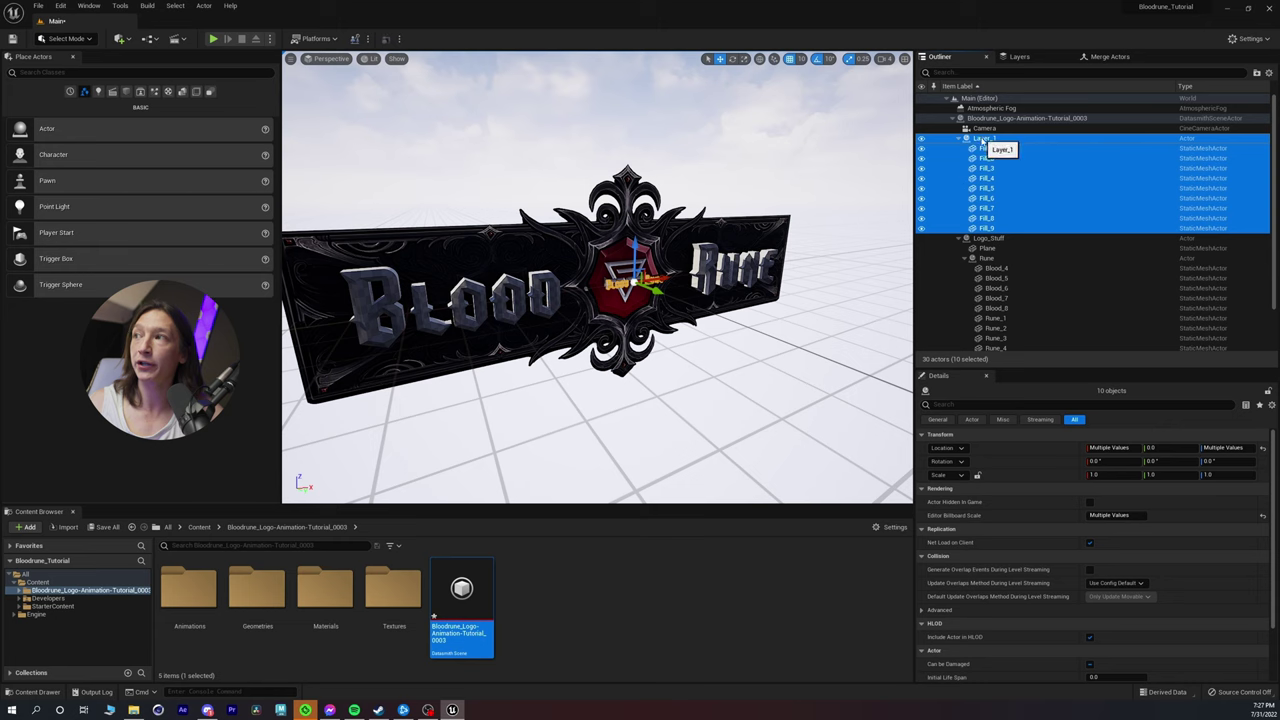
key("Delete")
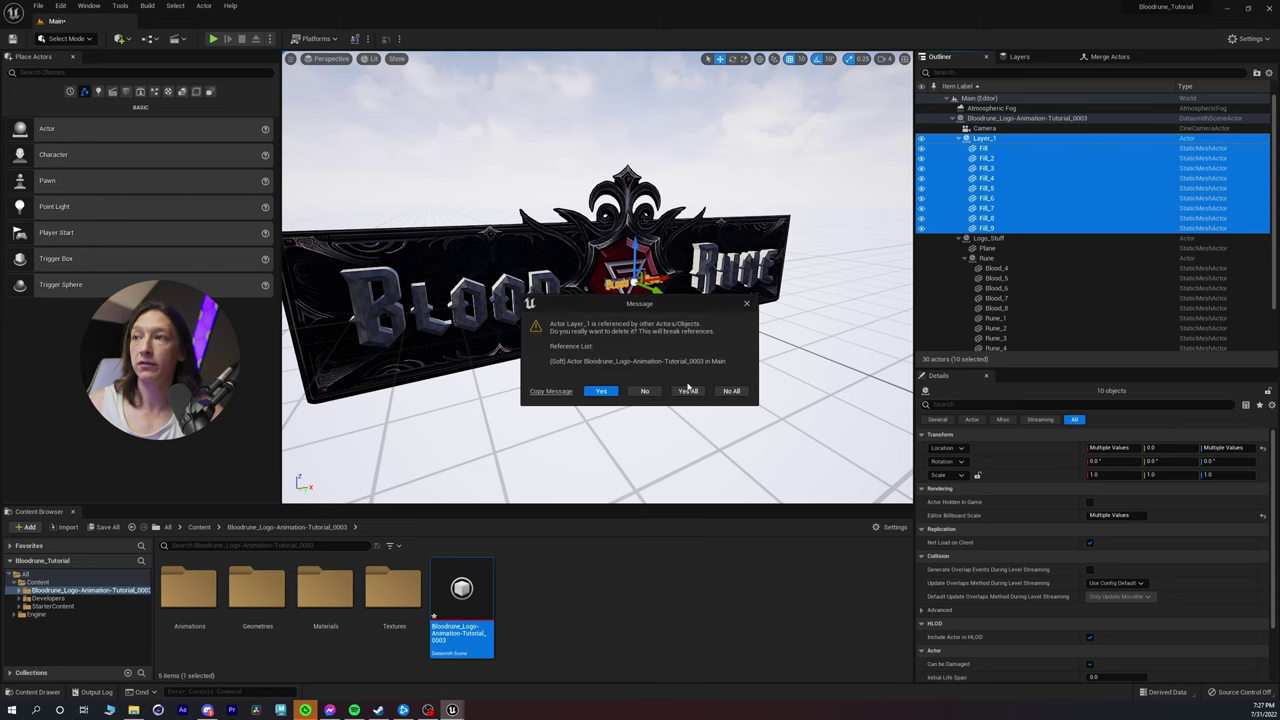
left_click(689, 391)
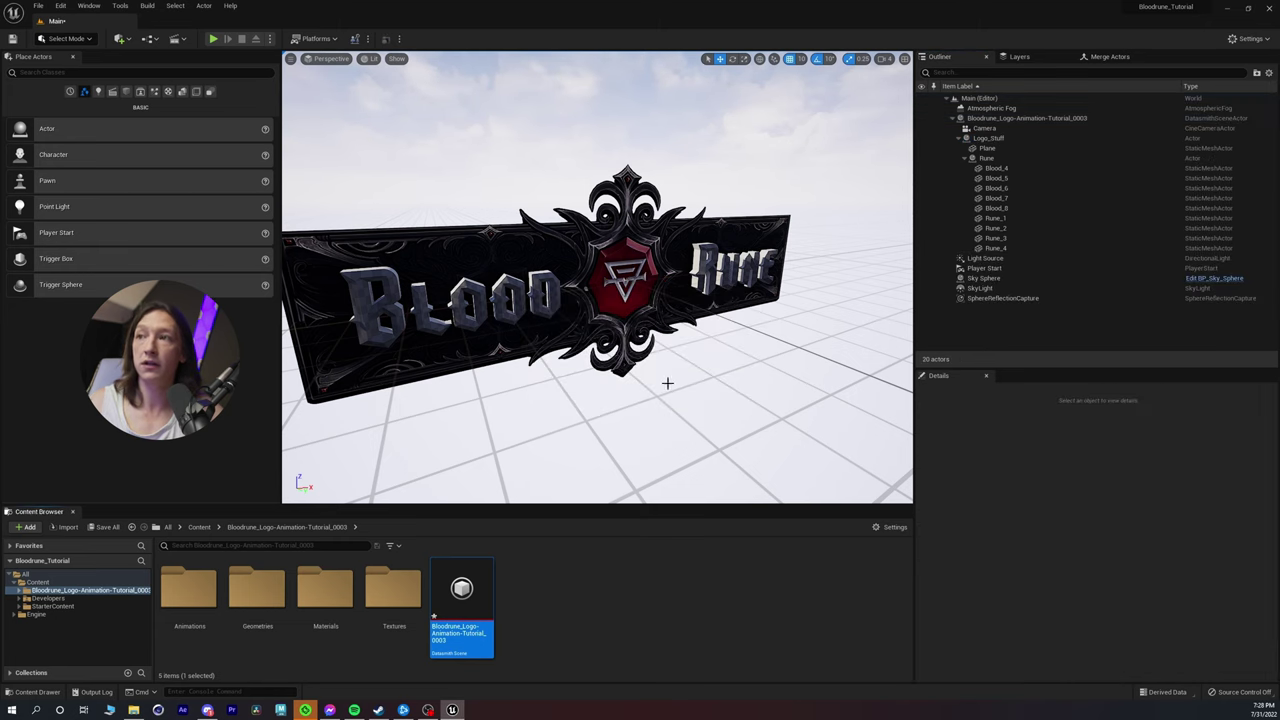
Step: Open the Bloodrune_Logo-Animation-Tutorial_0003 level sequence from the Animations folder and scrub it to frame 25
right_click_drag(666, 380, 666, 380)
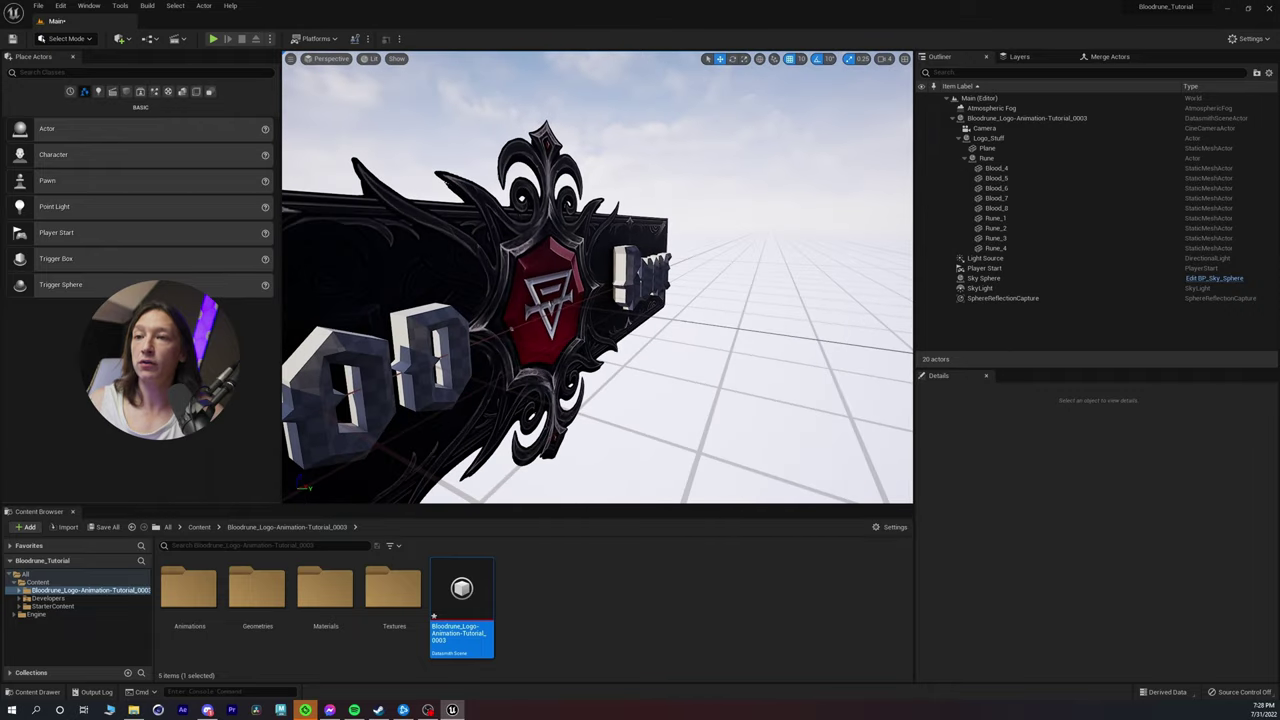
double_click(188, 585)
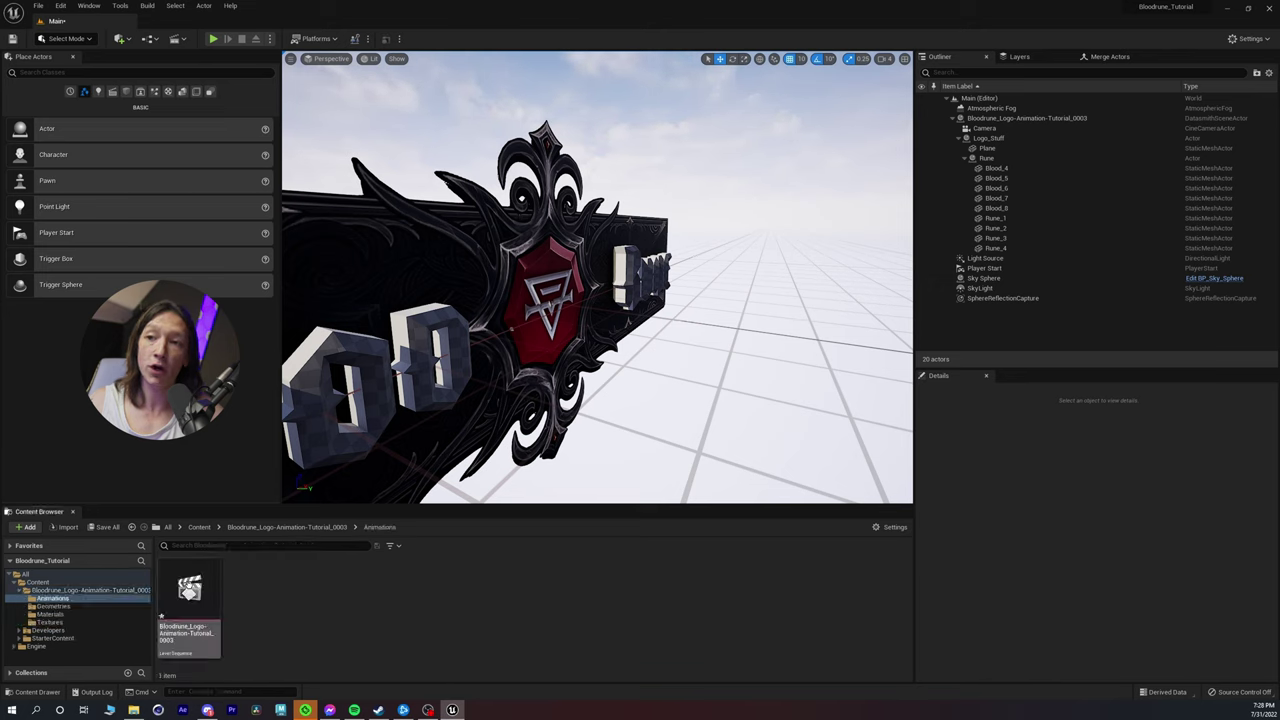
double_click(192, 590)
left_click_drag(339, 548, 375, 548)
Step: Lock the viewport to the sequence's camera and scrub the animation to frame 32
mouse_move(560, 300)
right_mouse_down()
mouse_move(760, 300)
mouse_move(560, 300)
right_mouse_up()
right_click_drag(480, 427, 720, 420)
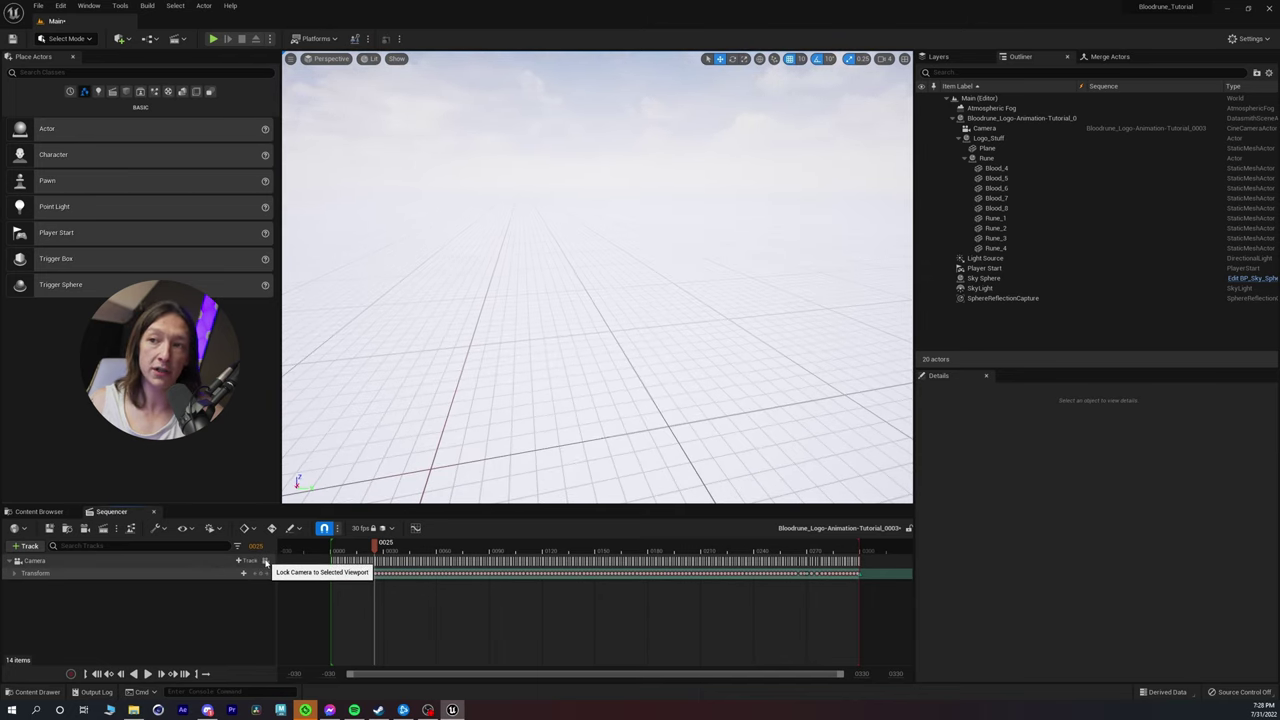
left_click(265, 562)
mouse_move(388, 548)
left_mouse_down()
mouse_move(490, 553)
mouse_move(332, 550)
mouse_move(540, 549)
mouse_move(388, 549)
left_mouse_up()
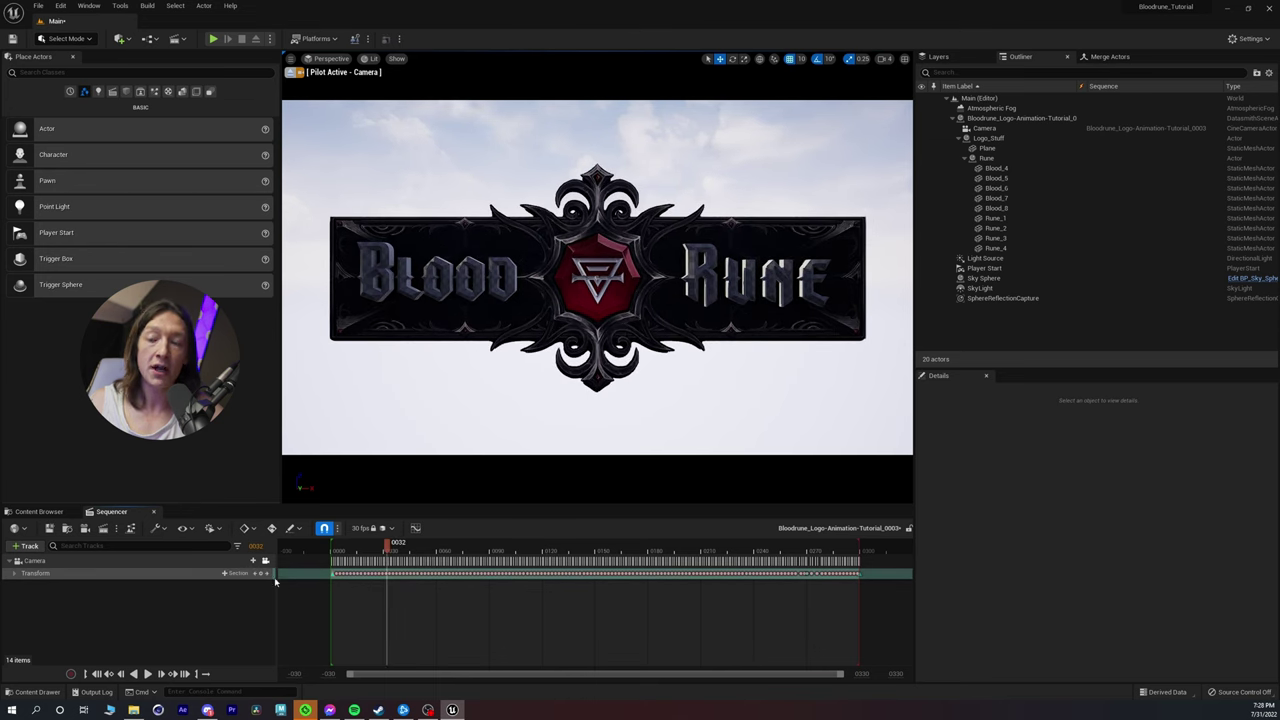
Step: Turn off Lock to Display Rate at Runtime for the sequence and scrub the animation to frame 46
left_click(357, 529)
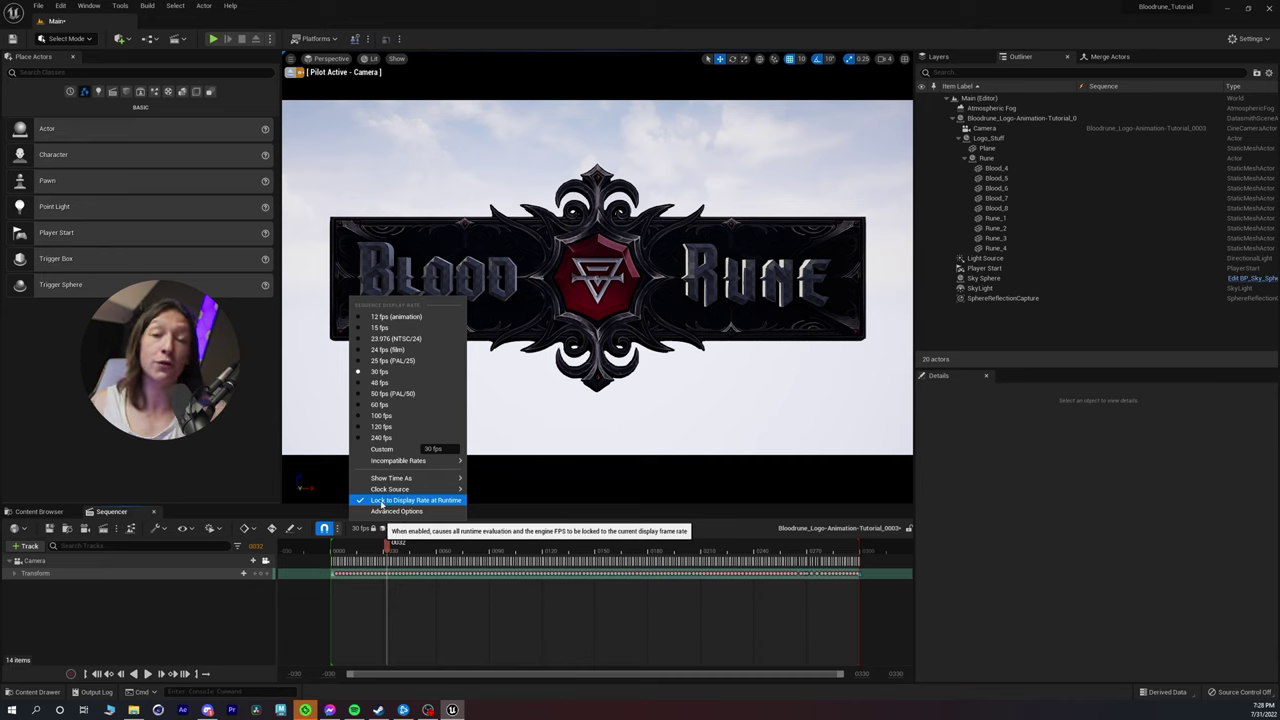
left_click(382, 504)
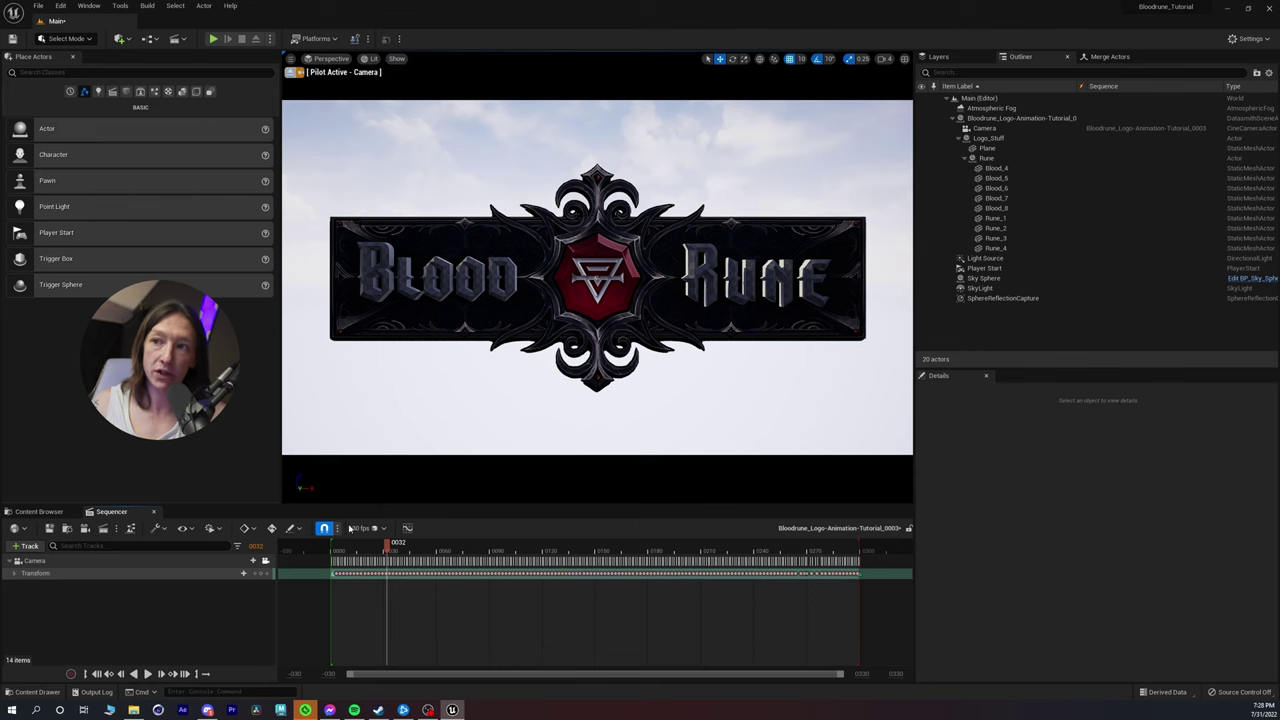
left_click_drag(384, 548, 411, 545)
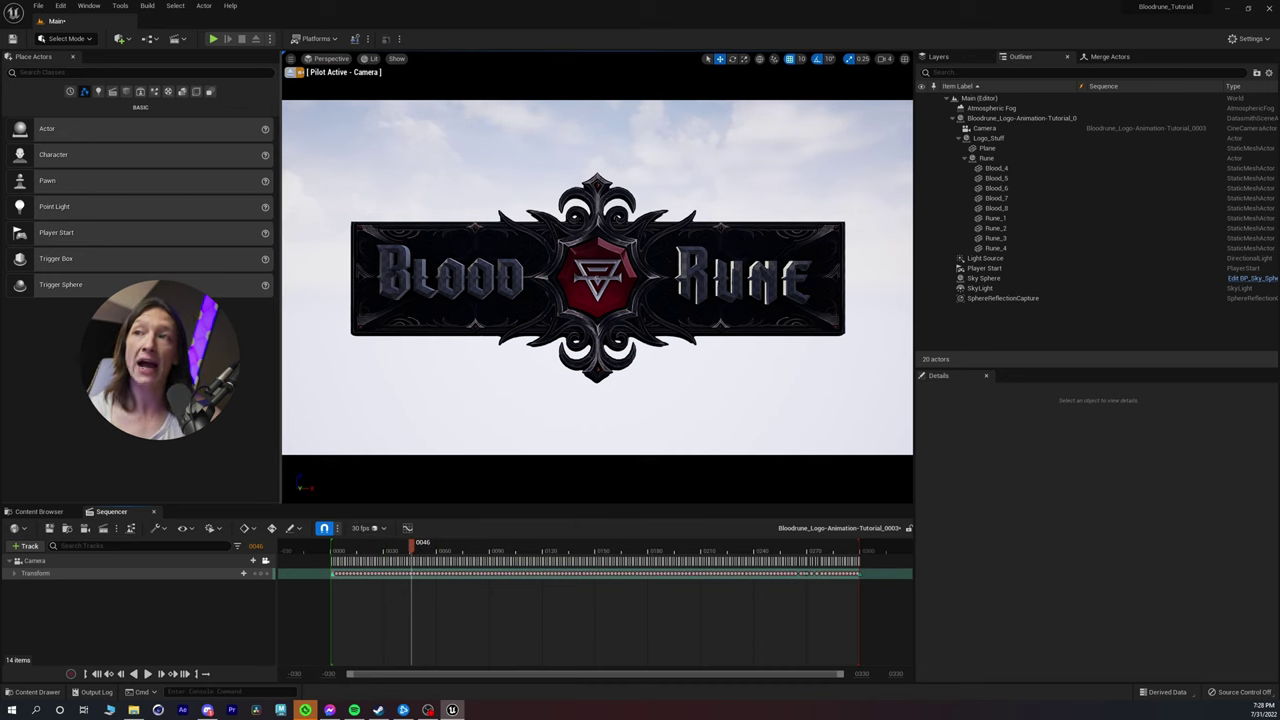
Step: Select all the logo's letter meshes, from Blood_4 through Rune_4
left_click(394, 268)
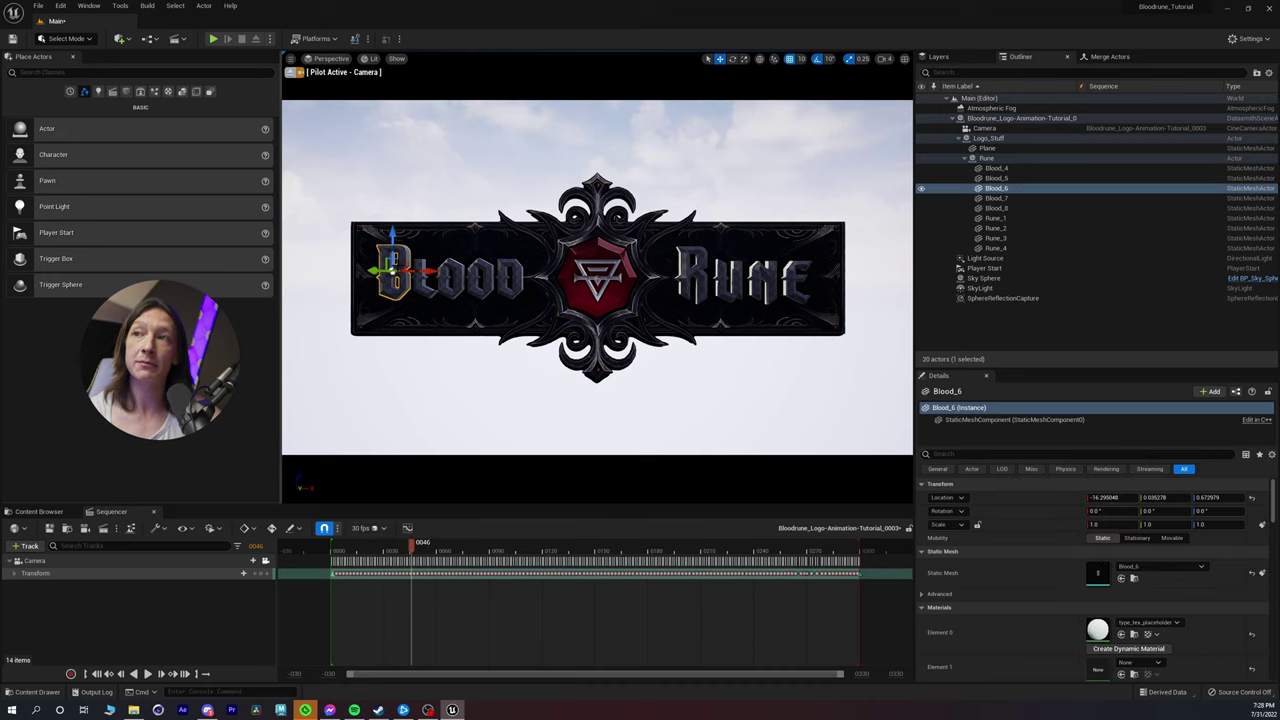
left_click(993, 168)
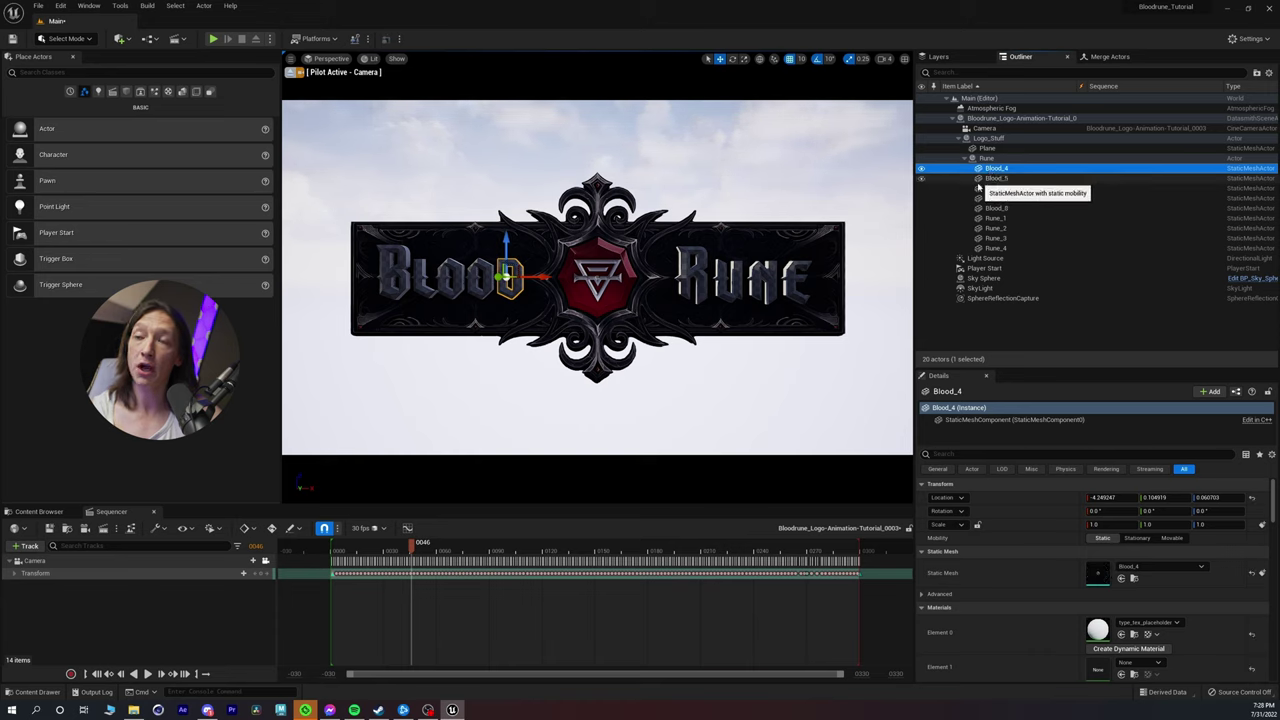
left_click(993, 248, "shift")
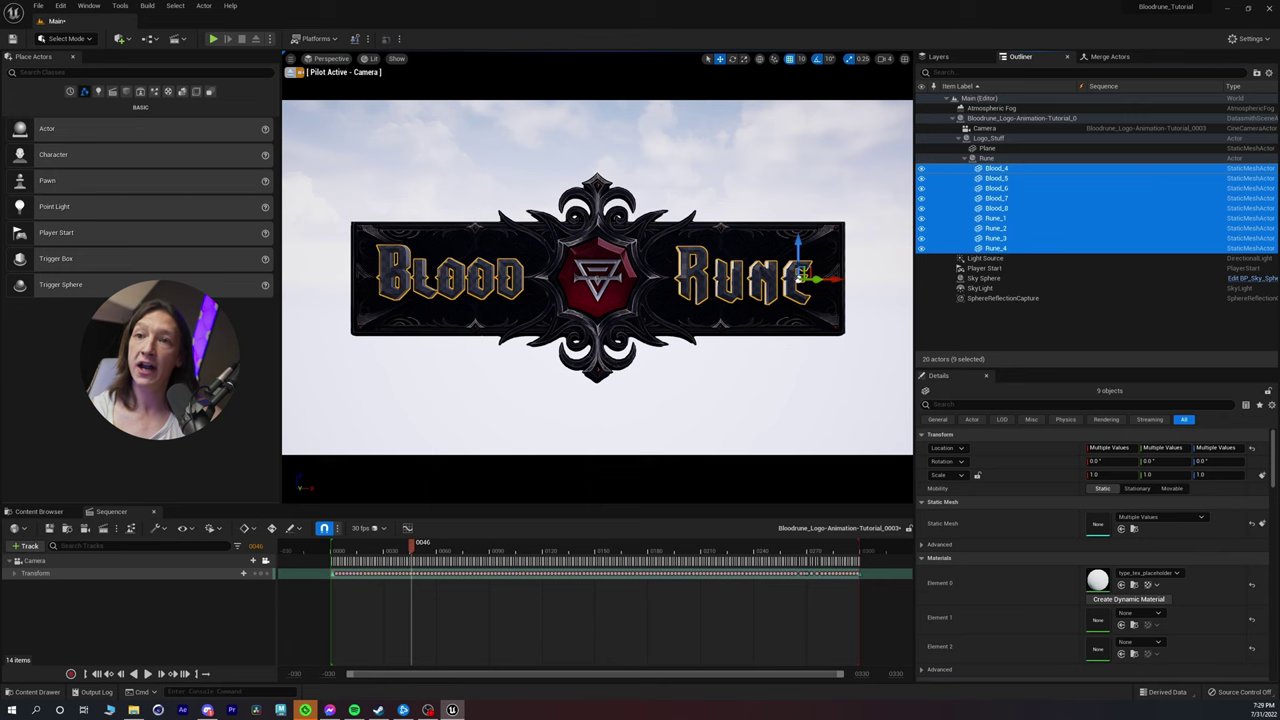
Step: Open the Materials folder inside StarterContent and find the metal materials
left_click(30, 512)
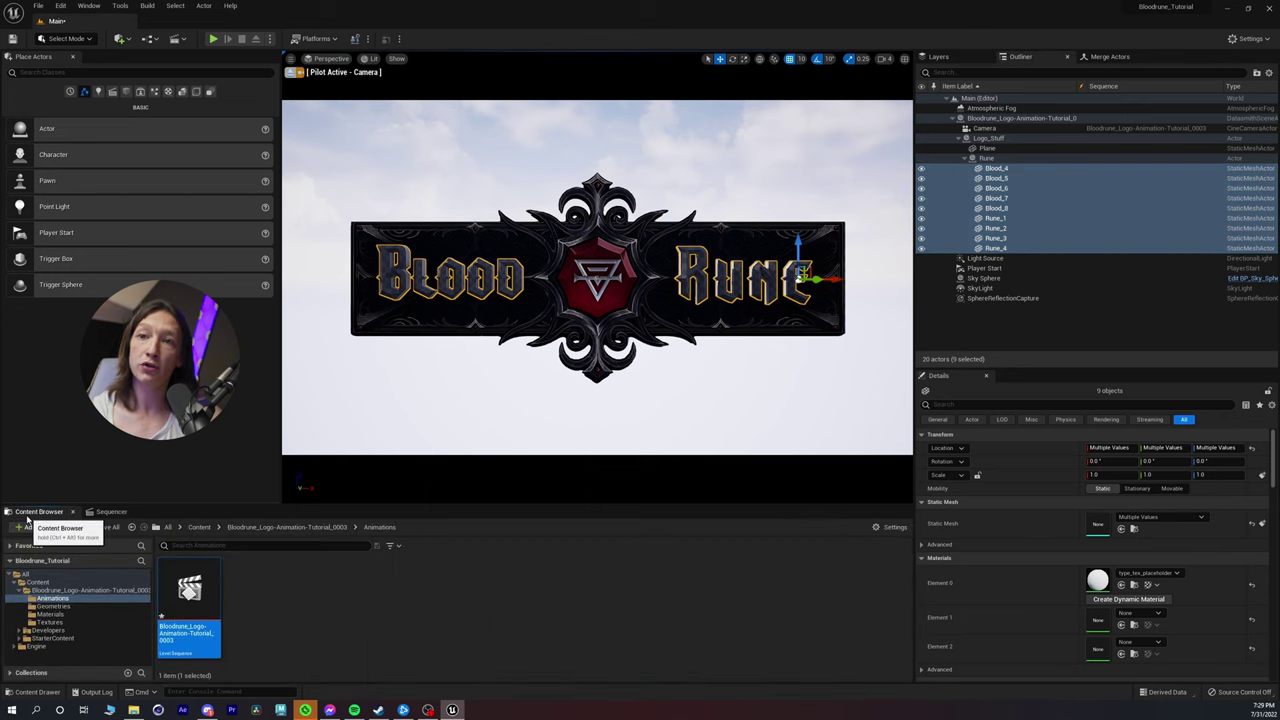
left_click(205, 528)
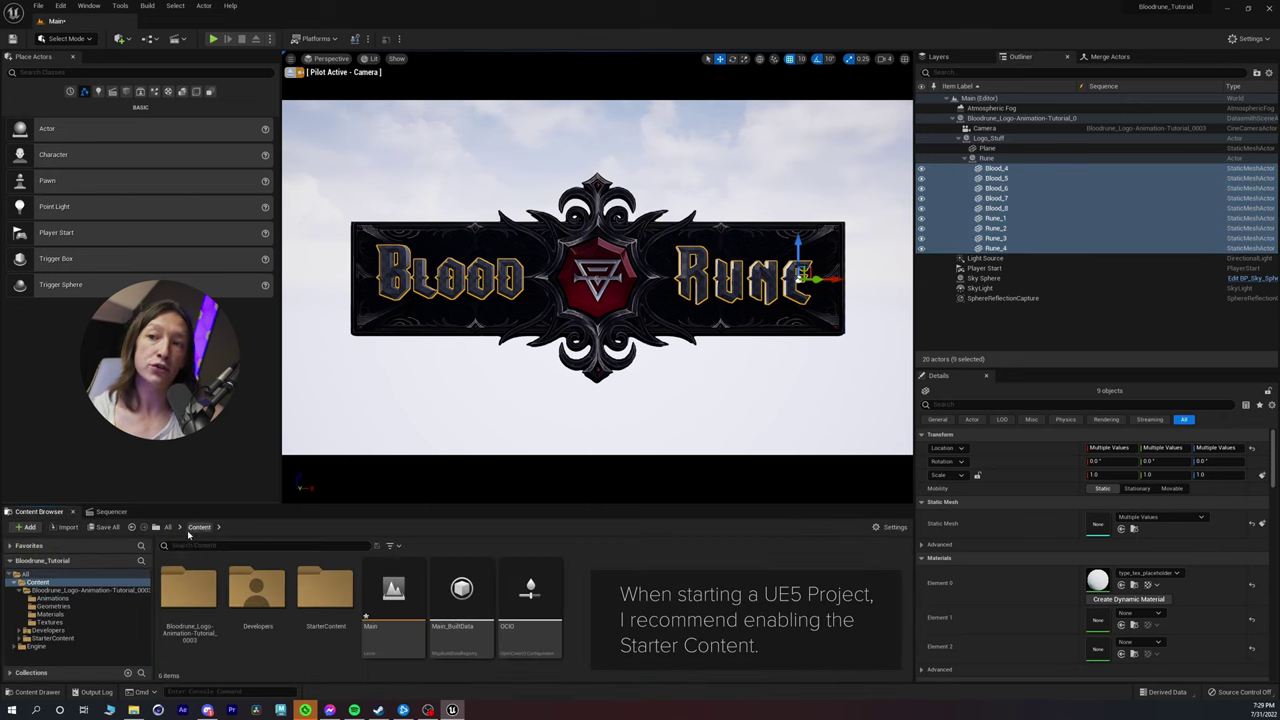
double_click(339, 607)
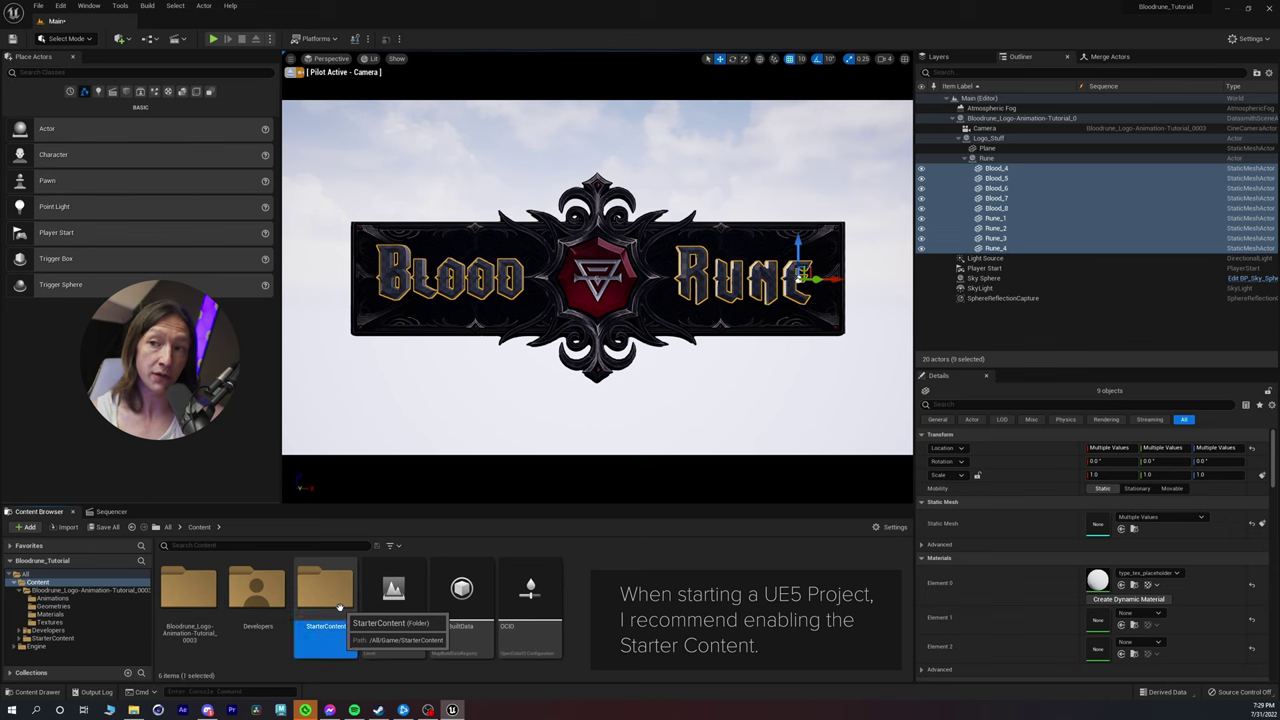
left_click(544, 600)
double_click(544, 600)
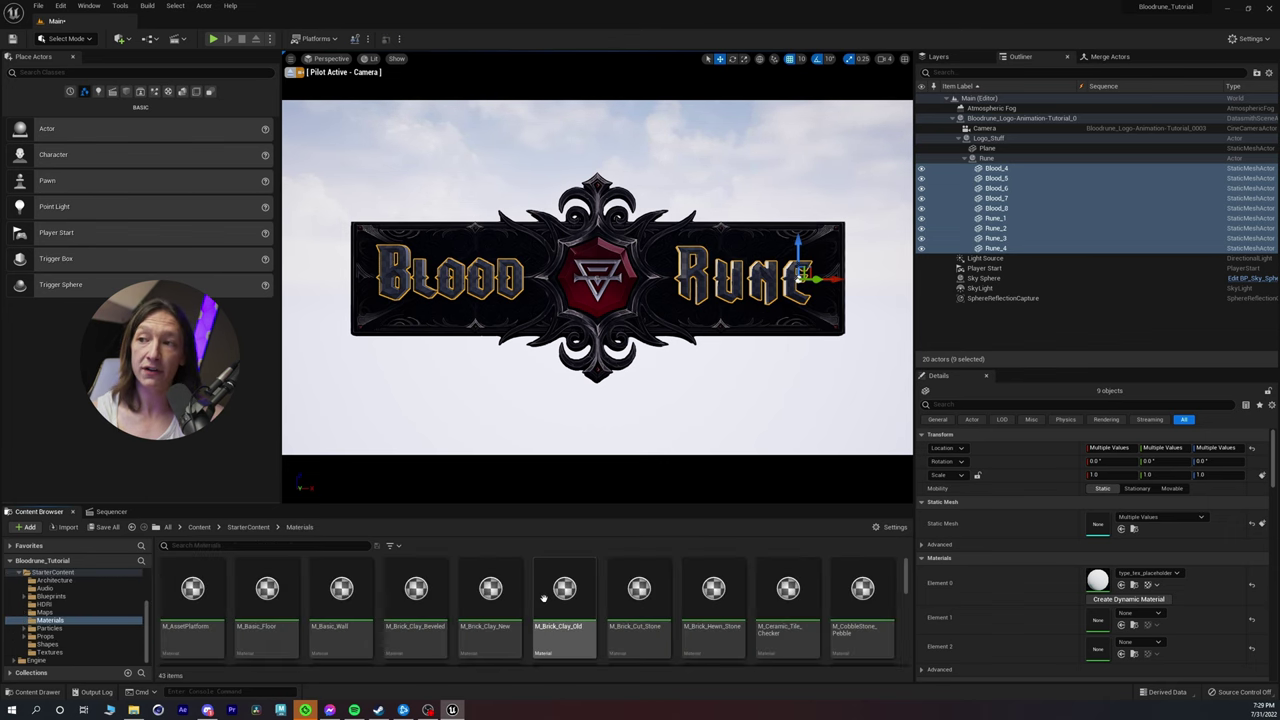
scroll(326, 605, "up", 1)
scroll(326, 605, "down", 3)
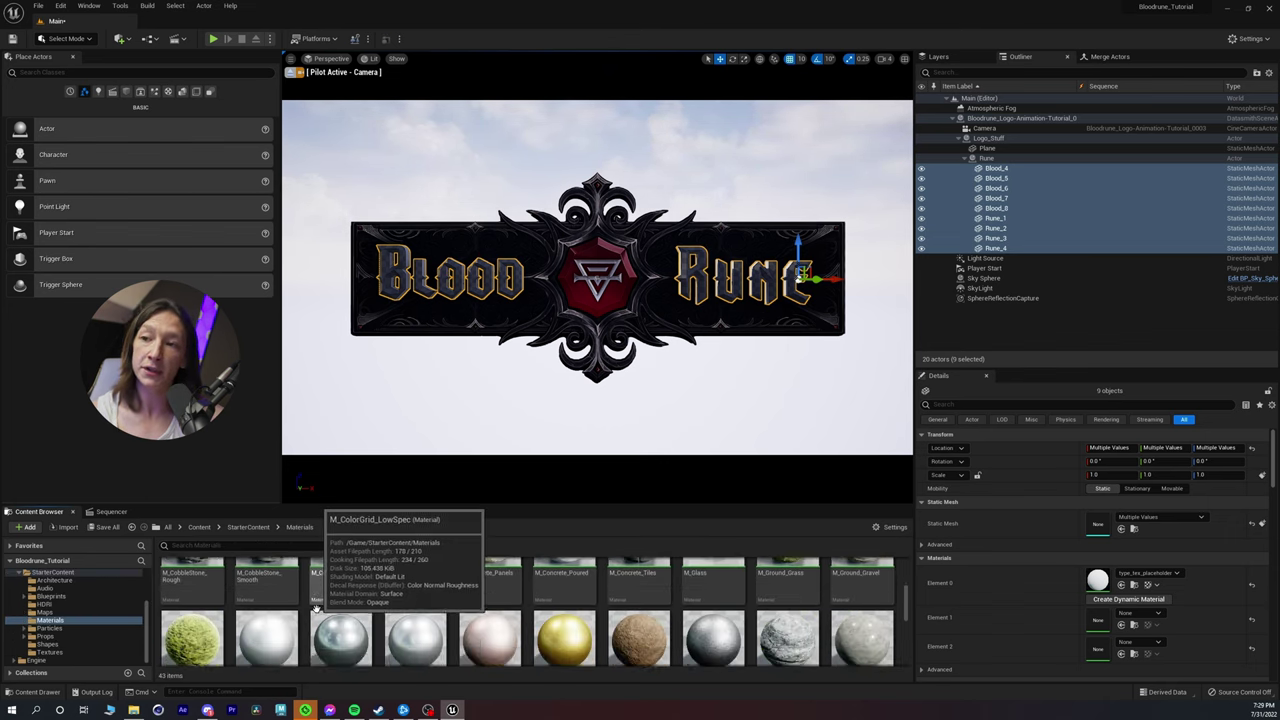
scroll(481, 616, "up", 1)
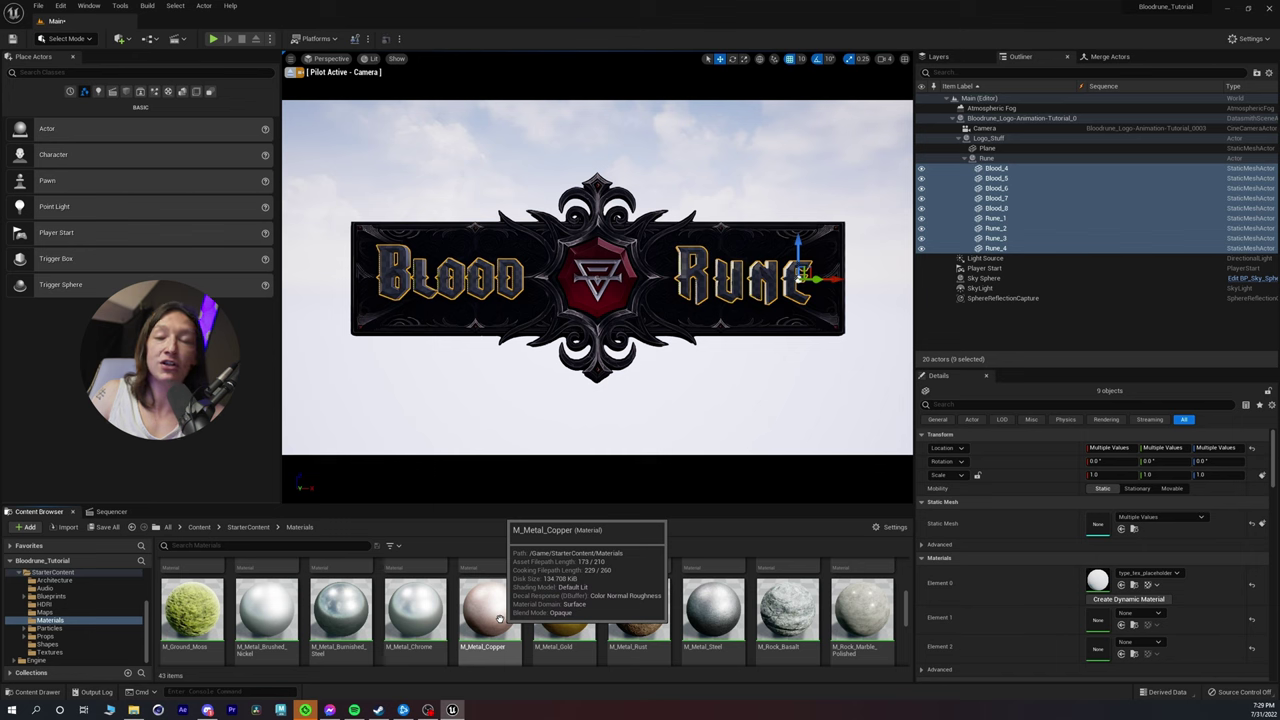
Step: Assign M_Metal_Copper to material Elements 0, 1 and 2 of the selected letters, then deselect the letters
left_click_drag(500, 618, 1101, 582)
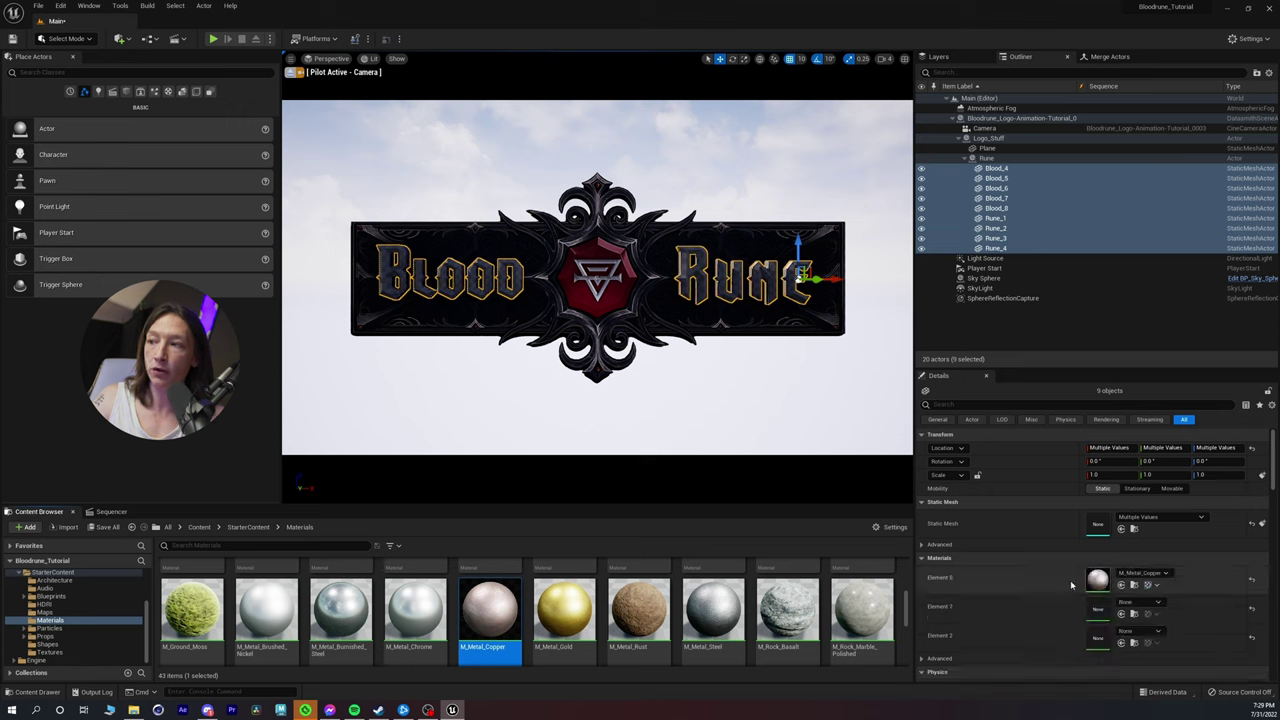
left_click_drag(490, 618, 1105, 606)
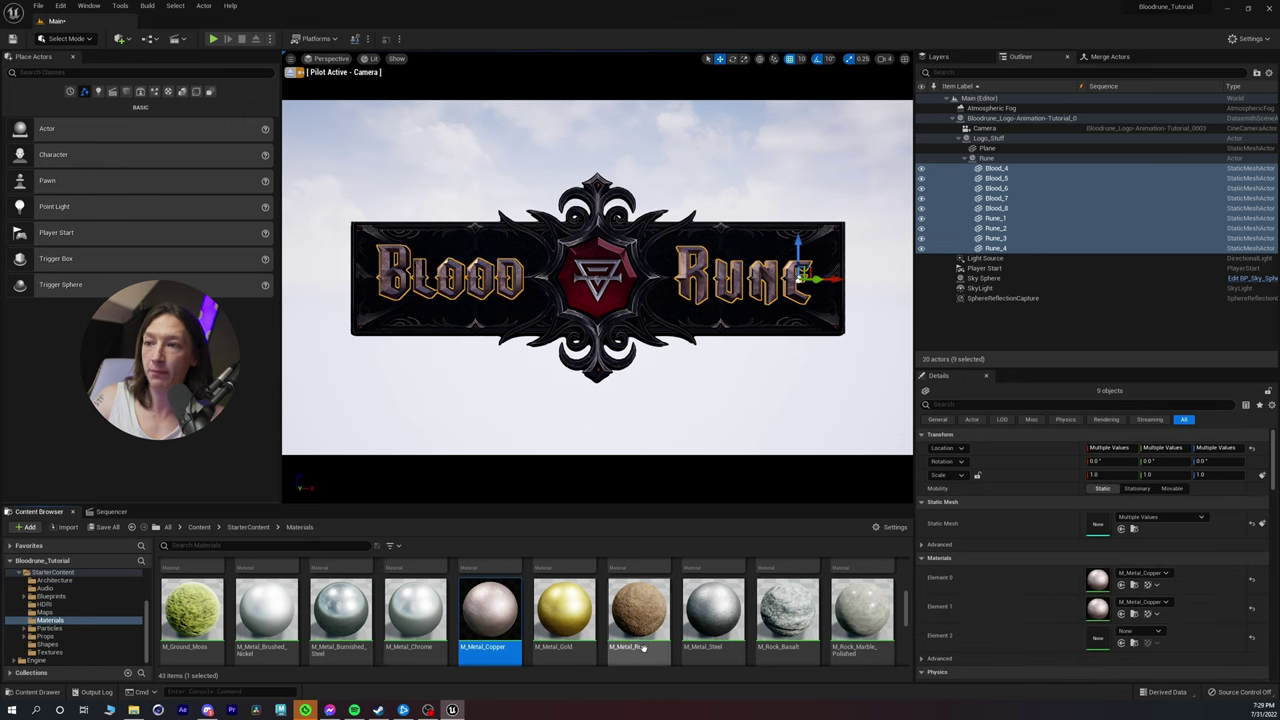
left_click_drag(494, 622, 1101, 633)
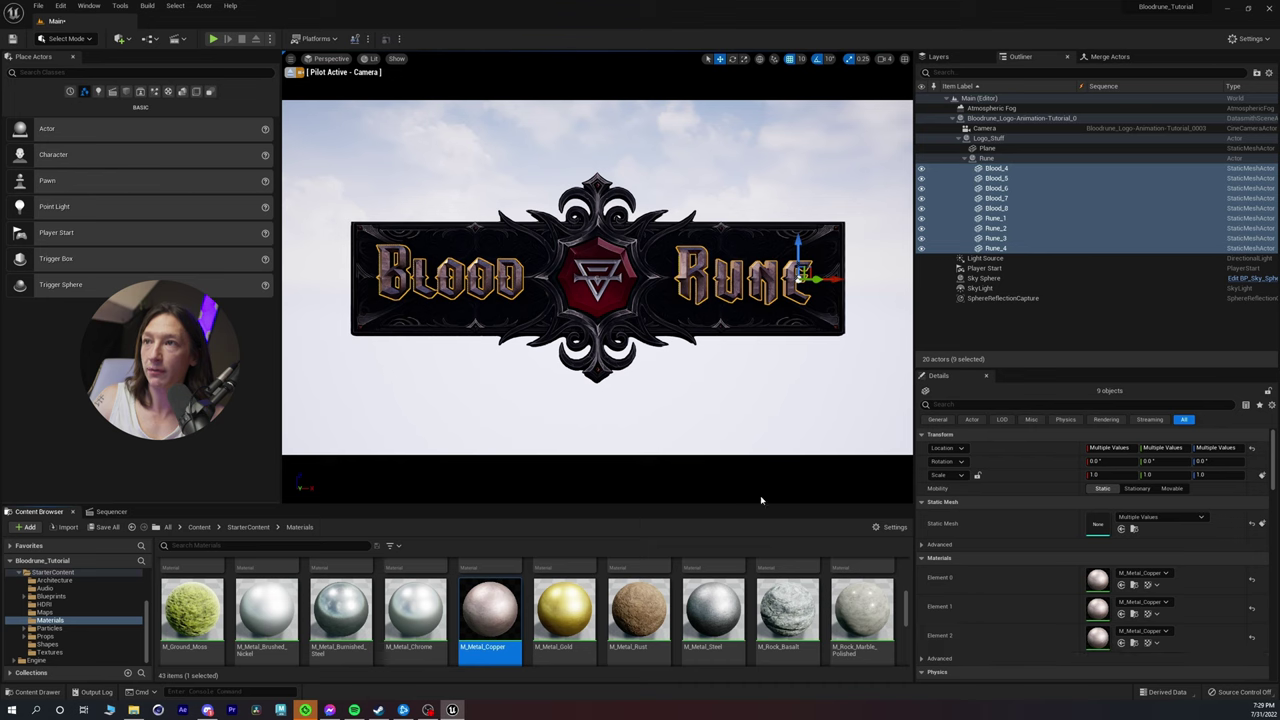
left_click(627, 412)
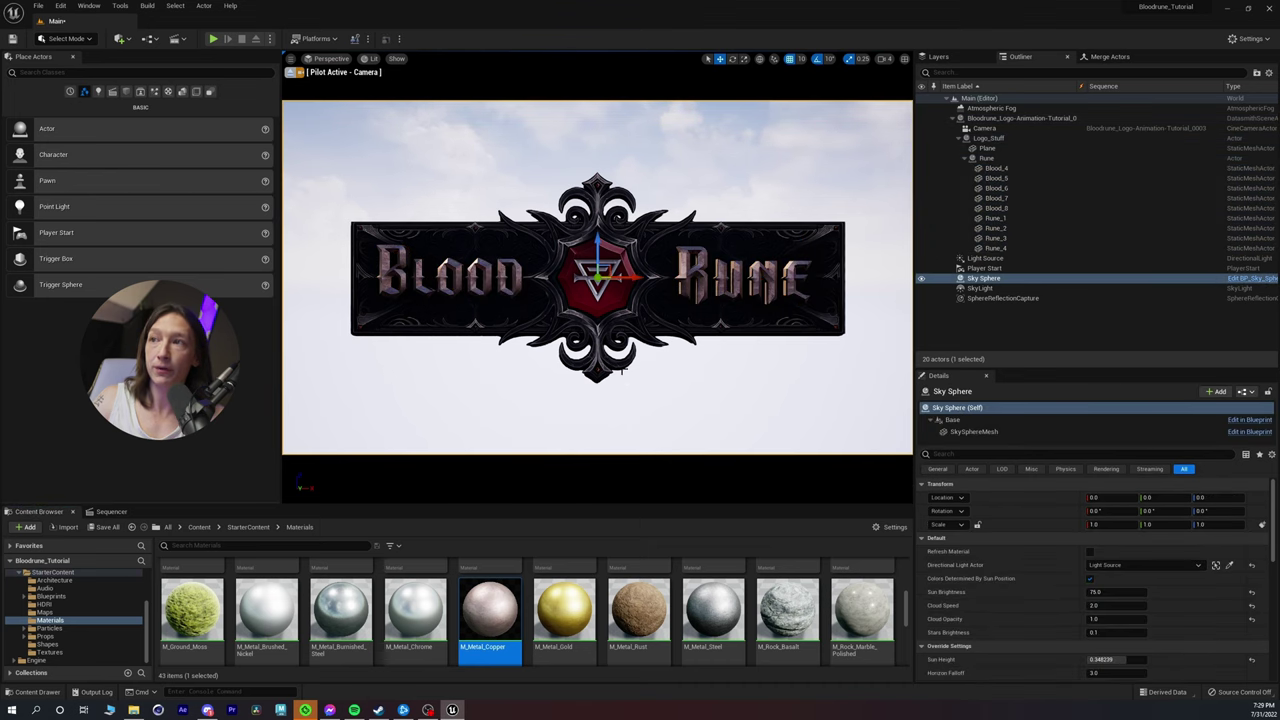
Step: Release the viewport from the sequence's camera and set the viewport camera speed to 1
left_click(110, 512)
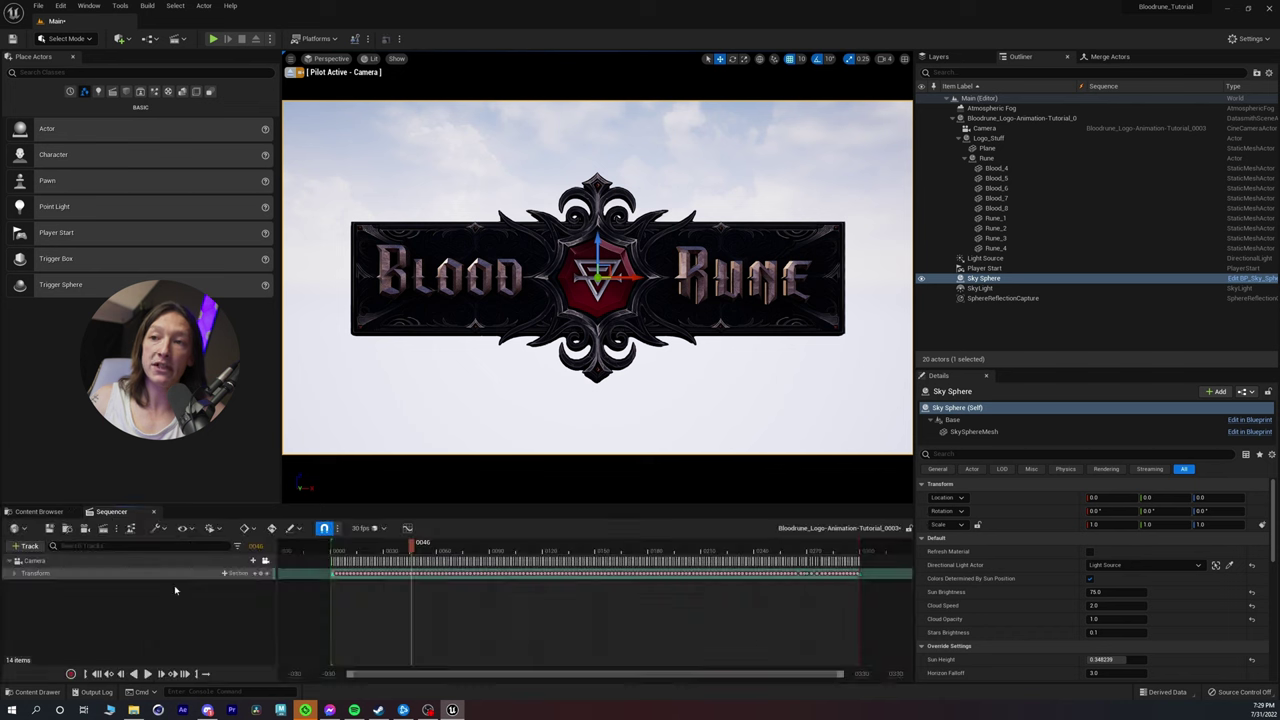
left_click(265, 560)
right_click_drag(598, 300, 560, 315)
key("s")
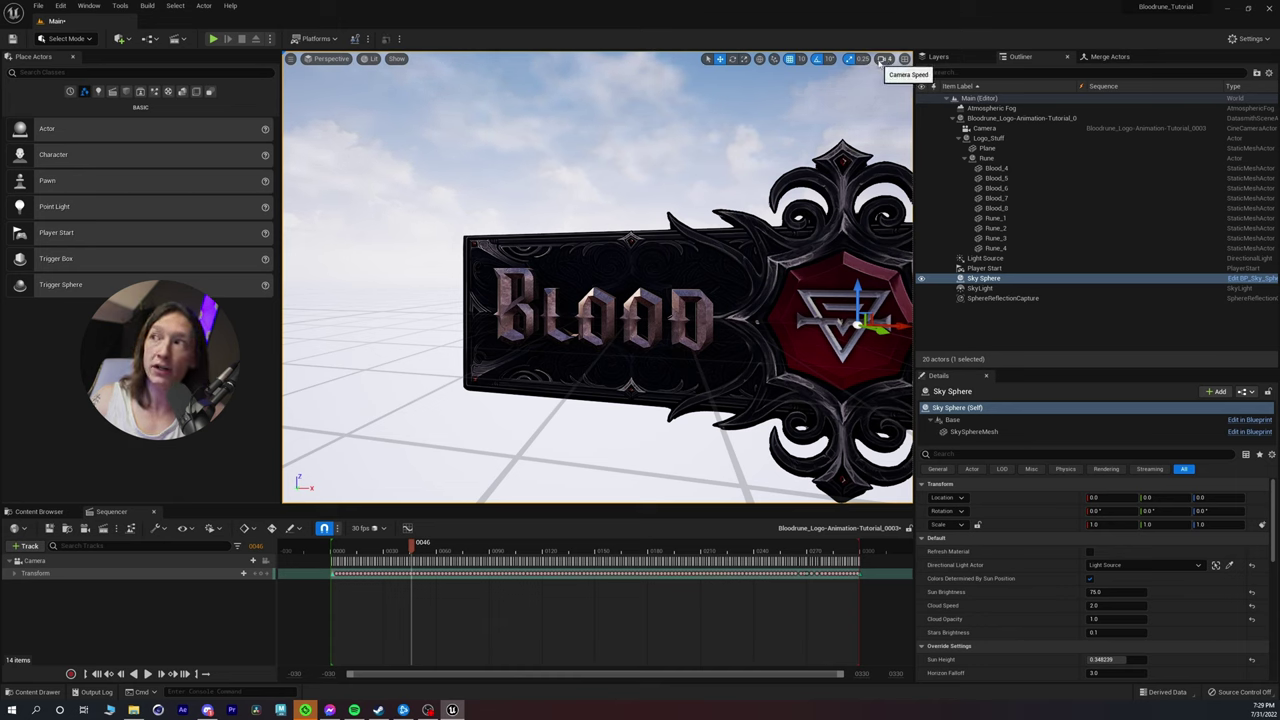
left_click(884, 60)
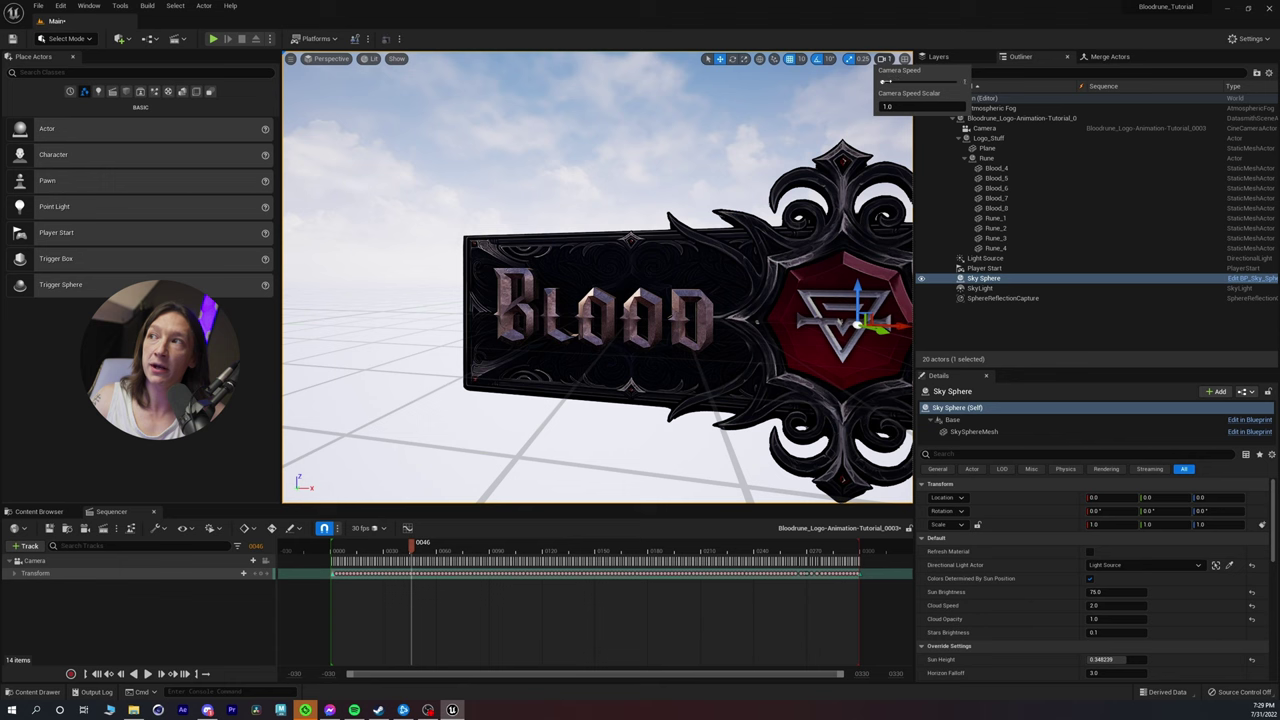
Step: Fly around the logo to examine the copper letters and backing plane from several angles
key("w")
right_click_drag(720, 240, 845, 270)
key("a")
key("d")
key("w")
right_click_drag(690, 282, 737, 262)
key("s")
key("w")
key("s")
key("a")
key("s")
key("s")
key("d")
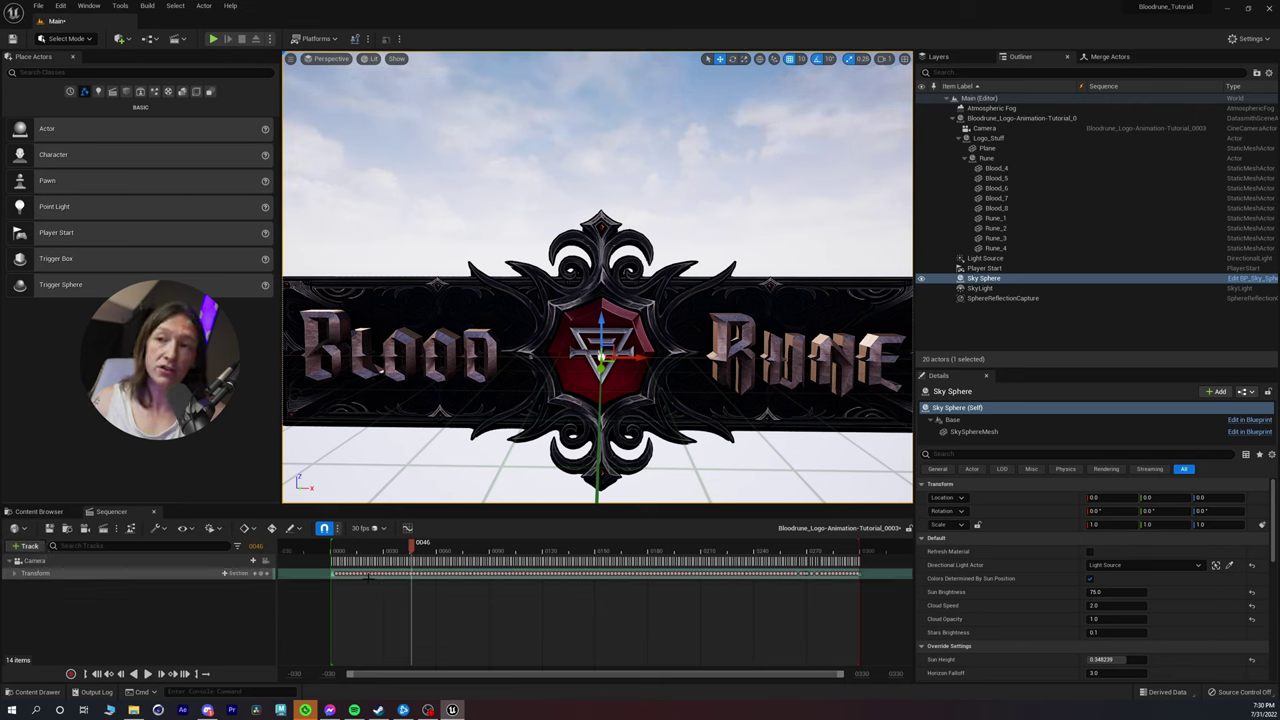
Step: Add a Camera Cuts track bound to the existing Camera and extend its section past both ends of the playback range
left_click(352, 549)
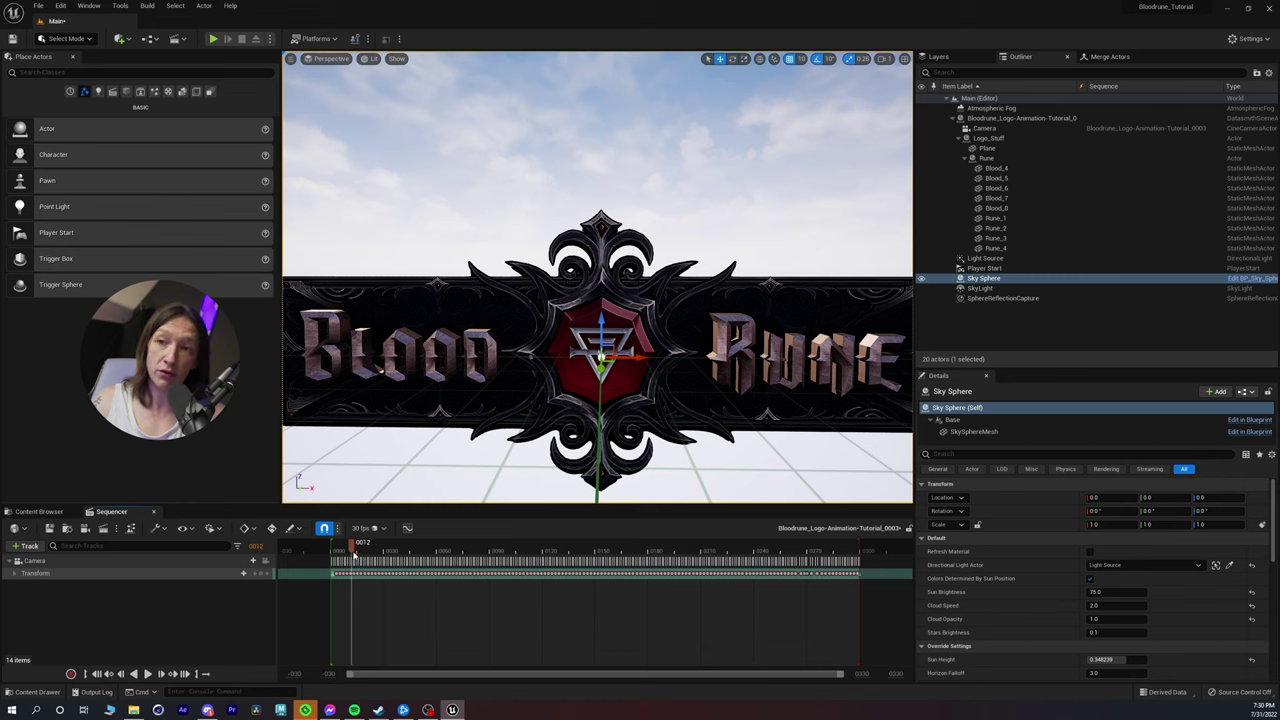
left_click(27, 546)
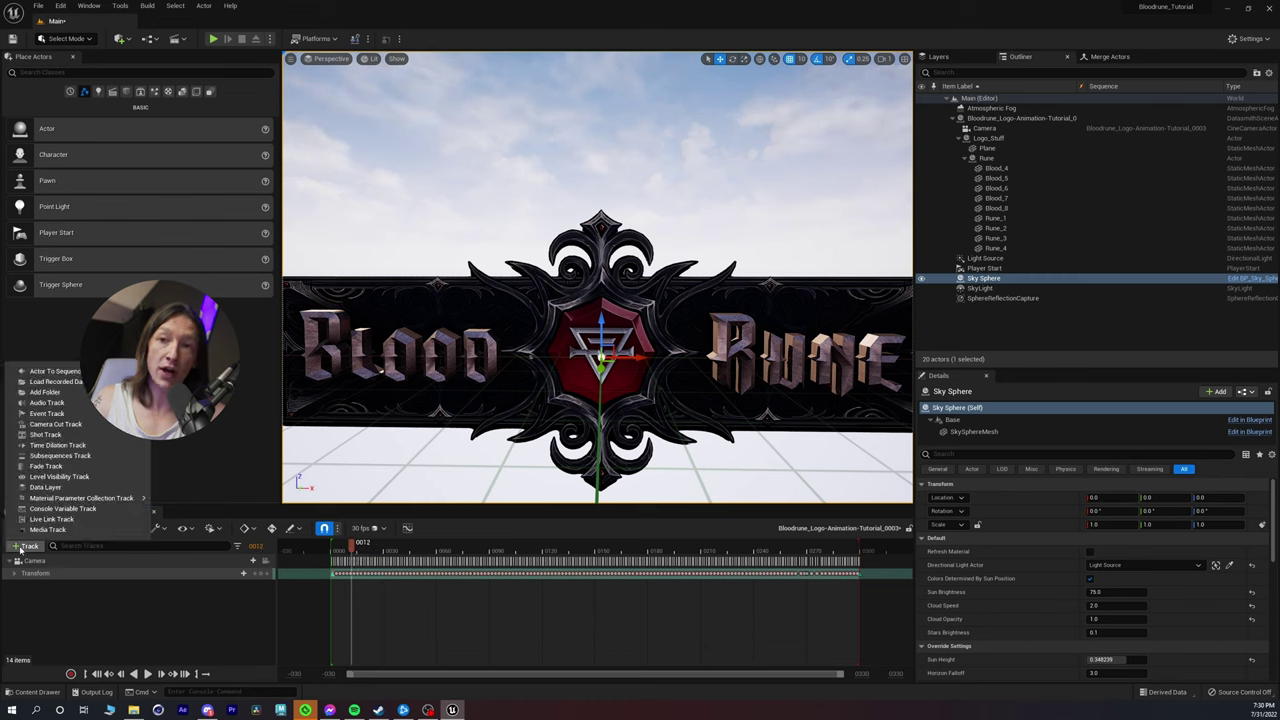
left_click(58, 425)
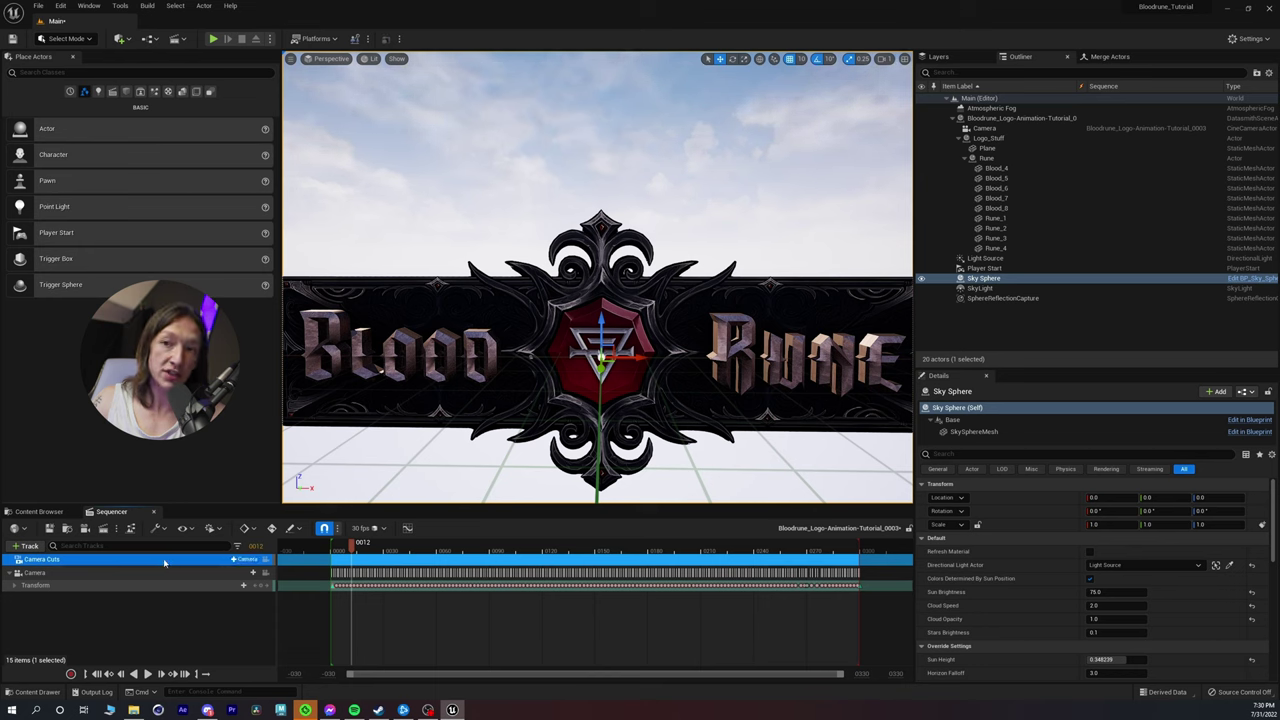
left_click(246, 560)
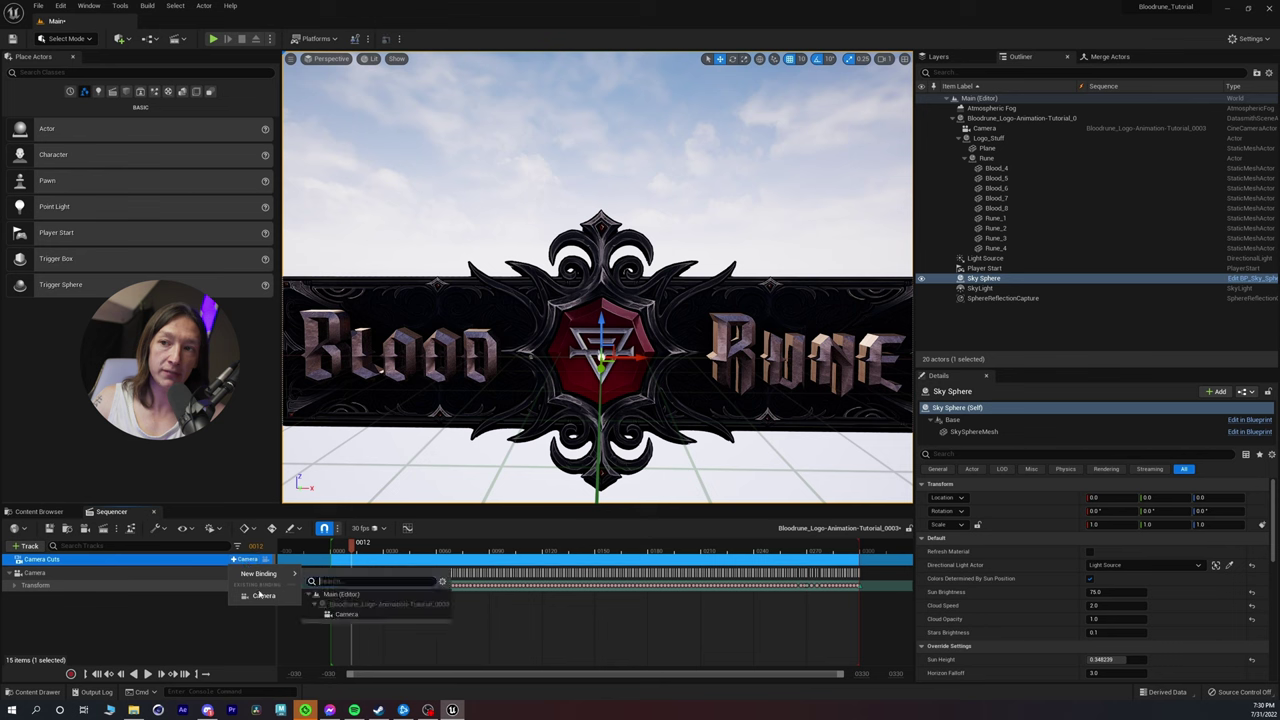
left_click(259, 597)
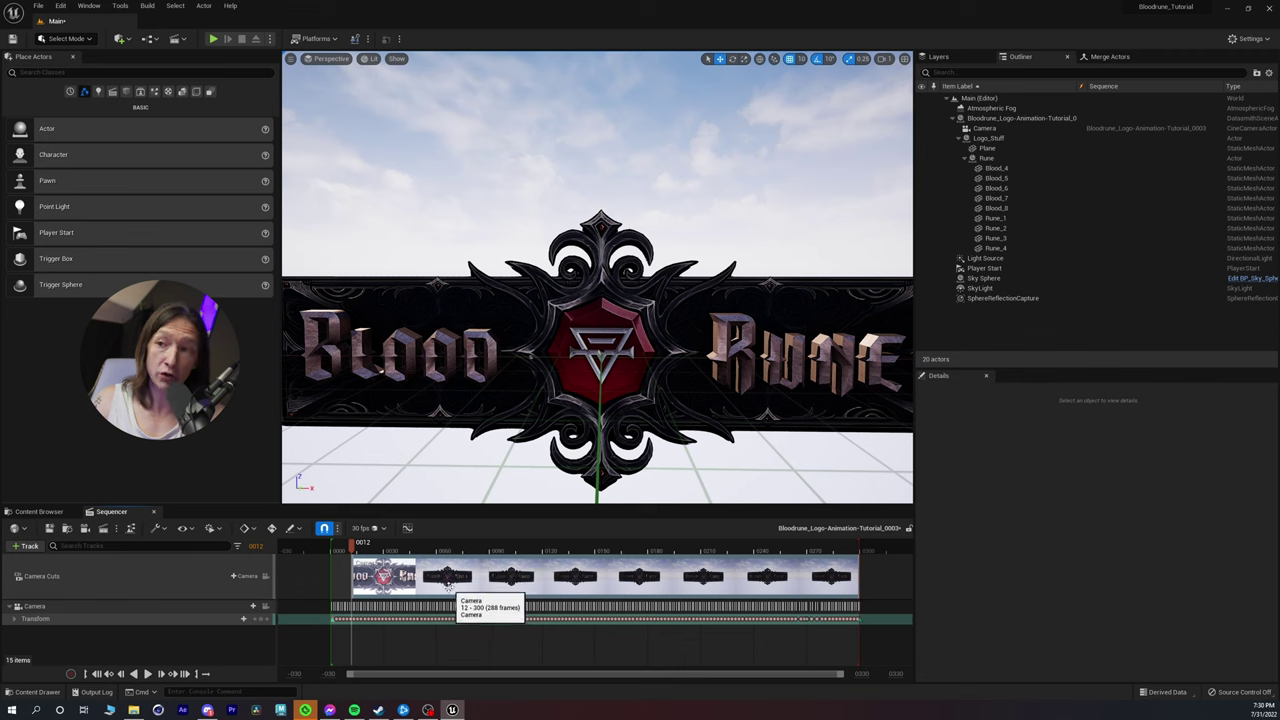
left_click_drag(351, 576, 306, 577)
left_click_drag(858, 568, 878, 571)
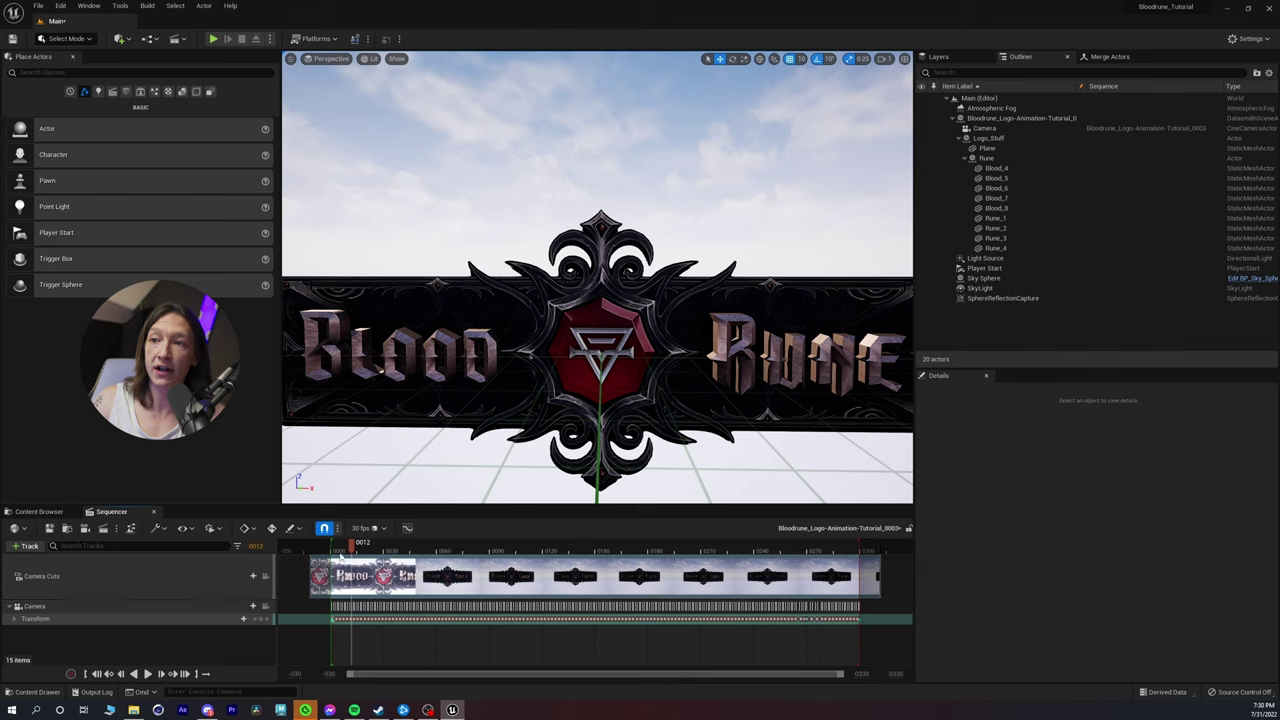
Step: Lock the viewport to the camera cuts and scrub the sequence to frame 100
left_click_drag(353, 549, 455, 556)
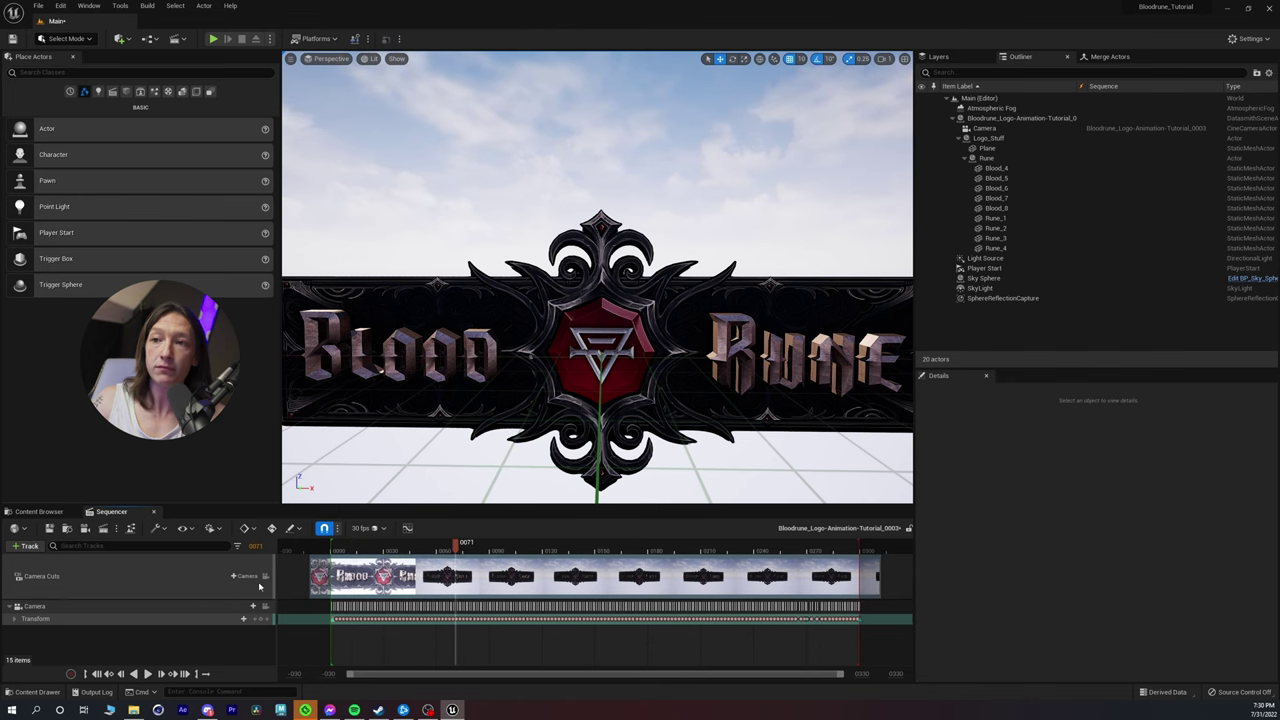
left_click(265, 576)
left_click_drag(446, 545, 508, 545)
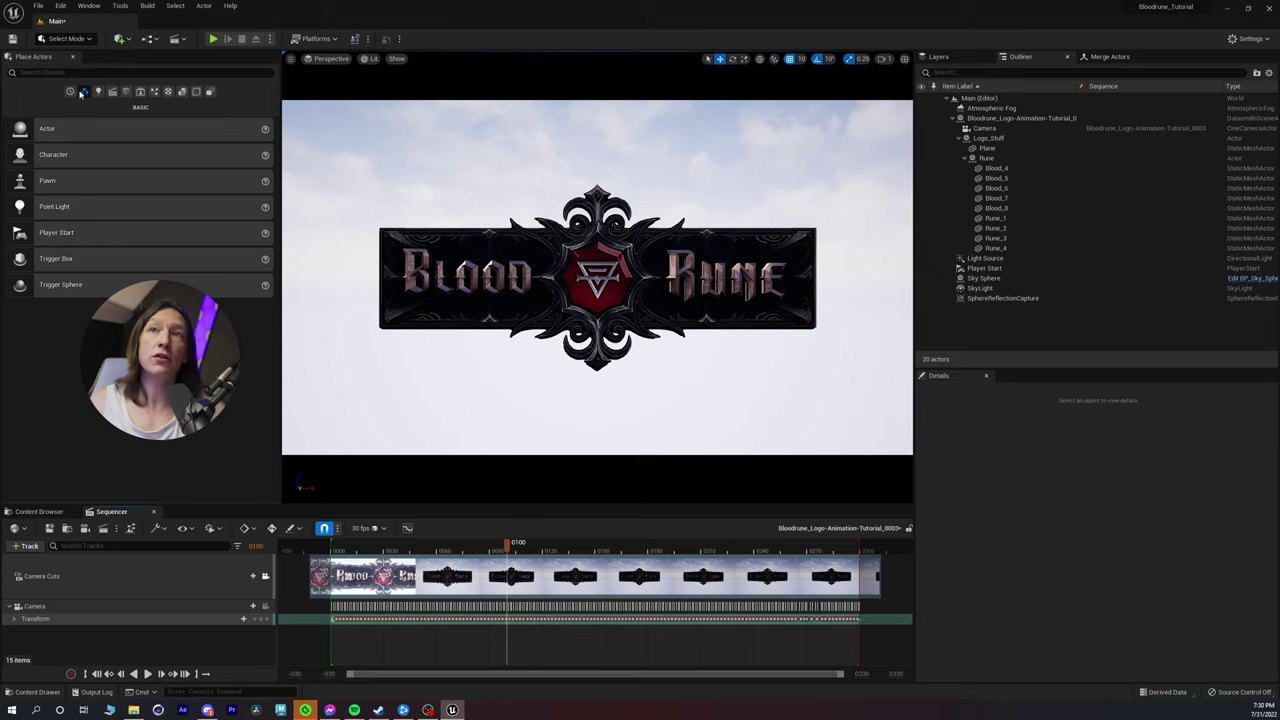
Step: Find the PostProcessVolume actor by searching for "post process" and place it in the level
left_click(140, 73)
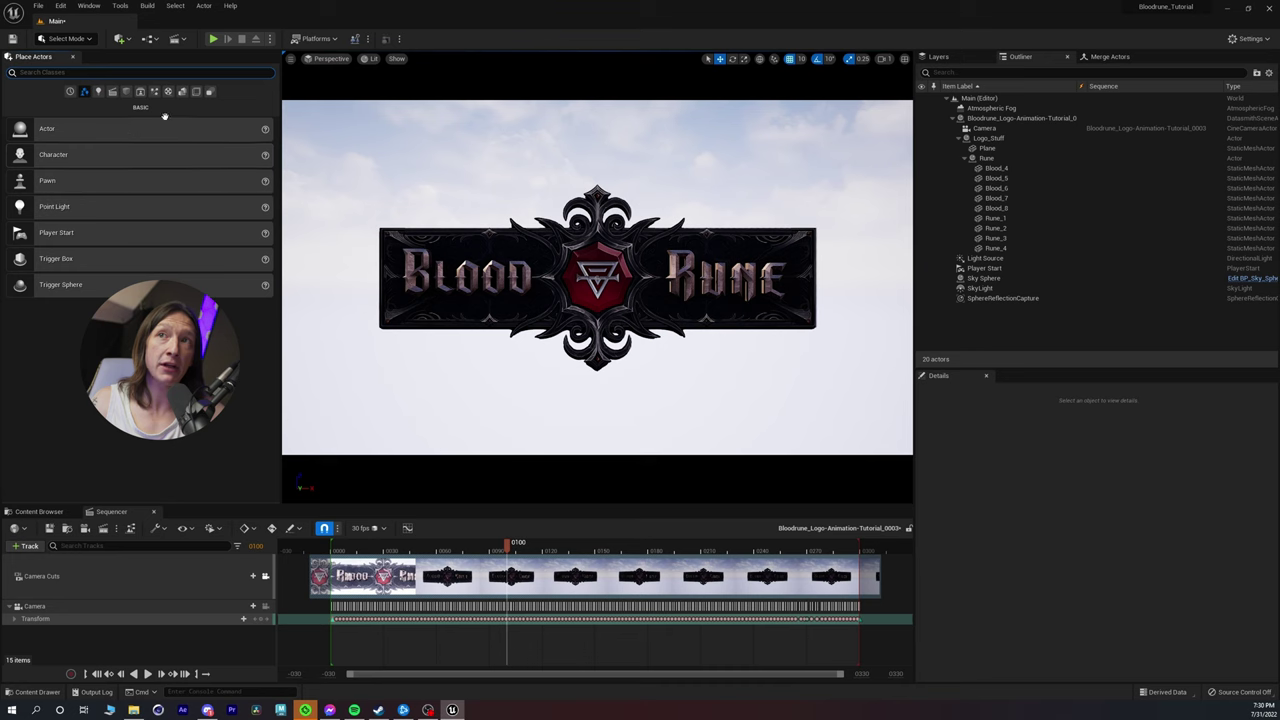
left_click(119, 39)
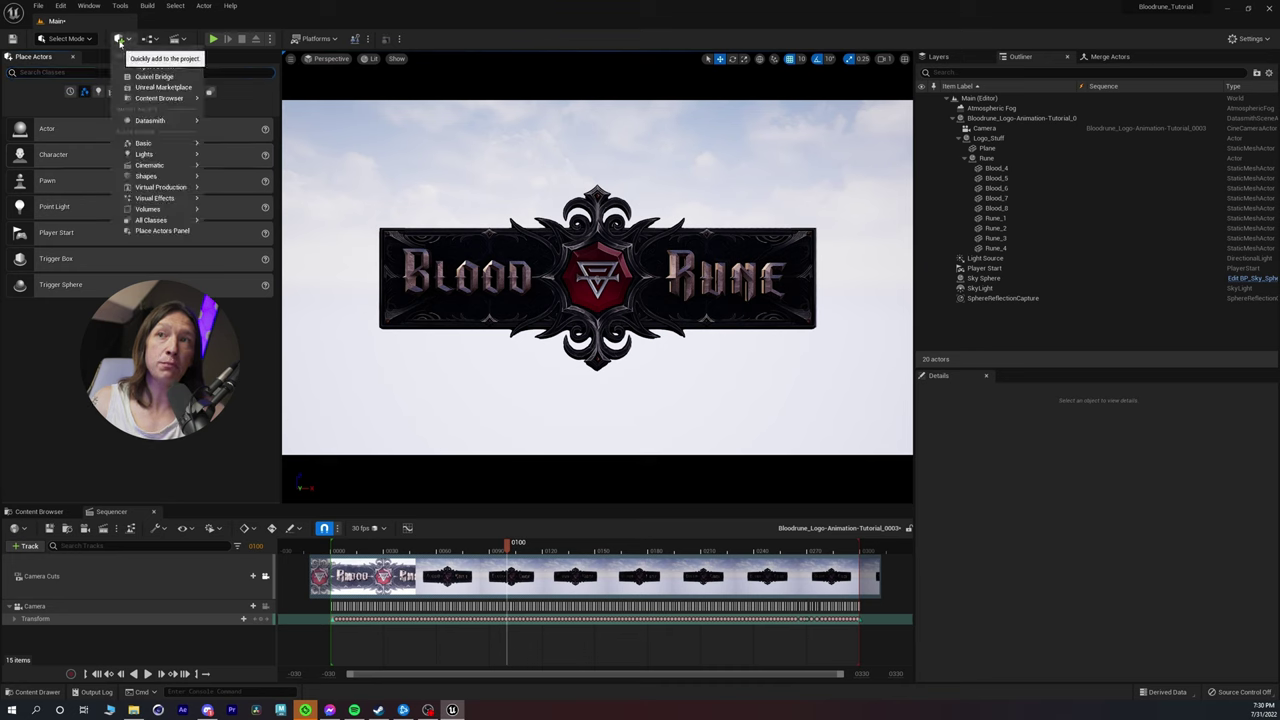
left_click(168, 231)
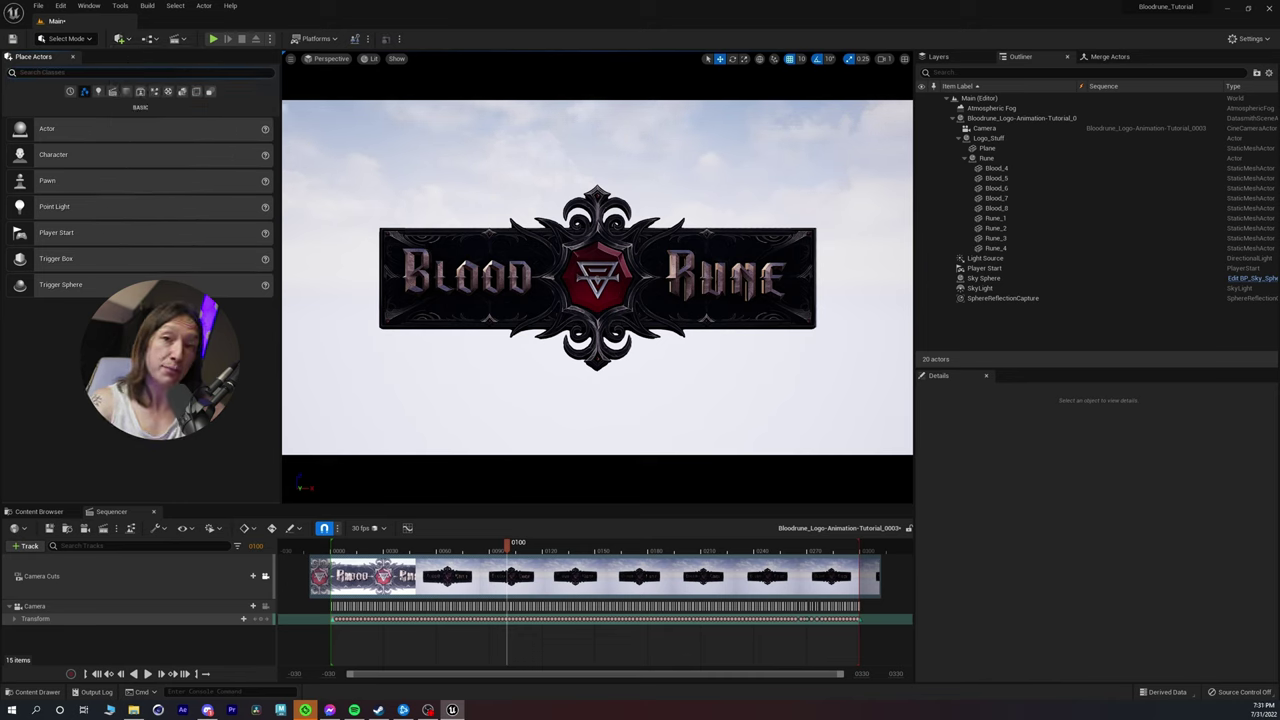
type("post process")
left_click_drag(68, 96, 558, 345)
Step: Enable Infinite Extent (Unbound) on the PostProcessVolume, then clear the property filter
left_click(995, 278)
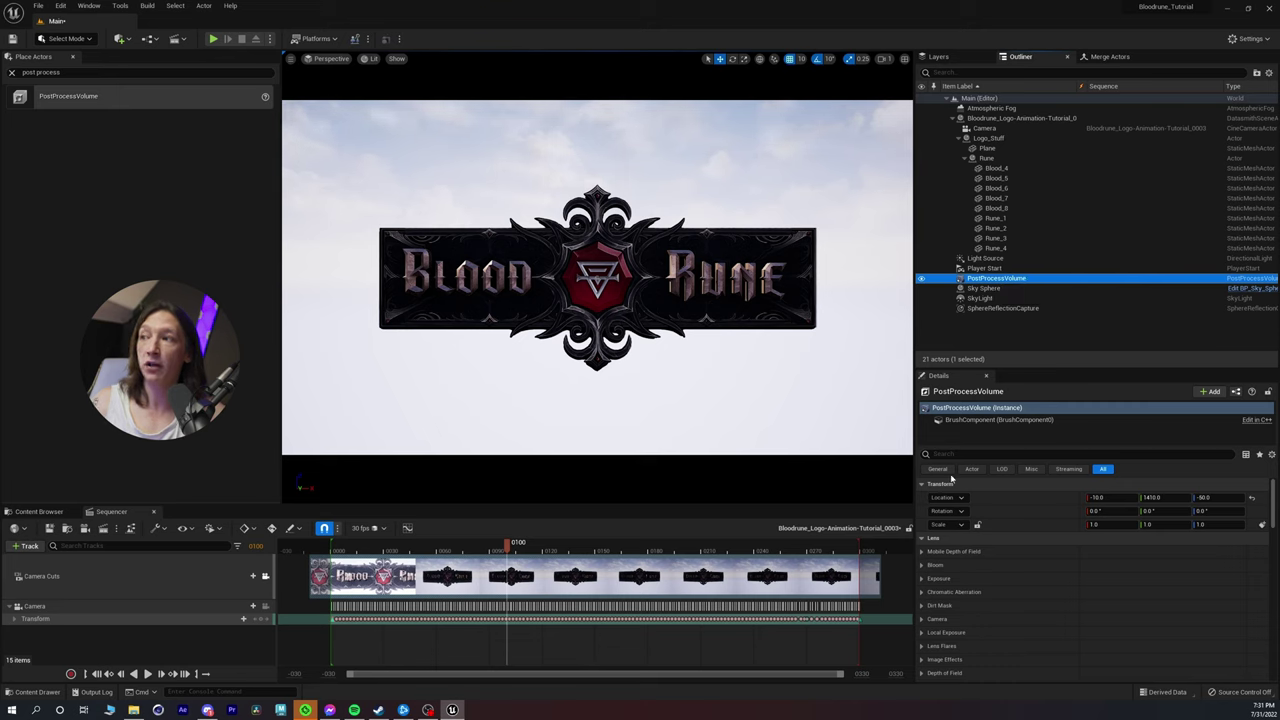
left_click(985, 454)
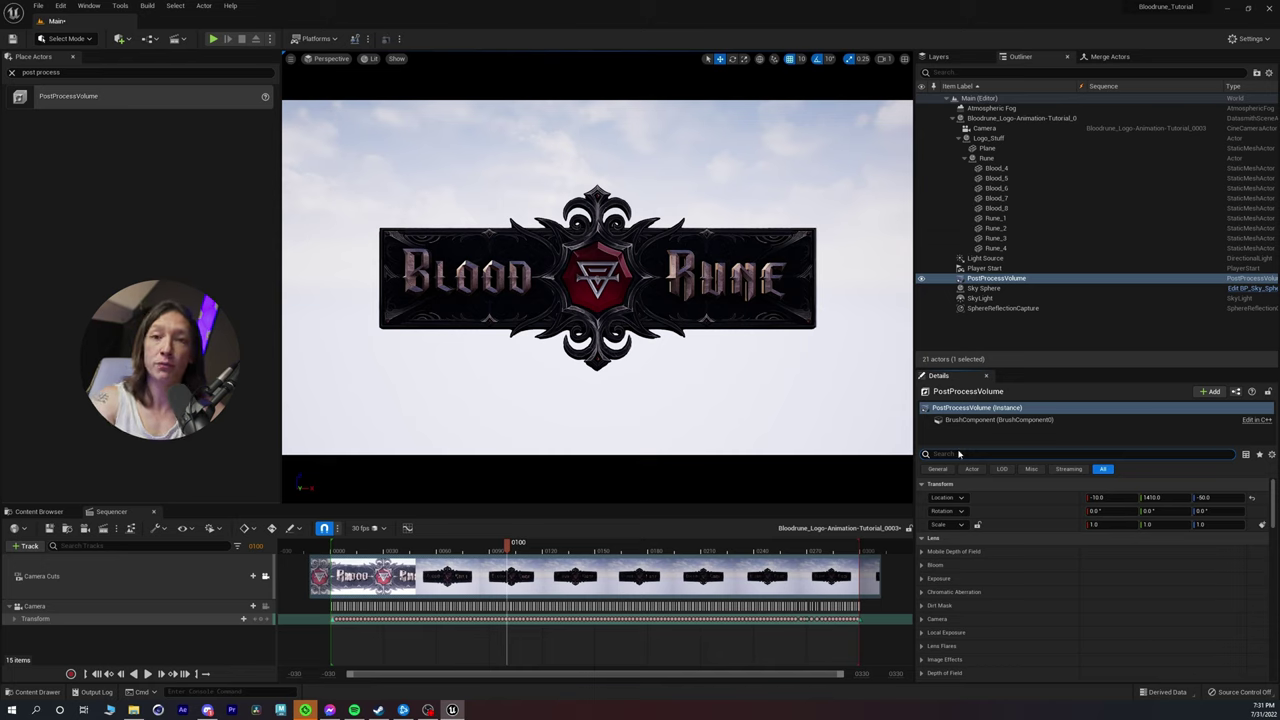
type("unb")
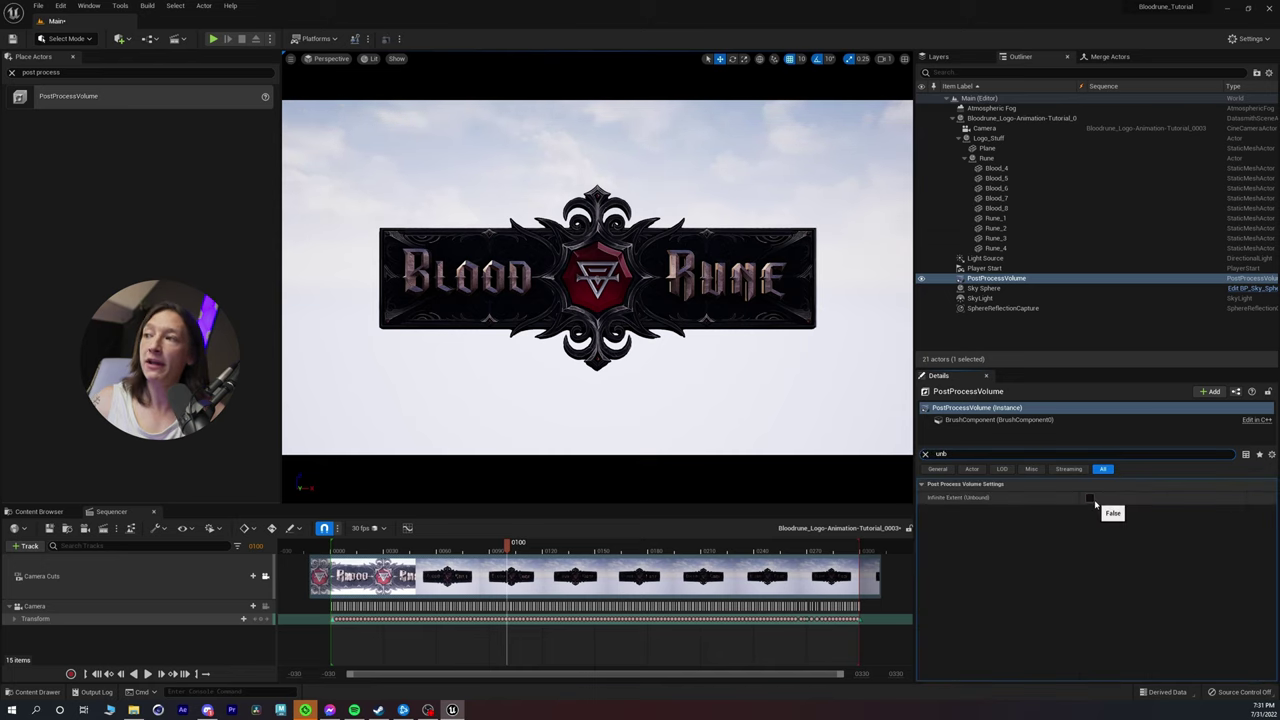
left_click(984, 269)
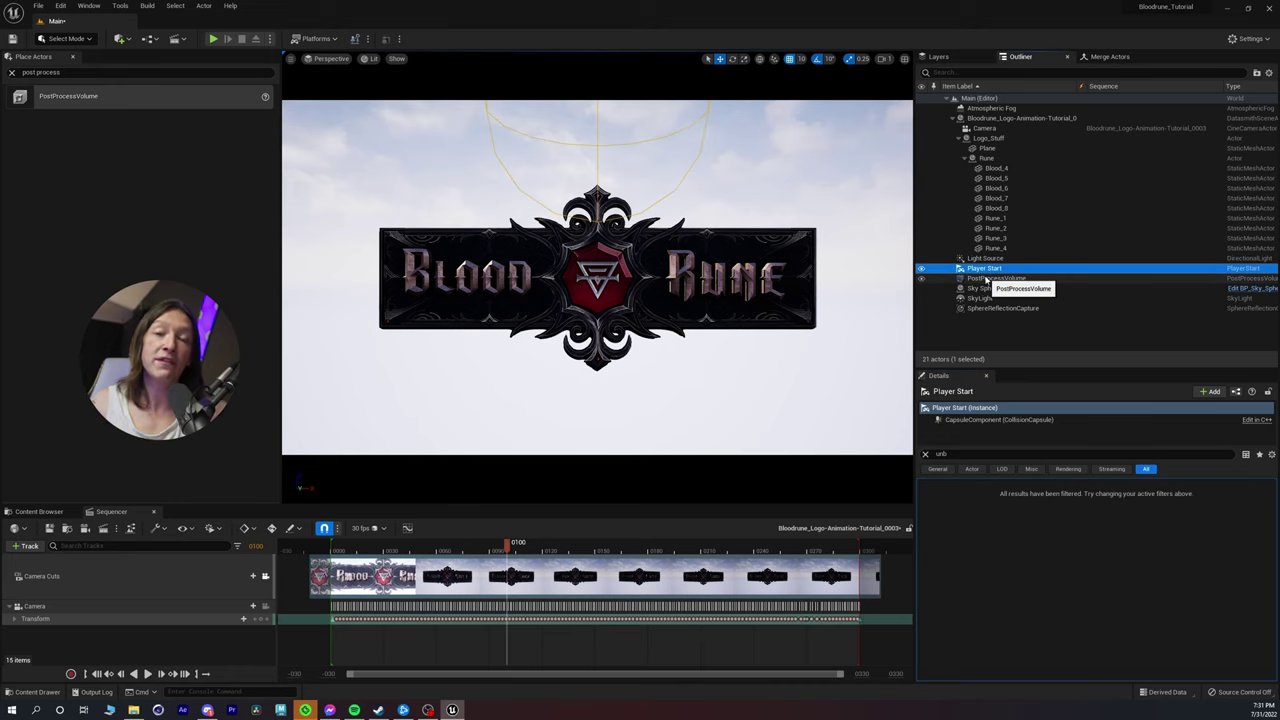
left_click(986, 278)
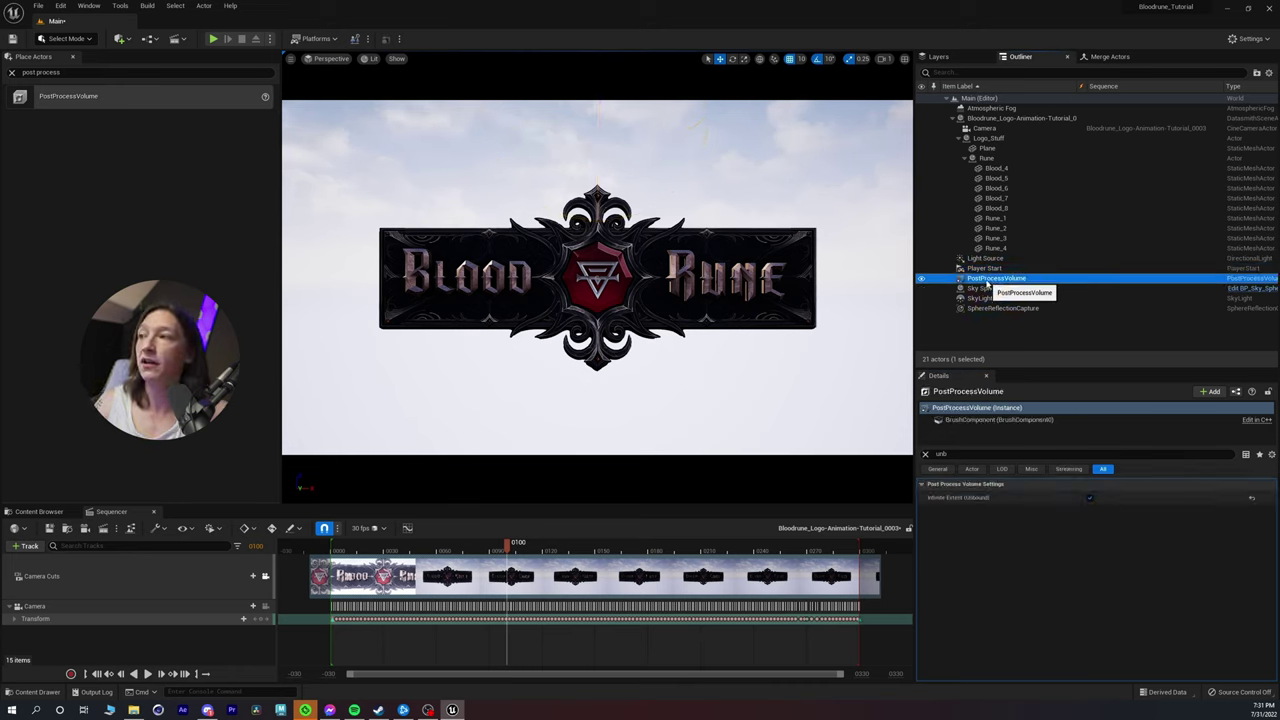
left_click(926, 455)
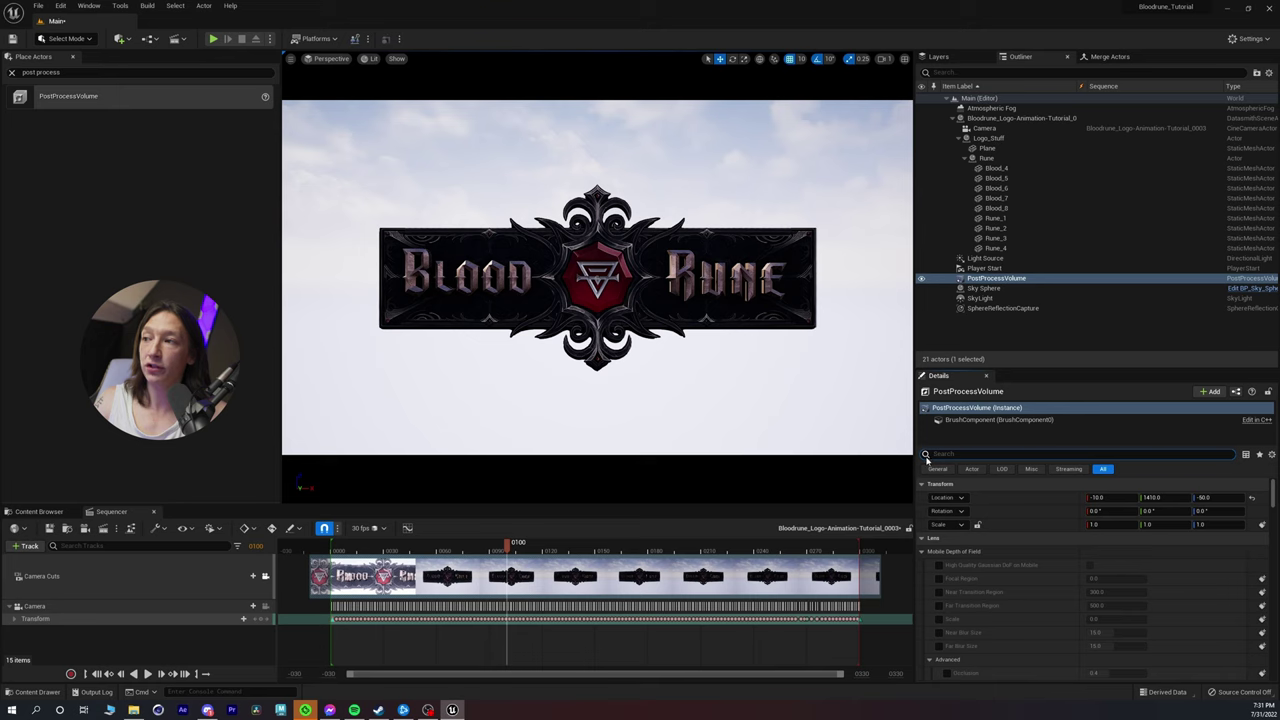
Step: Enable the post process volume's Bloom Method and Intensity overrides and set the method to Convolution
left_click(922, 552)
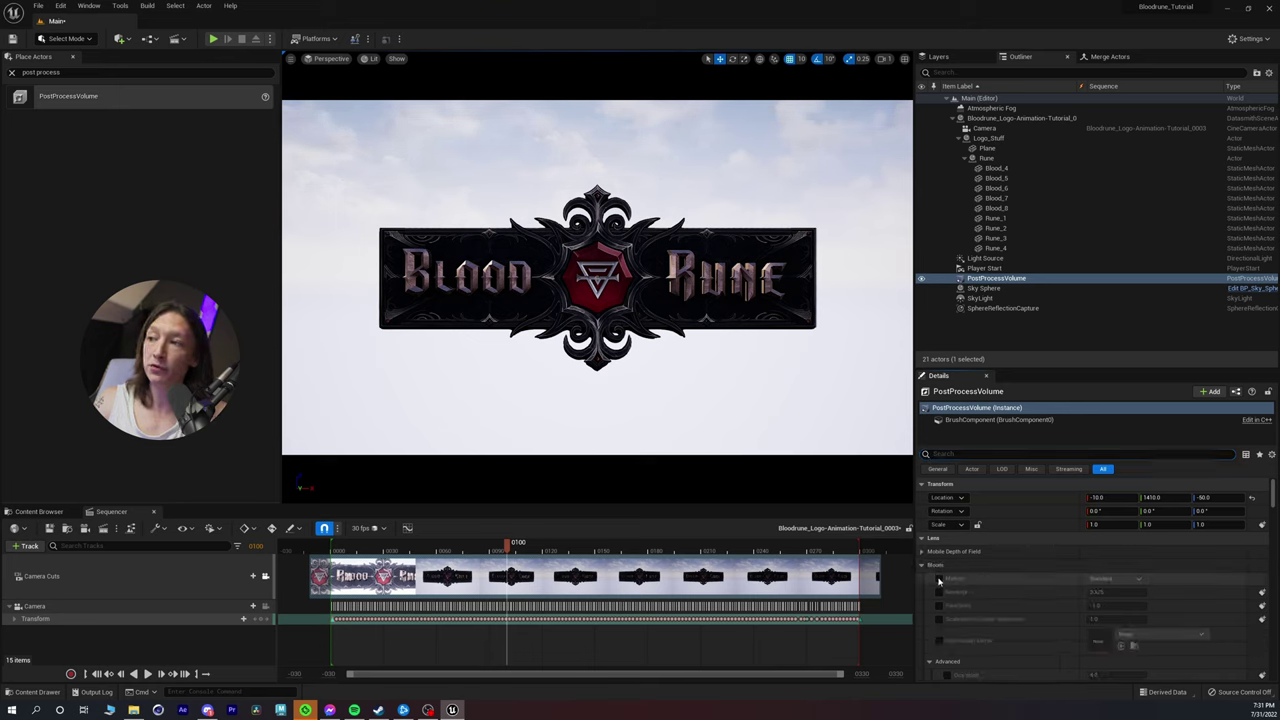
left_click(938, 579)
left_click(938, 591)
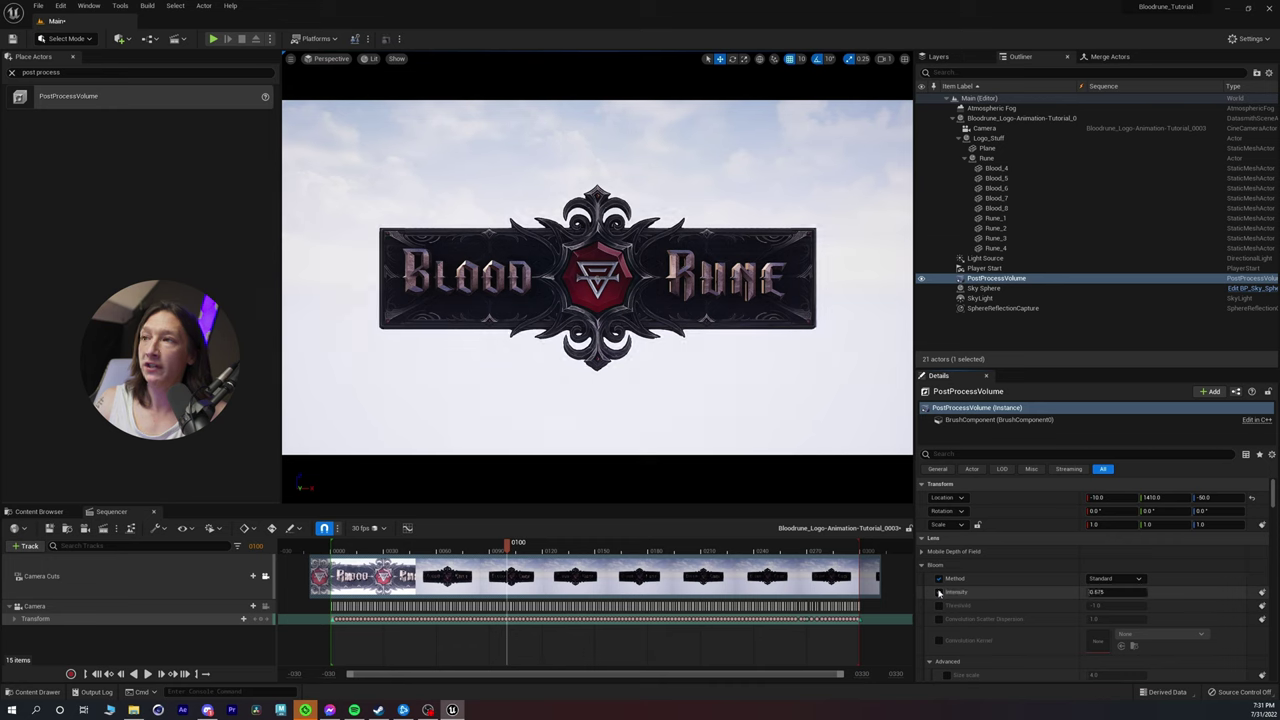
left_click(1113, 578)
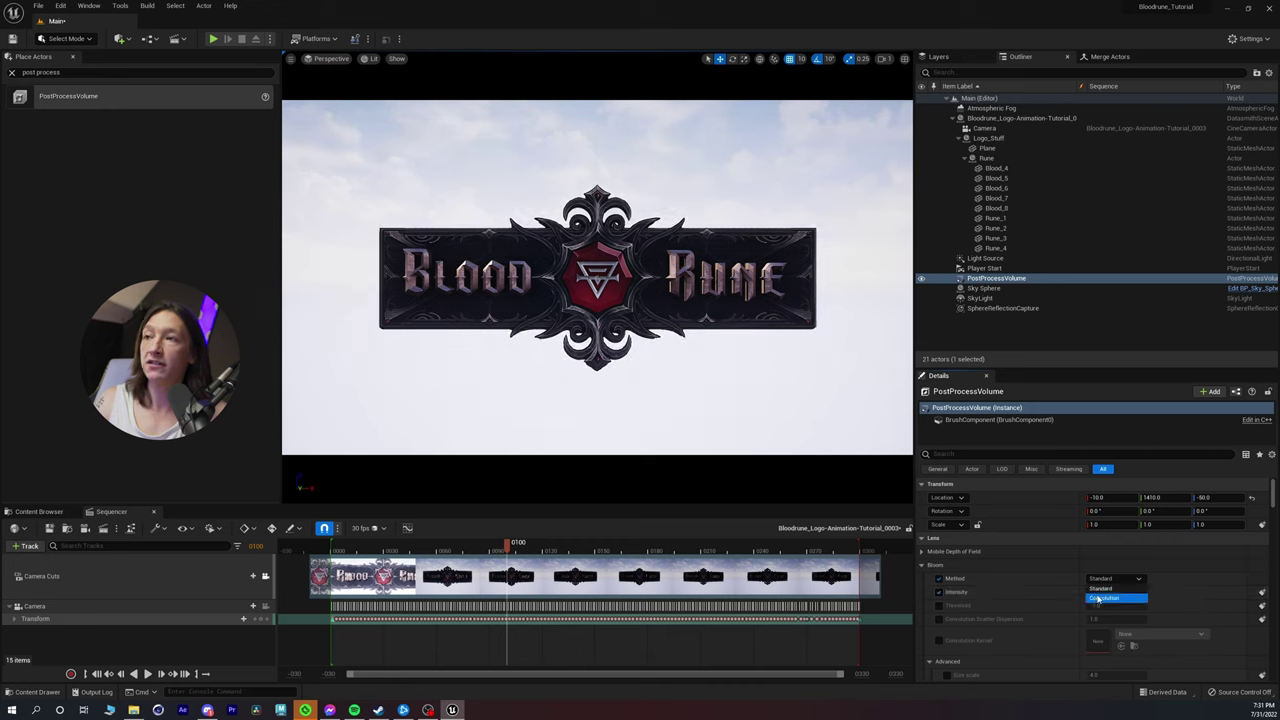
left_click(1095, 595)
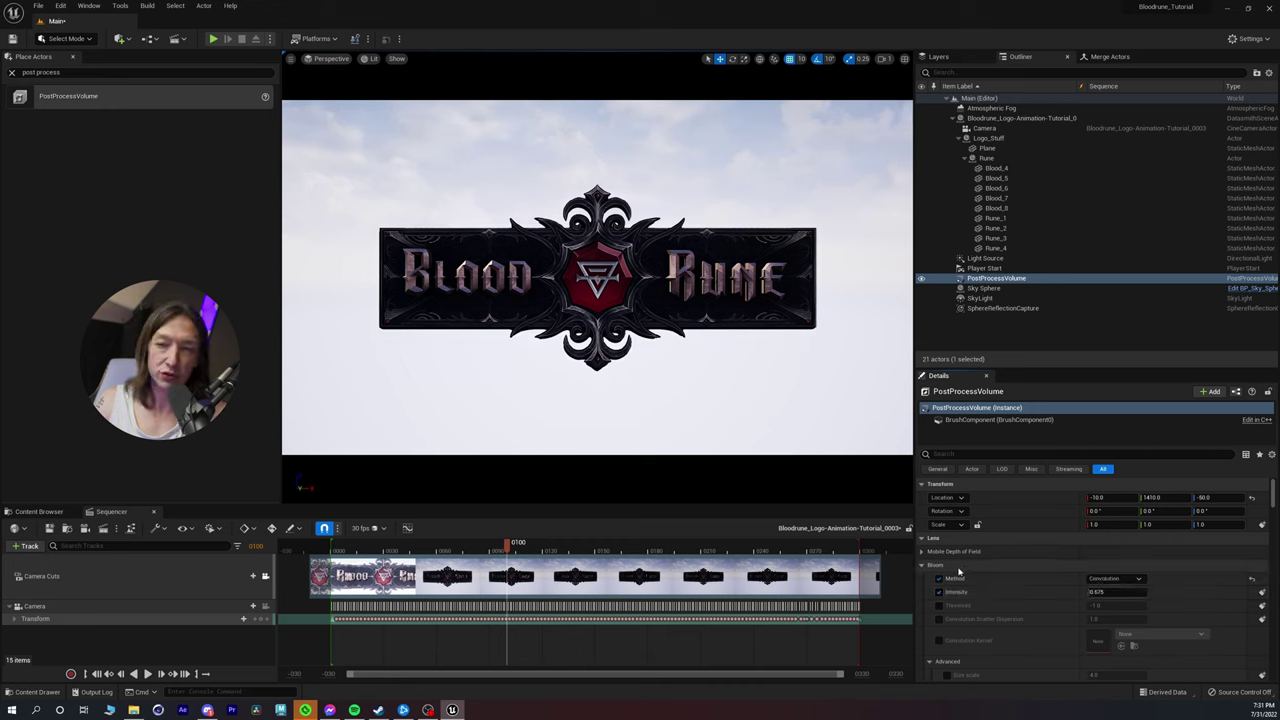
Step: Enable the Exposure overrides for Metering Mode, Exposure Compensation, Min EV100 and Max EV100 on the post process volume
left_click(922, 565)
left_click(923, 579)
left_click(940, 592)
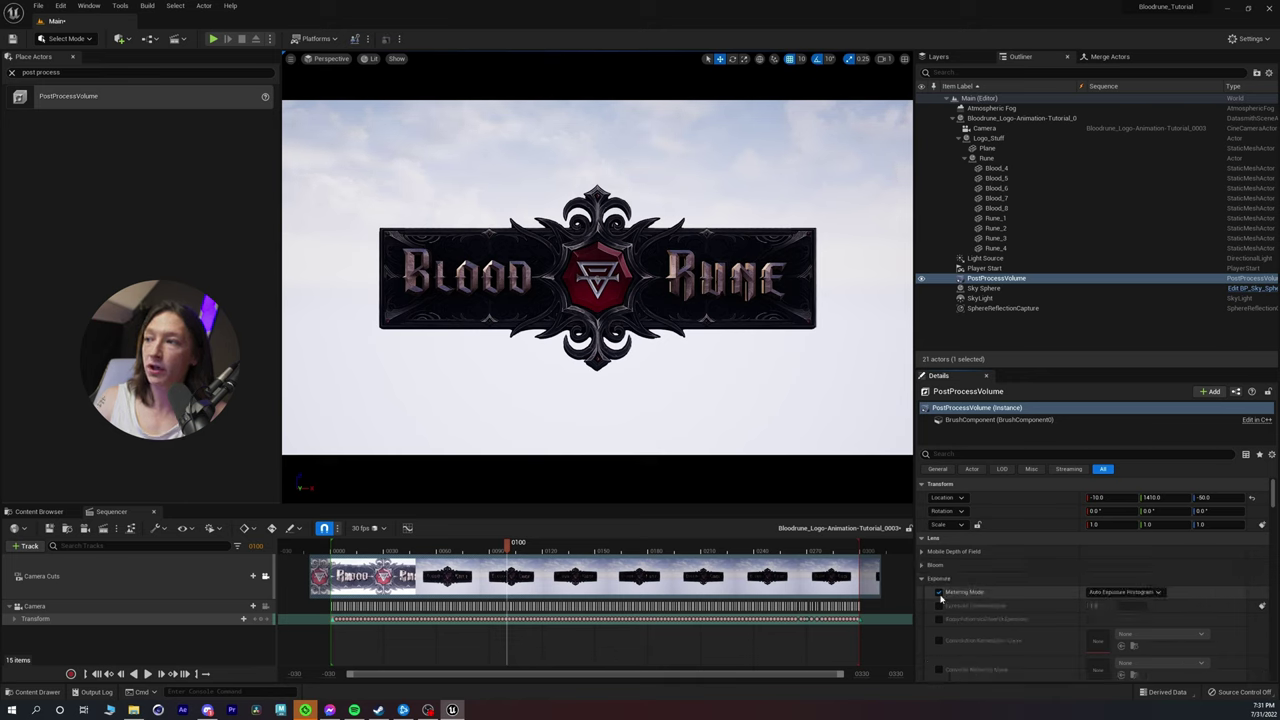
left_click(939, 606)
scroll(939, 608, "down", 2)
left_click(939, 611)
left_click(939, 624)
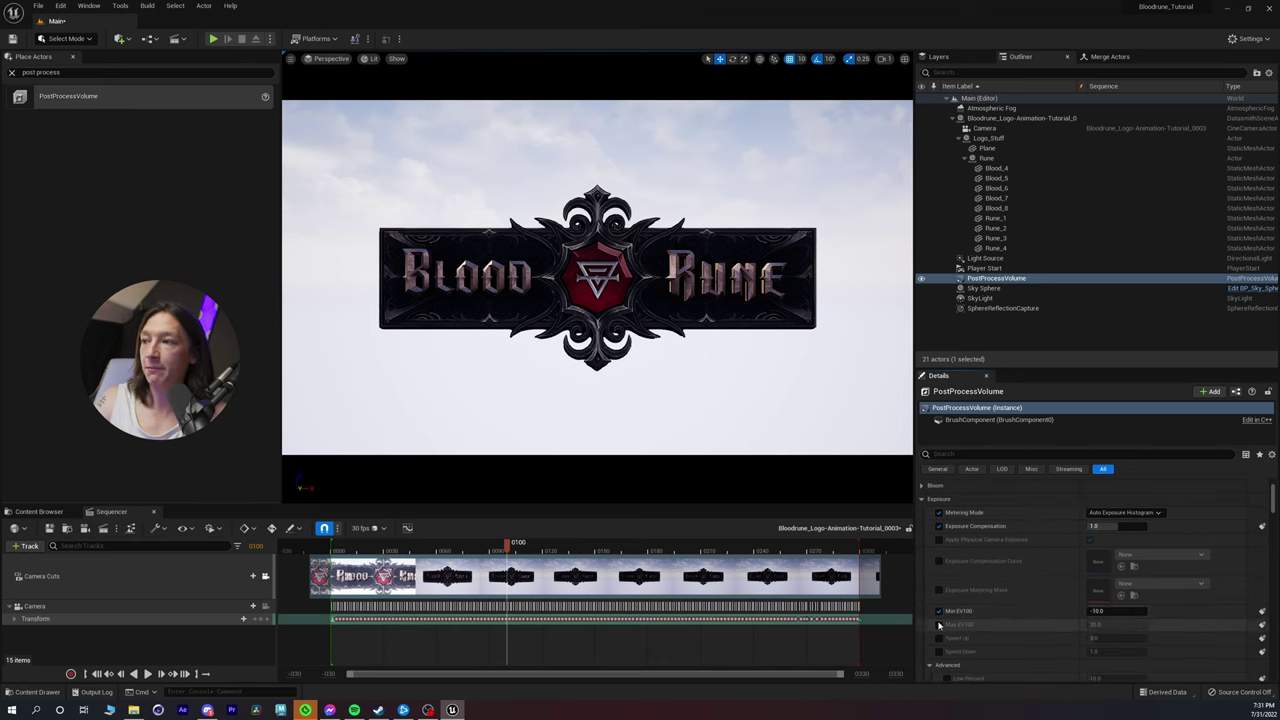
Step: Set the metering mode to Auto Exposure Basic and both Min EV100 and Max EV100 to 1
left_click(1124, 512)
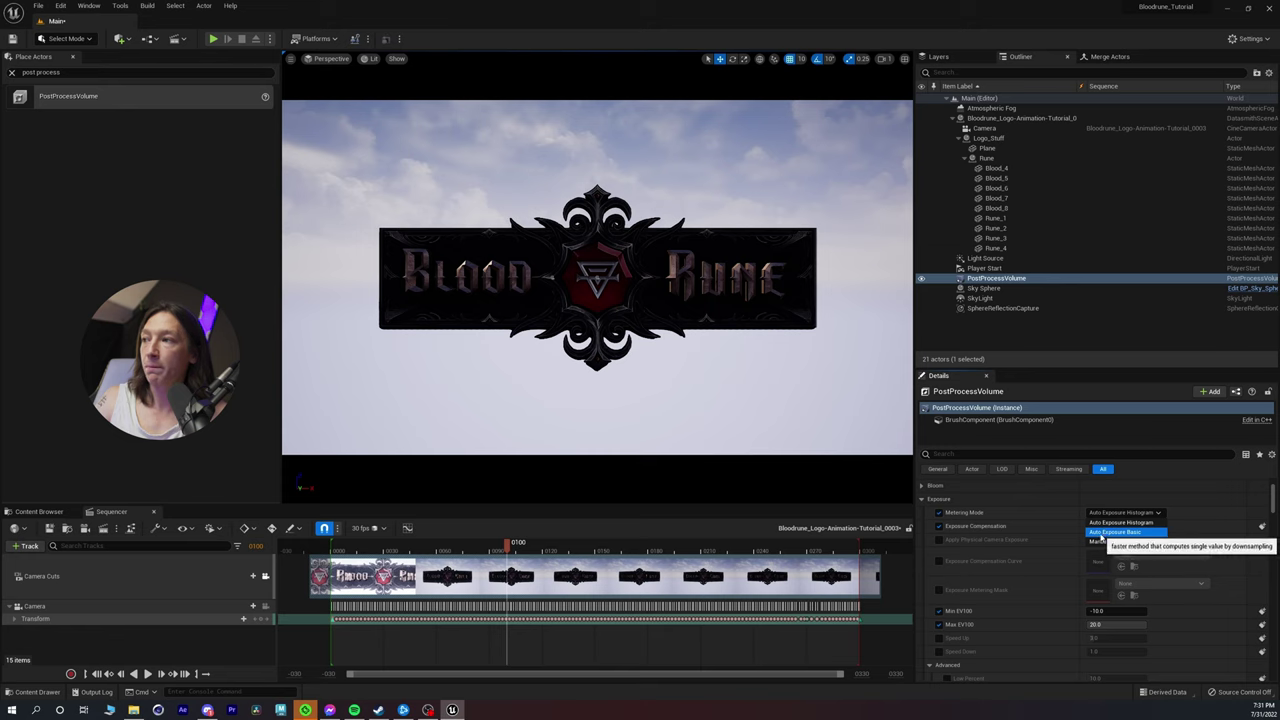
left_click(1105, 533)
left_click(1100, 612)
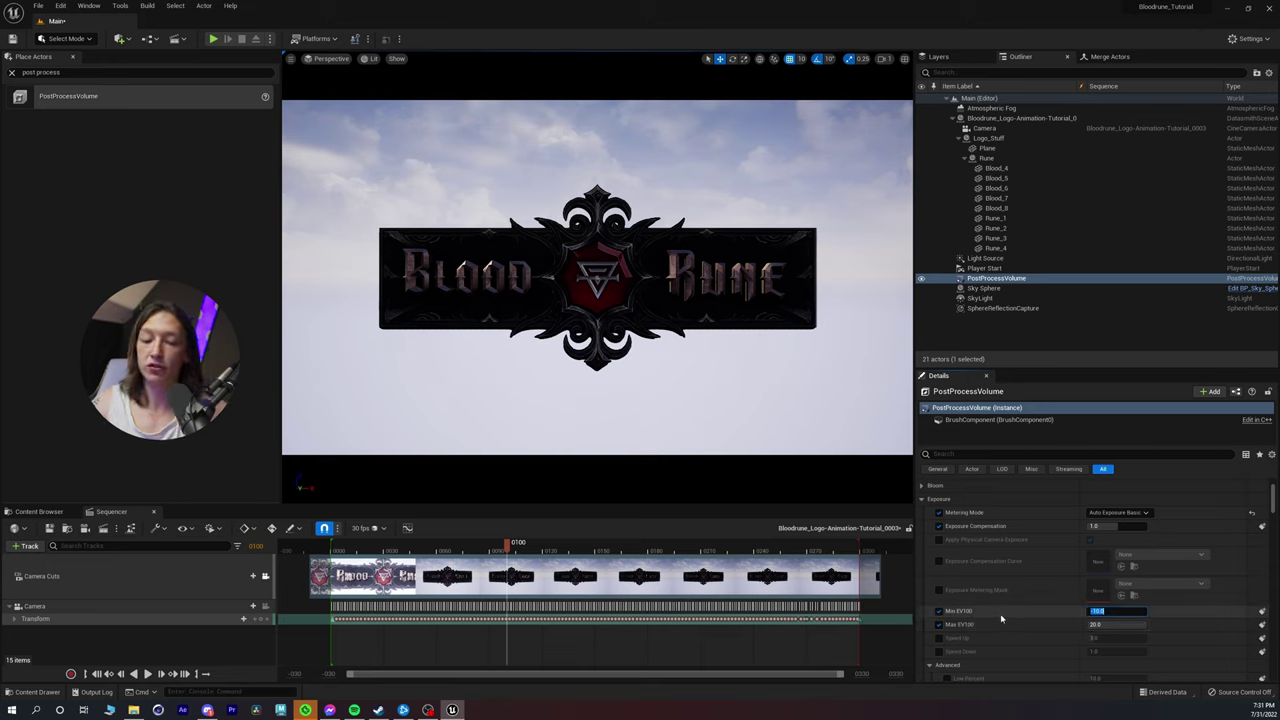
type("1")
key("Tab")
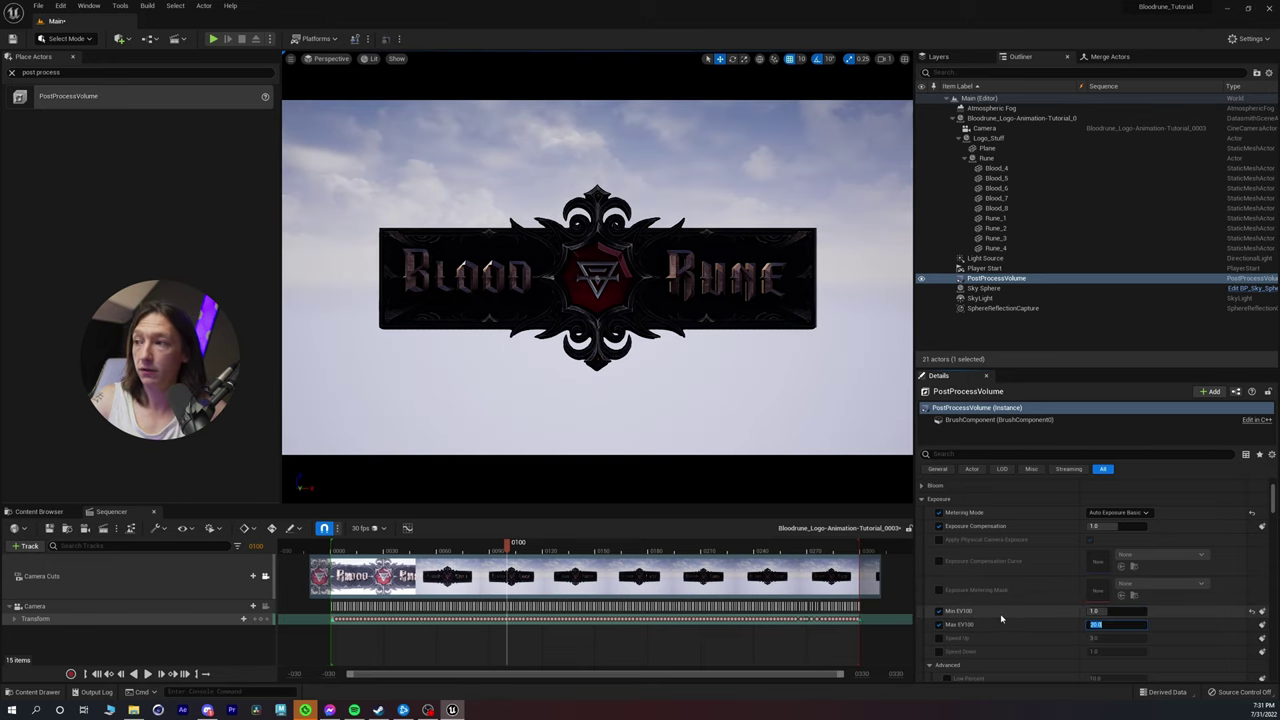
type("1")
key("Return")
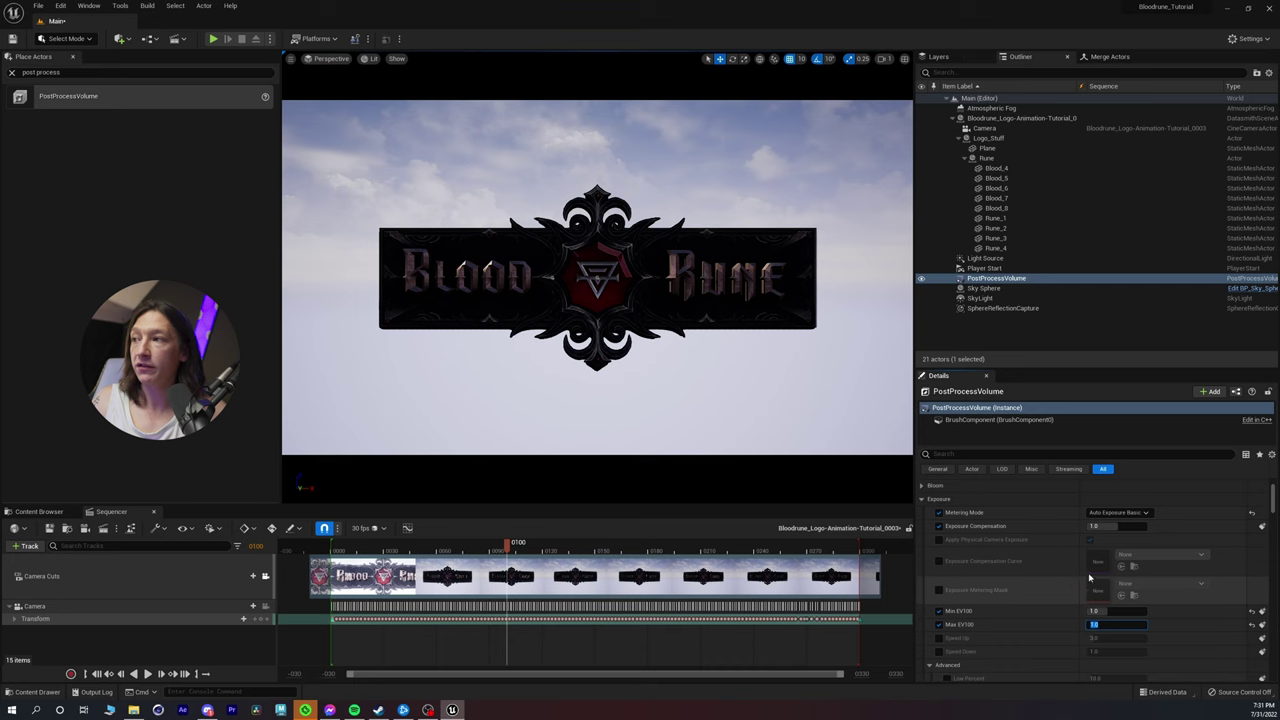
mouse_move(1120, 527)
left_mouse_down()
mouse_move(1150, 527)
mouse_move(1095, 527)
mouse_move(1150, 527)
mouse_move(1125, 527)
left_mouse_up()
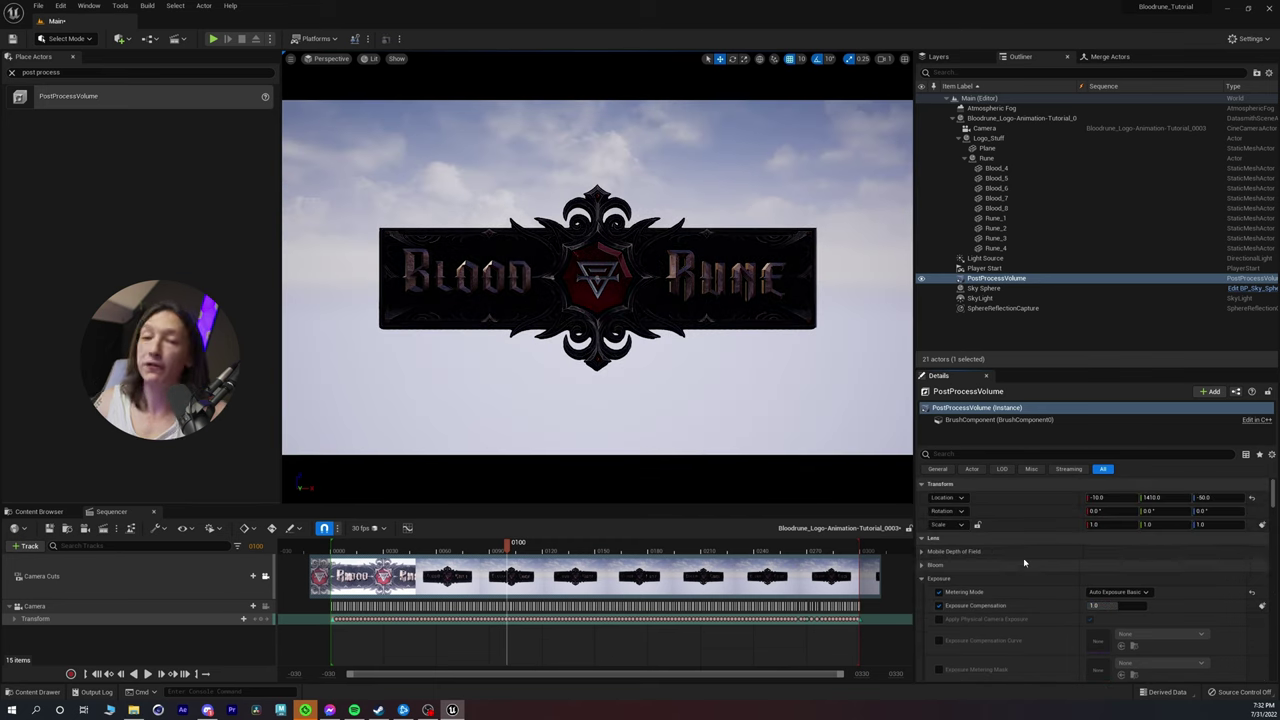
Step: Collapse the post process volume's Exposure, remaining Lens, Color Grading and Film groups to reach Global Illumination
left_click(928, 578)
scroll(928, 594, "down", 2)
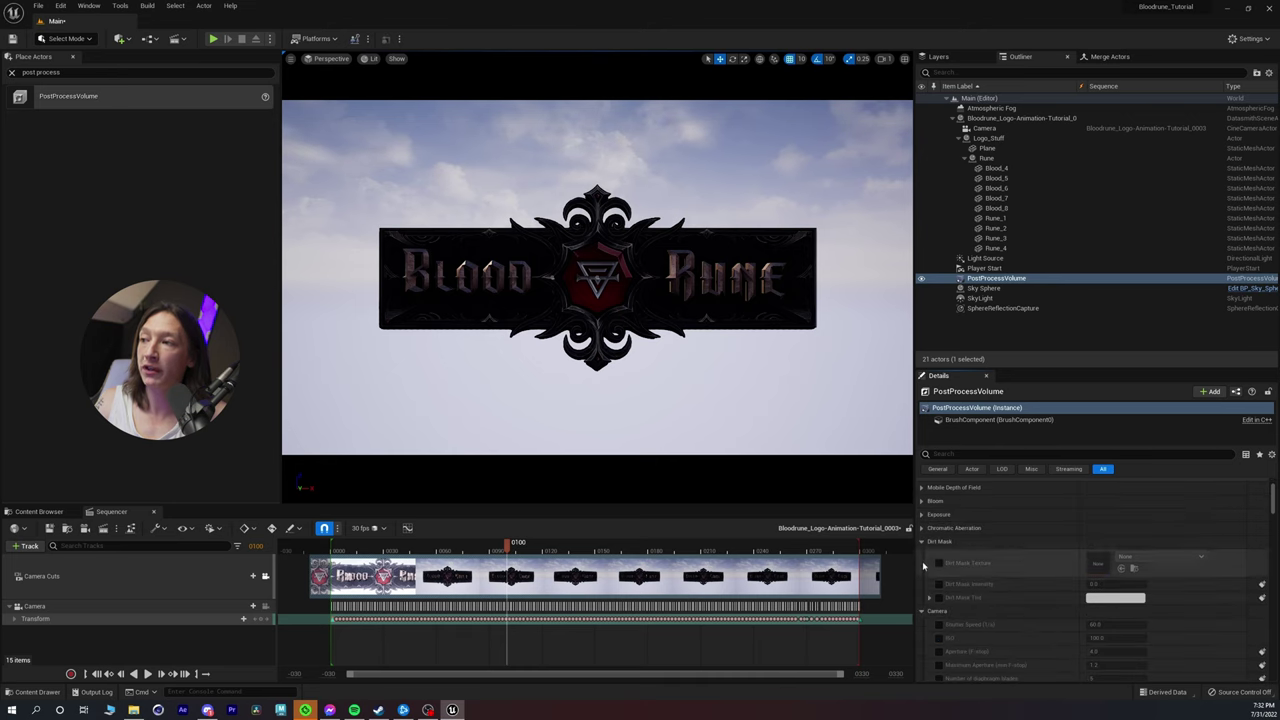
left_click(921, 541)
left_click(921, 555)
left_click(921, 568)
left_click(921, 582)
left_click(921, 595)
left_click(921, 609)
scroll(926, 600, "down", 3)
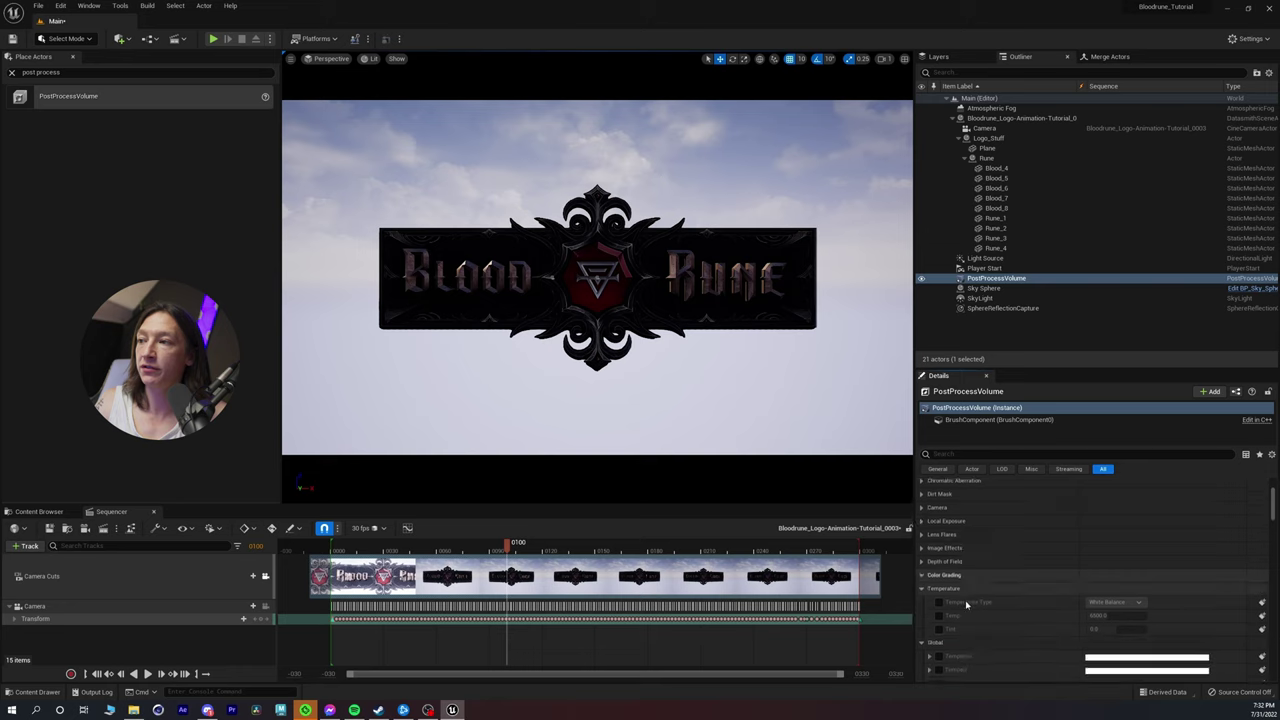
left_click(922, 527)
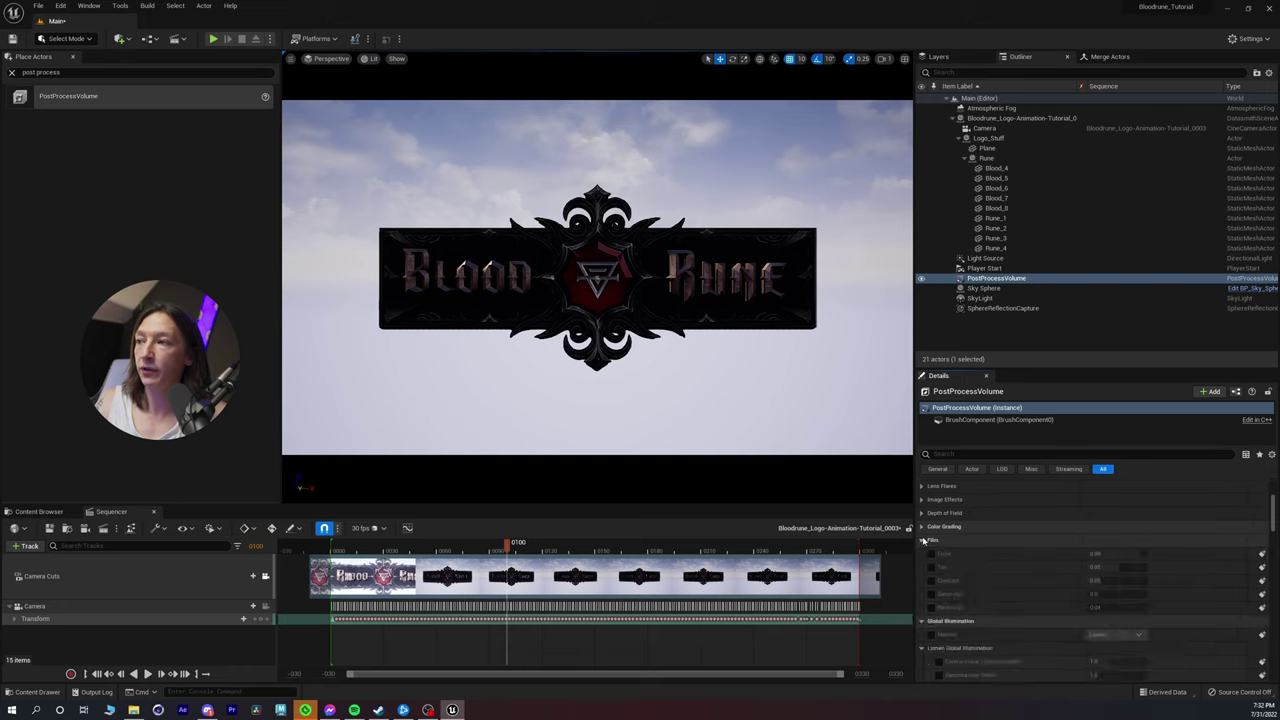
left_click(922, 540)
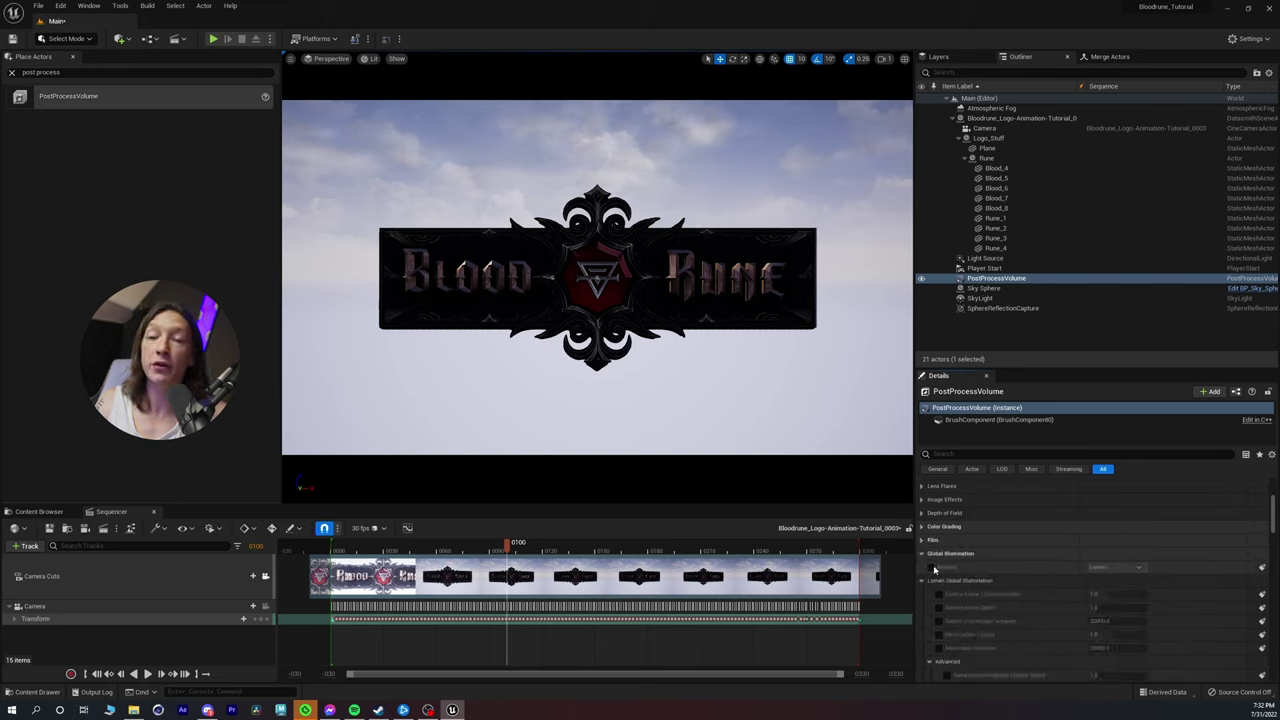
Step: Set the Global Illumination method to Lumen and enable the Lumen scene lighting quality, detail, view distance, Final Gather Quality and Max Trace Distance overrides
left_click(1103, 567)
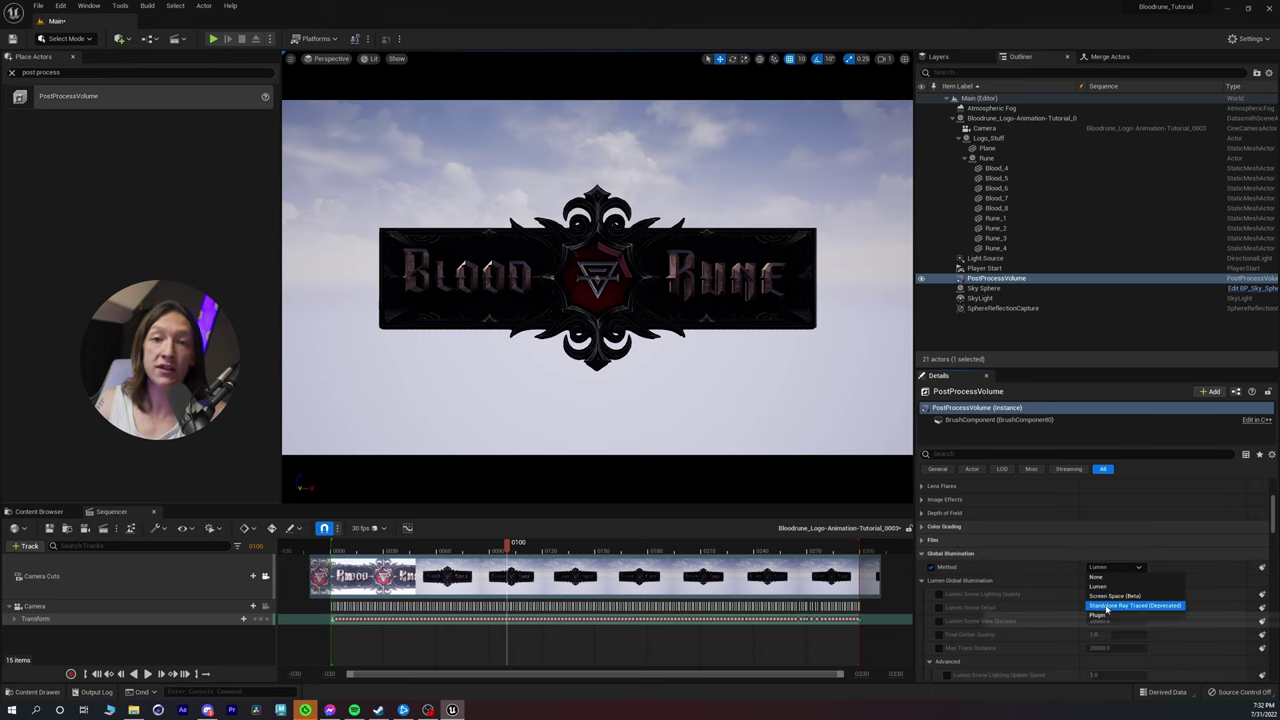
left_click(1101, 588)
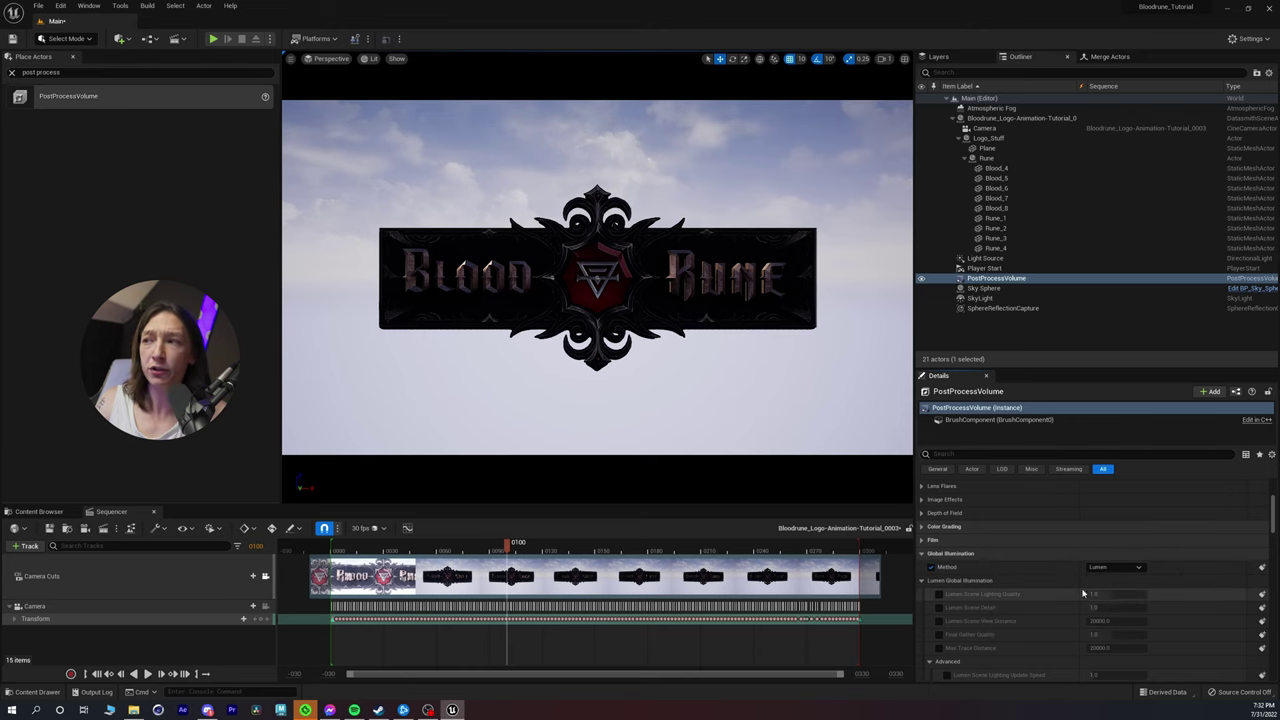
left_click(939, 595)
left_click(938, 607)
left_click(938, 621)
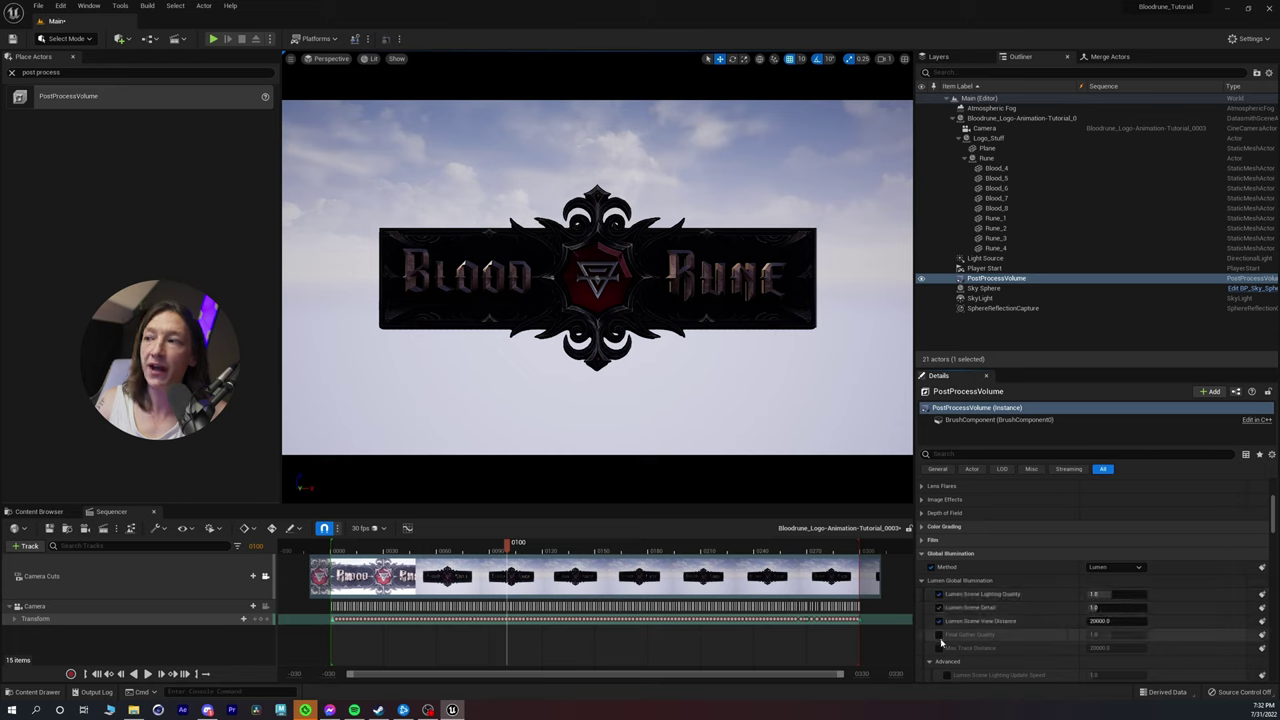
left_click(938, 634)
left_click(938, 648)
Step: Collapse the Lumen and Ray Tracing Global Illumination groups and enable the Reflections Method, Lumen Reflections Quality and Ray Lighting Mode overrides
scroll(930, 600, "down", 2)
left_click(922, 532)
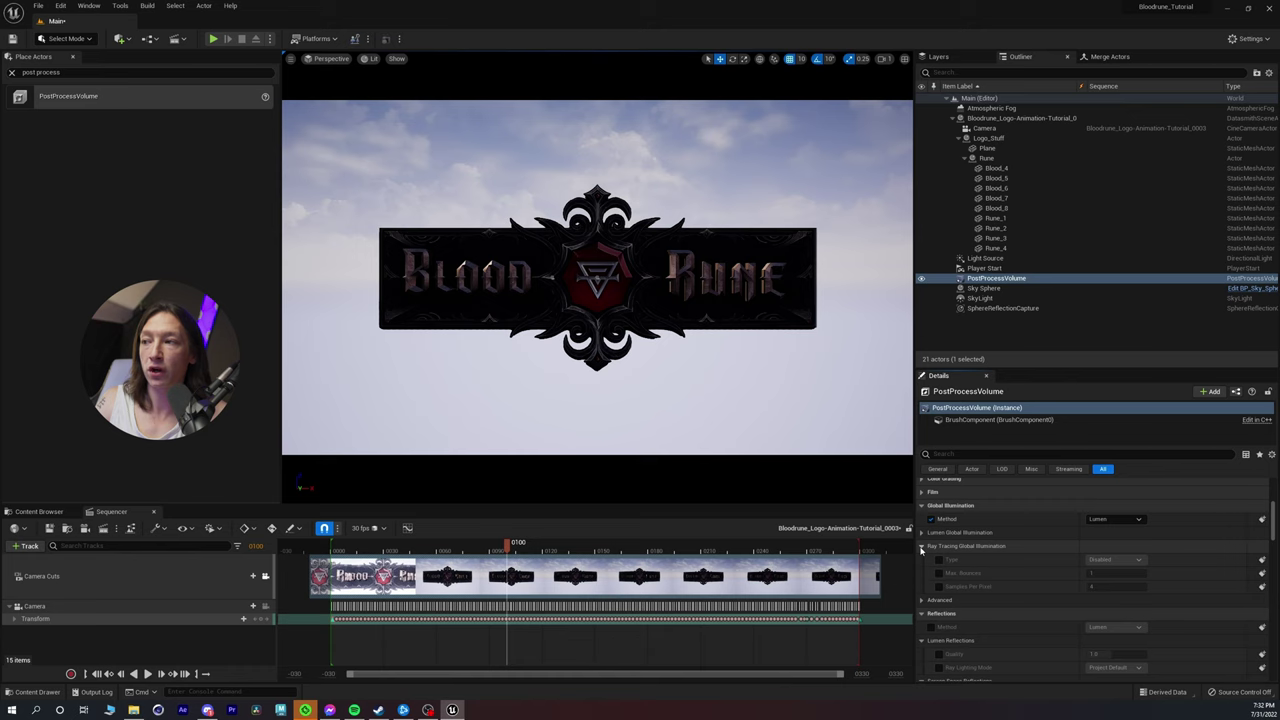
left_click(922, 547)
left_click(932, 587)
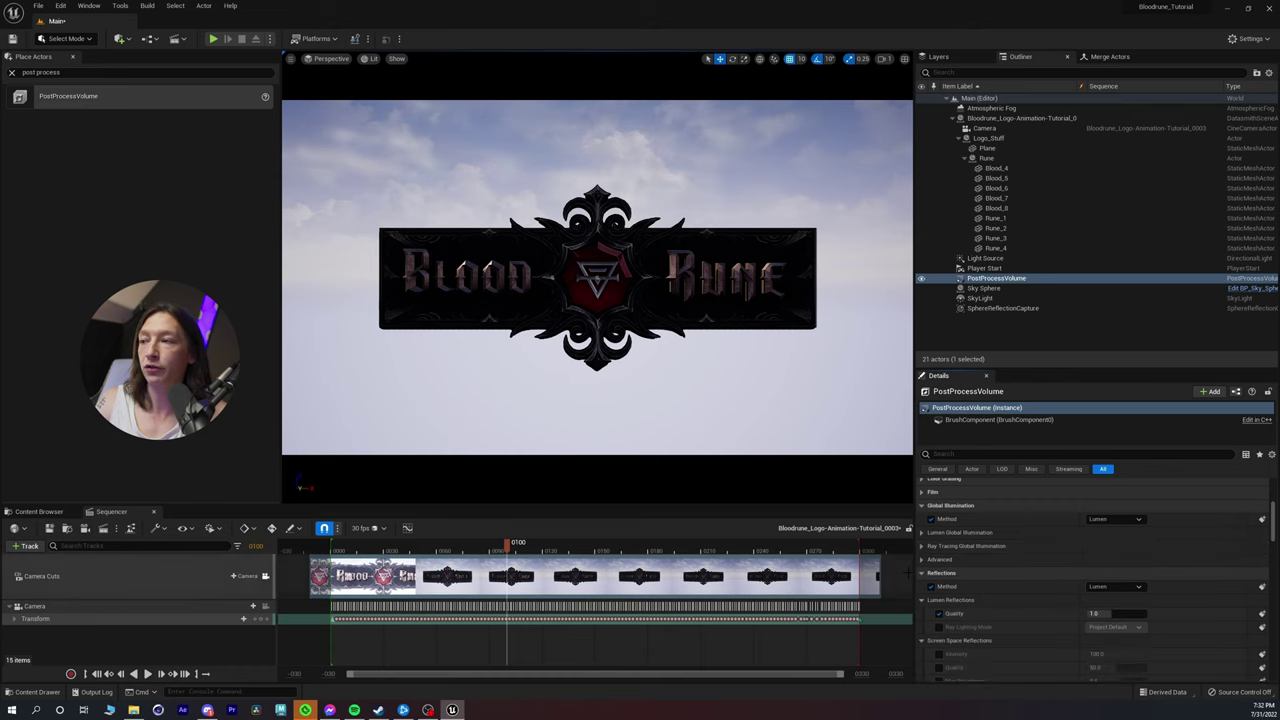
left_click(938, 627)
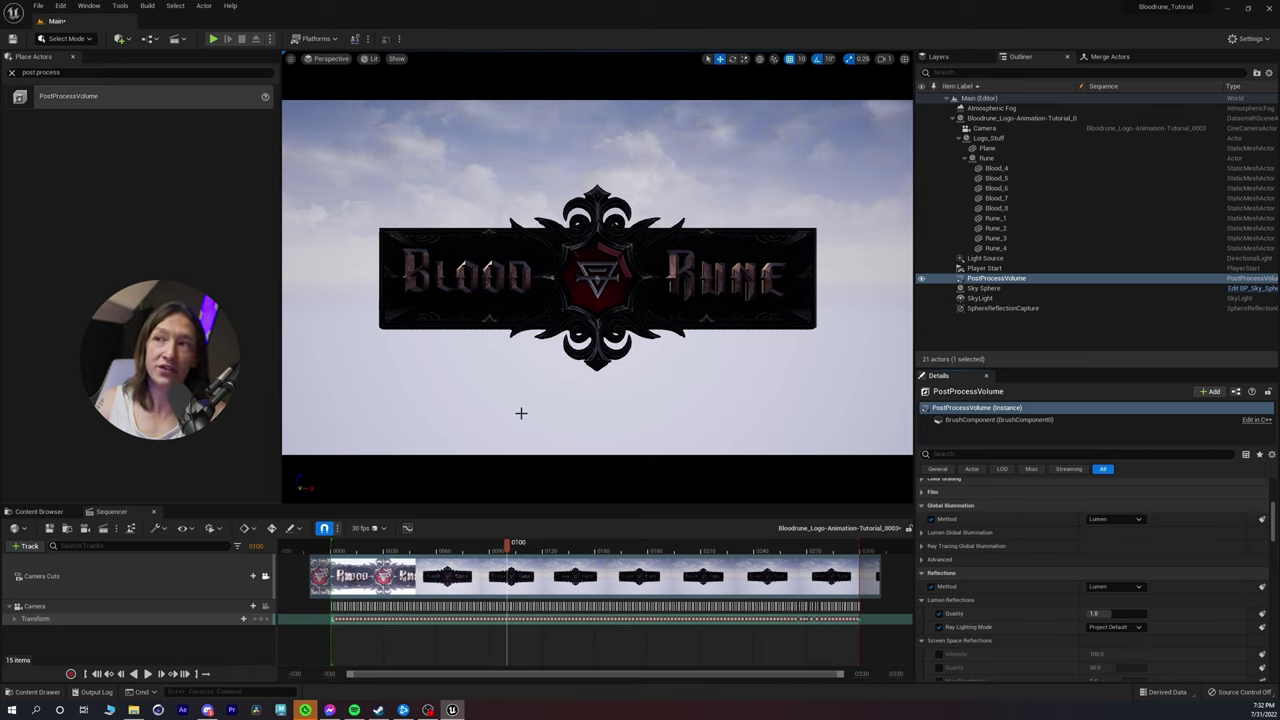
Step: Create a folder named Materials in the project's Content folder and open it
left_click(38, 511)
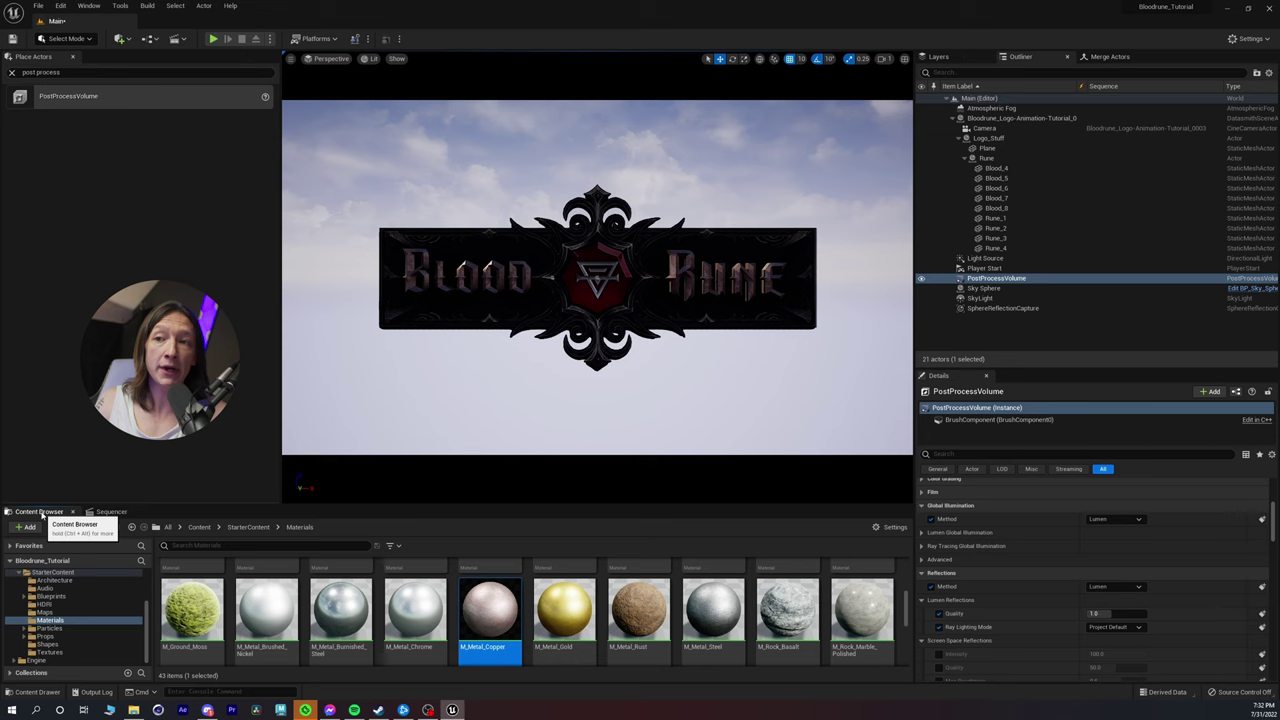
left_click(199, 527)
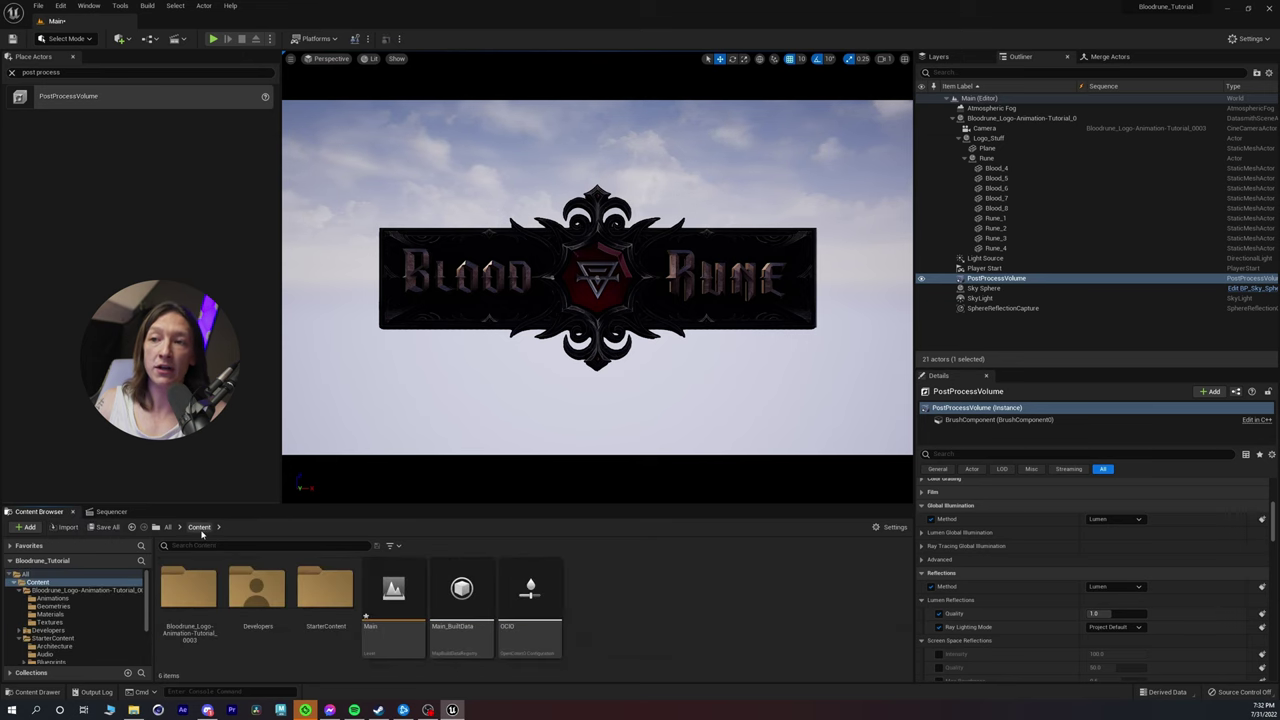
right_click(645, 613)
left_click(690, 276)
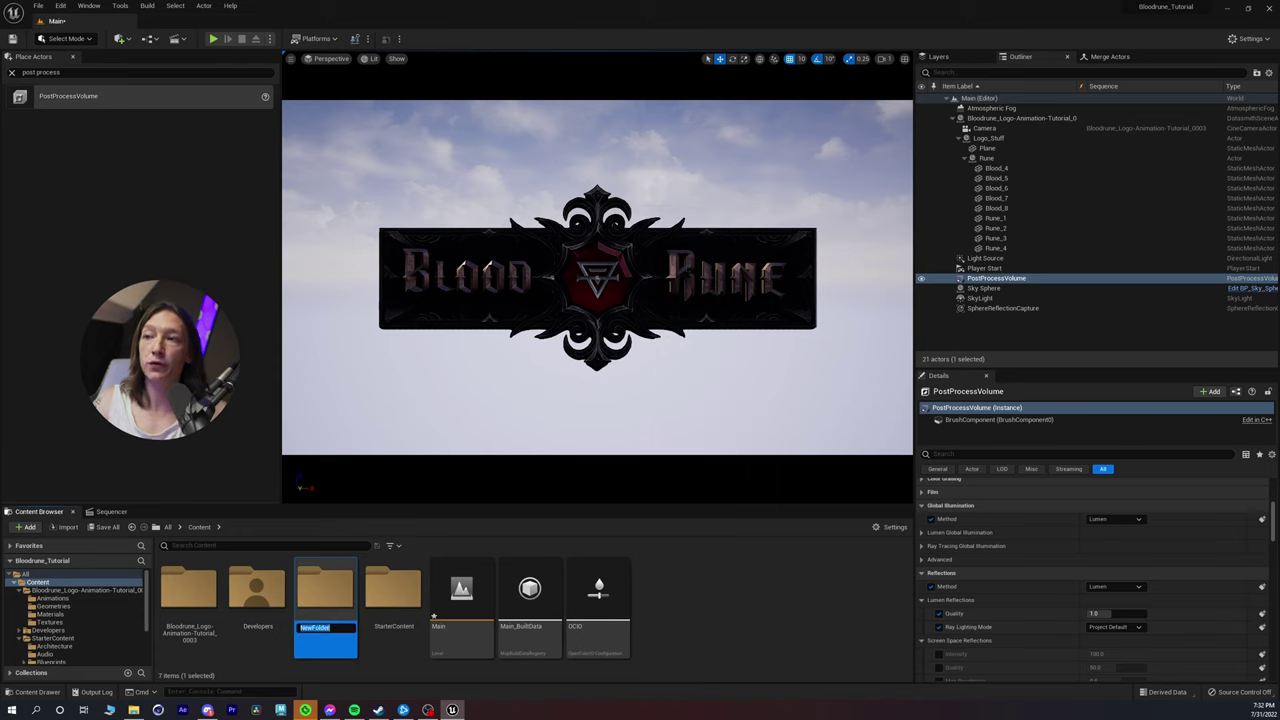
type("Materials")
key("Return")
double_click(313, 586)
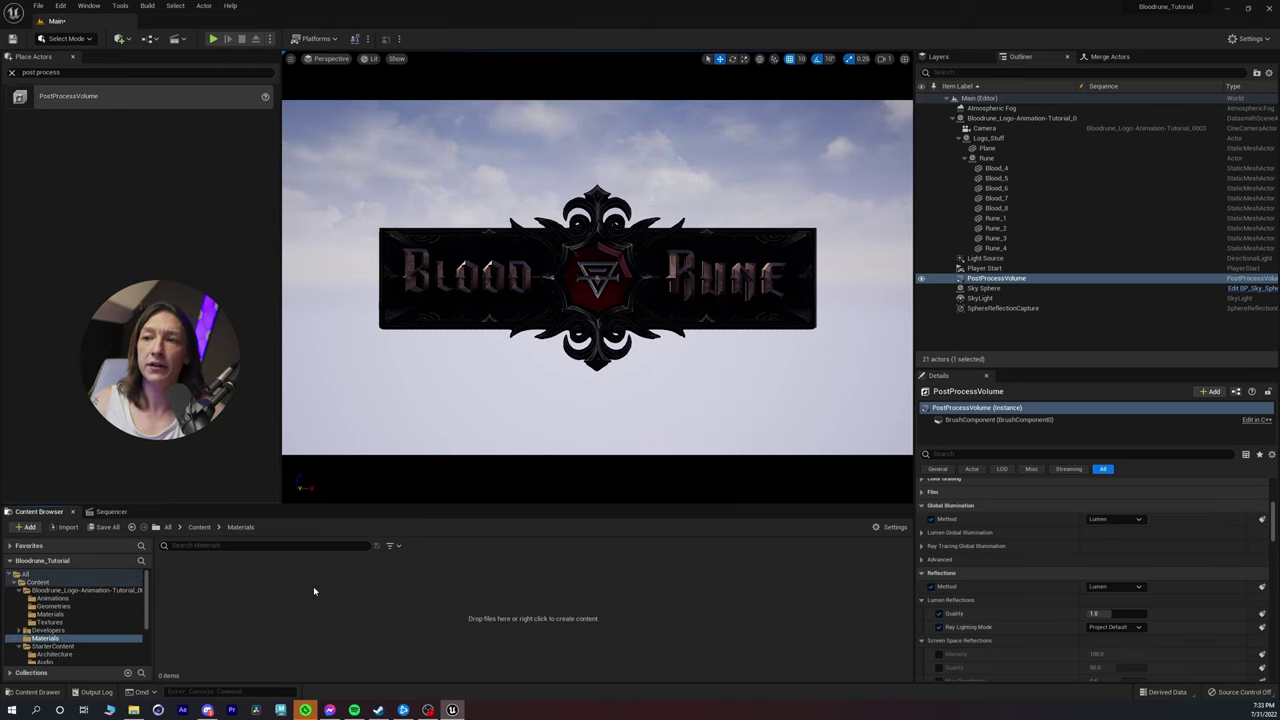
Step: Create a new material named BlackMaterial in the Materials folder
right_click(313, 590)
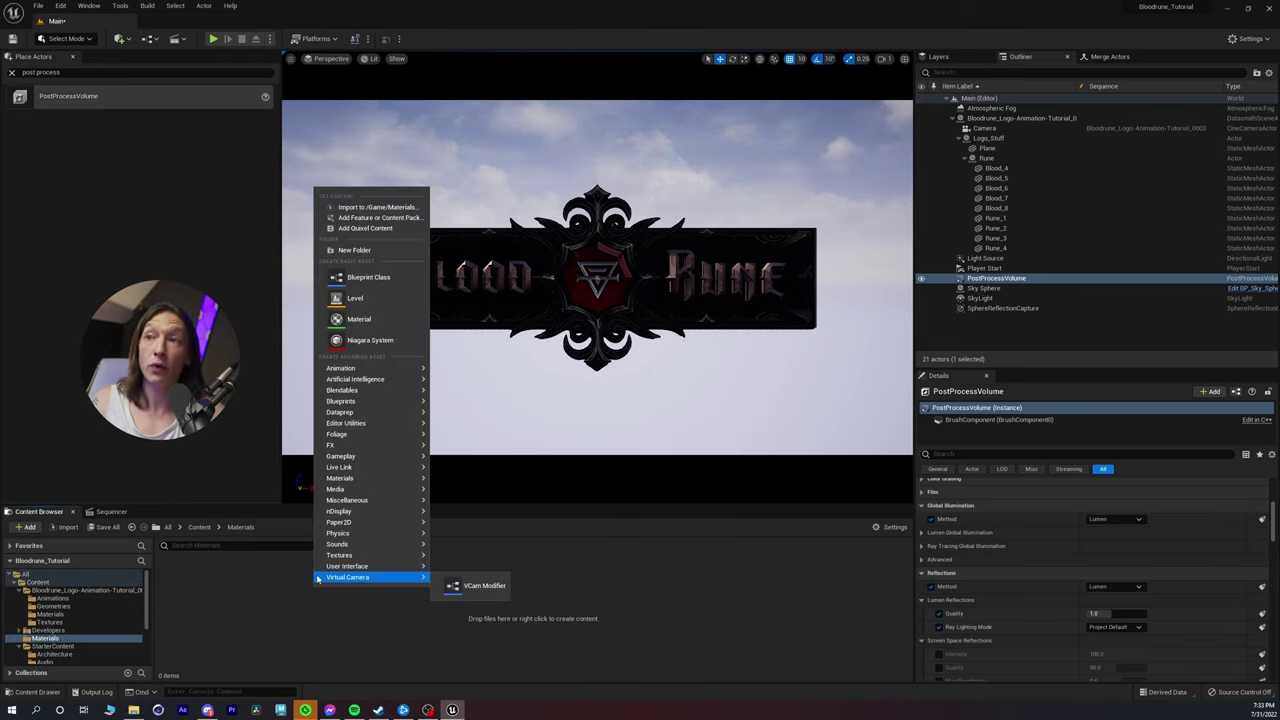
left_click(341, 318)
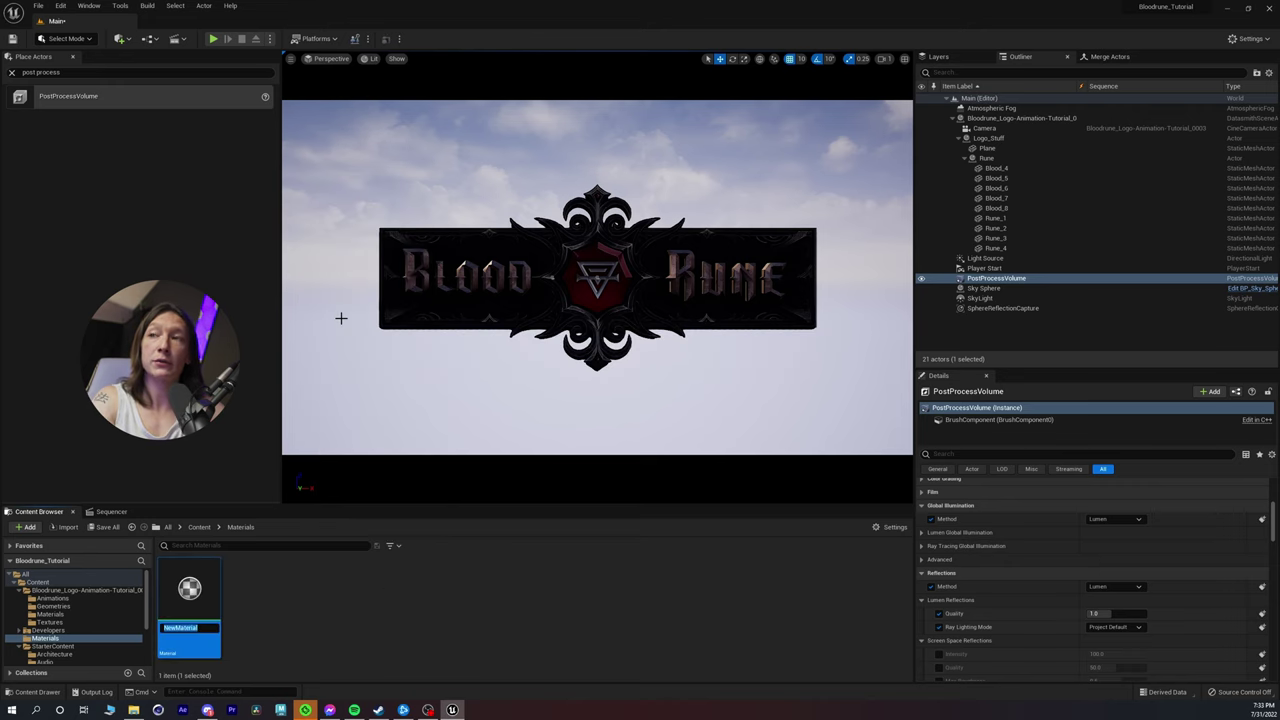
type("BlackMateri")
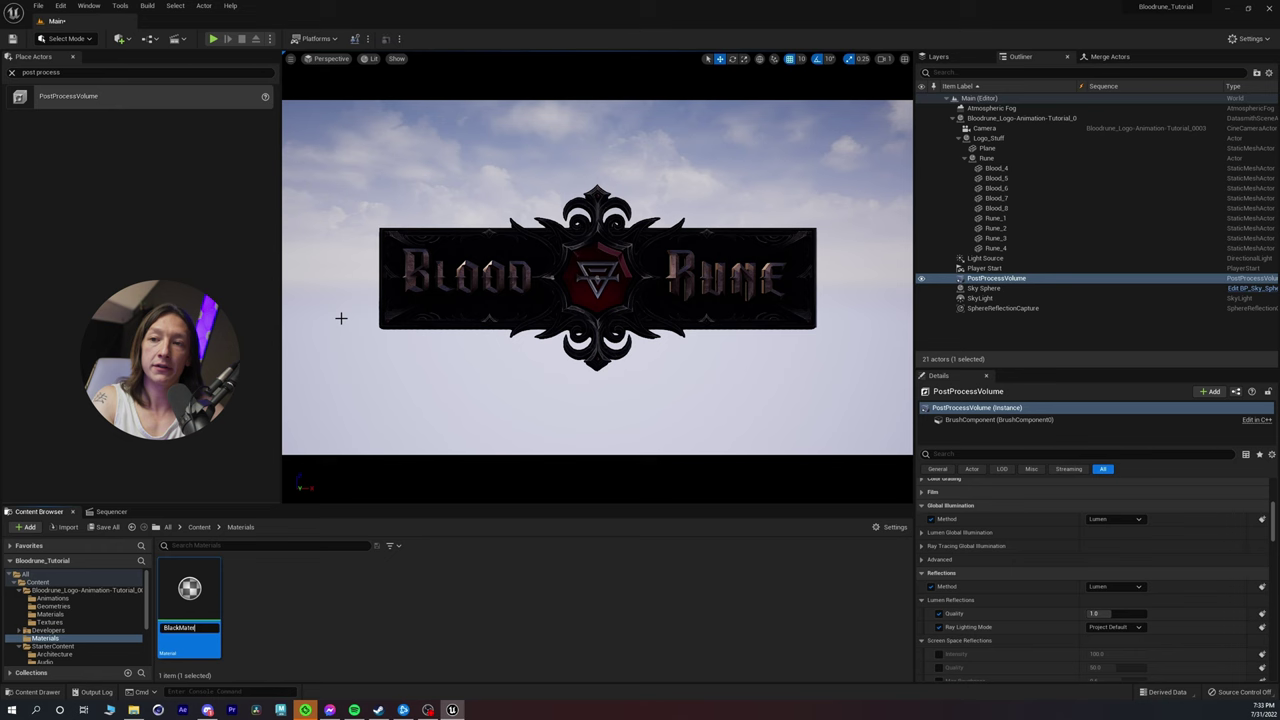
type("al")
key("Return")
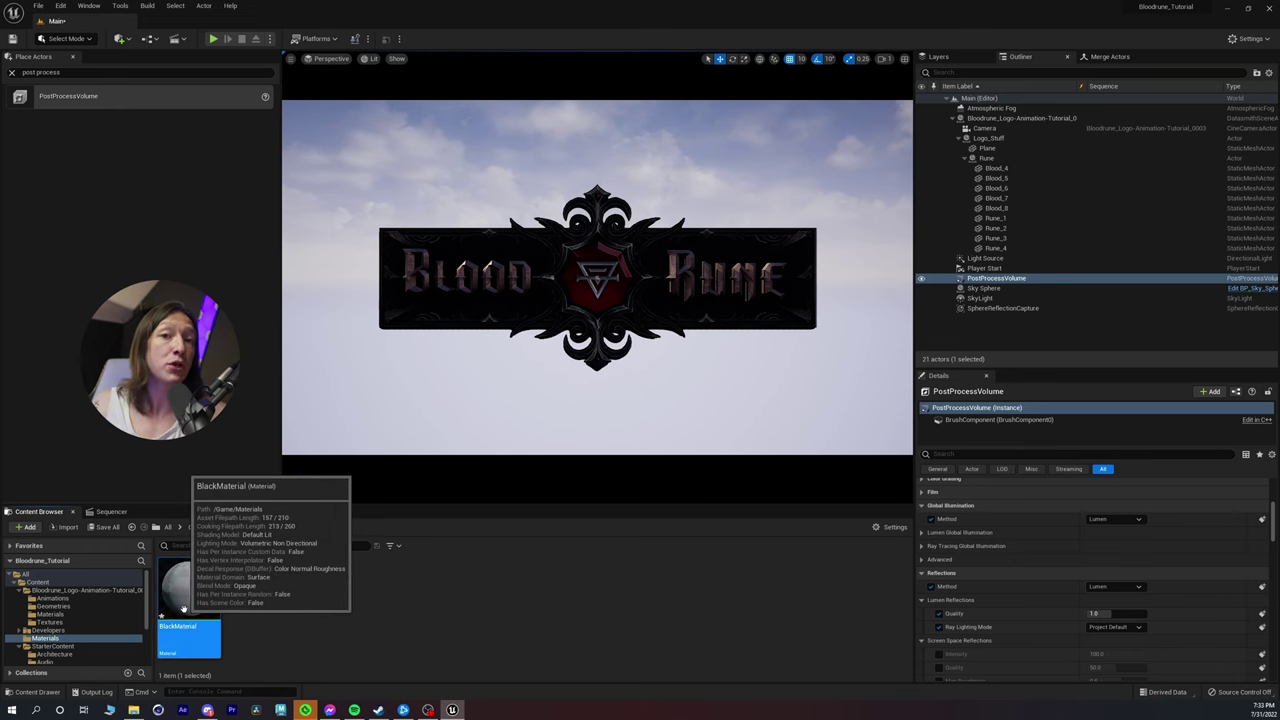
Step: Open BlackMaterial, add a black Constant3Vector node and connect it to Base Color
double_click(186, 588)
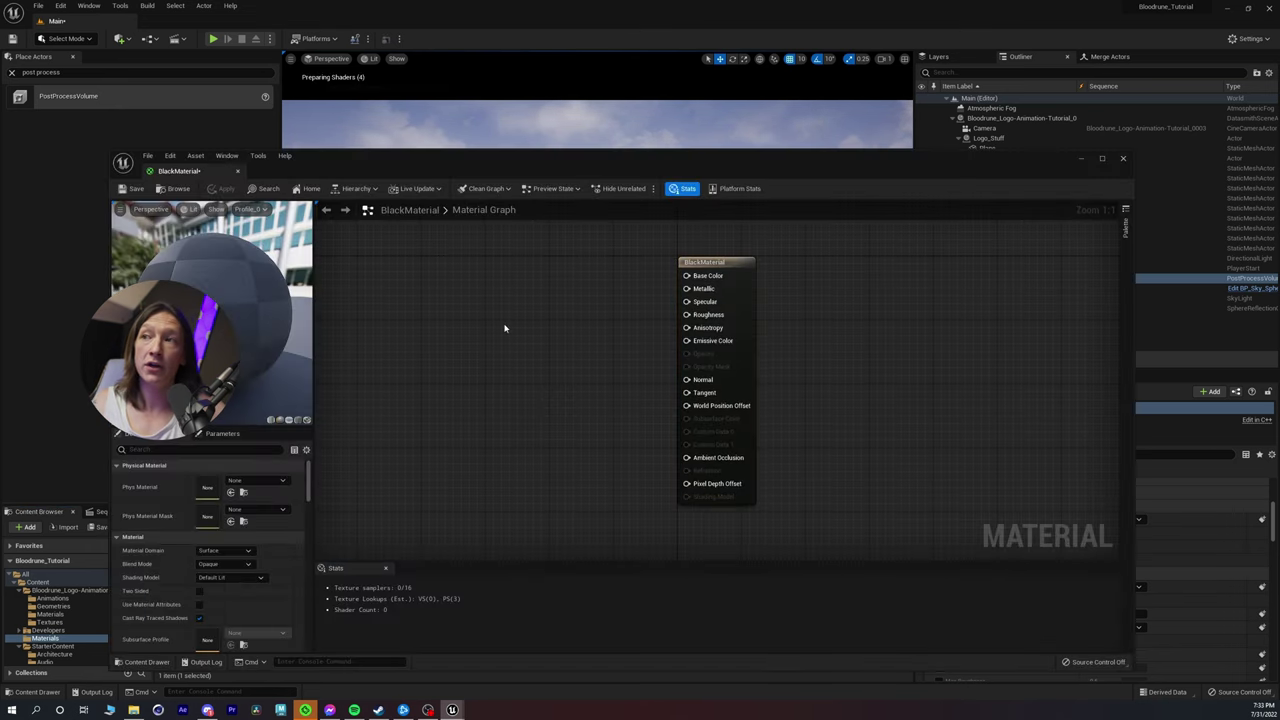
left_click_drag(401, 158, 548, 144)
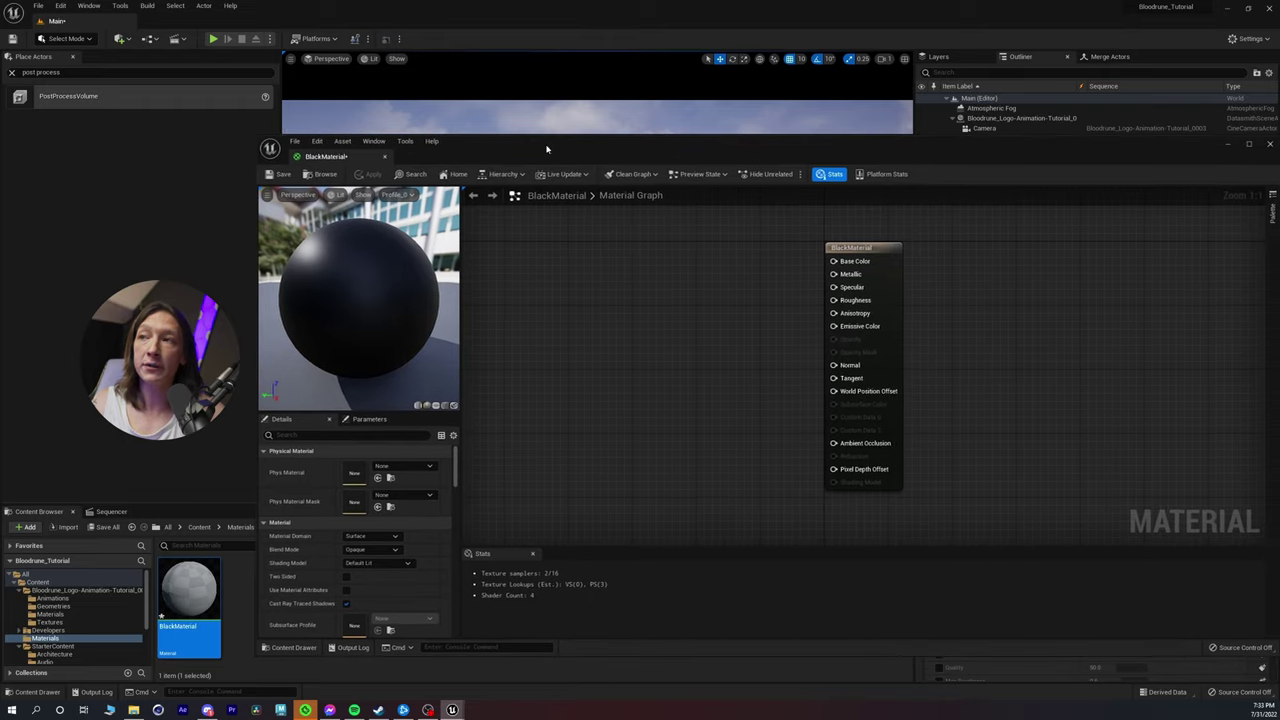
left_click(620, 258)
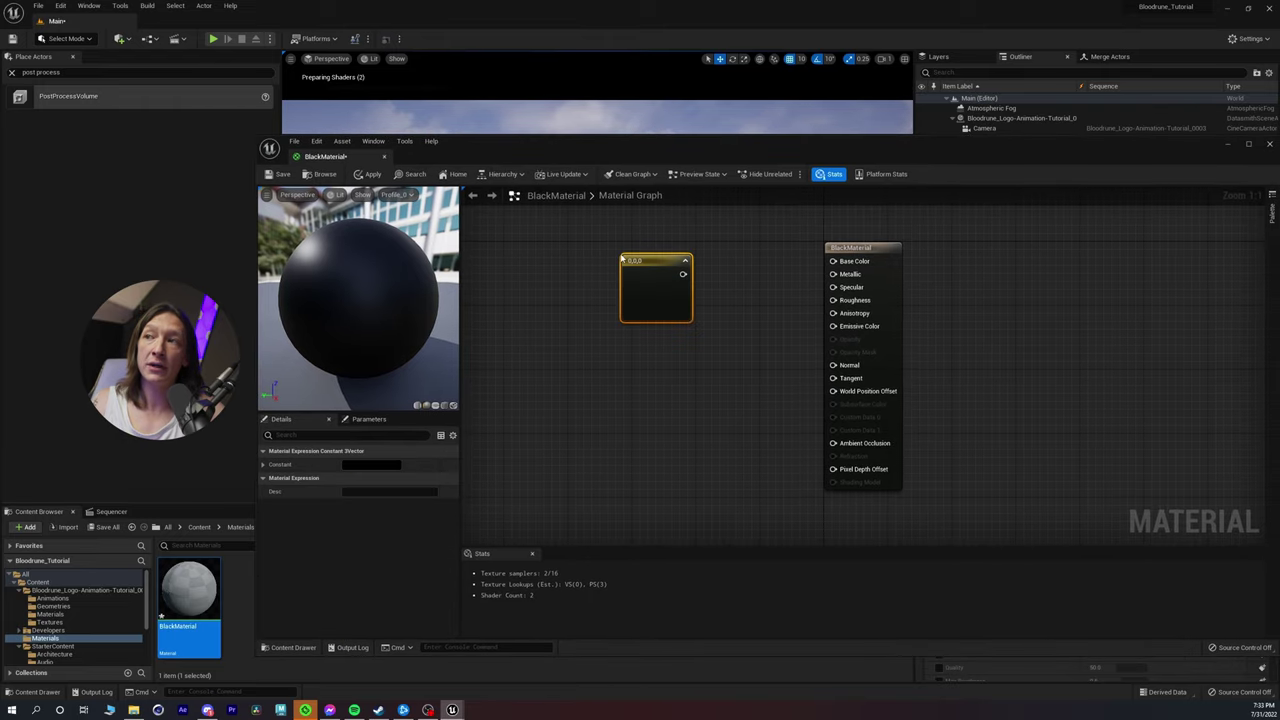
left_click_drag(640, 260, 585, 250)
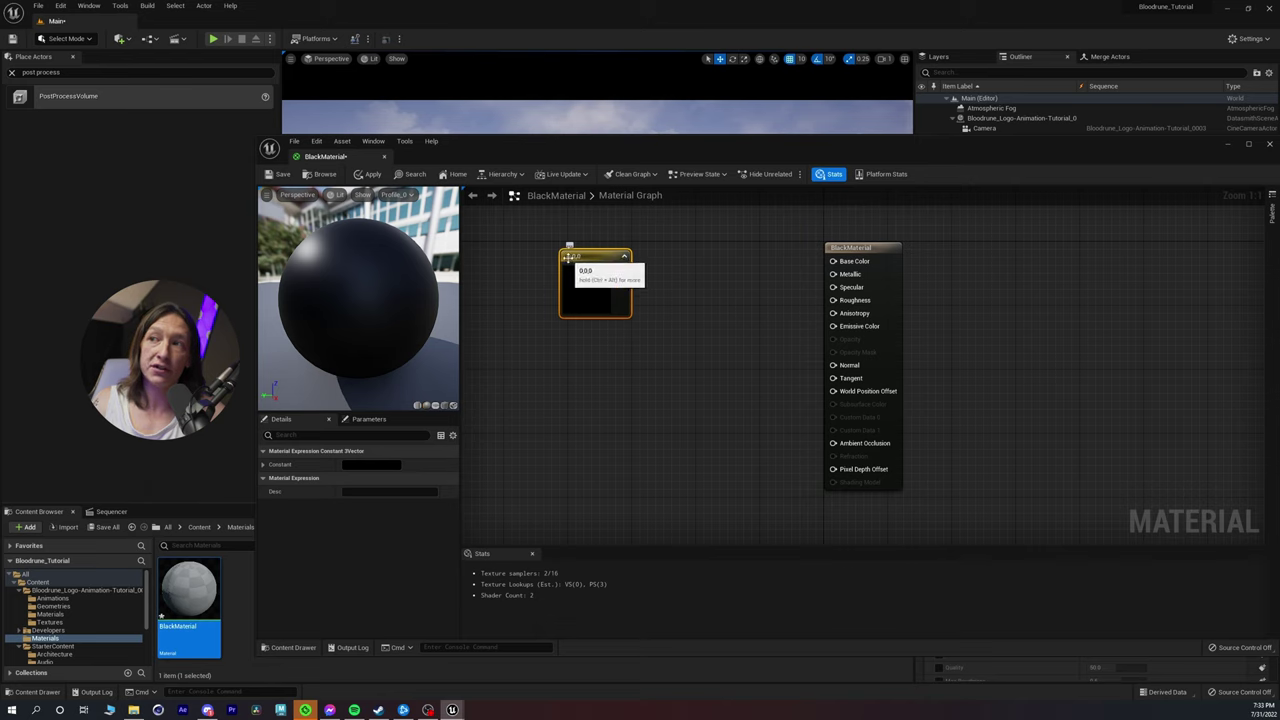
left_click_drag(620, 270, 642, 231)
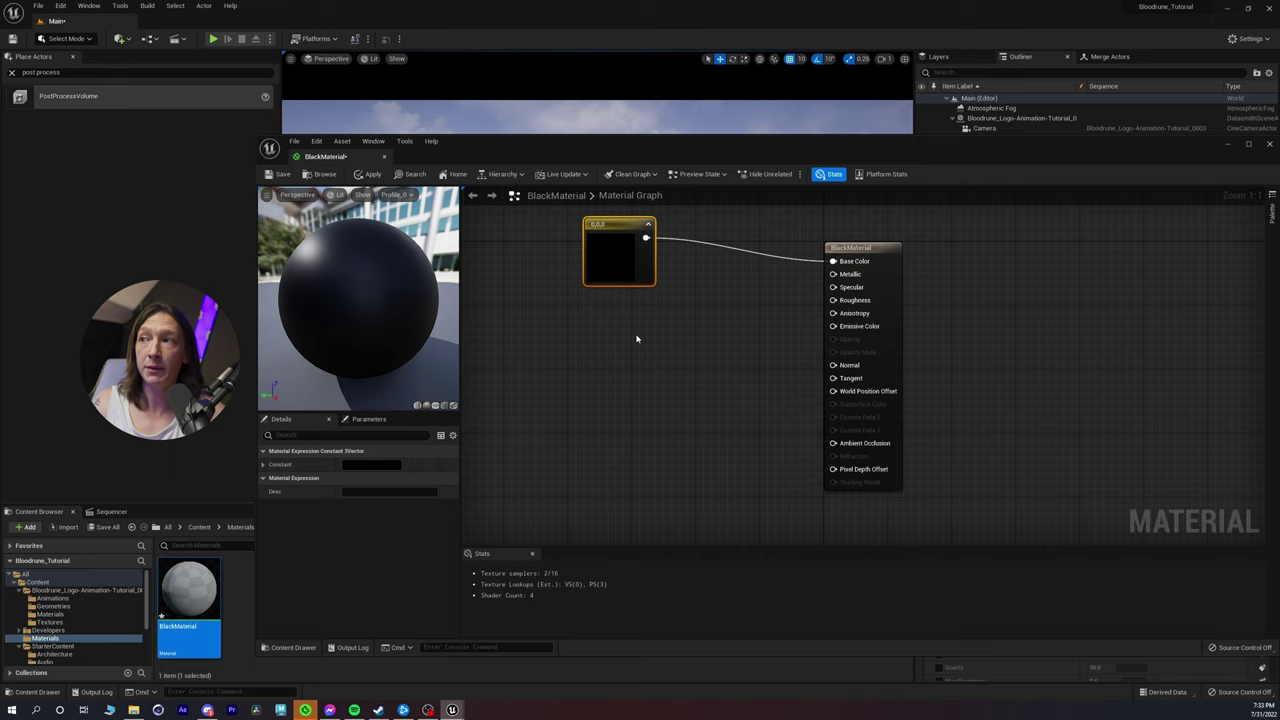
Step: Add two Constant nodes with value 0 and connect them to BlackMaterial's Specular and Roughness inputs
left_click(632, 347)
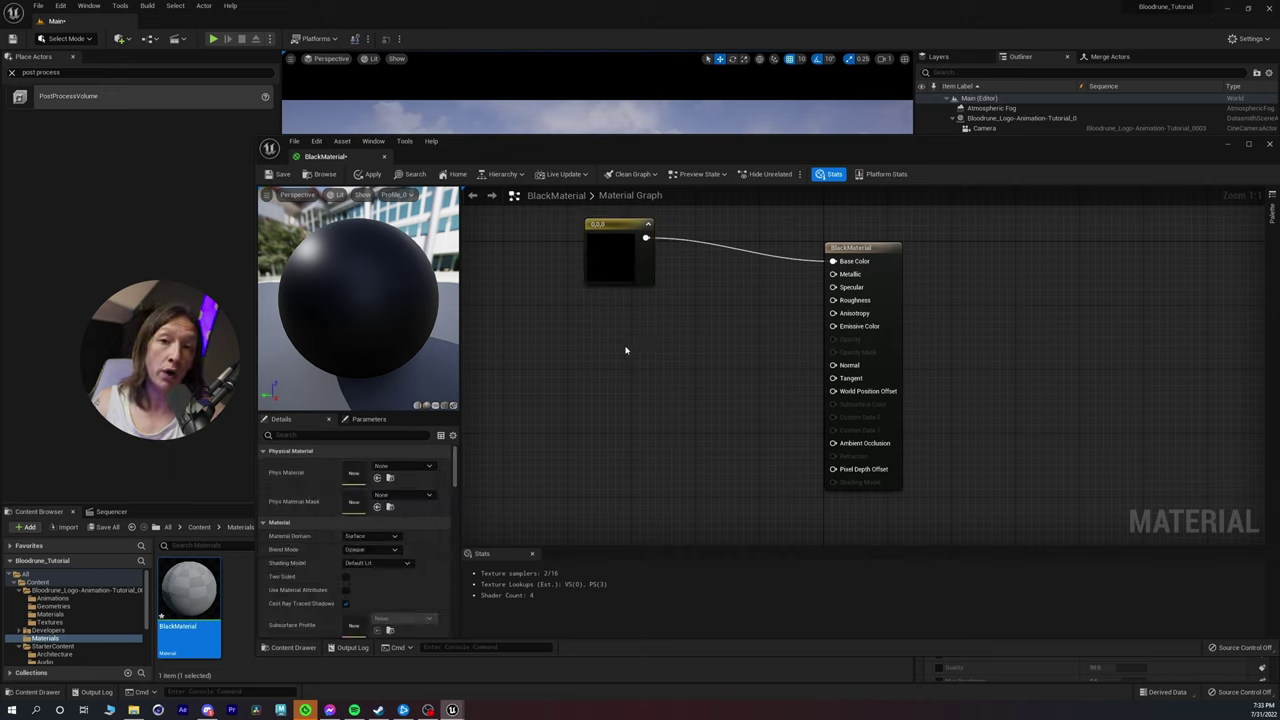
left_click(626, 350)
left_click_drag(634, 353, 834, 290)
left_click(618, 405)
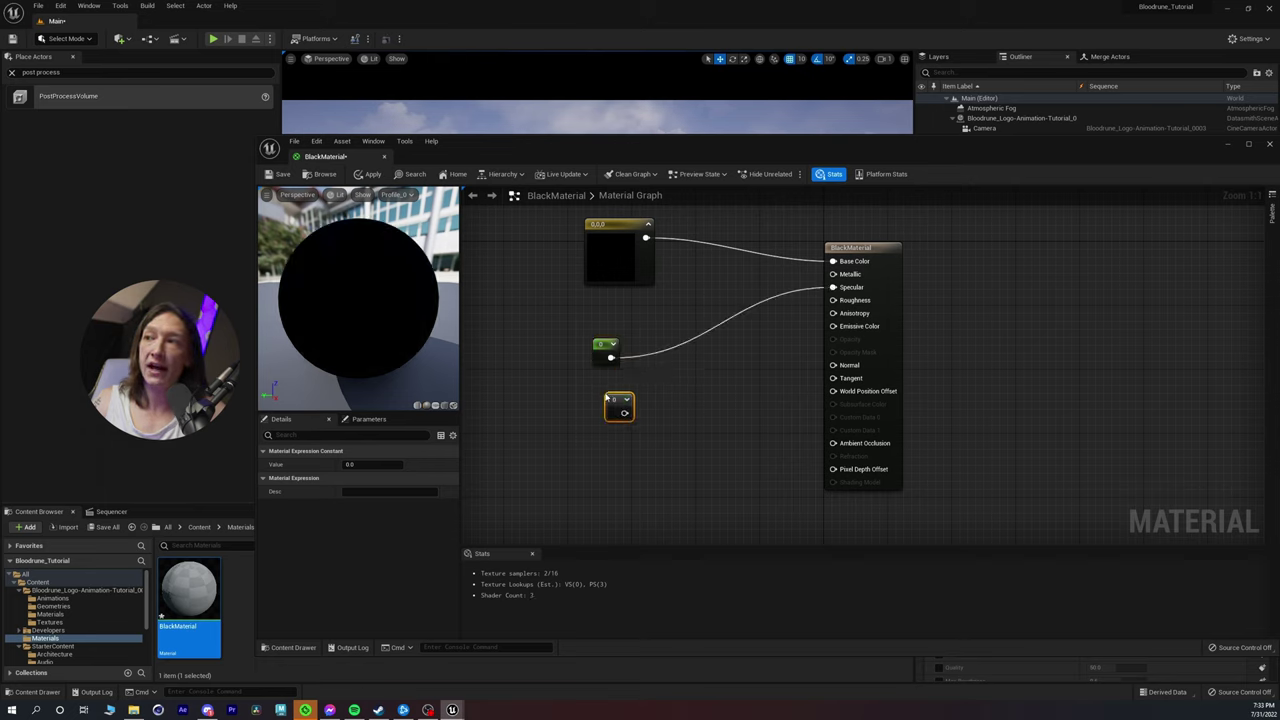
left_click_drag(624, 412, 833, 300)
mouse_move(354, 323)
left_mouse_down()
mouse_move(354, 385)
mouse_move(365, 345)
mouse_move(400, 335)
mouse_move(365, 340)
left_mouse_up()
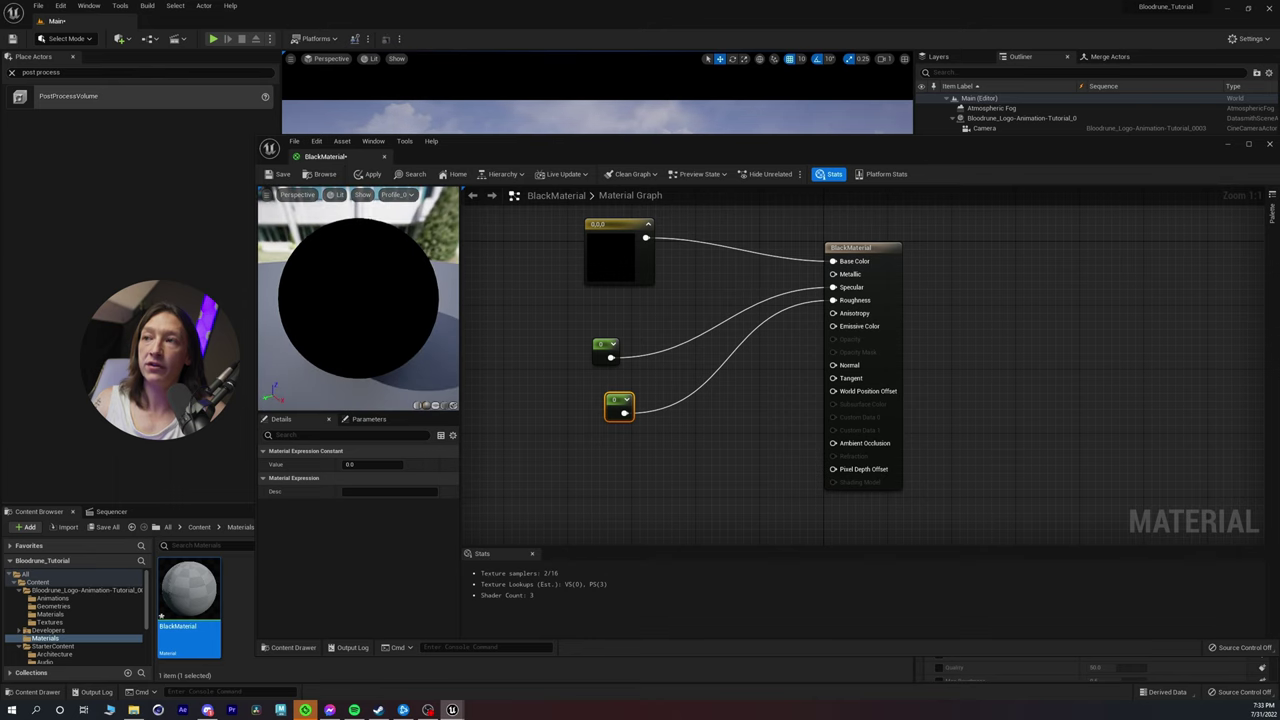
left_click_drag(597, 349, 604, 340)
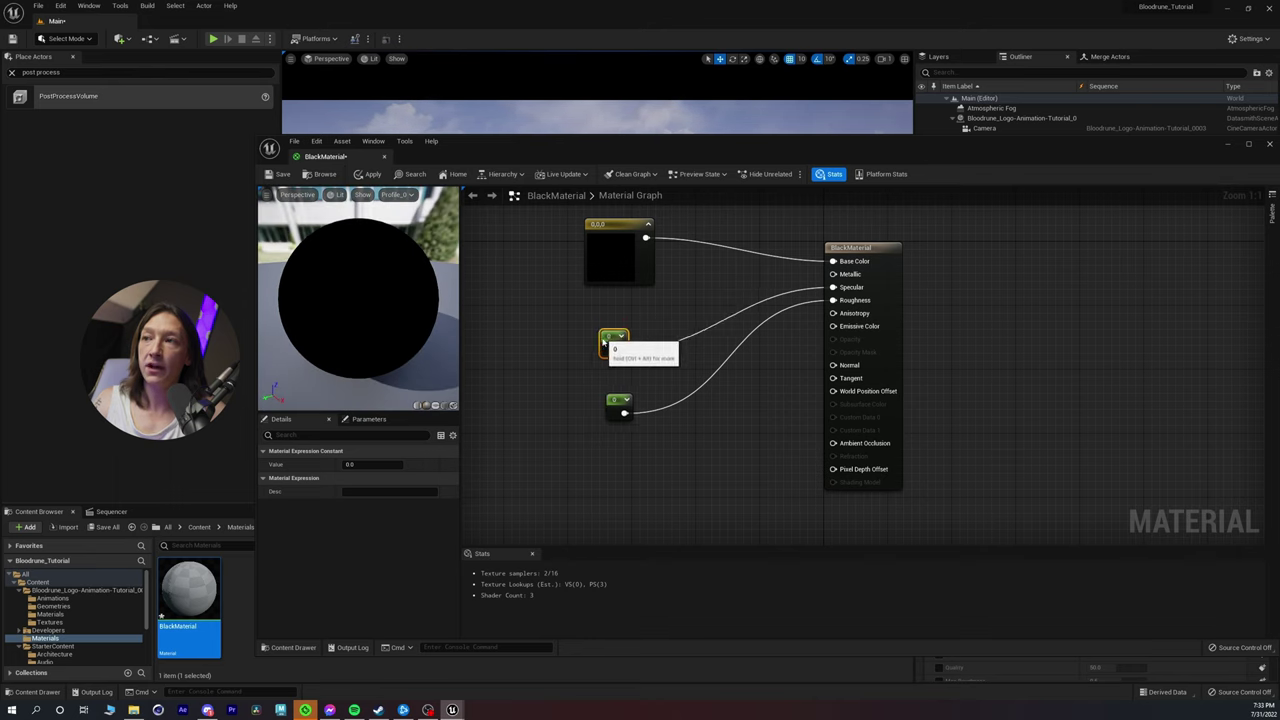
Step: Convert the black Constant3Vector node to a parameter named Color
left_click(557, 315)
left_click(609, 242)
right_click(609, 242)
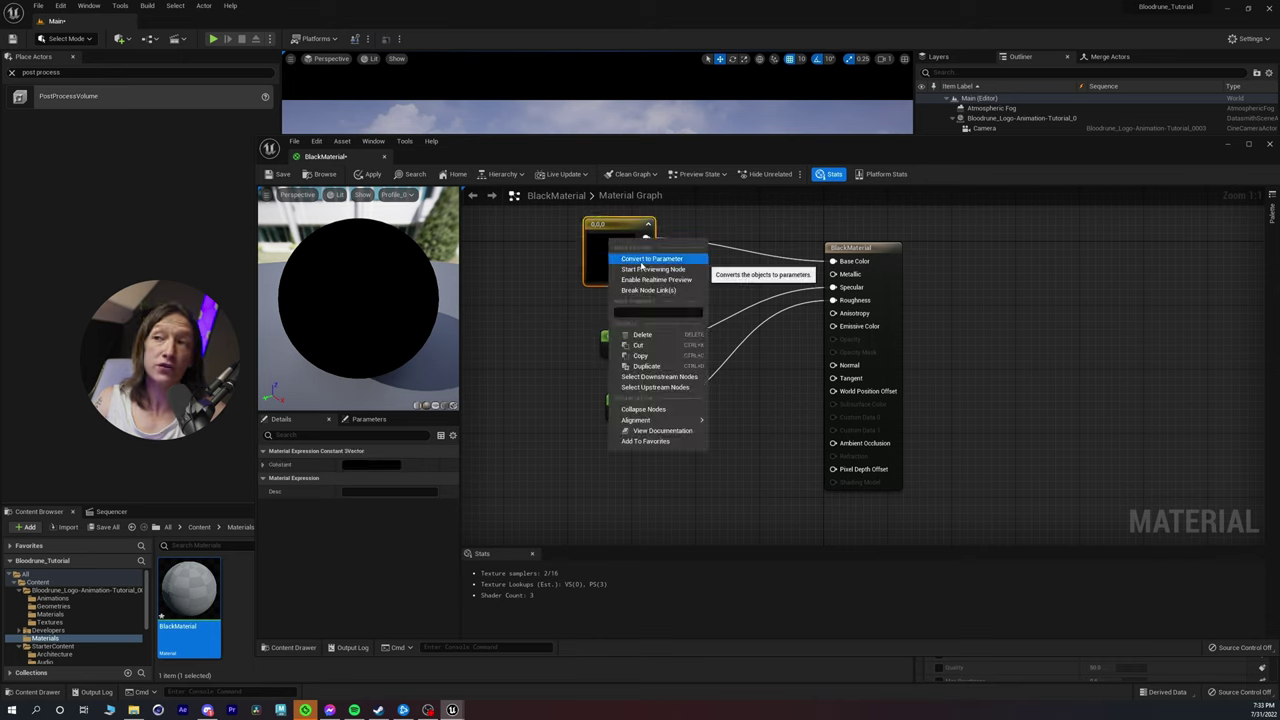
left_click(641, 260)
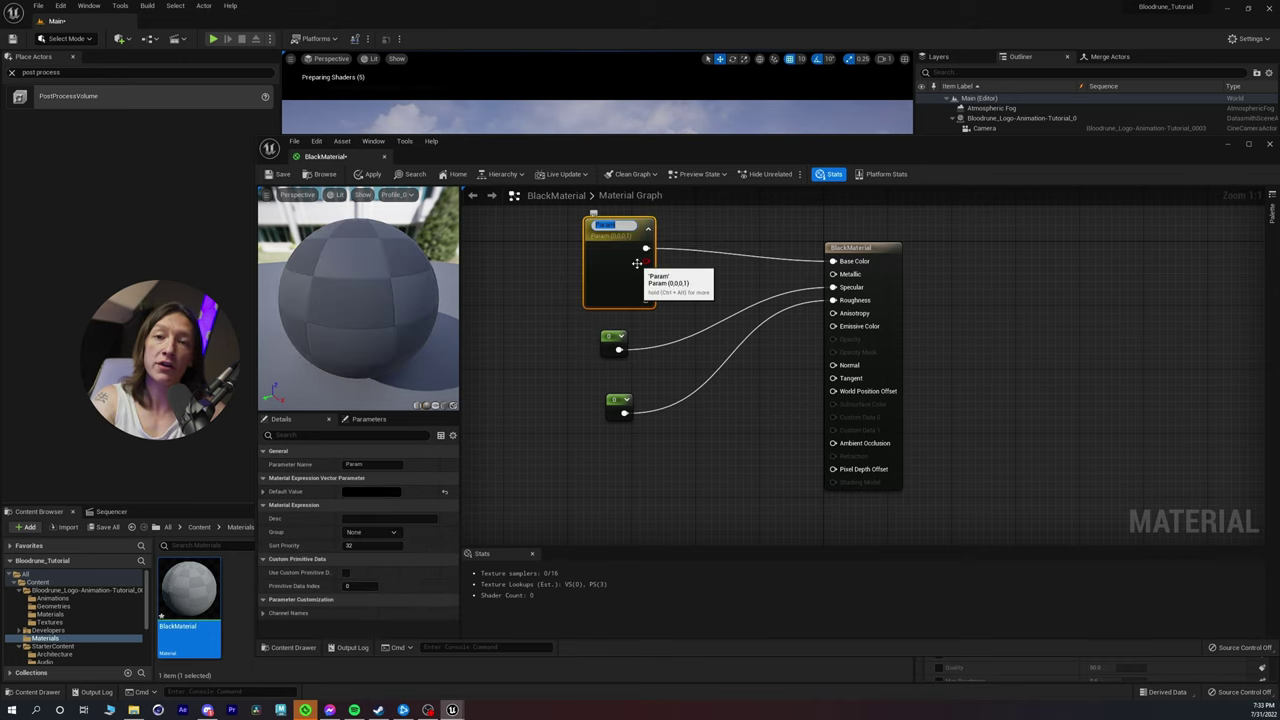
type("Color")
key("Return")
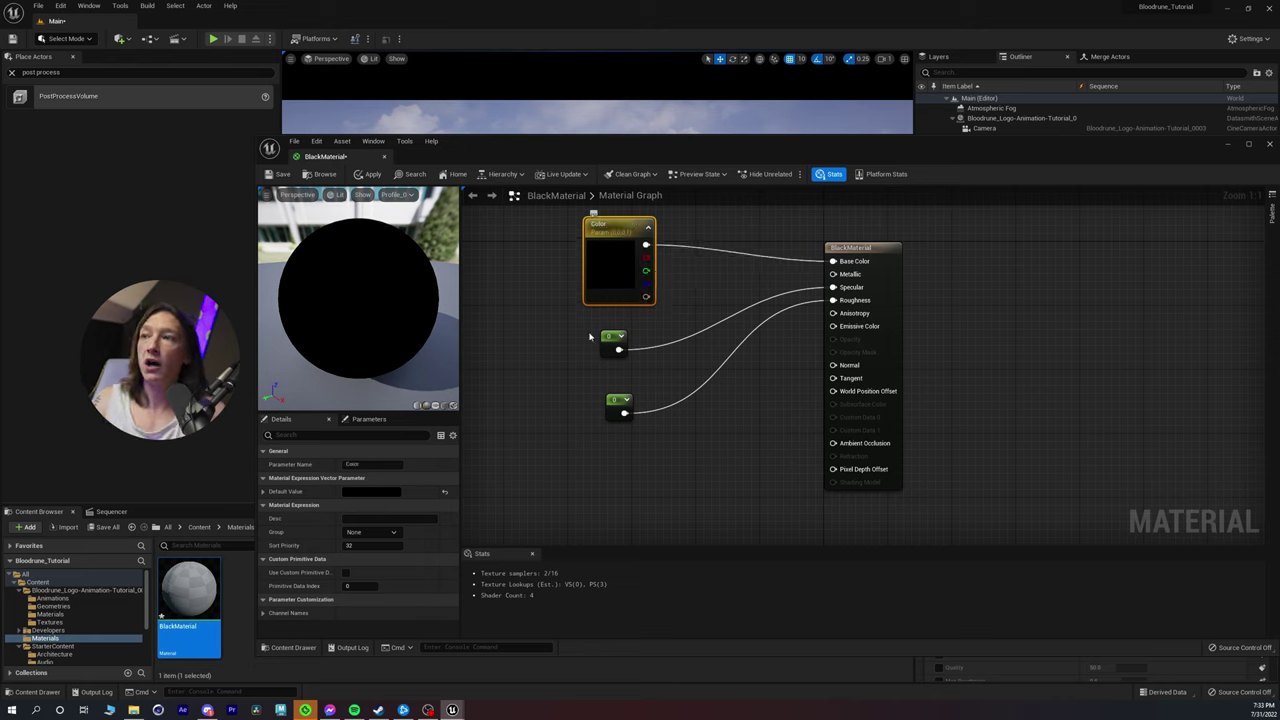
Step: Convert the two scalar constants to parameters named Specular and Roughness to match their connected inputs
right_click(614, 342)
left_click(633, 362)
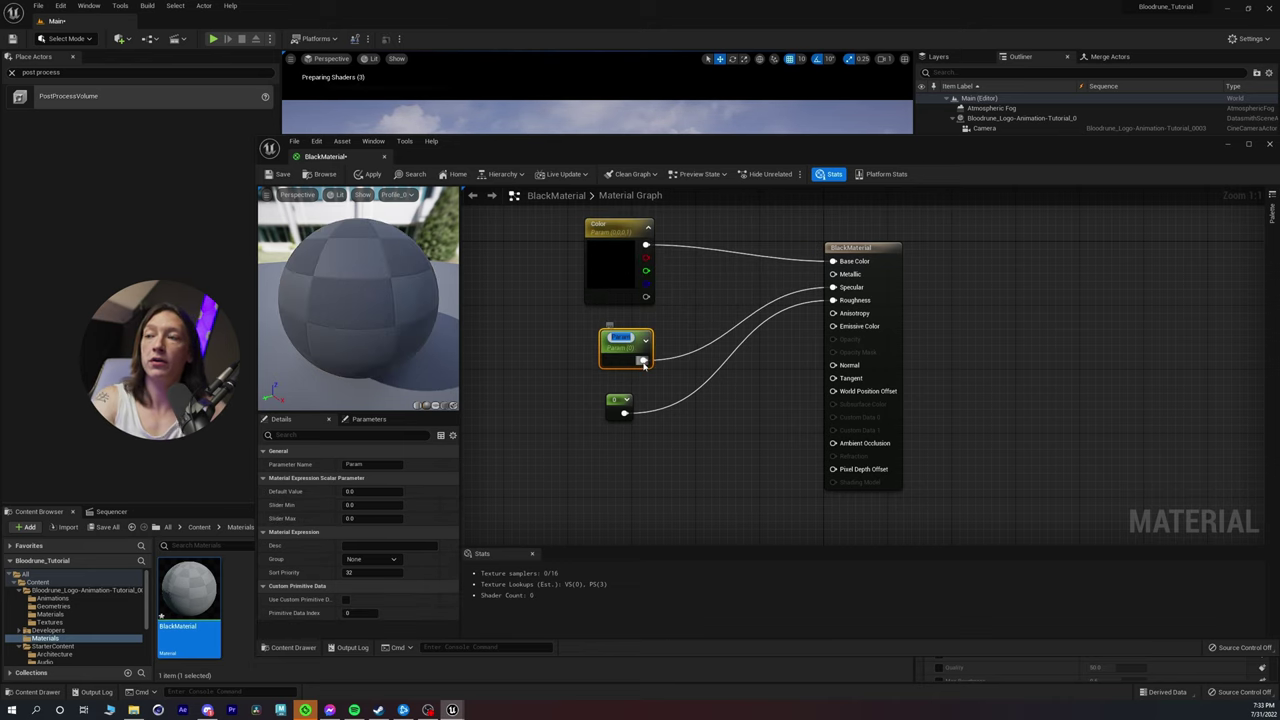
type("Specular")
key("Return")
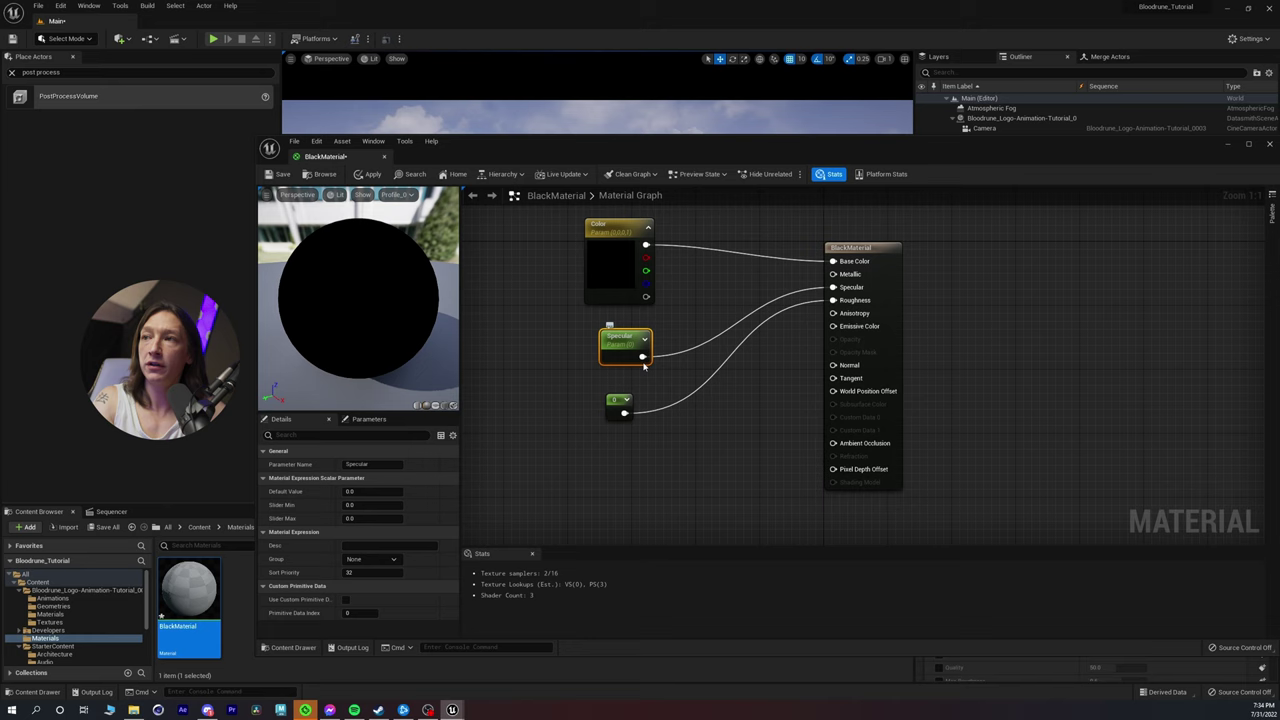
left_click(612, 402)
right_click(612, 404)
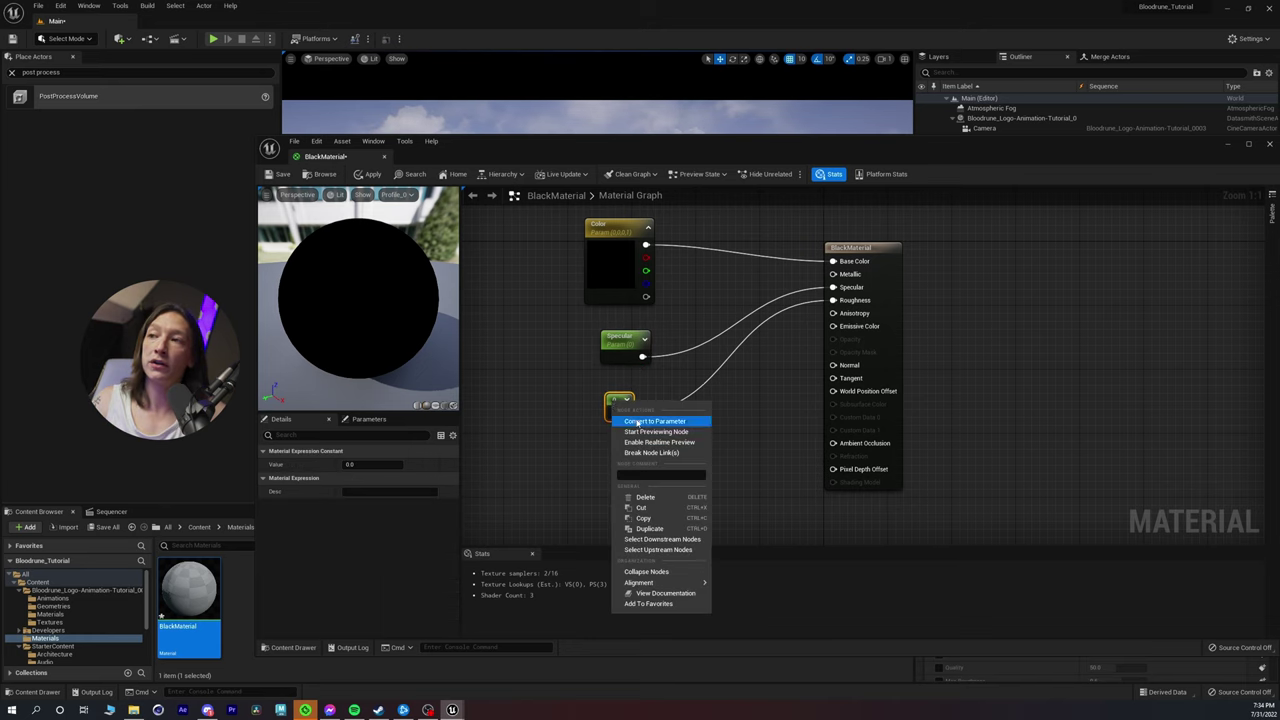
left_click(660, 420)
type("Roughness")
key("Return")
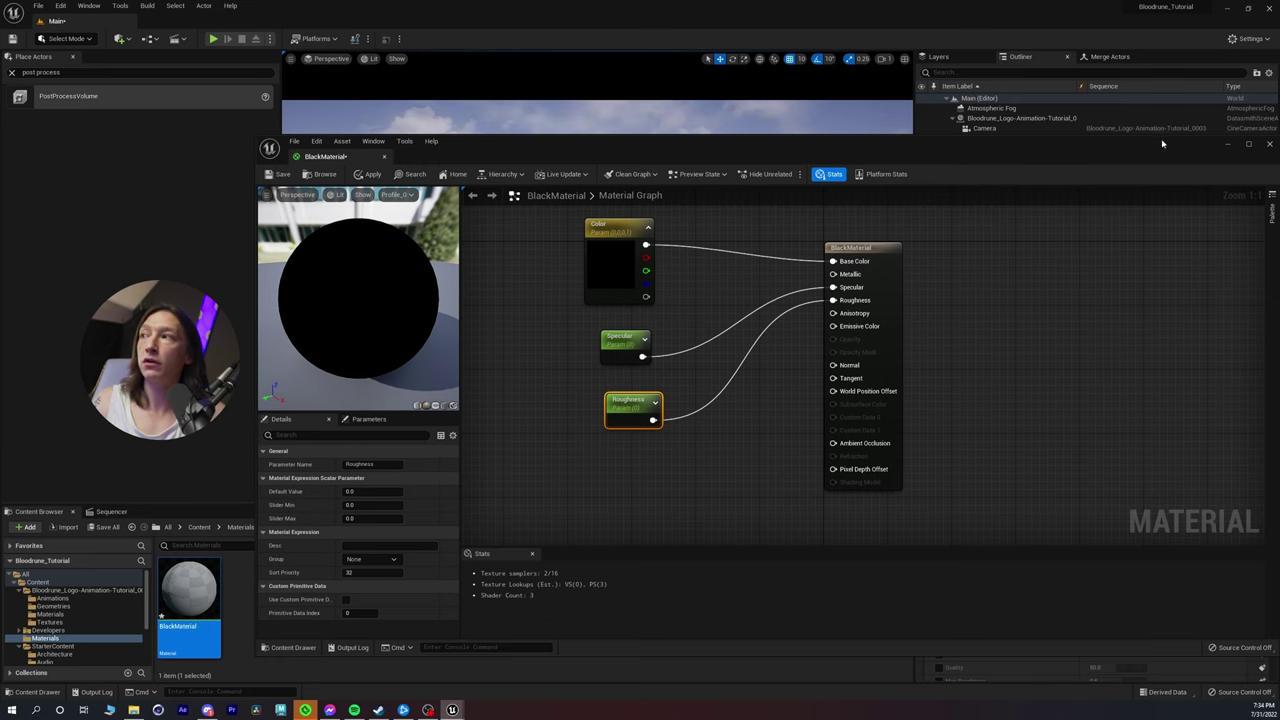
Step: Close the material editor and create a material instance of BlackMaterial under the default name
left_click_drag(1168, 144, 1008, 136)
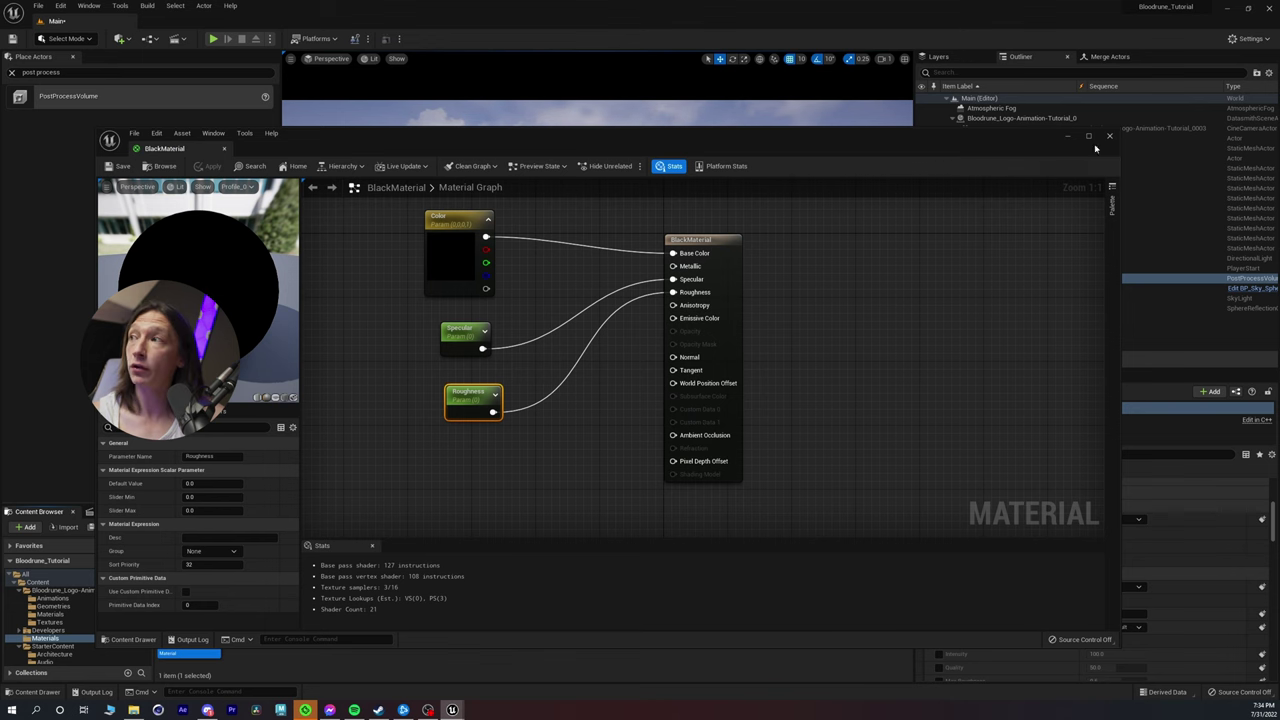
left_click(1109, 135)
right_click(278, 612)
right_click(196, 598)
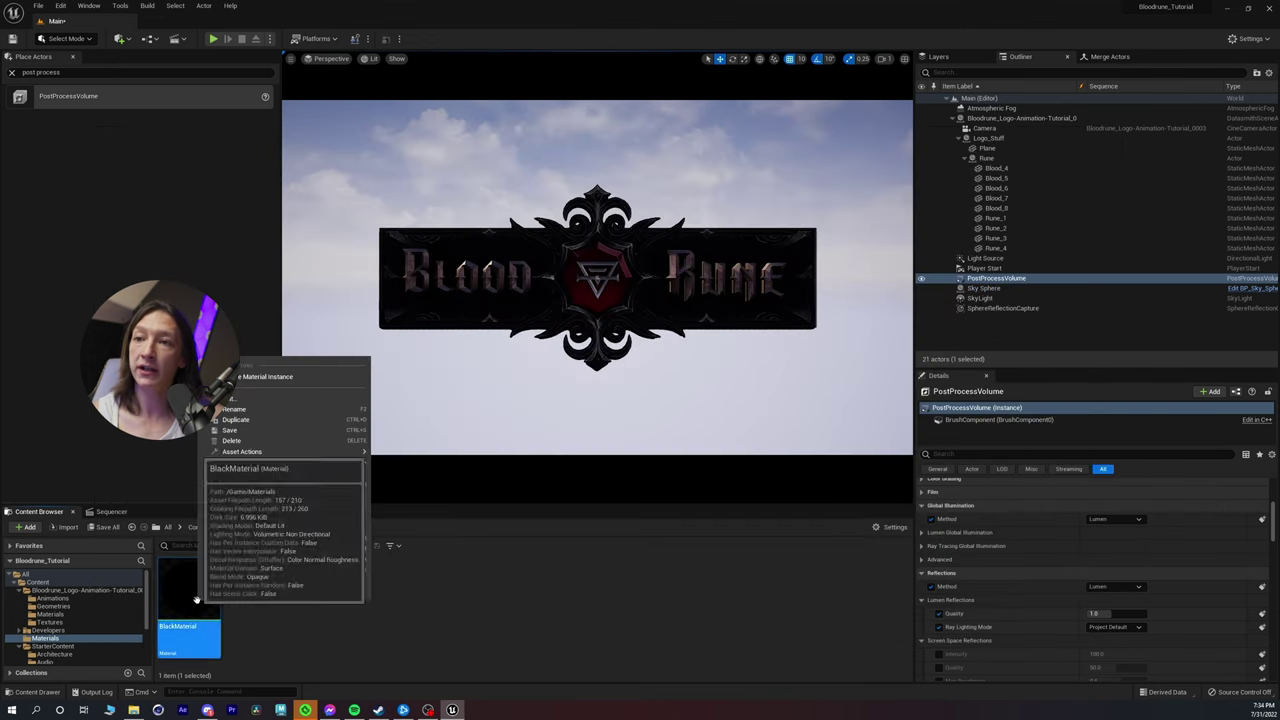
left_click(240, 377)
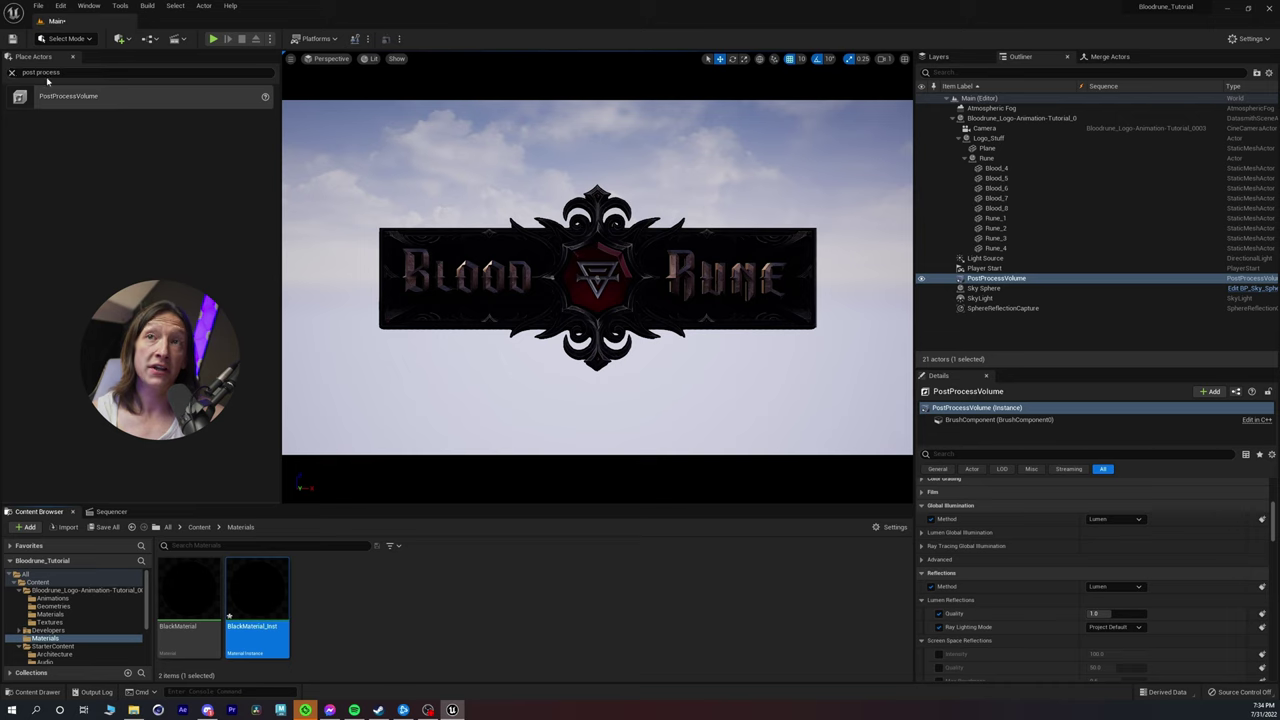
Step: Clear the actor search and place a Plane shape in the level beneath the Bloodrune logo
left_click(12, 73)
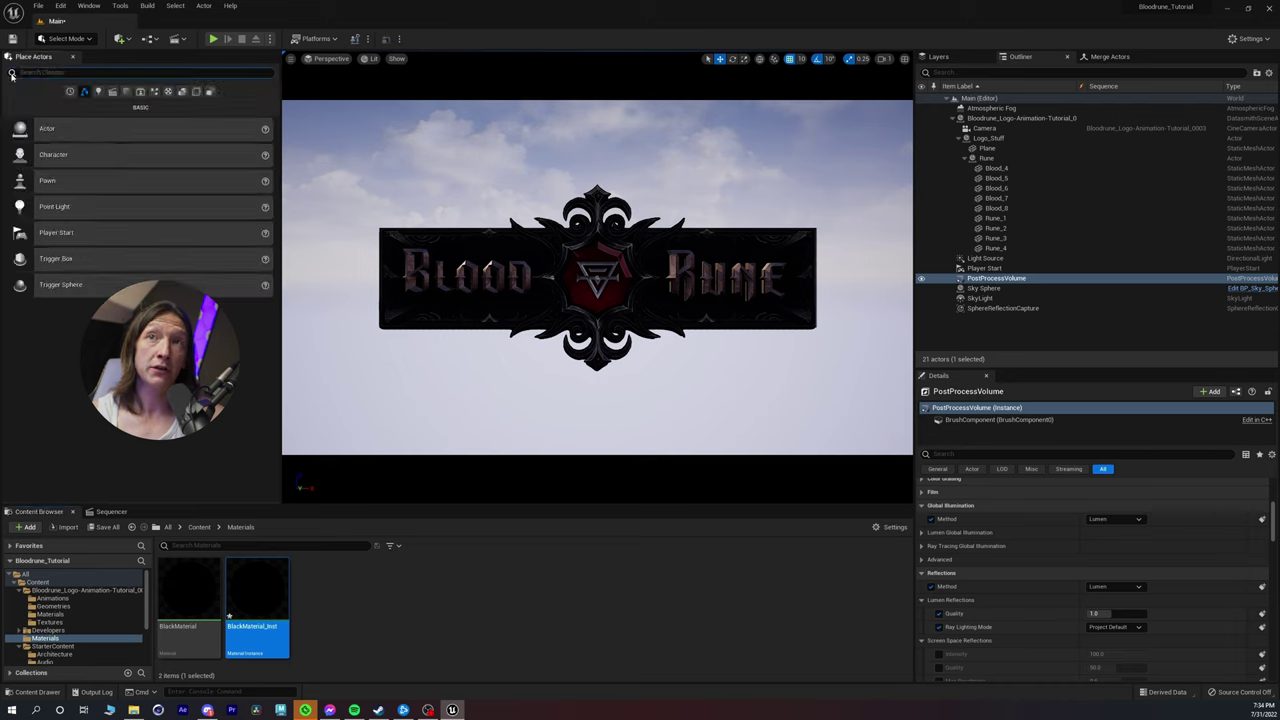
left_click(126, 91)
left_click_drag(47, 232, 597, 392)
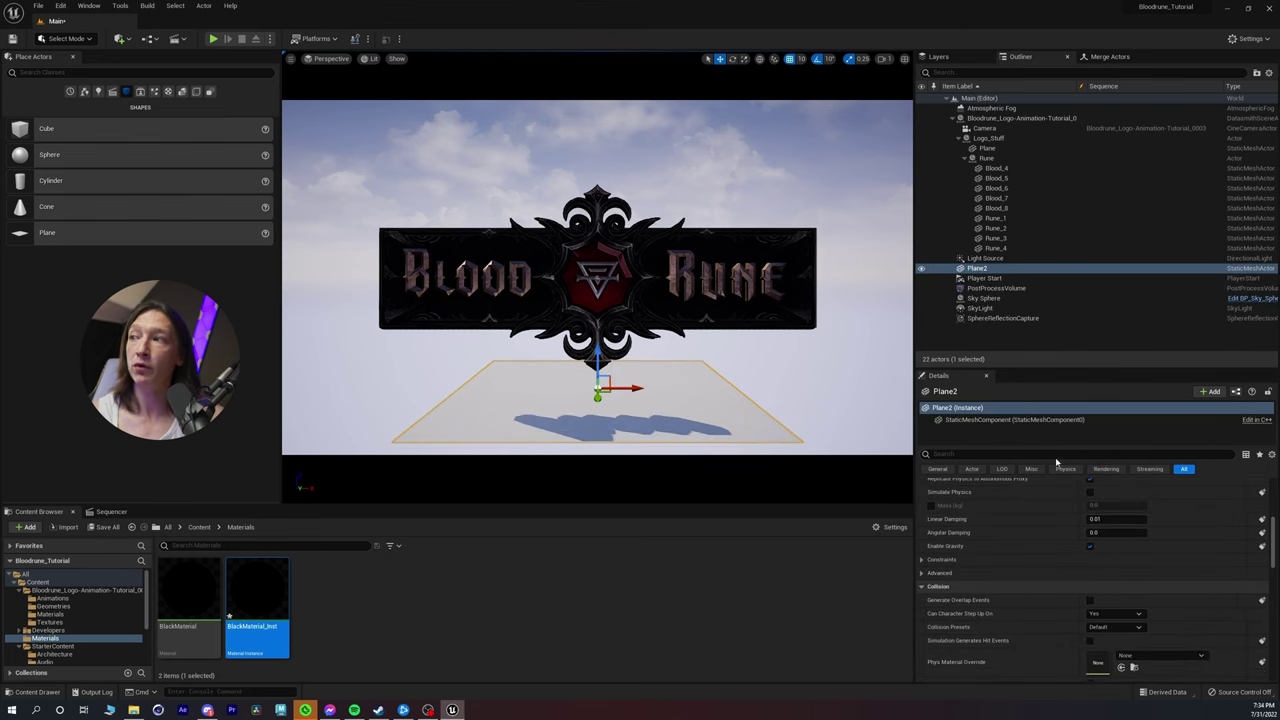
Step: Reset the plane's location to the origin and rotate it 90° about X so it stands upright at the logo
scroll(1037, 530, "up", 5)
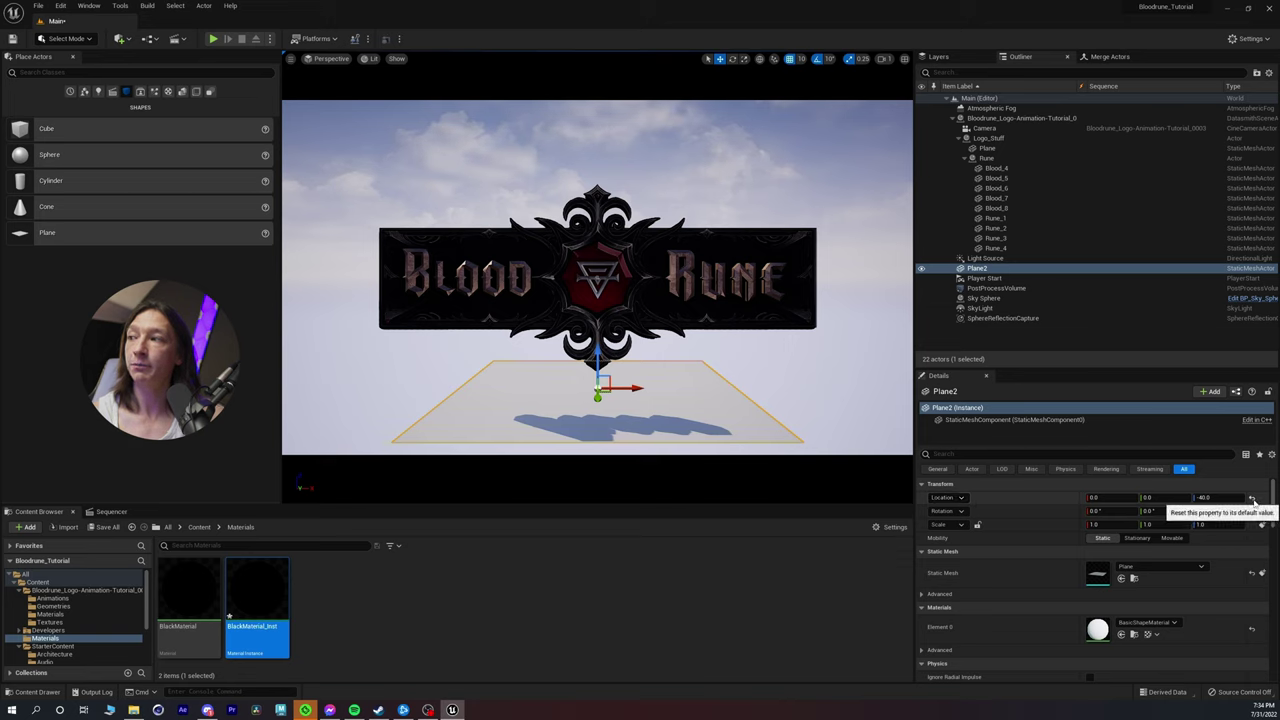
left_click(1251, 499)
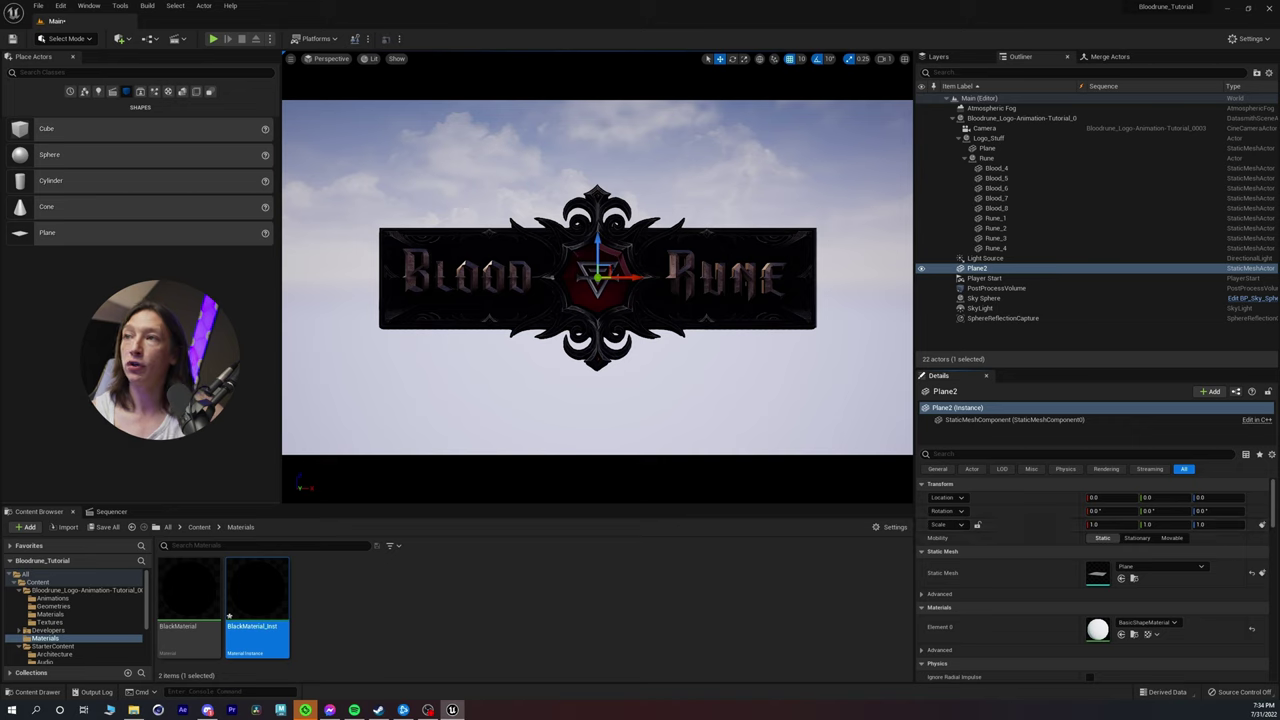
key("e")
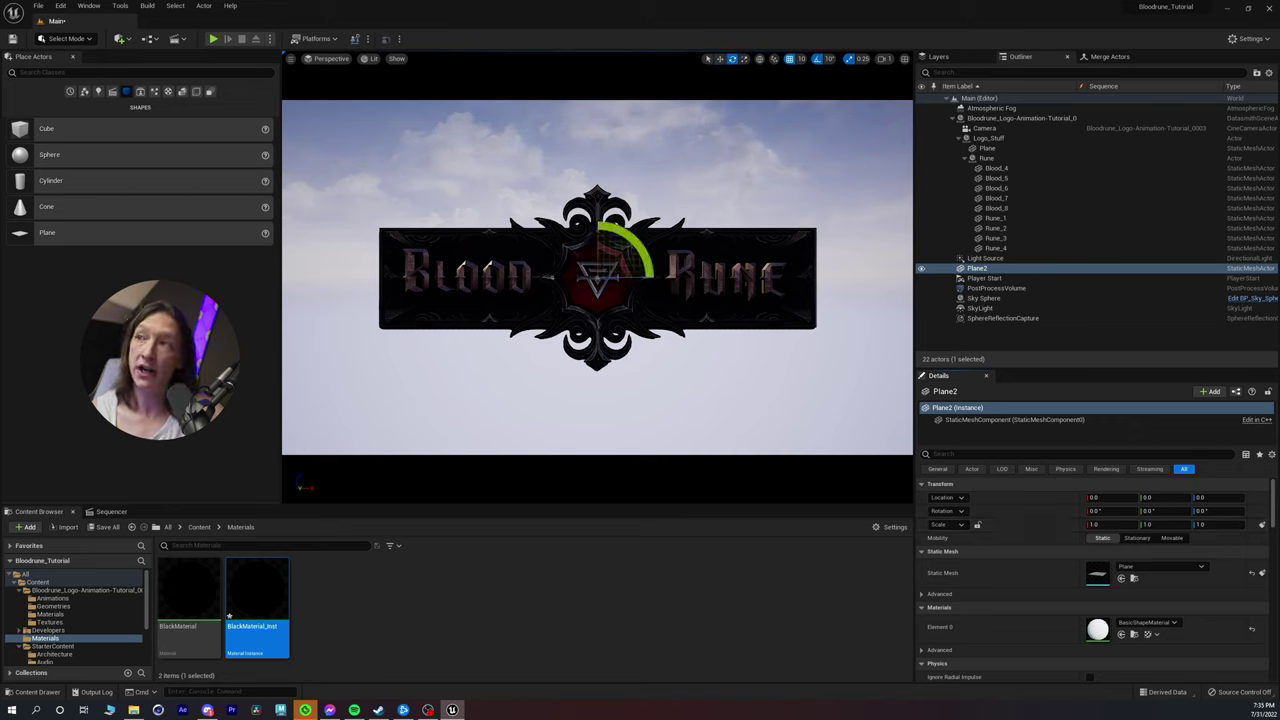
mouse_move(596, 244)
left_mouse_down()
mouse_move(604, 332)
mouse_move(595, 245)
left_mouse_up()
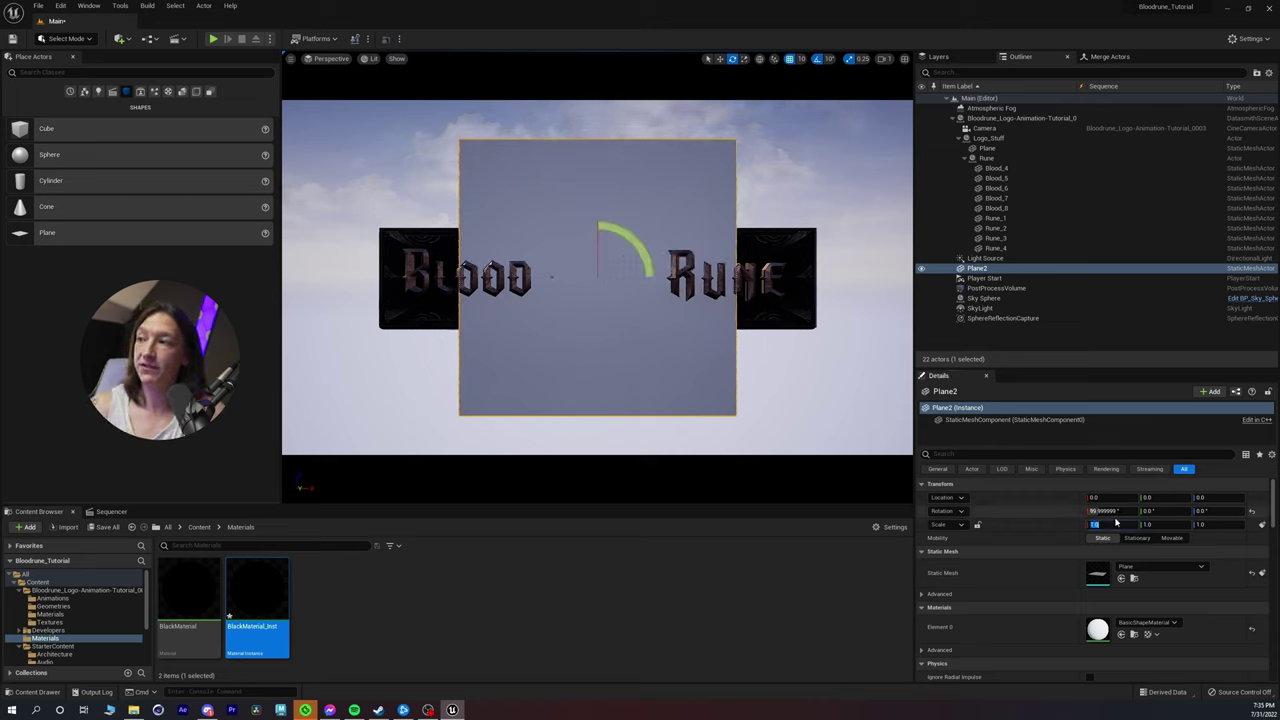
Step: Scale the plane to 10 on all three axes and apply BlackMaterial_Inst to it
type("10")
key("Tab")
key("Tab")
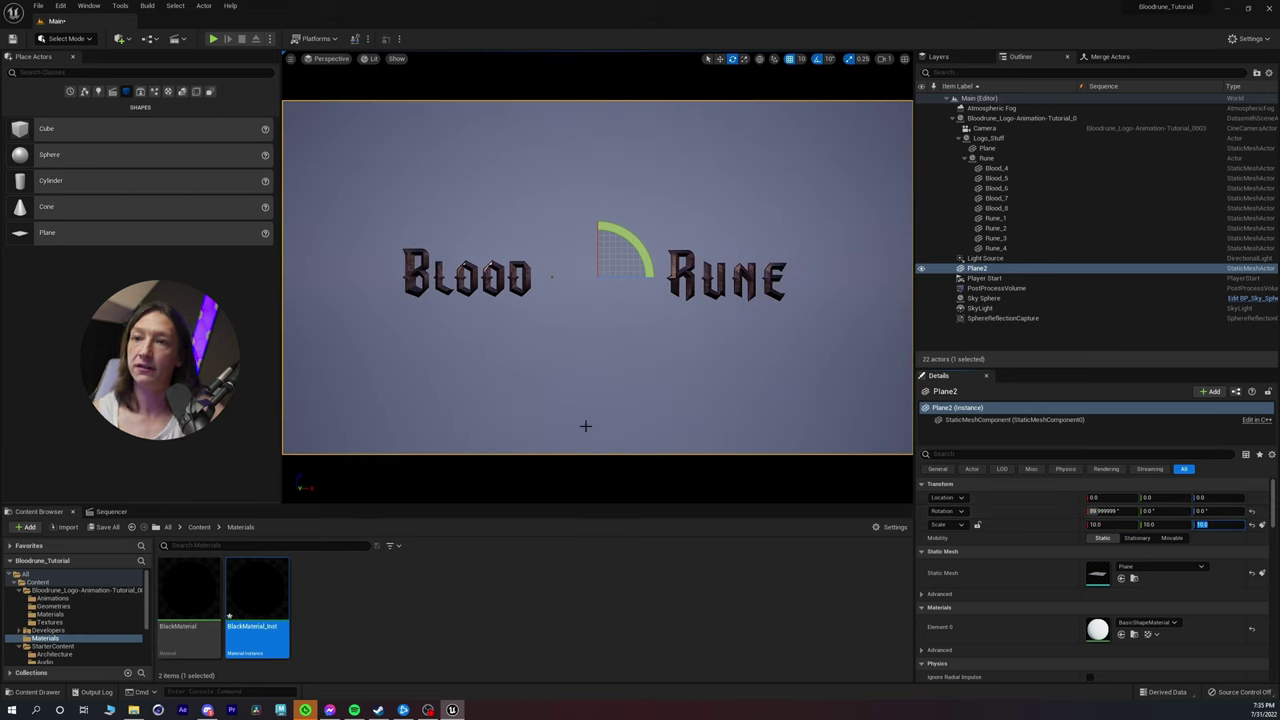
left_click_drag(270, 594, 488, 265)
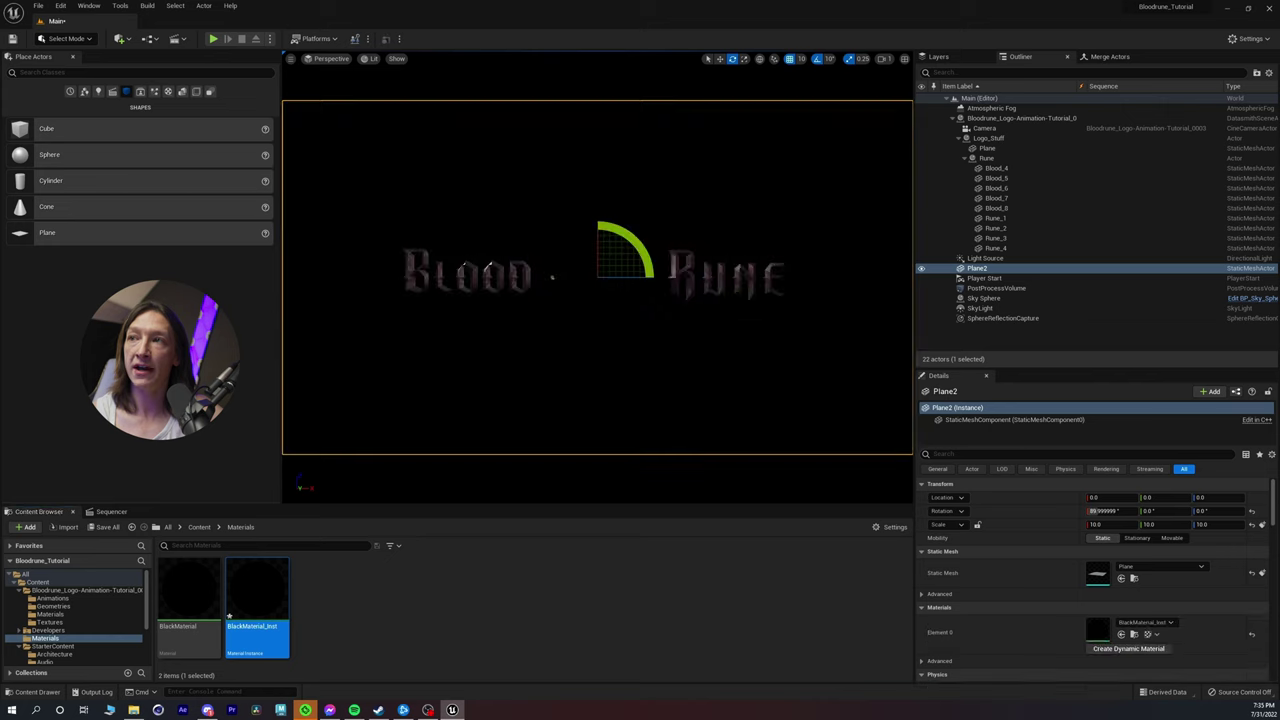
Step: Unlock the viewport from the camera cuts and move the plane back behind the logo to Y -170
left_click(109, 512)
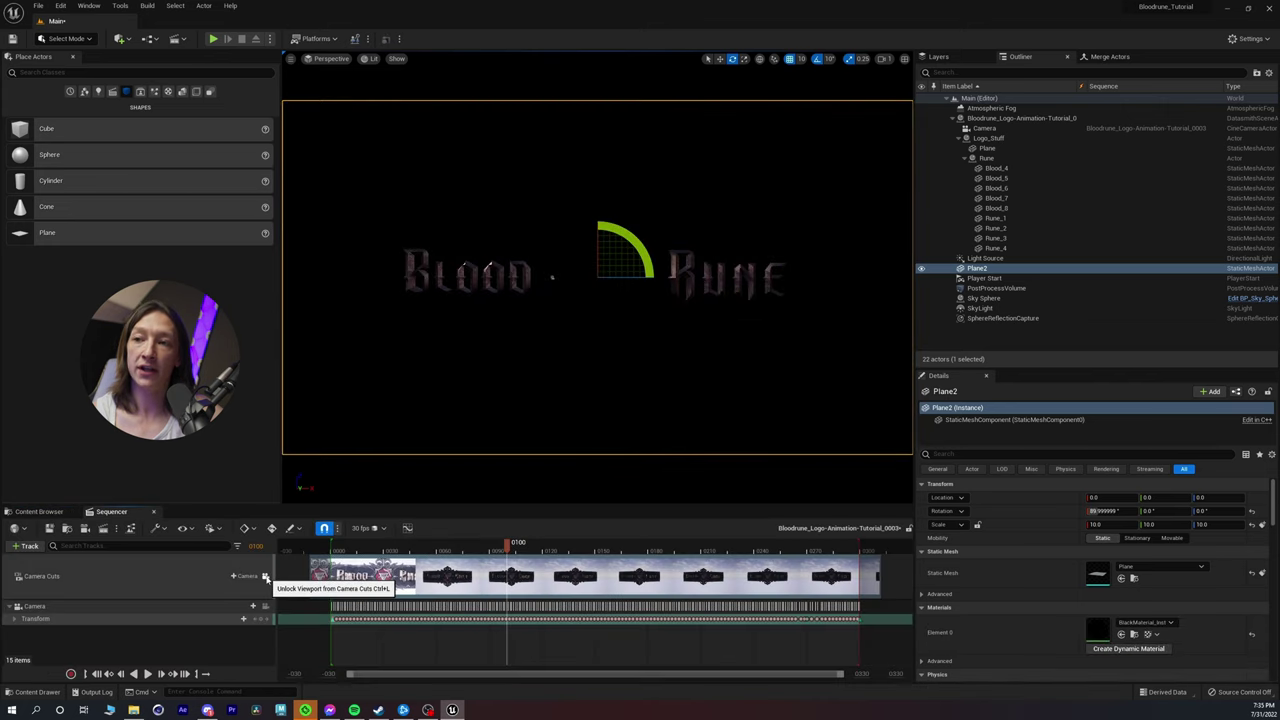
left_click(265, 578)
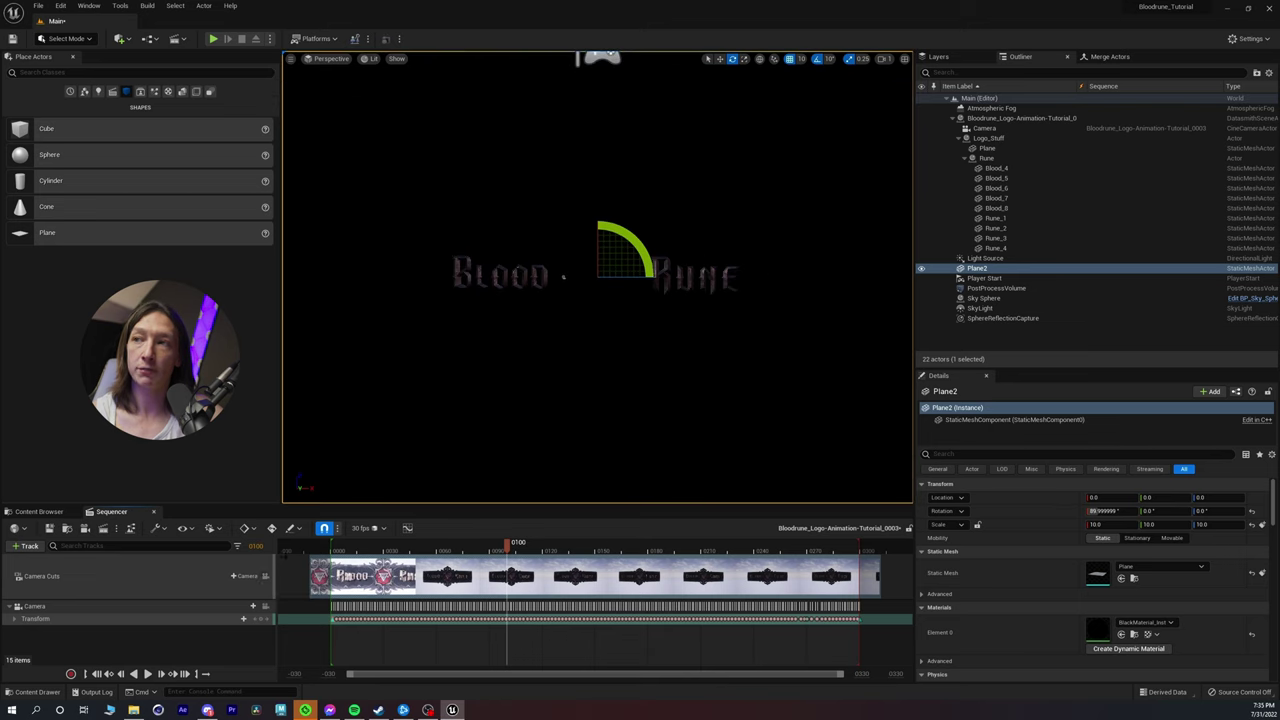
right_click_drag(597, 277, 640, 277)
key("w")
left_click_drag(620, 260, 765, 259)
right_click_drag(765, 259, 798, 290)
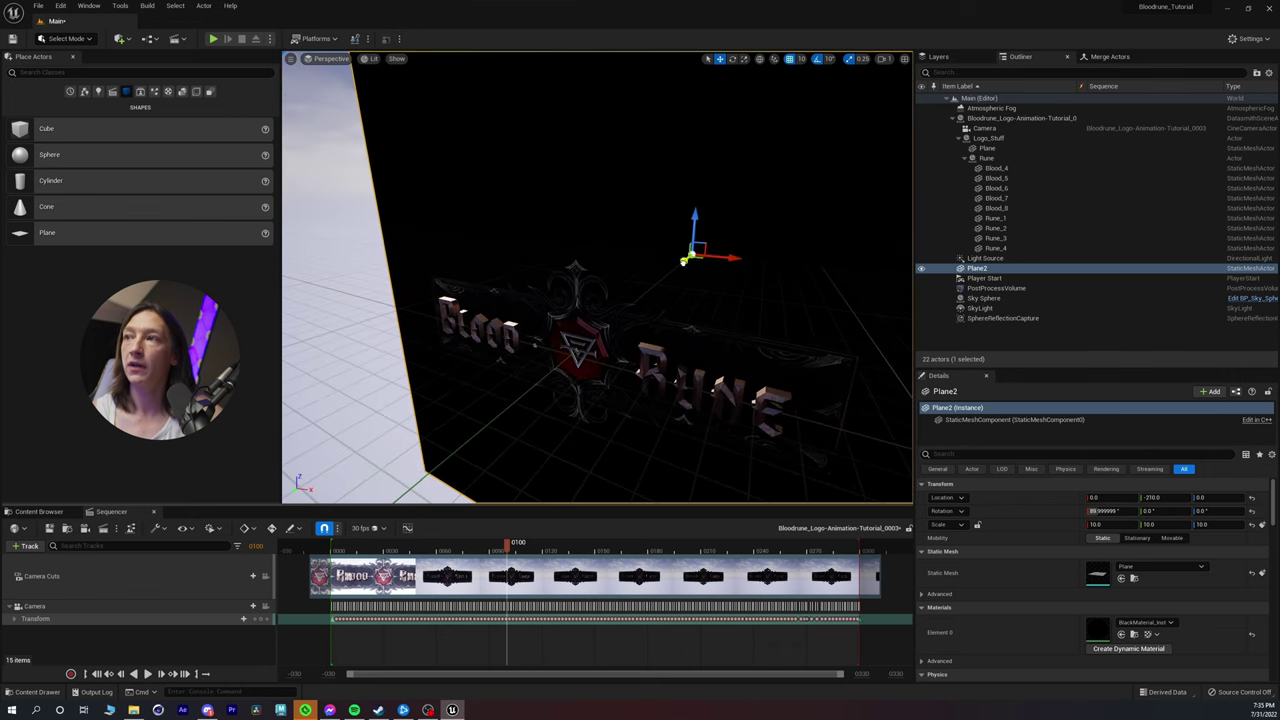
left_click_drag(685, 261, 671, 271)
right_click_drag(671, 271, 655, 268)
left_click_drag(590, 278, 580, 266, "alt")
Step: Set the background plane's scale to 20 on all three axes
left_click(1100, 524)
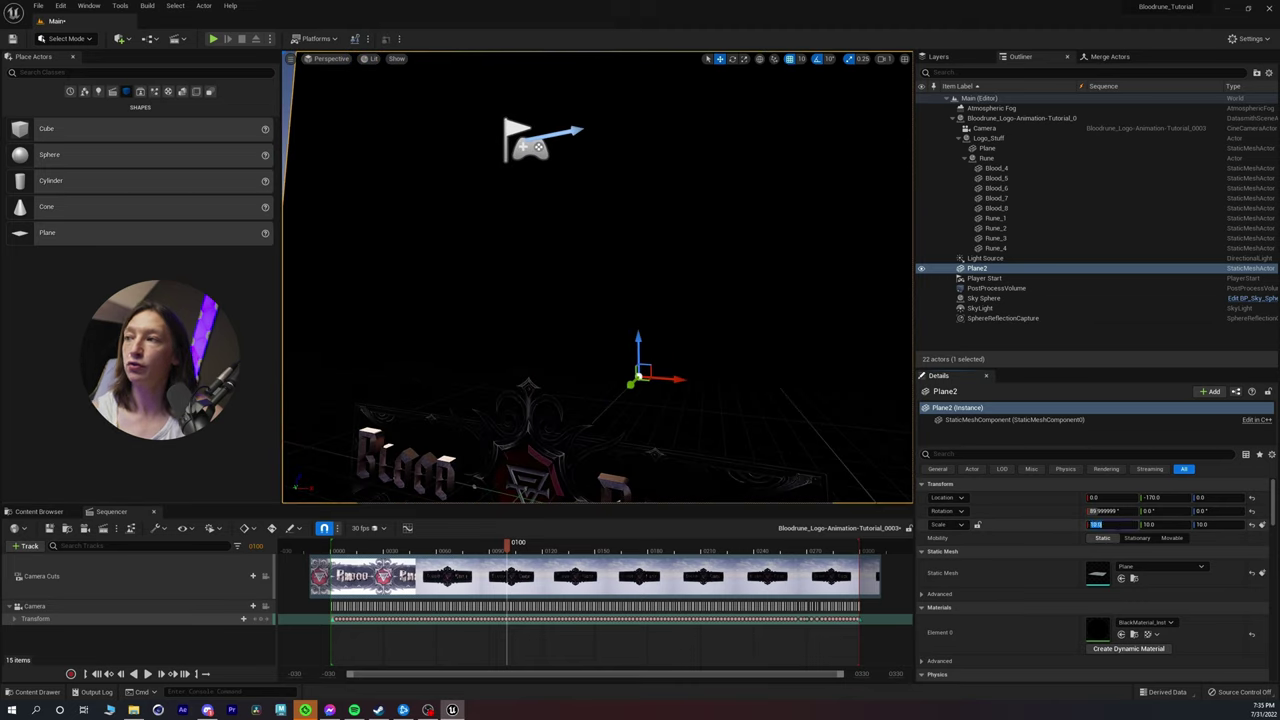
type("20")
key("Tab")
type("20")
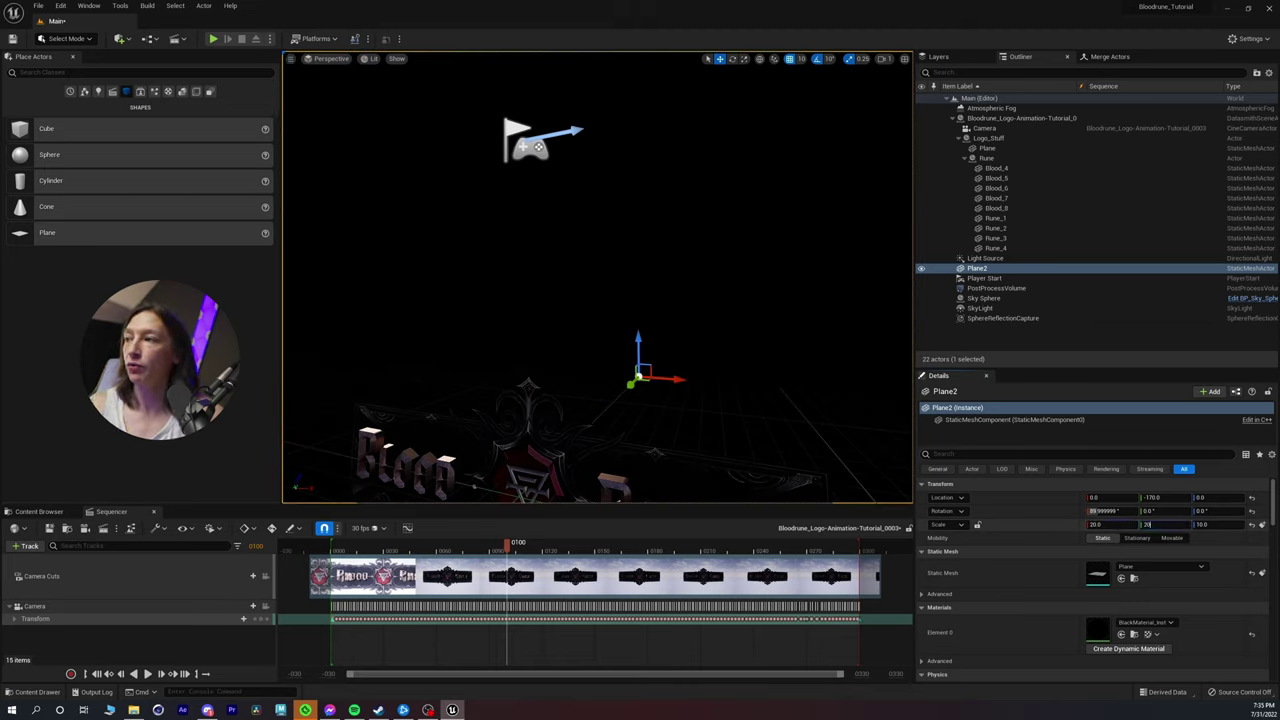
key("Return")
right_click_drag(700, 300, 645, 350)
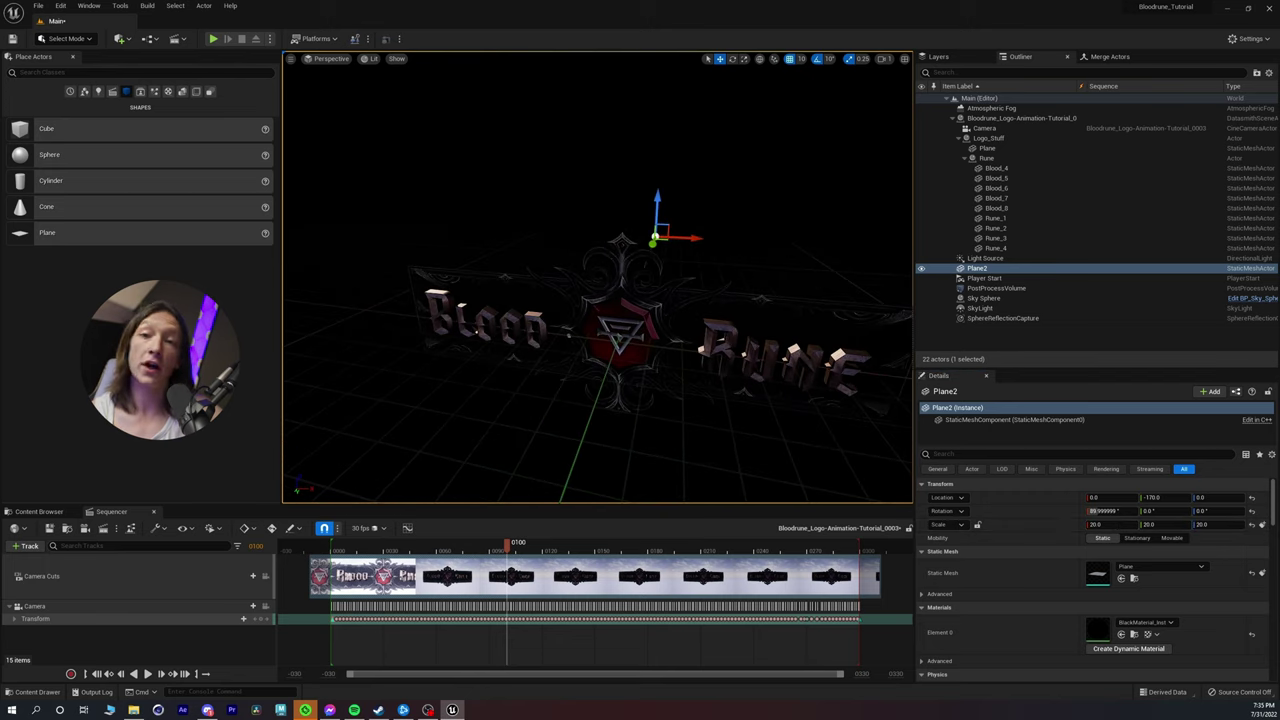
Step: Switch the viewport to the animation camera and move the playhead to frame 18
left_click(330, 59)
left_click(340, 170)
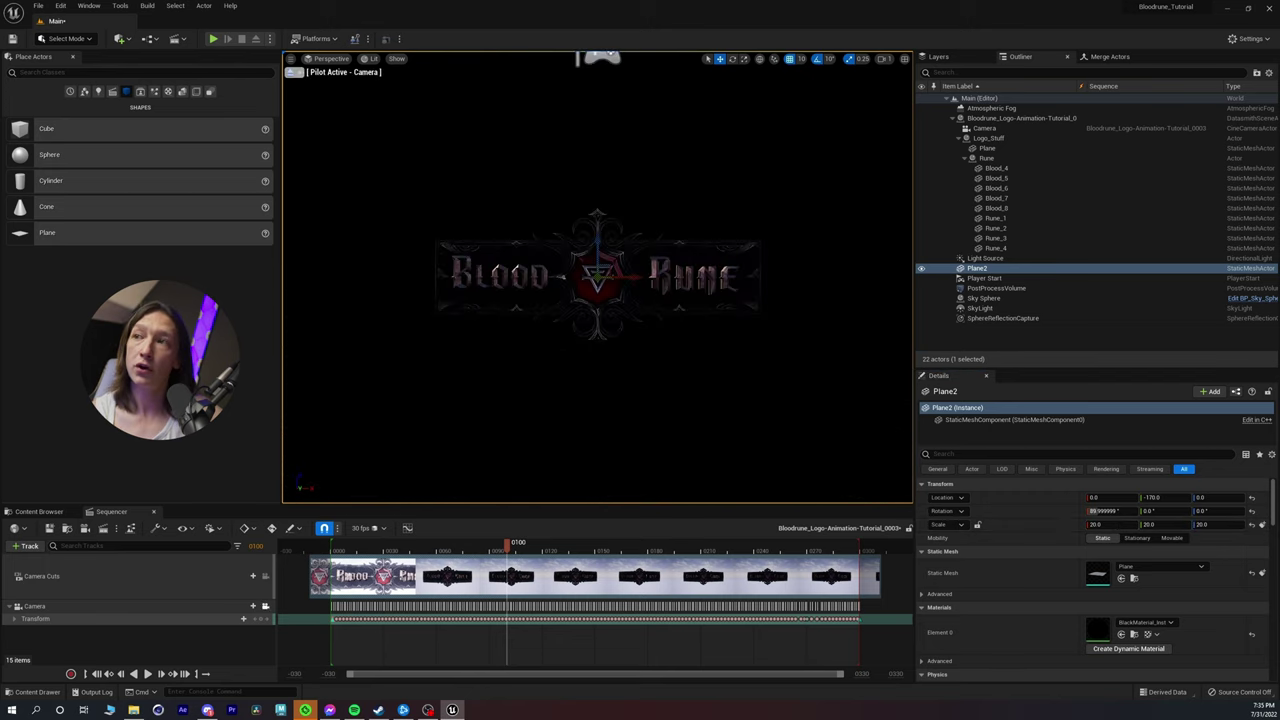
mouse_move(368, 550)
left_mouse_down()
mouse_move(500, 552)
mouse_move(345, 548)
mouse_move(497, 548)
mouse_move(395, 568)
mouse_move(362, 558)
left_mouse_up()
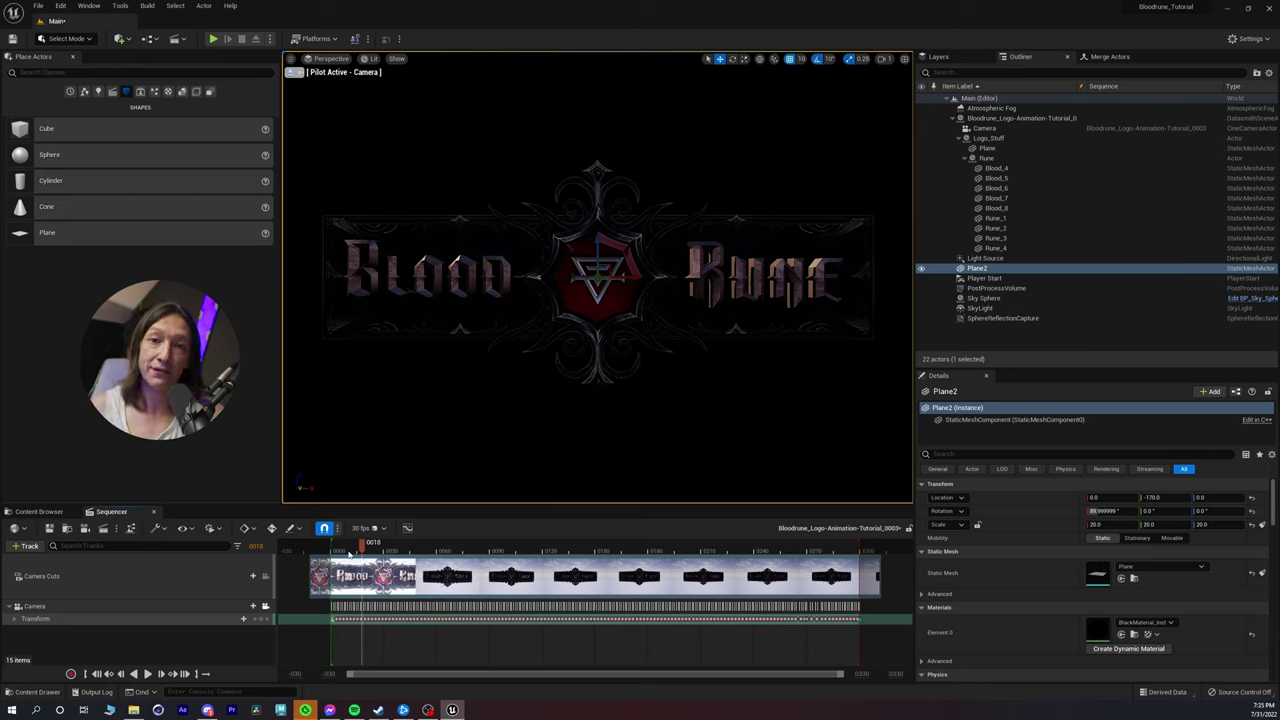
Step: Place a Rect Light at the logo's left half, then stop piloting the camera
left_click(99, 91)
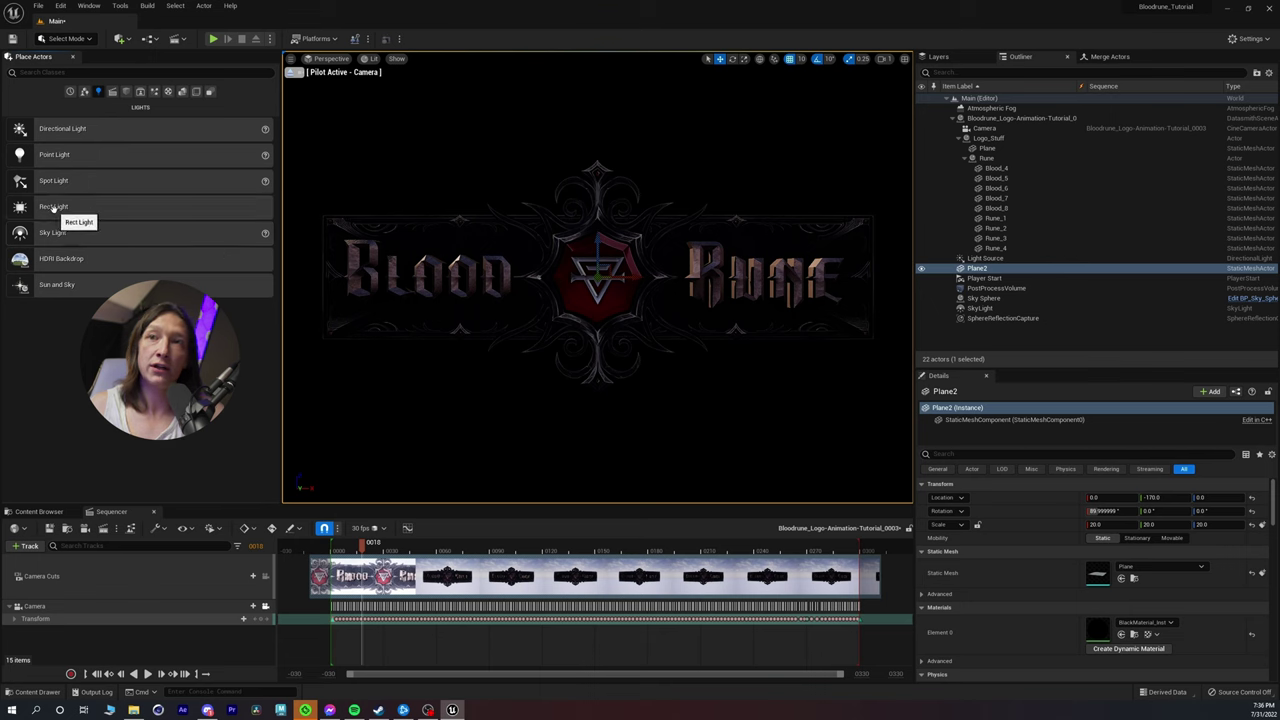
left_click_drag(318, 320, 423, 329)
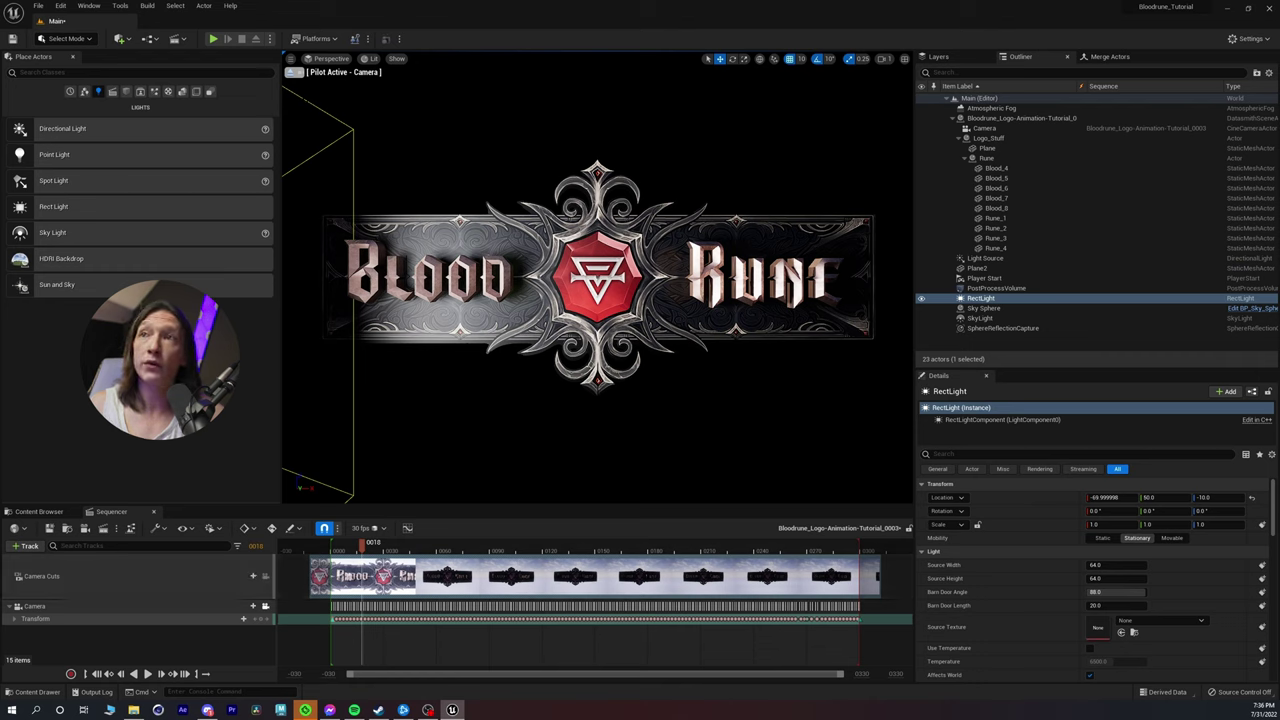
left_click(292, 73)
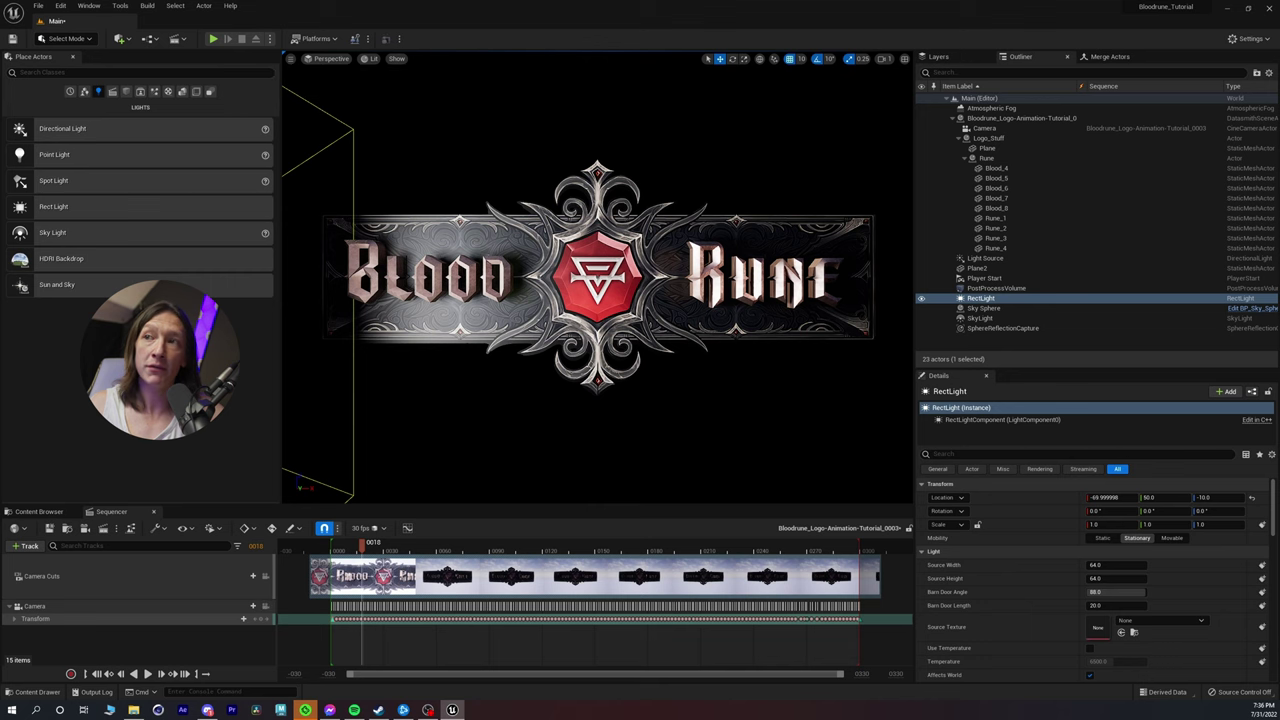
Step: Move the Rect Light outward beyond the logo's left end and raise it to Y 30, Z 40
right_click_drag(475, 247, 434, 246)
key("s")
key("e")
left_click_drag(598, 396, 475, 350)
key("w")
key("e")
right_click_drag(462, 342, 448, 348)
key("w")
left_click_drag(439, 318, 417, 148)
Step: Rotate the Rect Light to a -90° pitch so it points down, and center it over the logo at X 0
key("e")
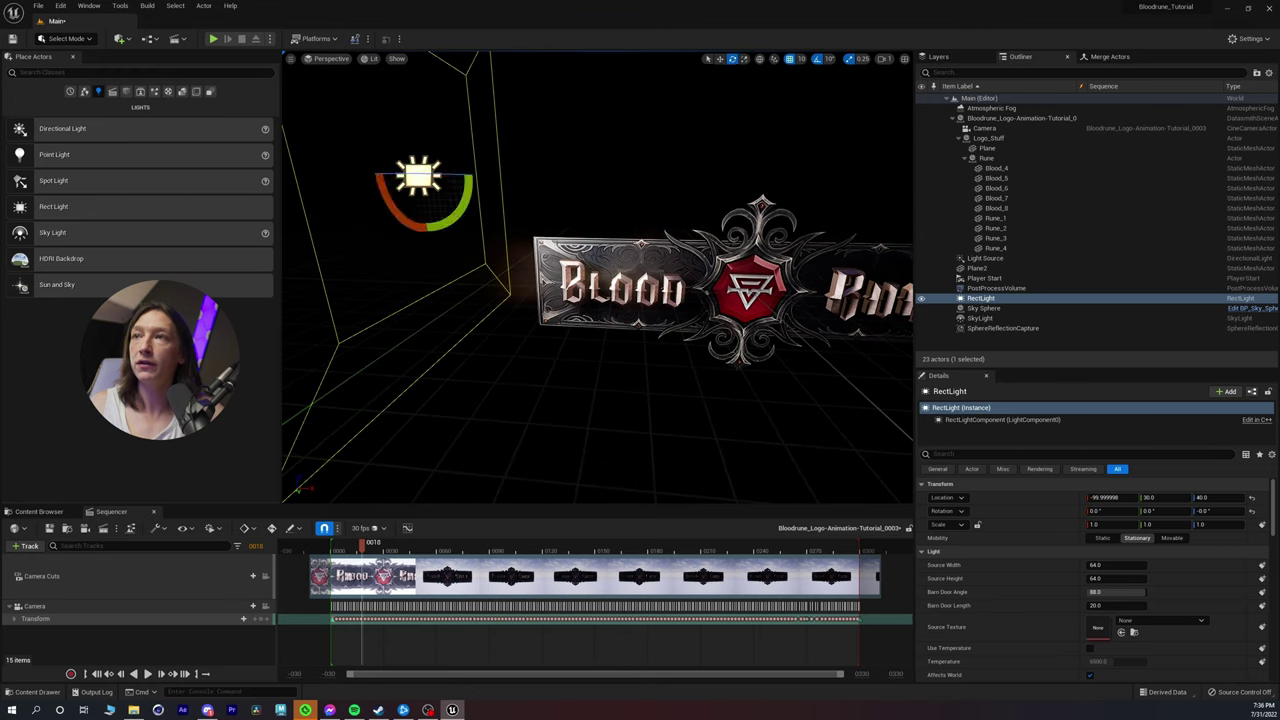
left_click_drag(472, 185, 436, 240)
key("w")
left_click_drag(456, 178, 826, 178)
left_click(1103, 497)
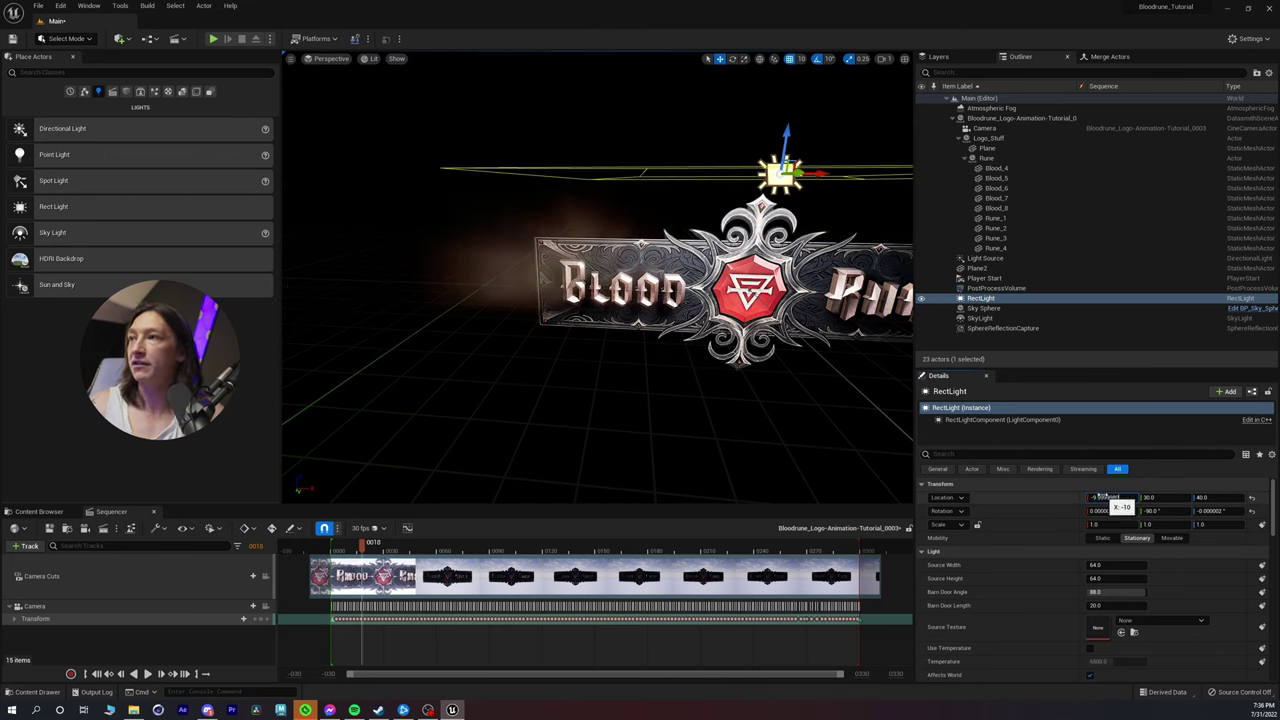
type("0")
key("Return")
Step: Resize the Rect Light to about 58 source width and 229 source height, and move it to Y 20, Z 50
right_click_drag(760, 380, 800, 390)
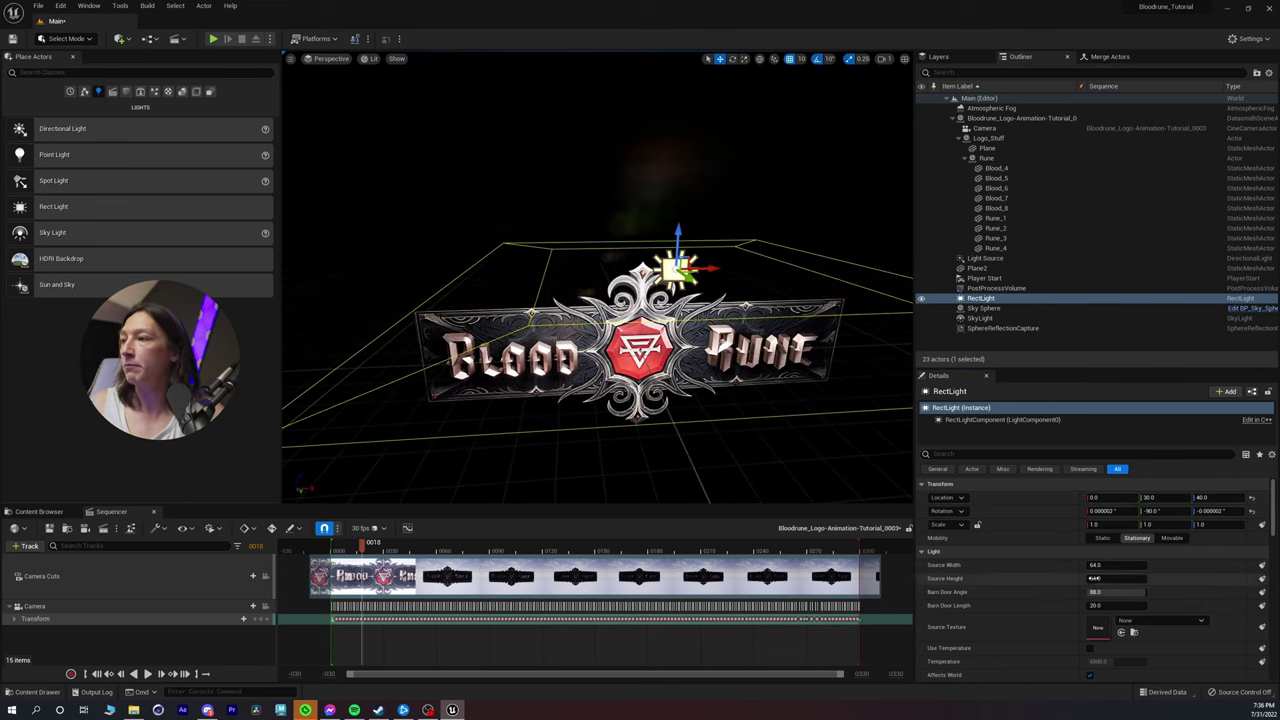
left_click_drag(1115, 565, 1142, 578)
right_click_drag(790, 390, 755, 365)
left_click_drag(707, 321, 680, 304)
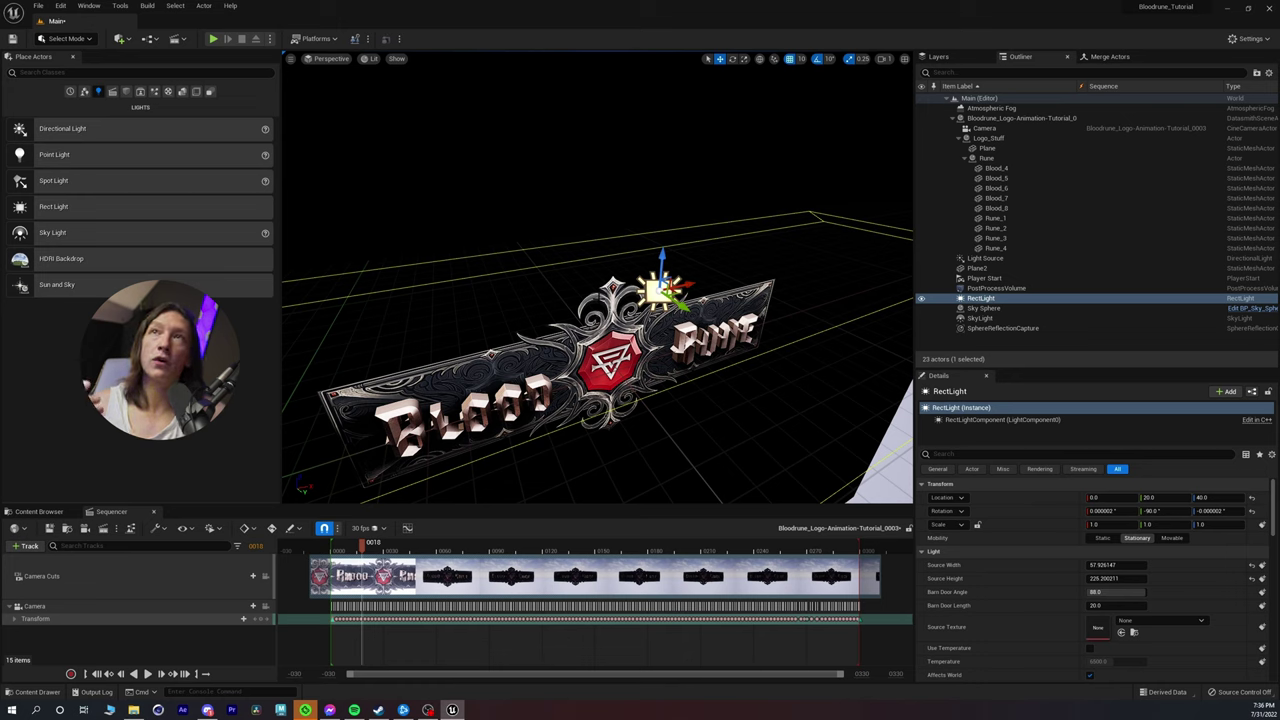
left_click_drag(662, 264, 643, 207)
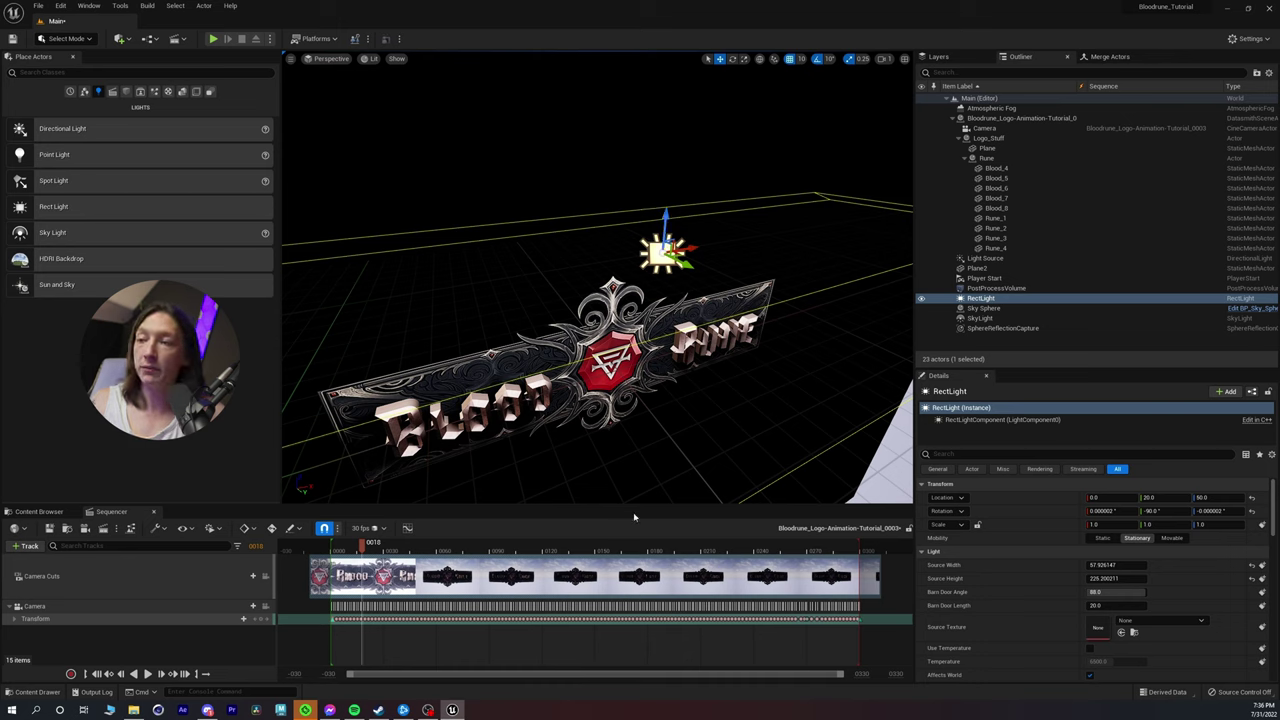
Step: Duplicate the Rect Light and set the copy's X location to 0
left_click(980, 298)
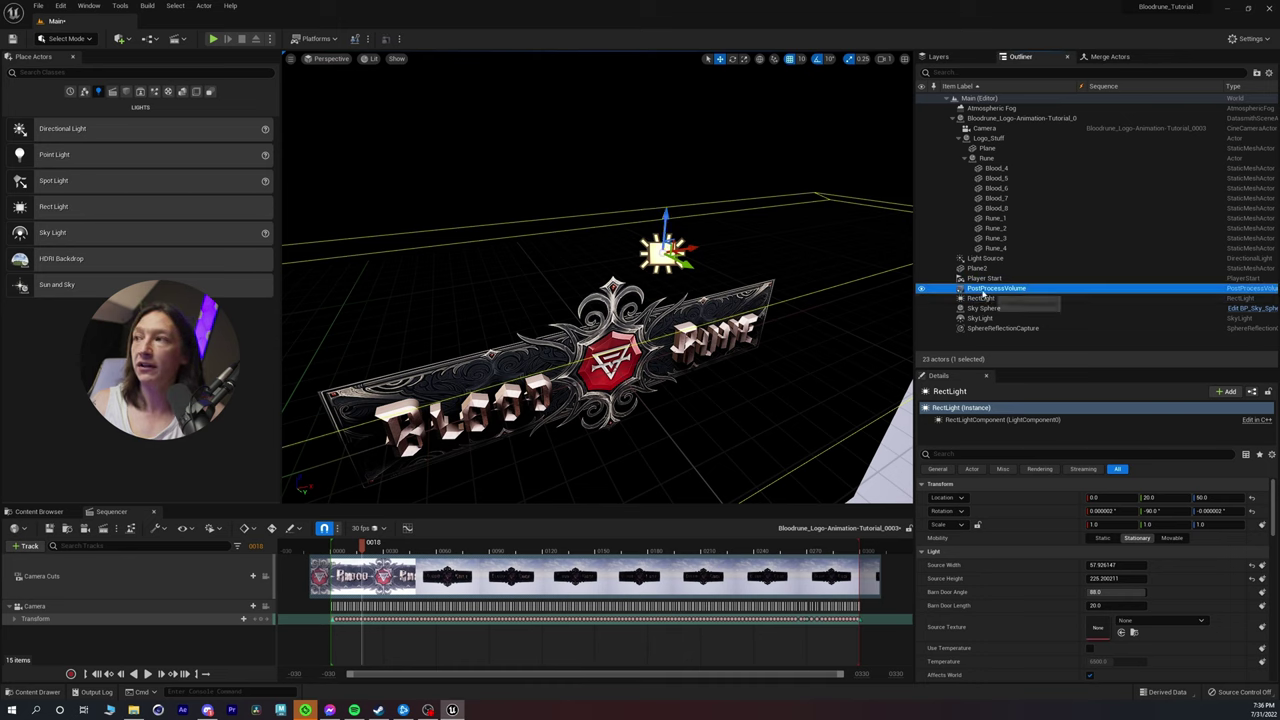
key("ctrl+d")
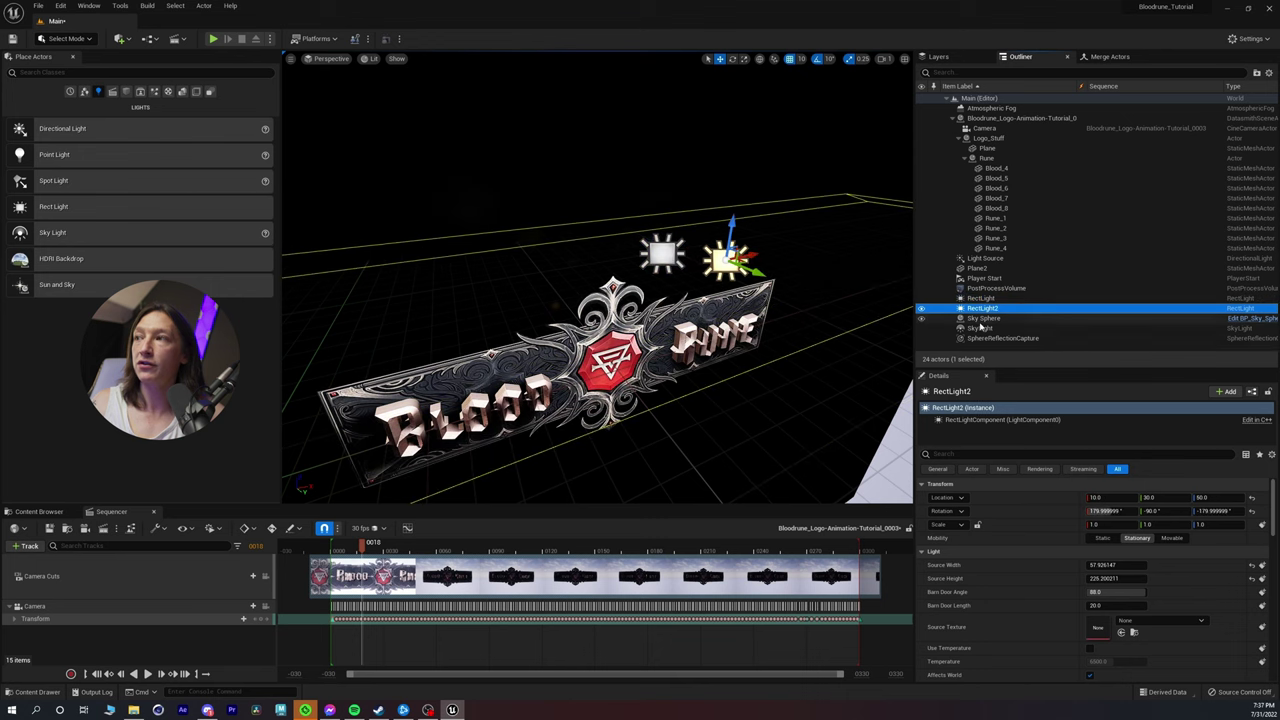
left_click(984, 299)
left_click(984, 309)
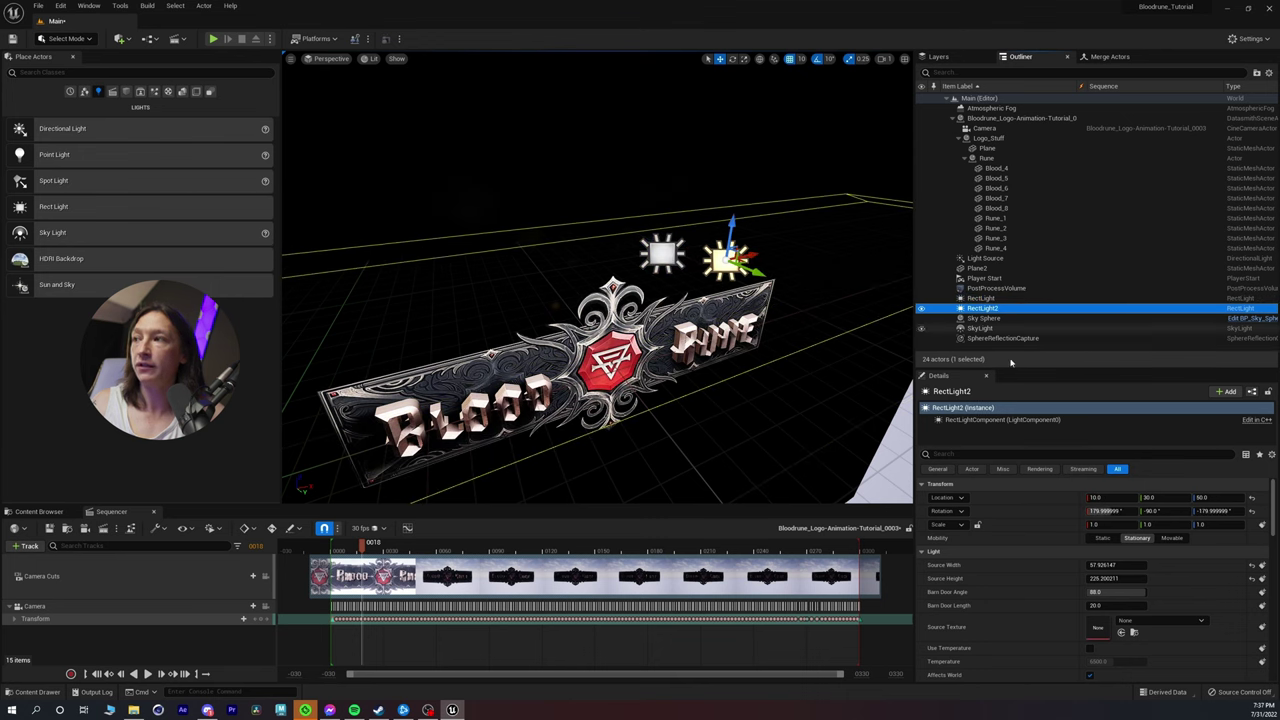
left_click(1100, 497)
type("0")
key("Return")
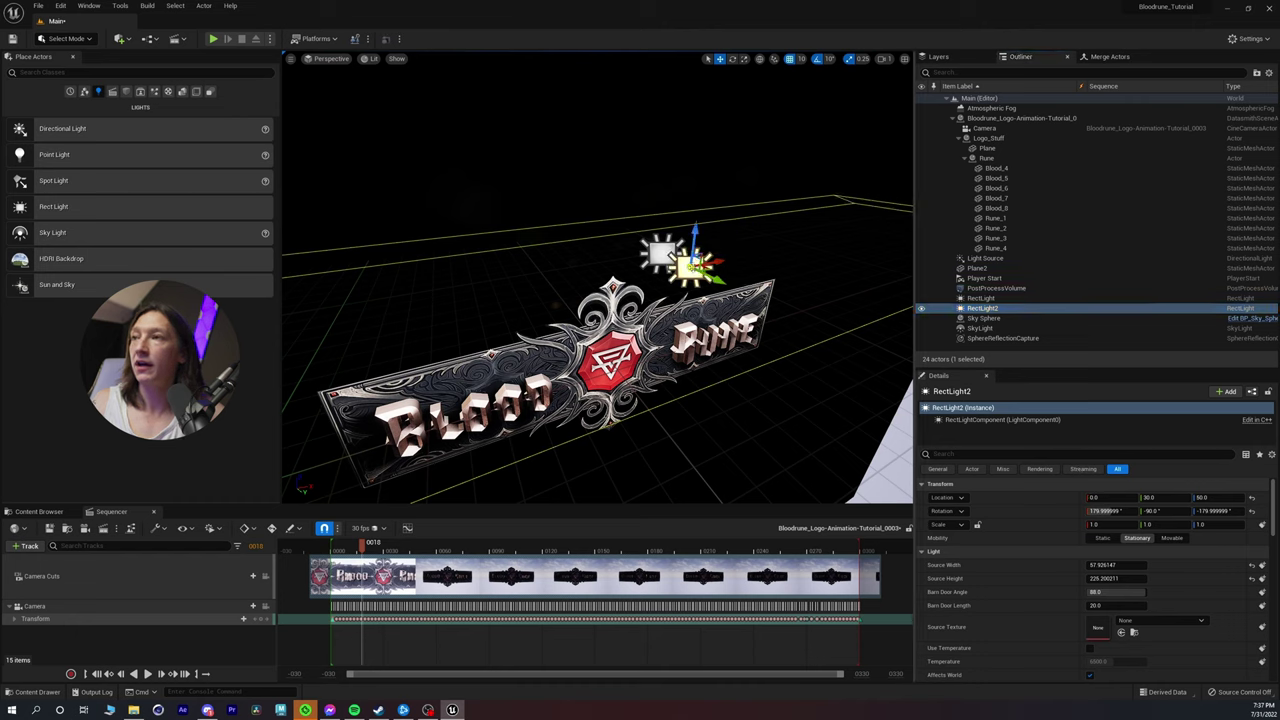
Step: Rotate the duplicated light to a 40° upward pitch and move it below the logo to Y -10, Z -30
key("e")
left_click_drag(732, 256, 739, 352)
key("w")
left_click_drag(696, 243, 698, 471)
right_click_drag(698, 471, 676, 508)
left_click_drag(698, 470, 623, 393)
mouse_move(623, 393)
right_mouse_down()
mouse_move(545, 382)
mouse_move(610, 393)
right_mouse_up()
Step: Open BlackMaterial_Inst and enable its scalar overrides, with Roughness at 0.272 and Specular at 0.05
left_click(38, 511)
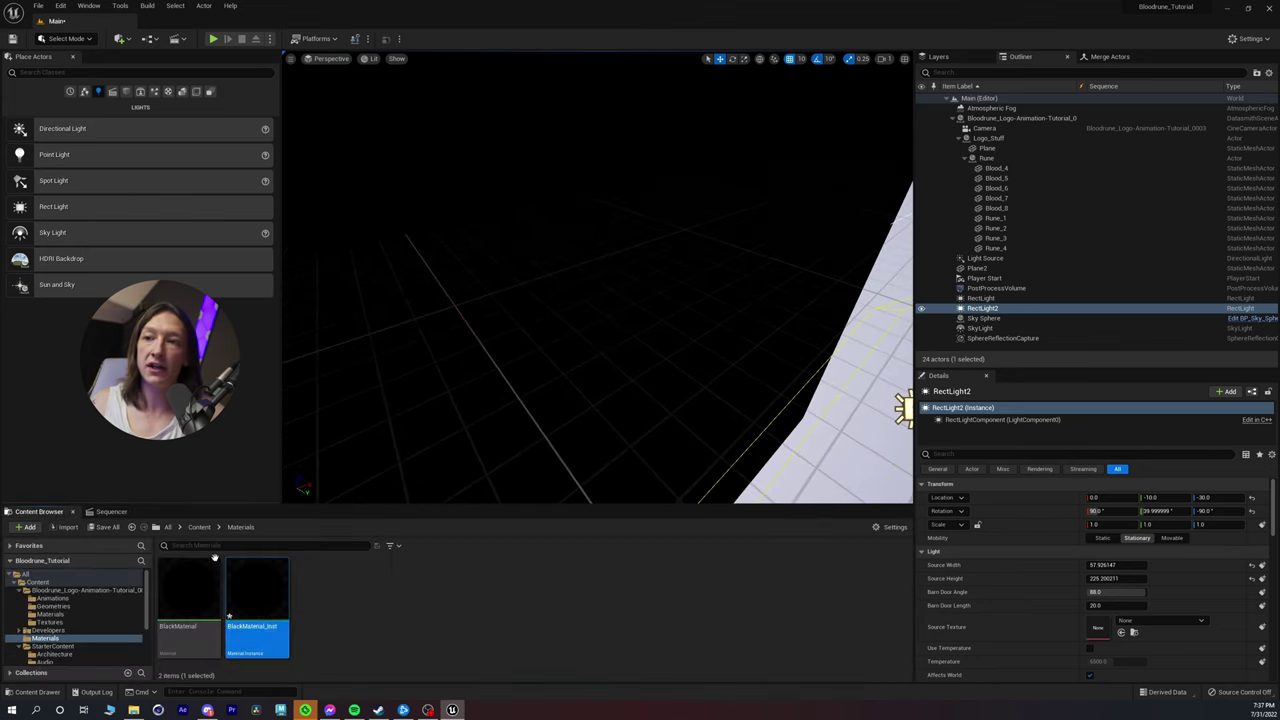
double_click(243, 603)
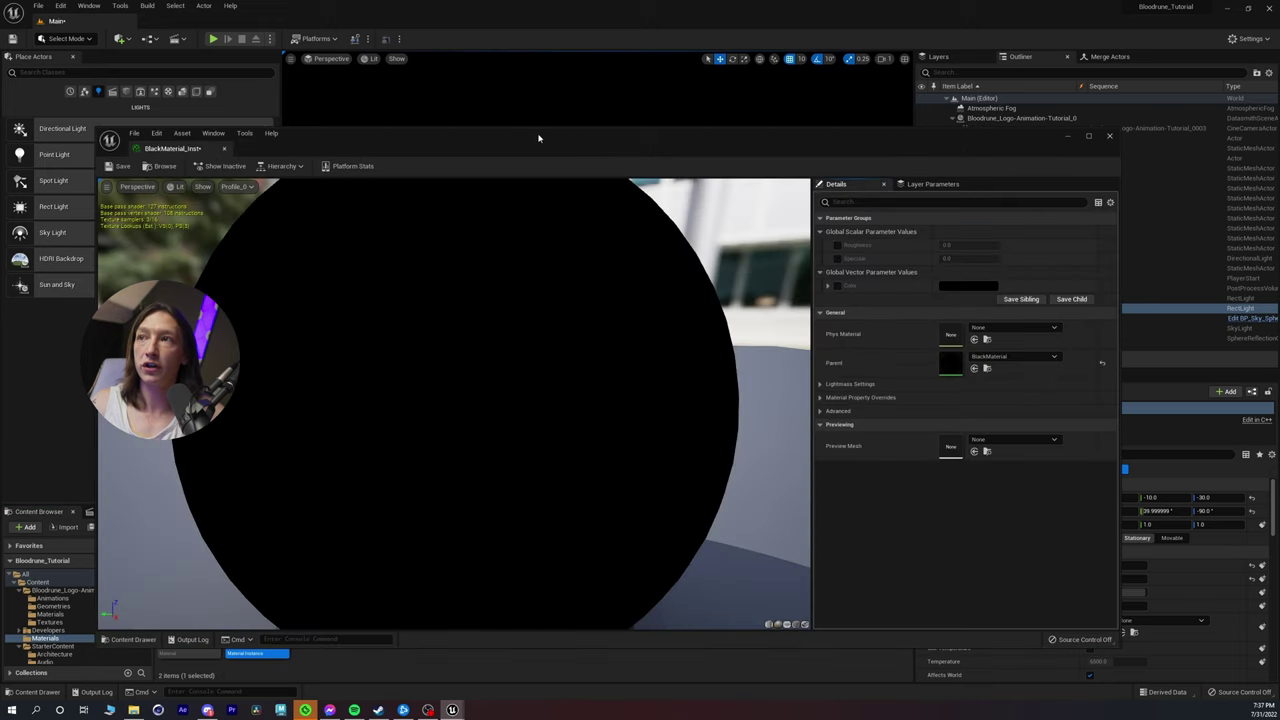
left_click_drag(538, 138, 587, 140)
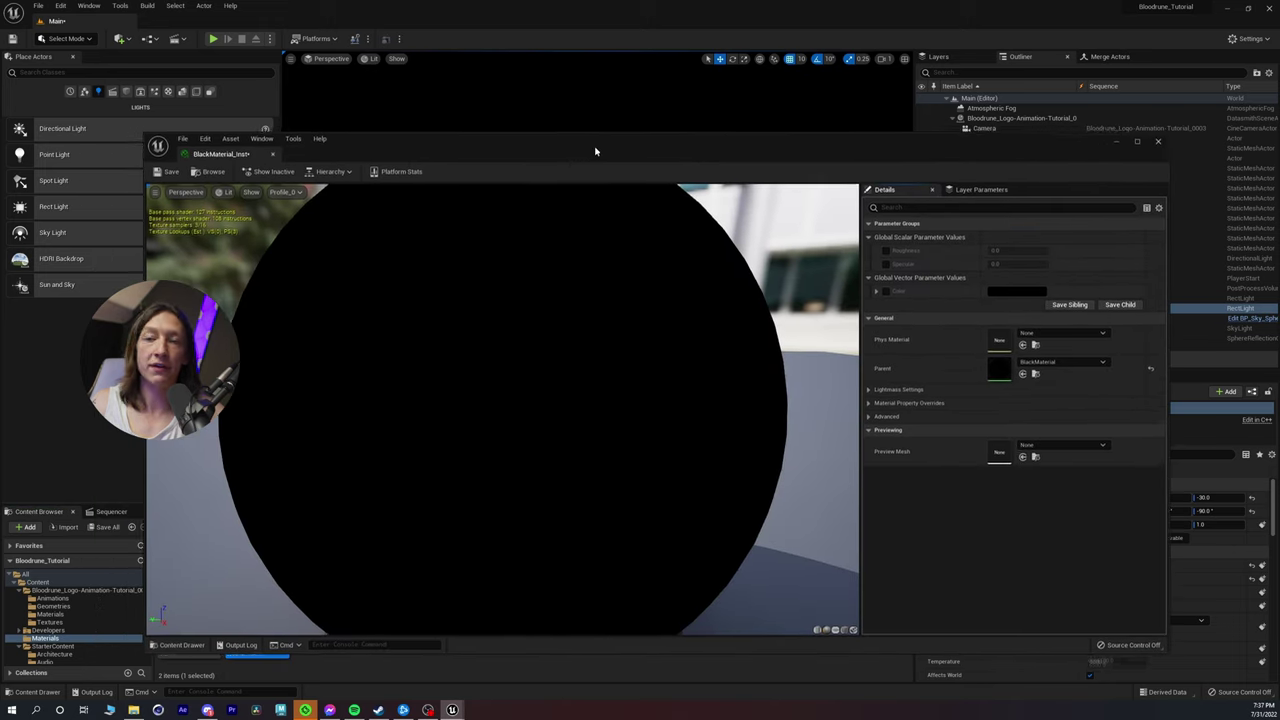
left_click(887, 261)
left_click_drag(1004, 249, 1020, 259)
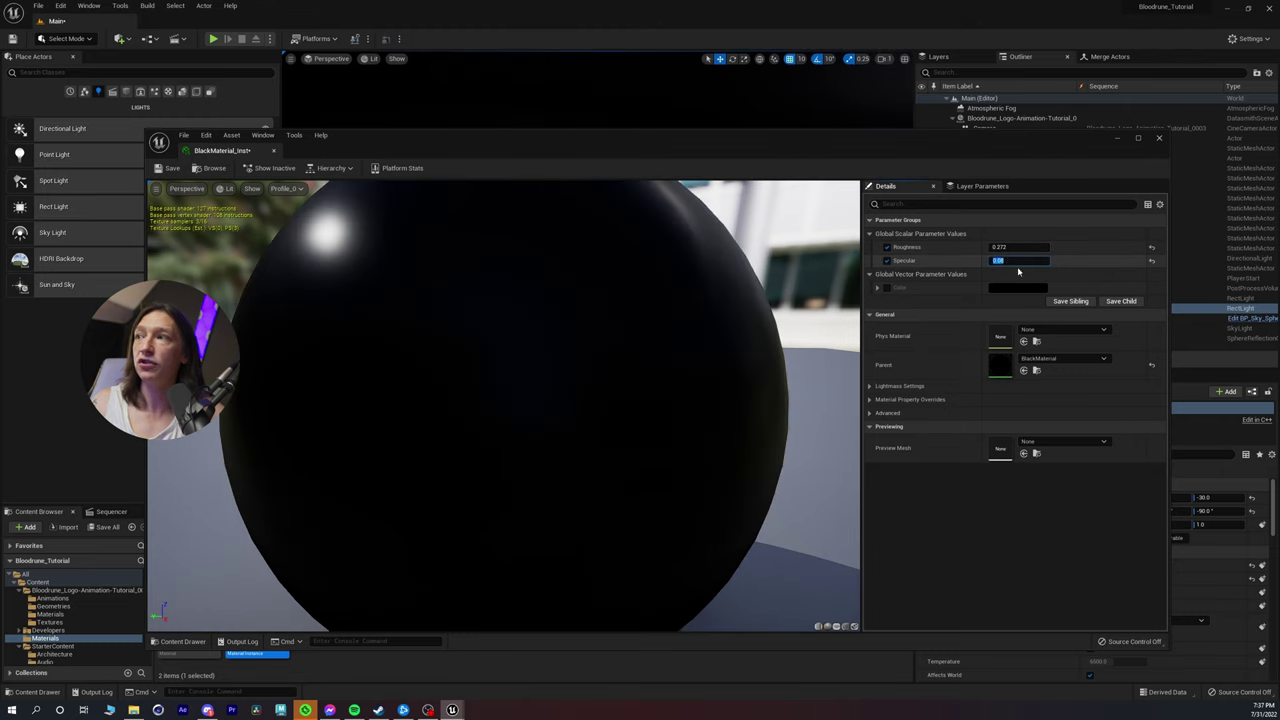
Step: Move the material instance editor clear of the viewport and set Roughness to 1 and Specular to 0.33
left_click_drag(676, 142, 514, 469)
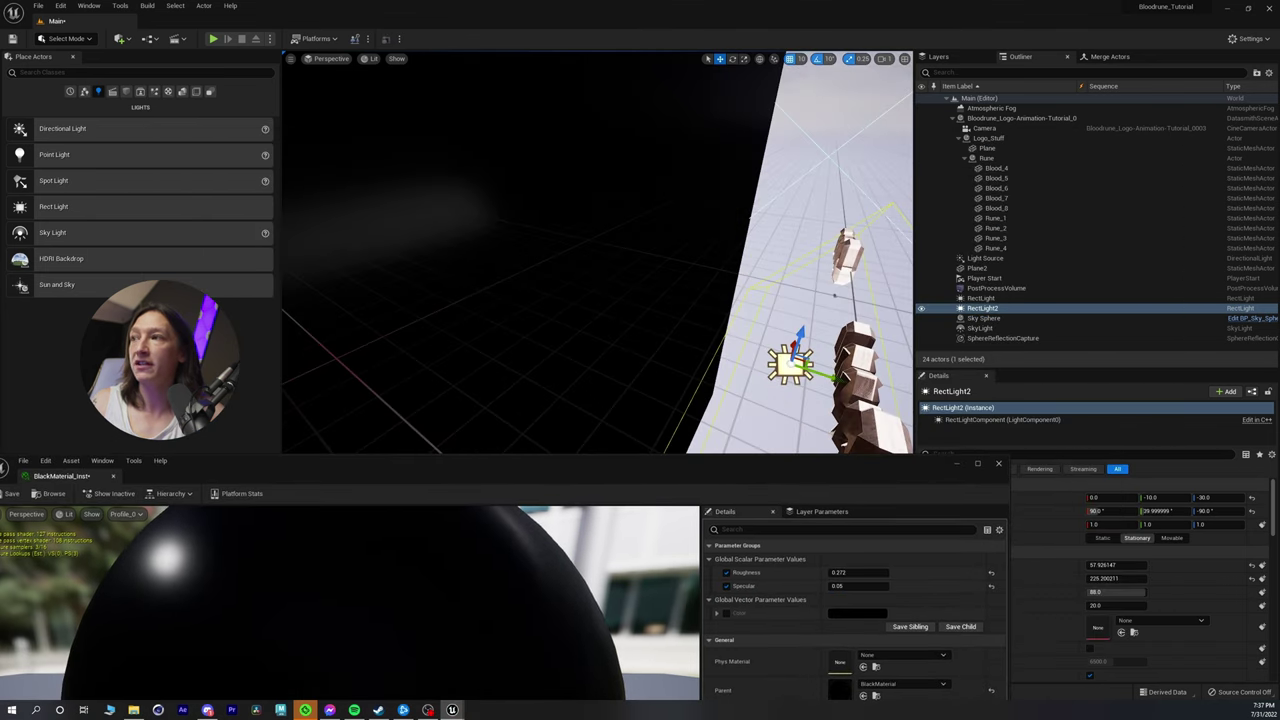
left_click_drag(768, 480, 728, 313)
left_click_drag(820, 405, 870, 405)
left_click(797, 404)
type("1")
key("Return")
key("Return")
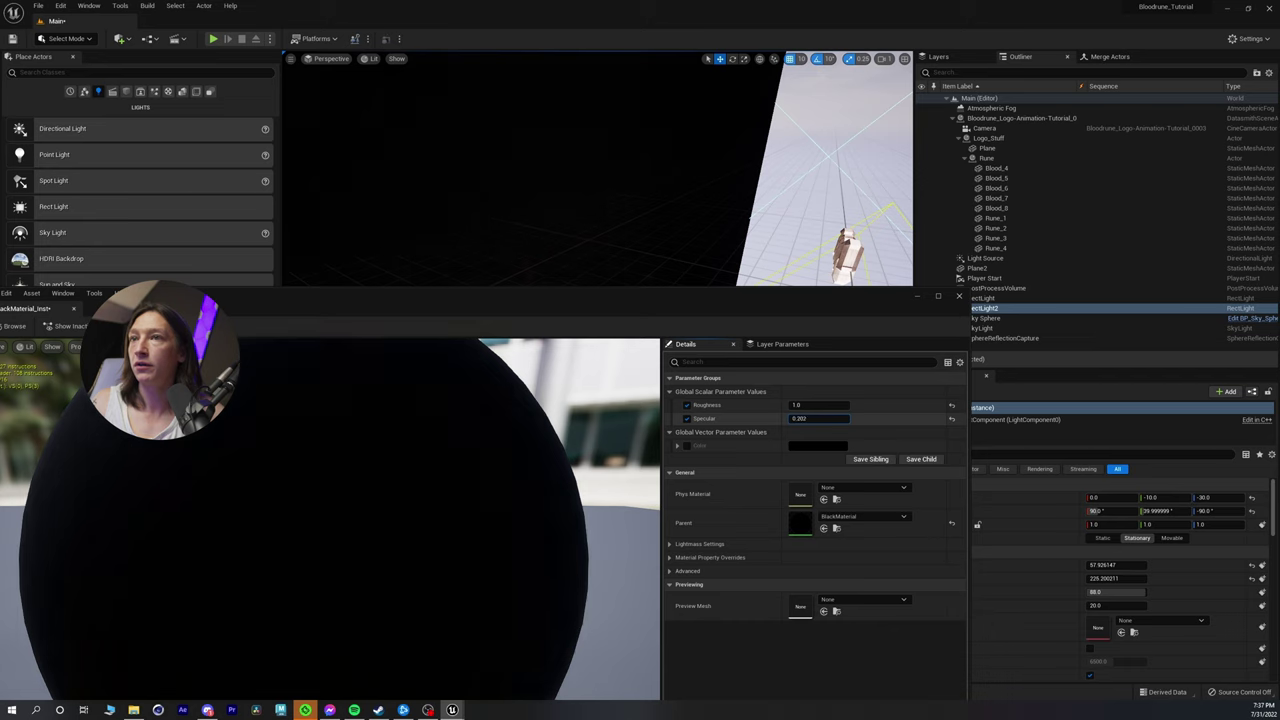
key("Return")
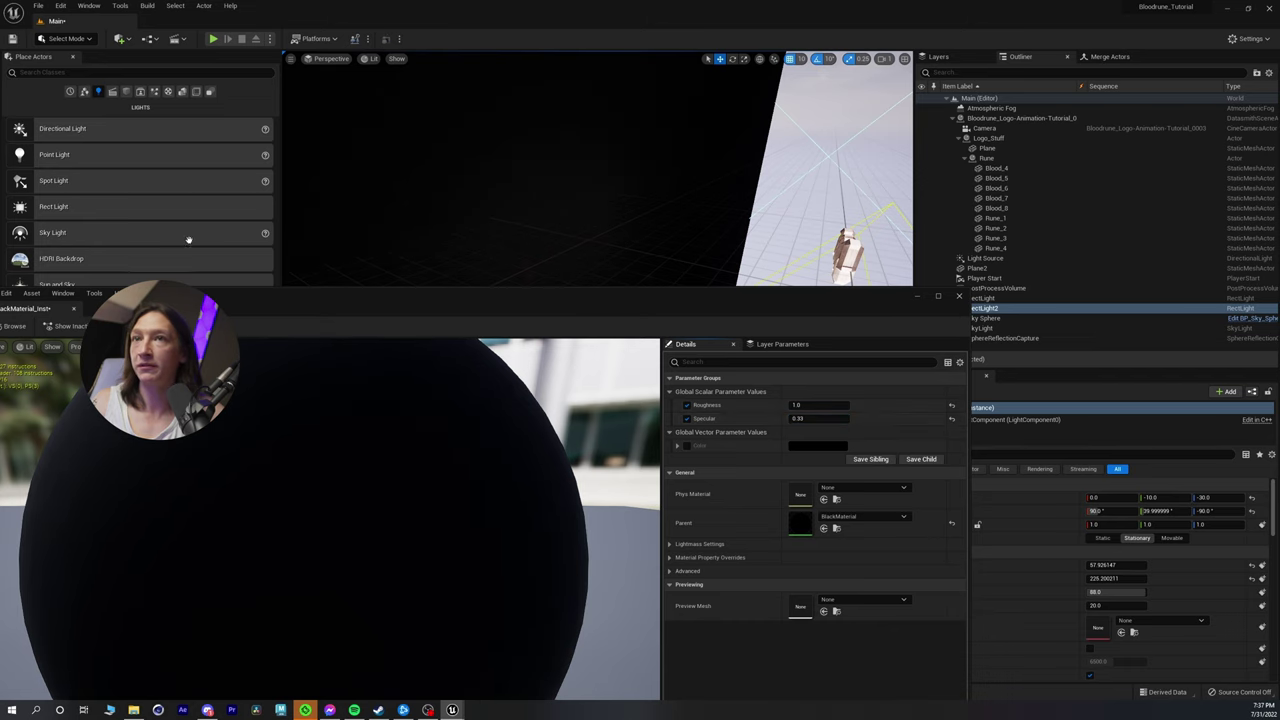
Step: Save the level, move the material instance editor out of the way and view the lit logo up close
left_click(11, 38)
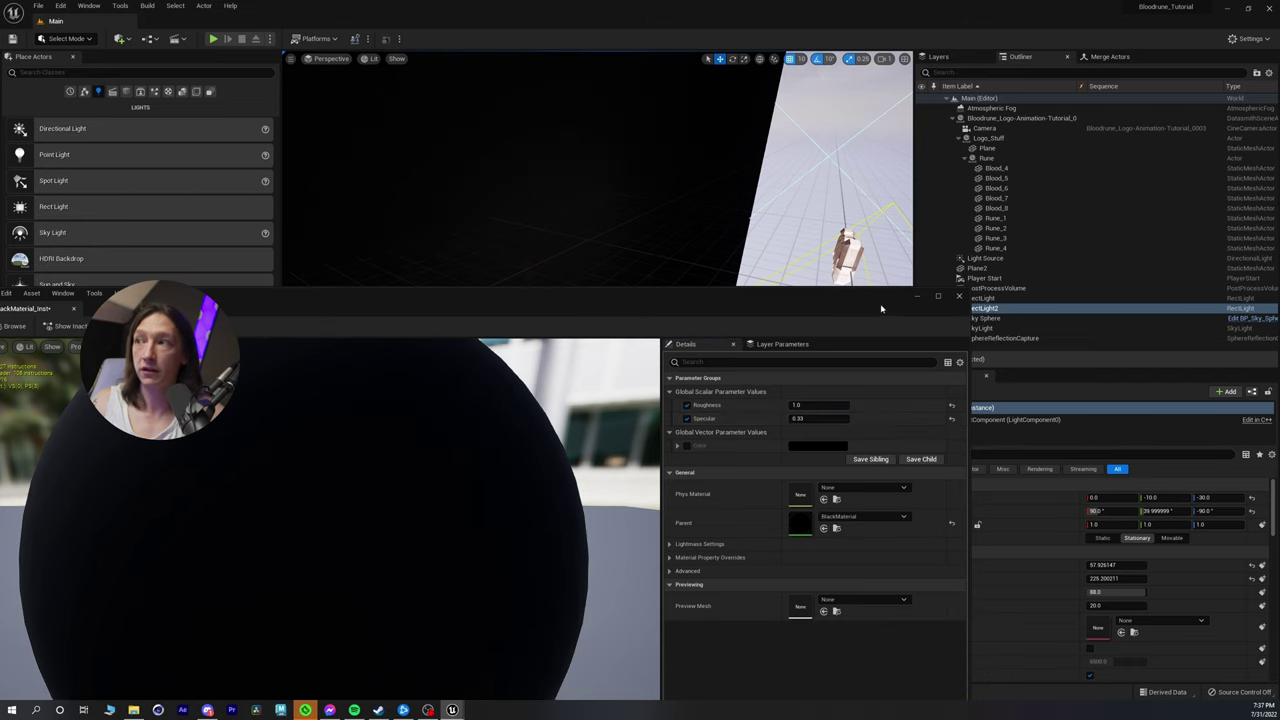
left_click_drag(868, 308, 0, 170)
right_click_drag(600, 290, 636, 290)
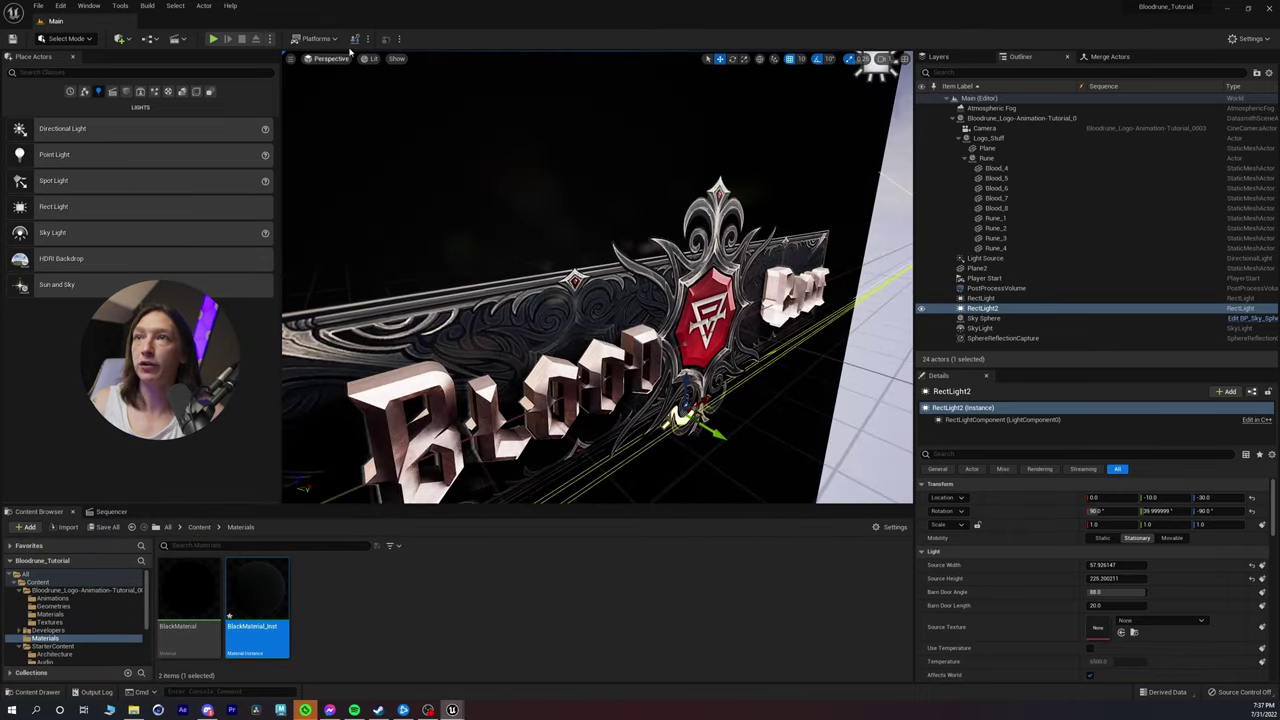
Step: View the scene through the Camera and rename the rect light below the logo as BG Light
left_click(336, 62)
left_click(341, 170)
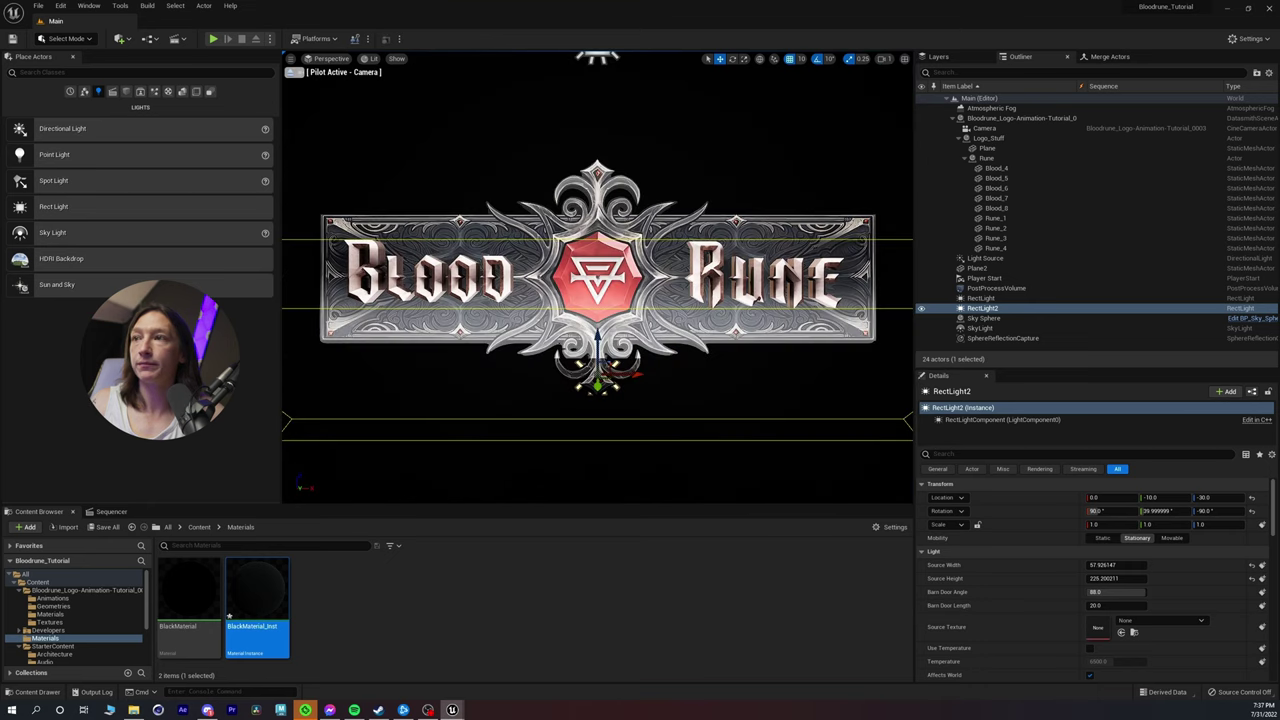
left_click(982, 309)
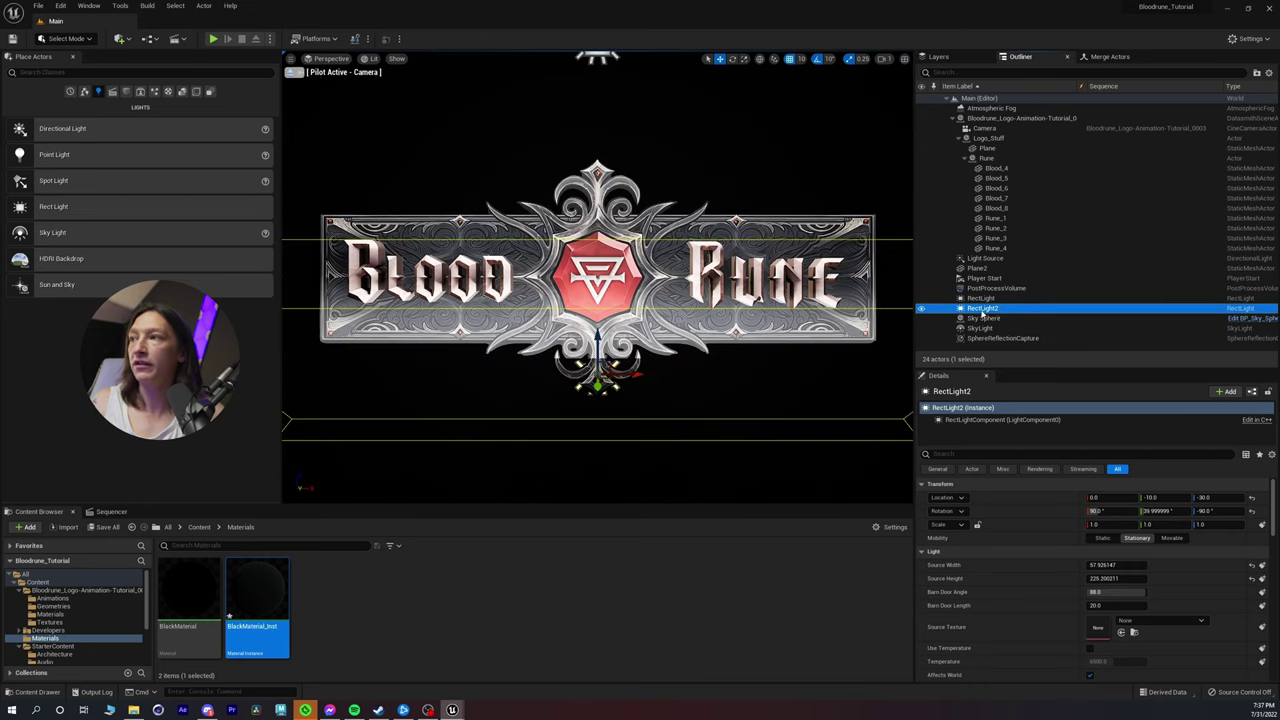
key("F2")
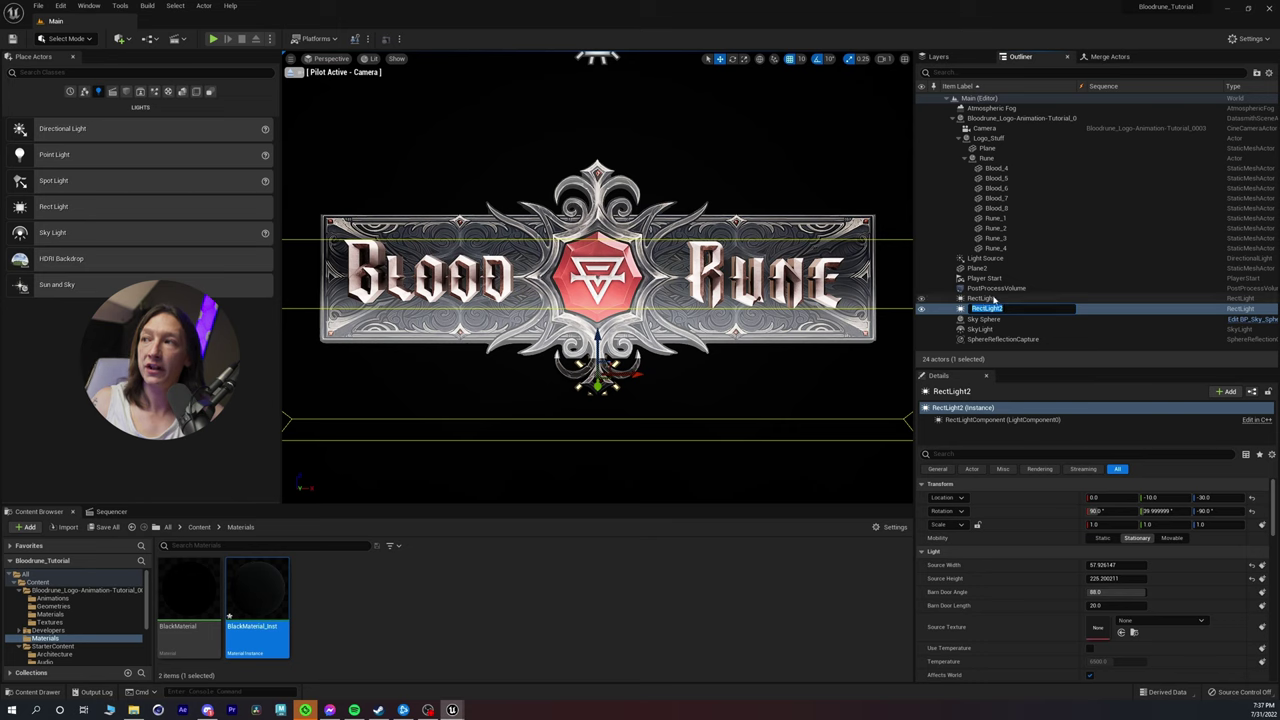
type("BG L")
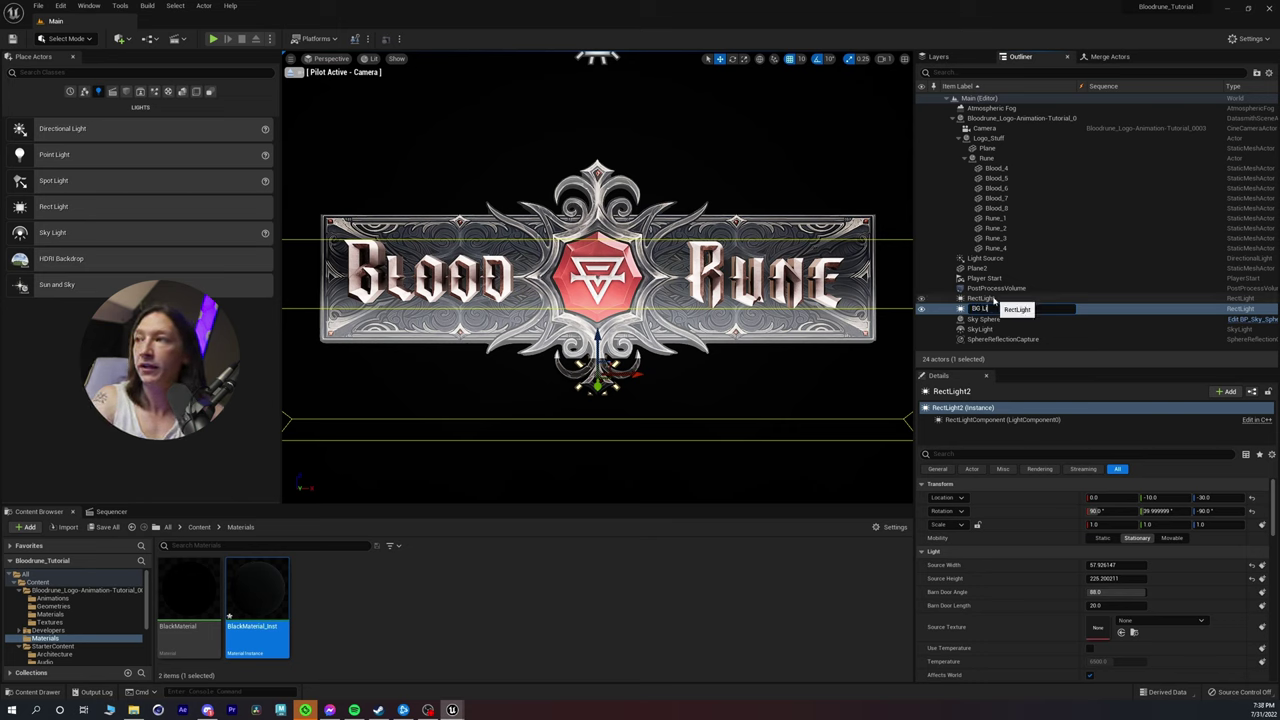
type("ight")
key("Return")
left_click_drag(596, 346, 597, 464)
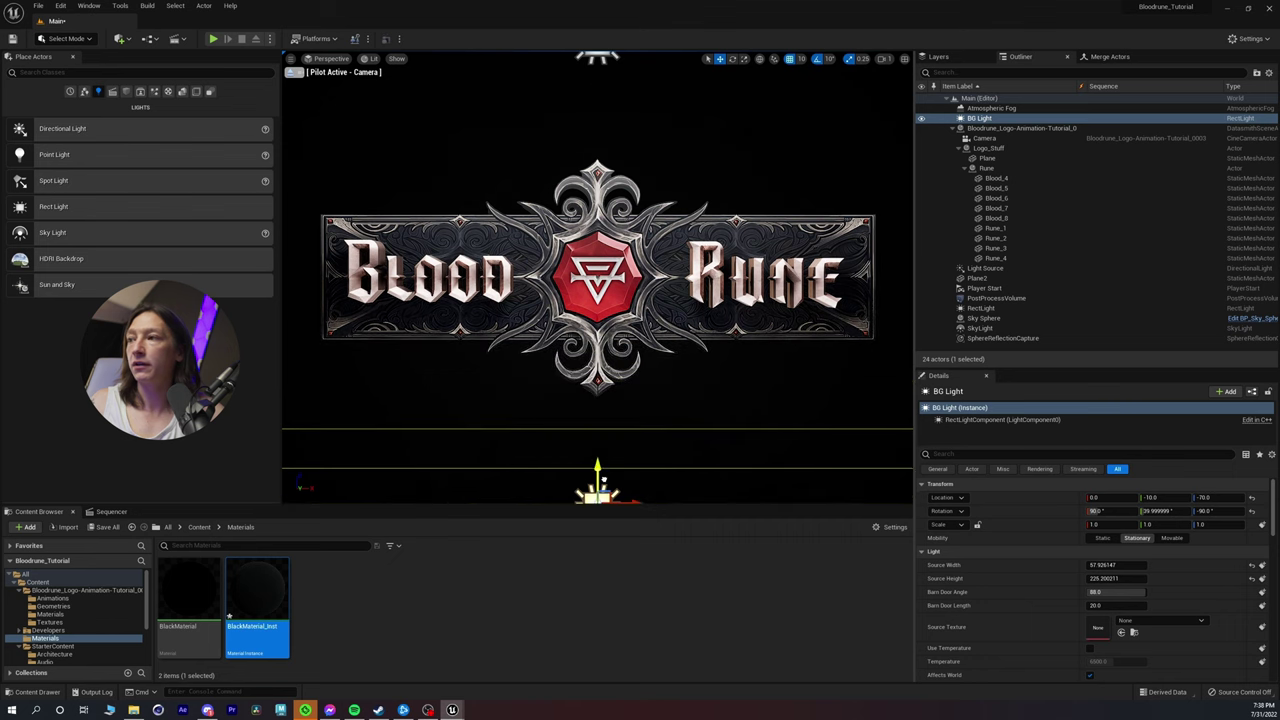
mouse_move(1210, 498)
left_mouse_down()
mouse_move(1190, 498)
mouse_move(1226, 497)
mouse_move(1200, 508)
left_mouse_up()
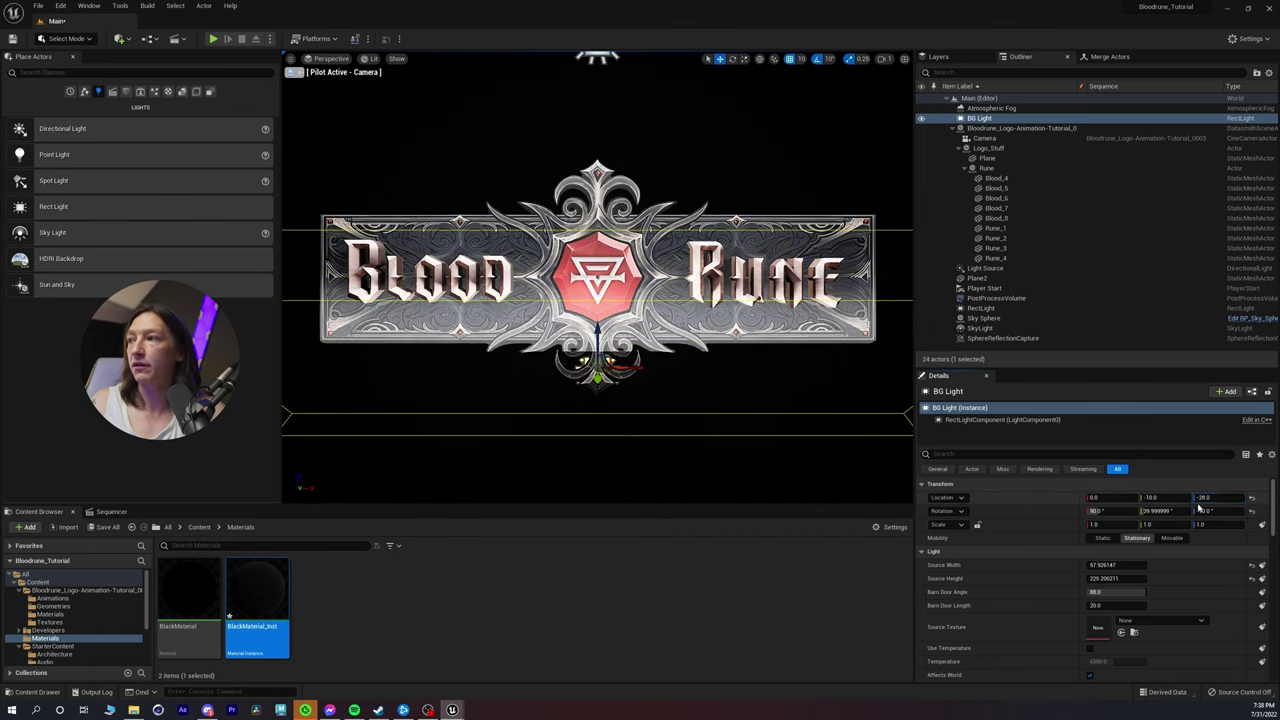
key("ctrl+z")
key("ctrl+z")
key("ctrl+z")
key("ctrl+z")
Step: Move BG Light behind and far below the logo, to about Y -86, Z -160
left_click_drag(1165, 498, 1106, 498)
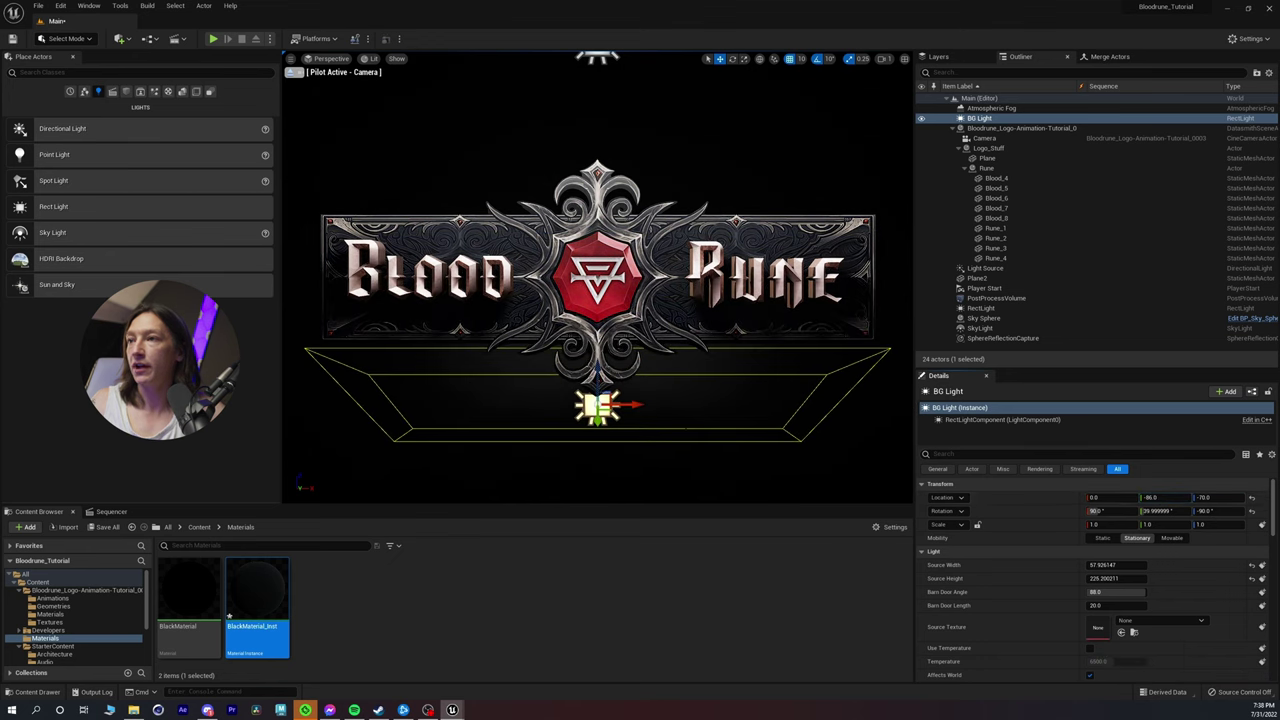
left_click_drag(597, 375, 595, 494)
left_click_drag(1178, 497, 1168, 497)
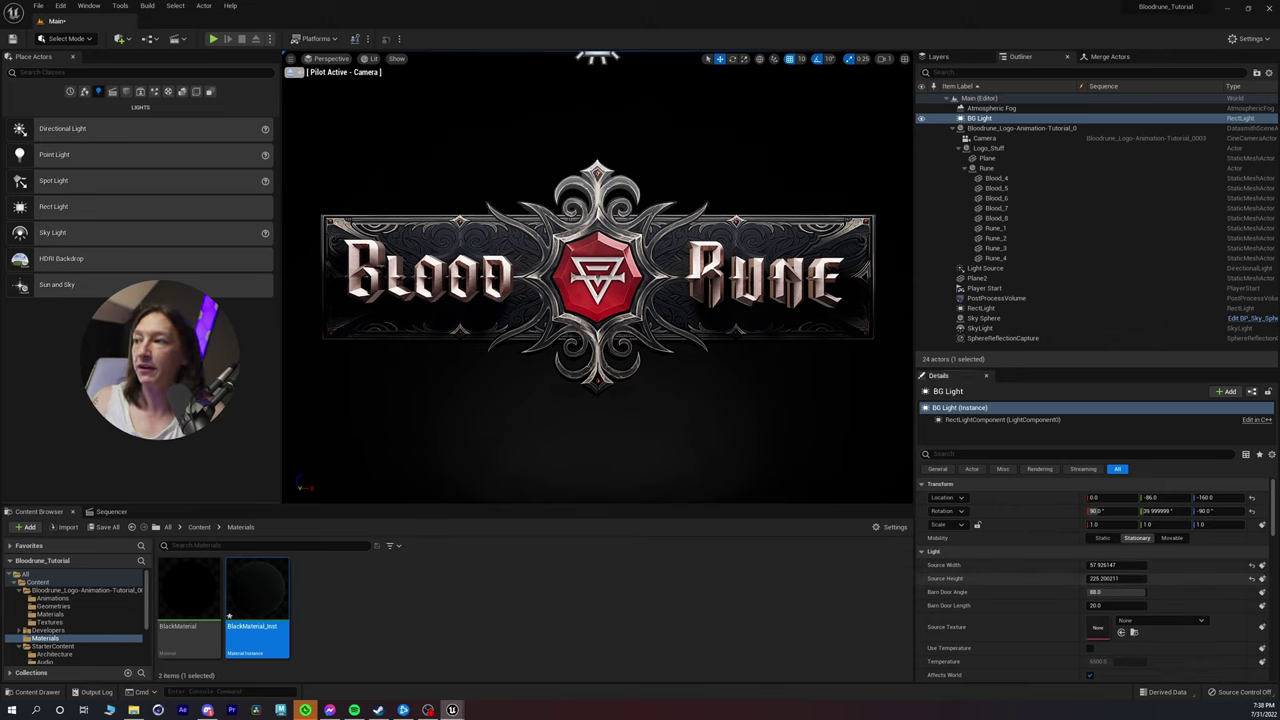
Step: Enlarge BG Light's source height to about 810 and adjust its intensity
left_click_drag(1116, 579, 1146, 579)
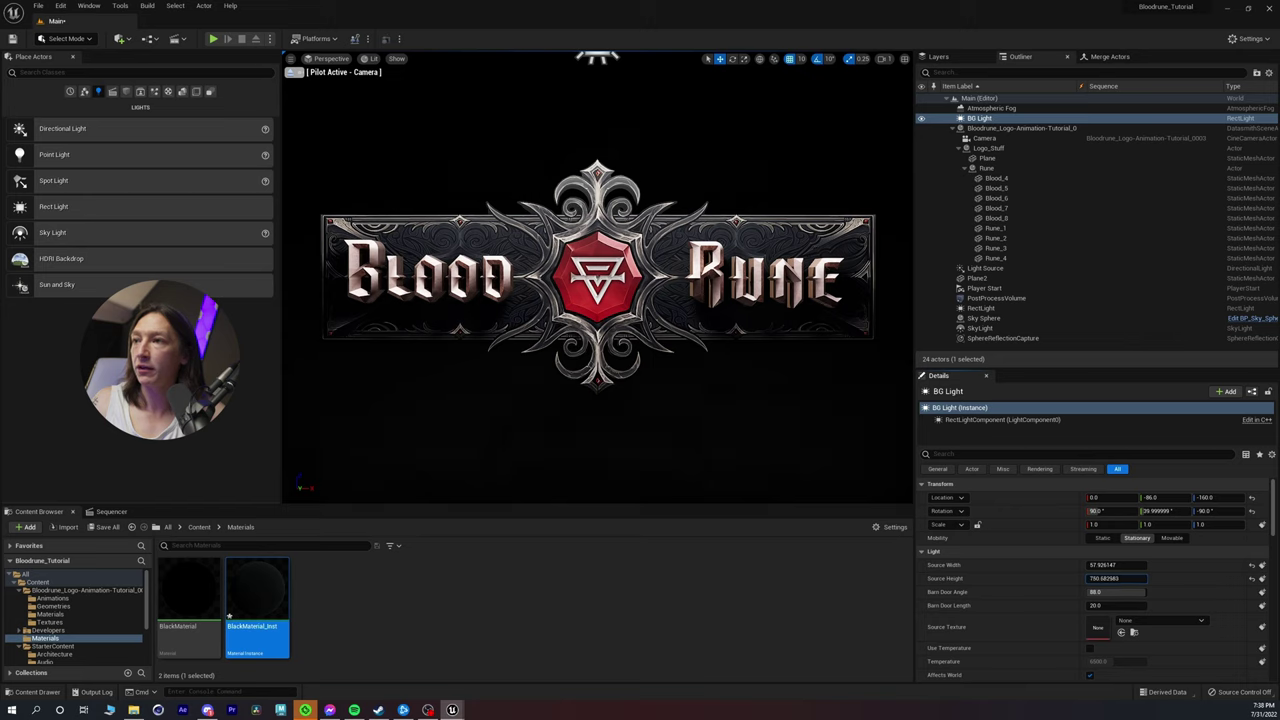
left_click_drag(1116, 579, 1119, 579)
scroll(1060, 607, "down", 2)
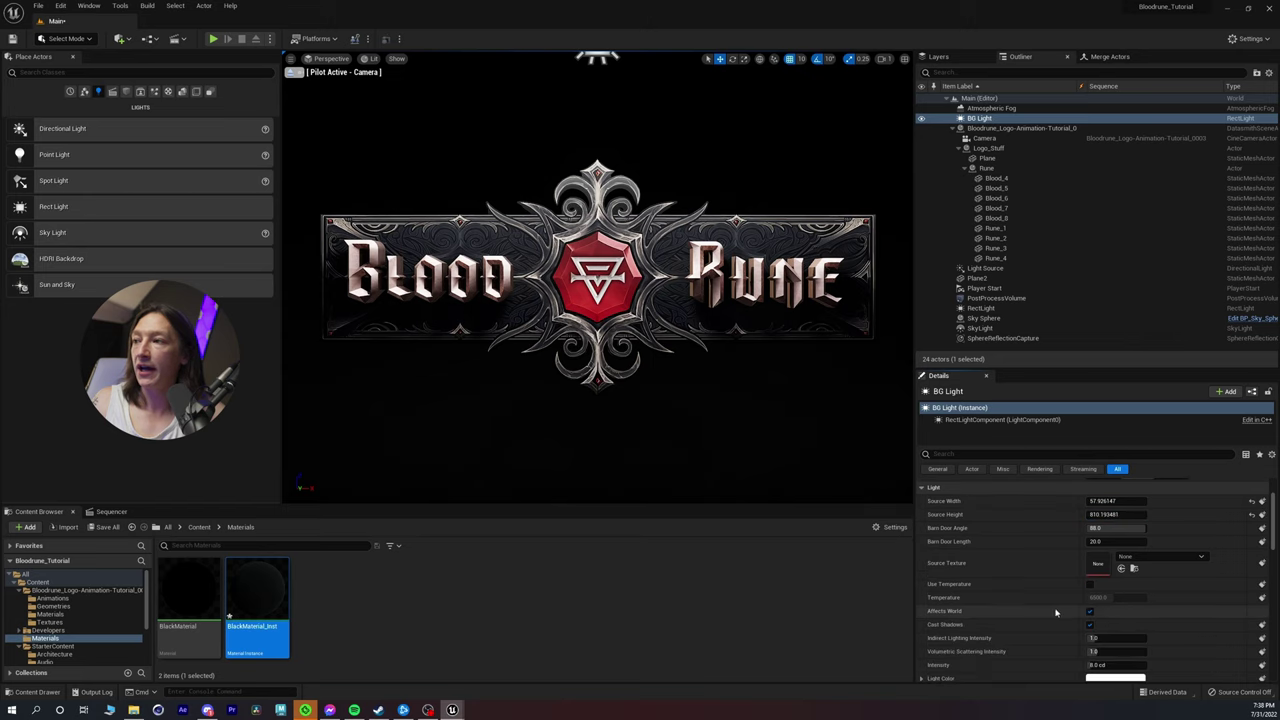
mouse_move(1102, 665)
left_mouse_down()
mouse_move(1124, 665)
mouse_move(1094, 665)
left_mouse_up()
Step: Set BG Light's color to a dark red sampled from the logo's central gem
scroll(1050, 653, "down", 3)
left_click(1100, 636)
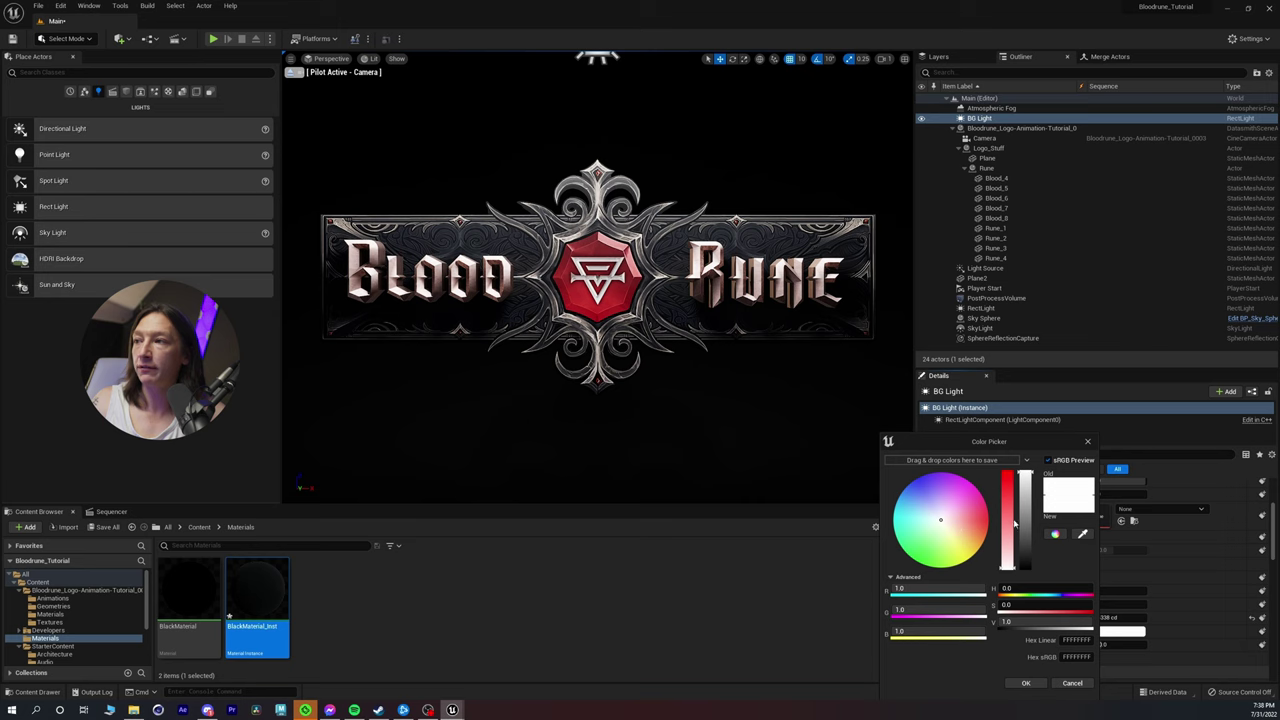
left_click(1080, 534)
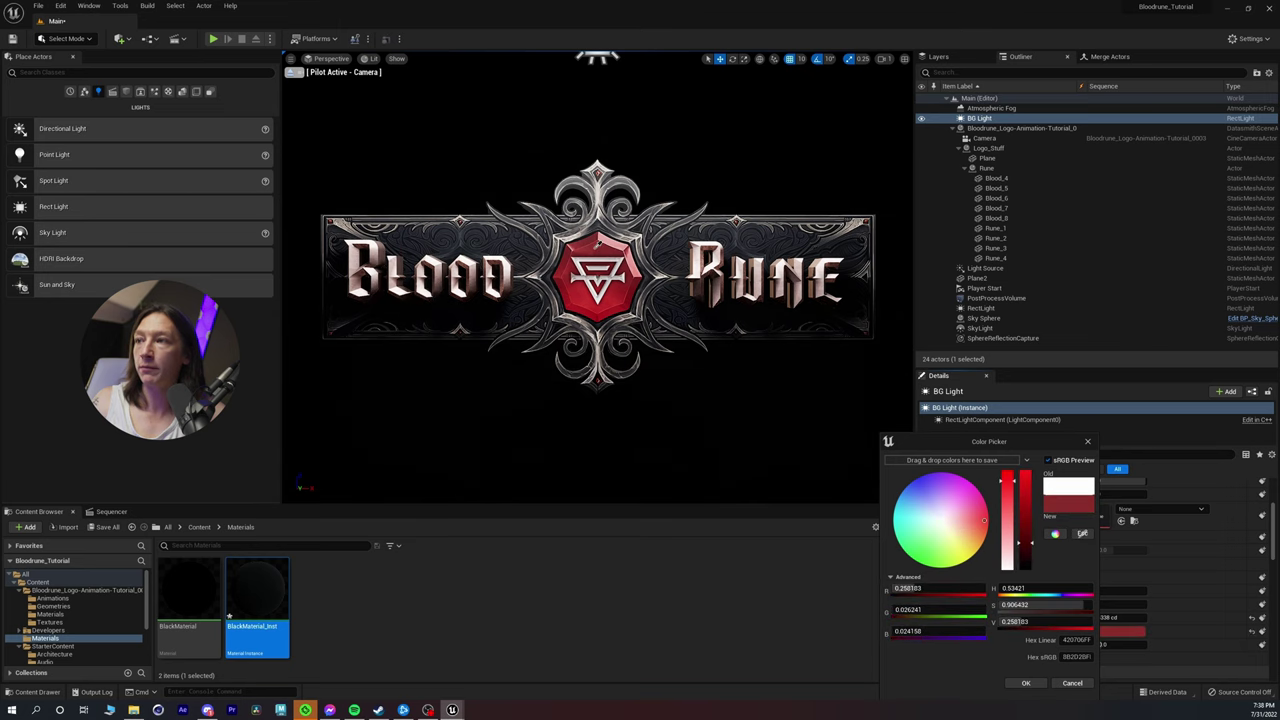
left_click(597, 243)
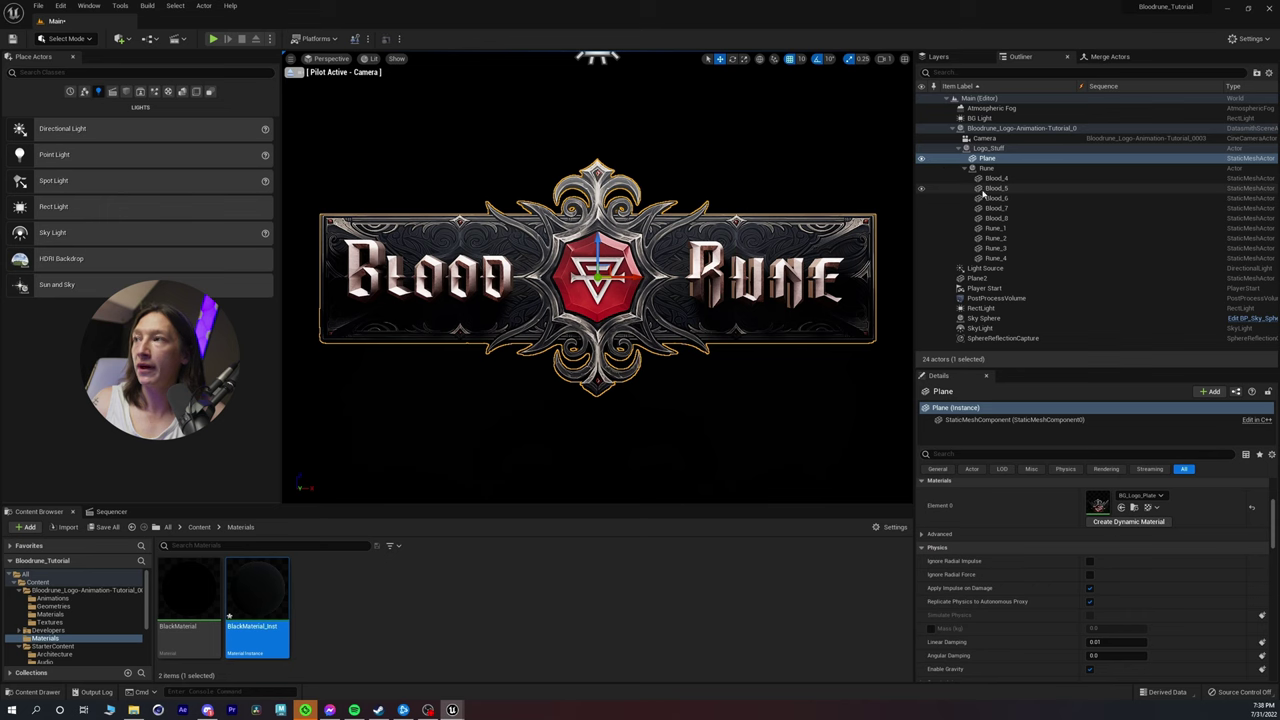
Step: Set BG Light's intensity to 250 cd and extend its attenuation radius to about 9600
left_click(974, 120)
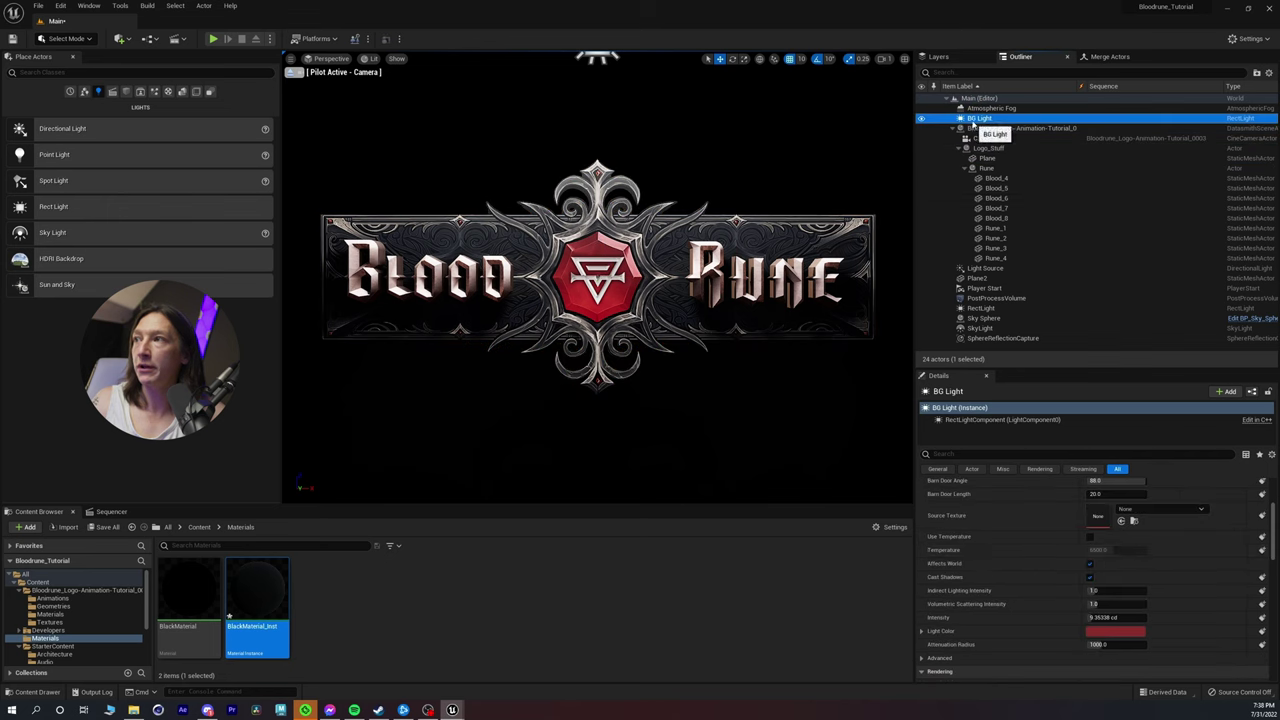
left_click(1115, 617)
type("150")
key("Return")
type("160")
key("Return")
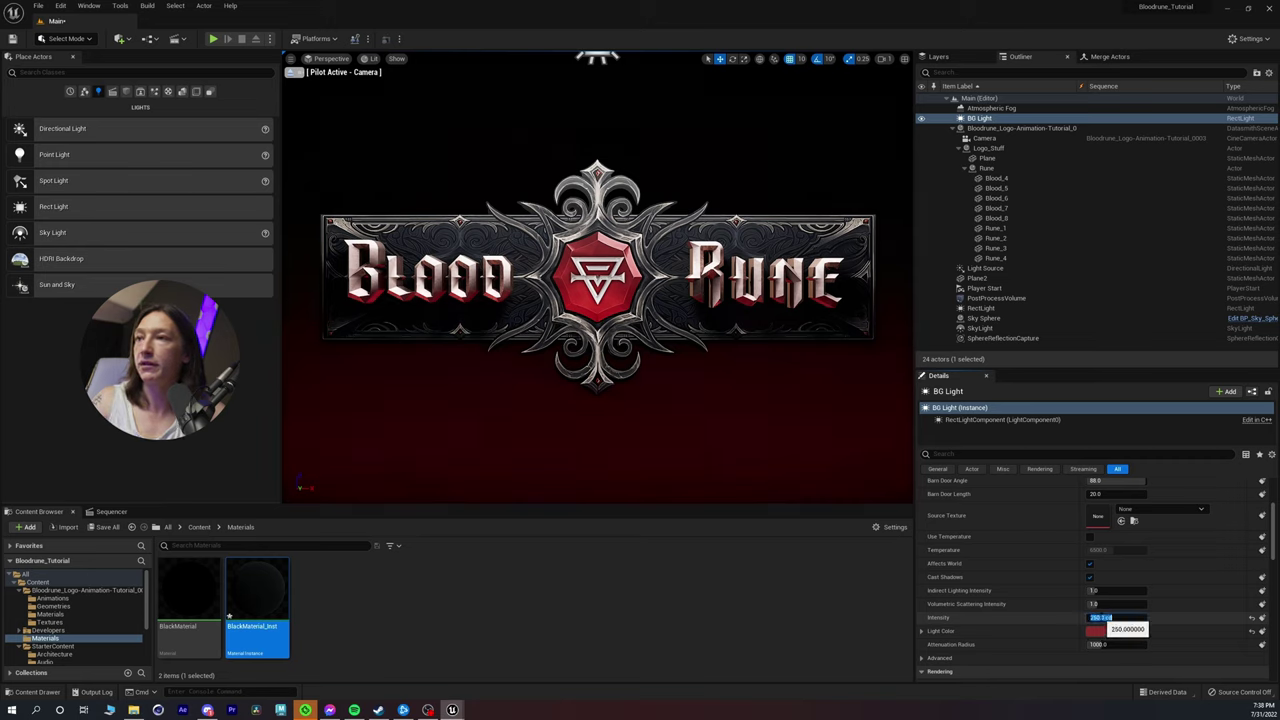
key("Tab")
left_click_drag(1145, 645, 1139, 645)
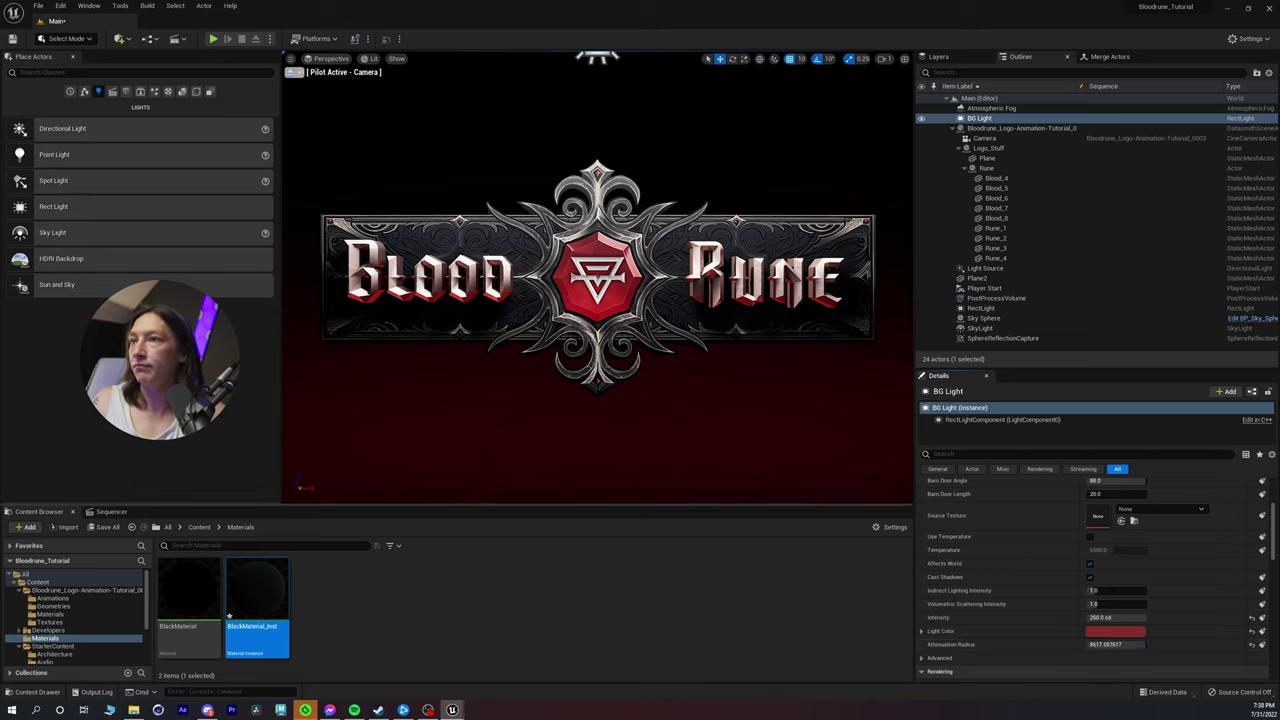
key("Escape")
Step: Show the root Content folder and rename the rect light above the logo as Logo Light
left_click(199, 527)
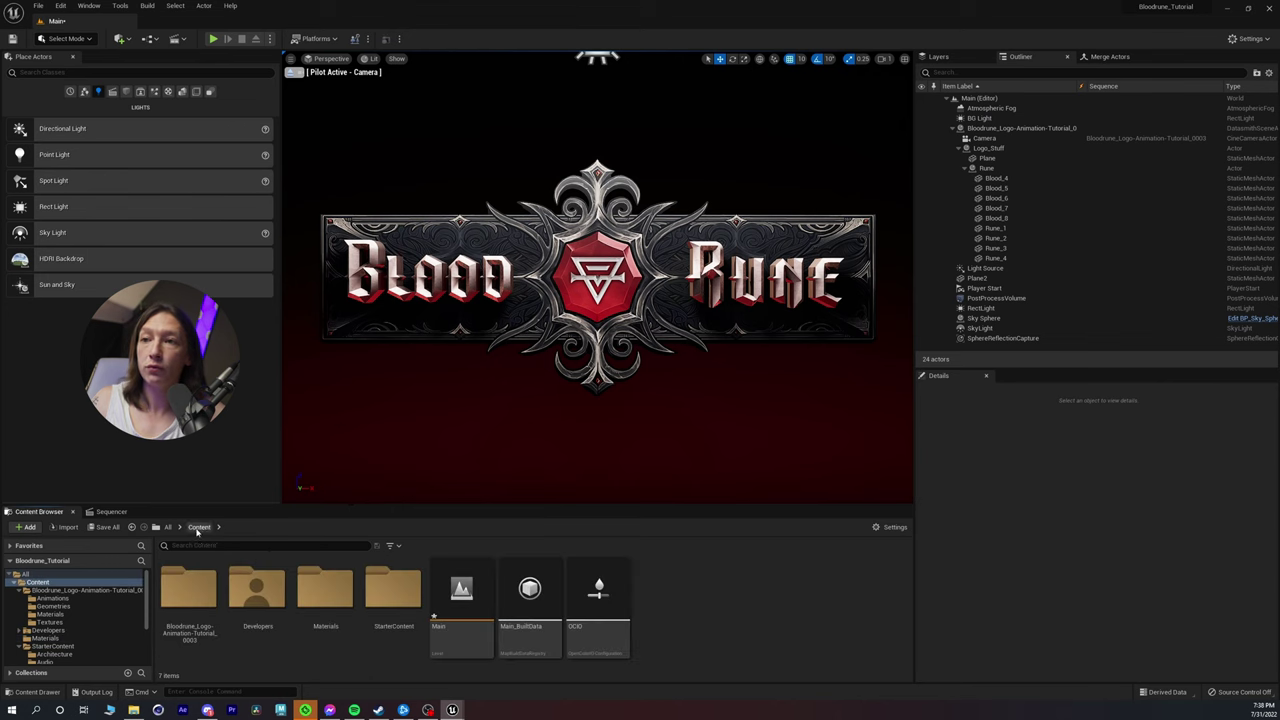
left_click(595, 58)
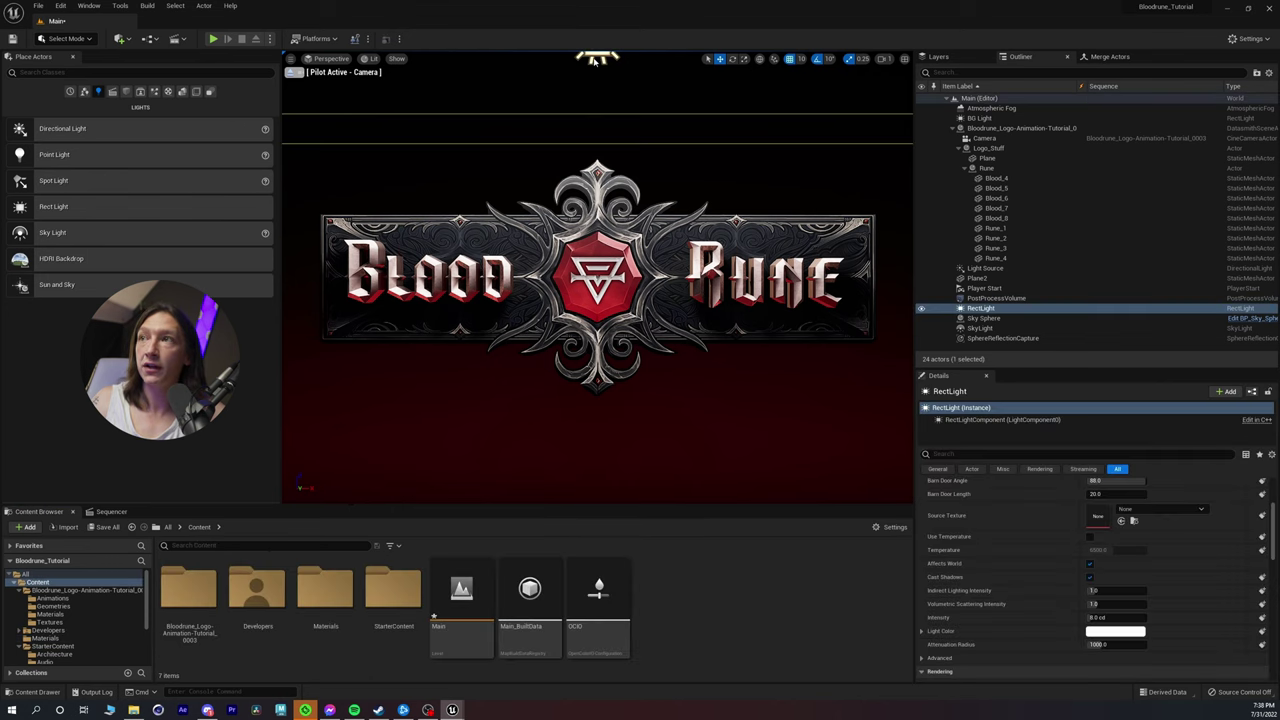
key("F2")
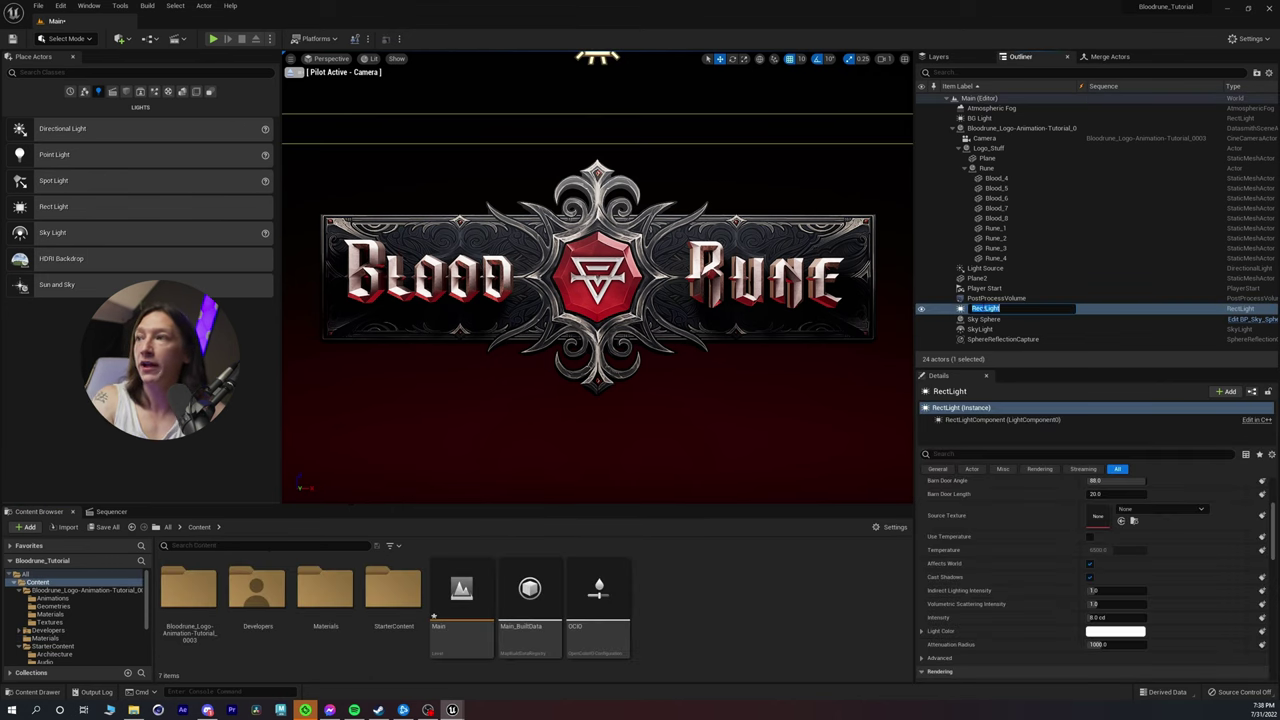
type("Logo Light")
key("Return")
Step: Adjust Logo Light's intensity and raise its attenuation radius to about 2222
scroll(1077, 577, "down", 1)
left_click(1110, 585)
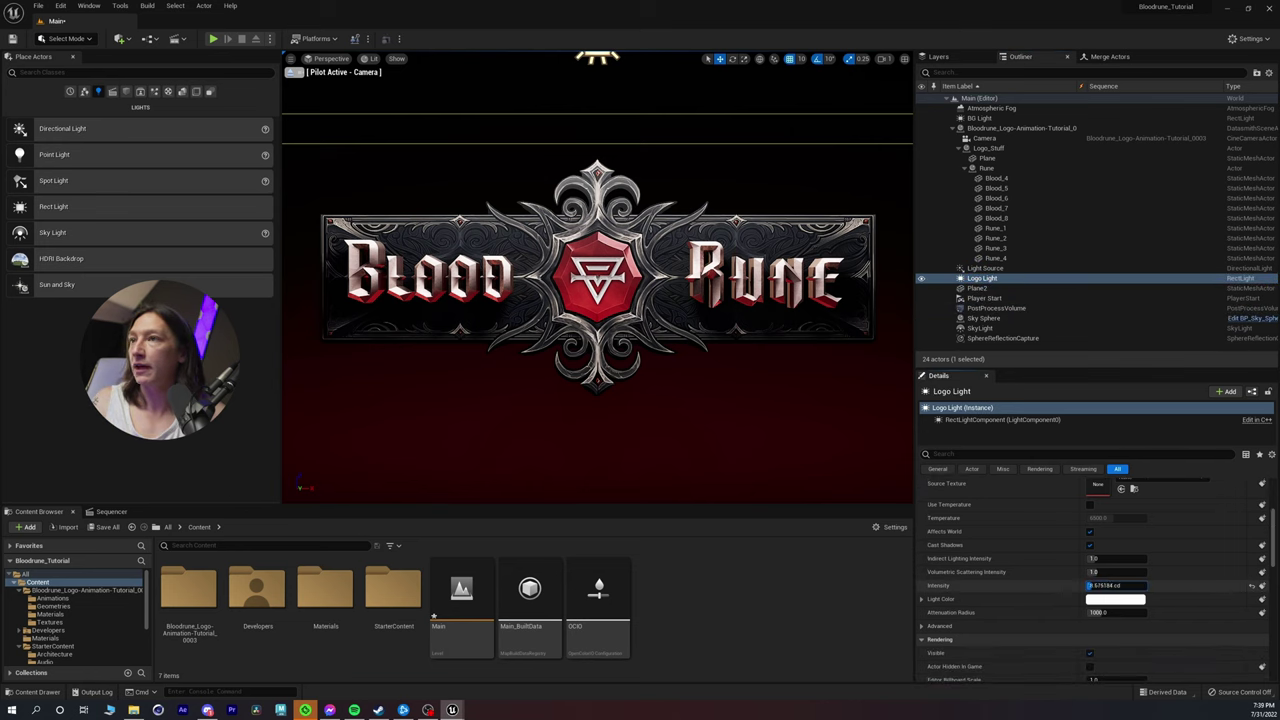
left_click_drag(1110, 585, 1102, 586)
left_click(1099, 612)
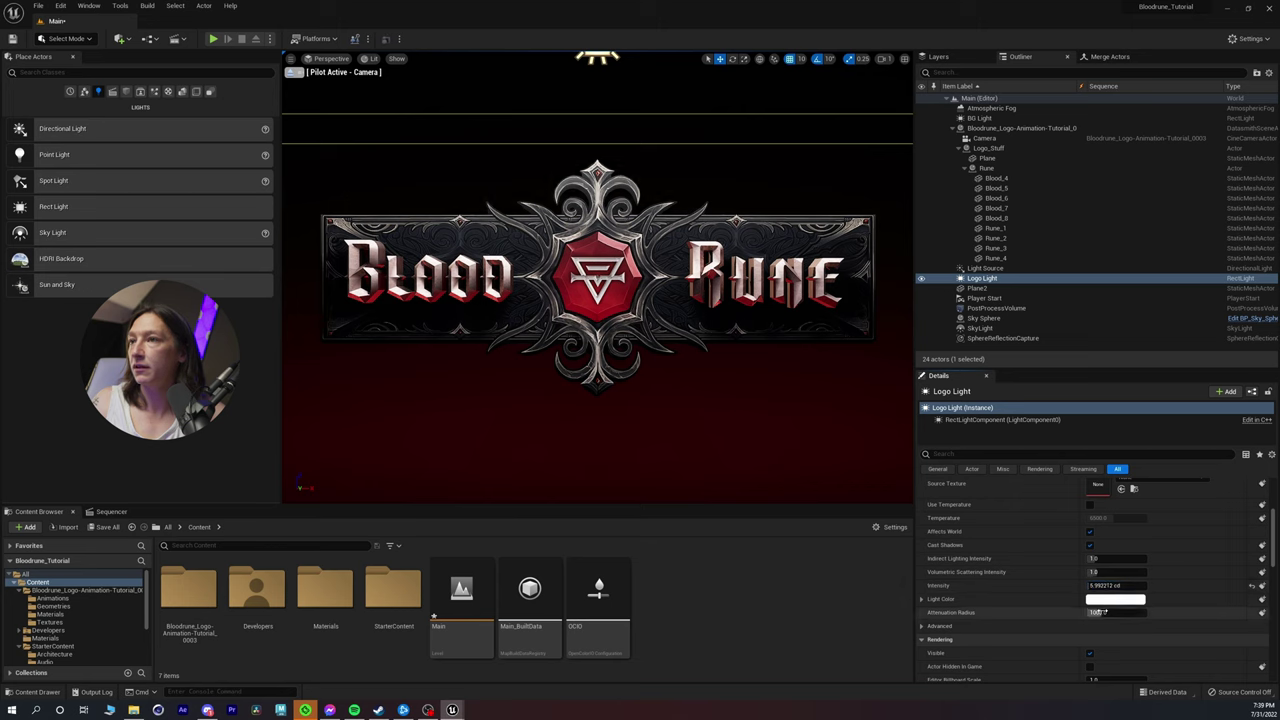
Step: Leave the camera view and set Logo Light's barn door length to about 29 and barn door angle to about 27°
scroll(1066, 563, "up", 3)
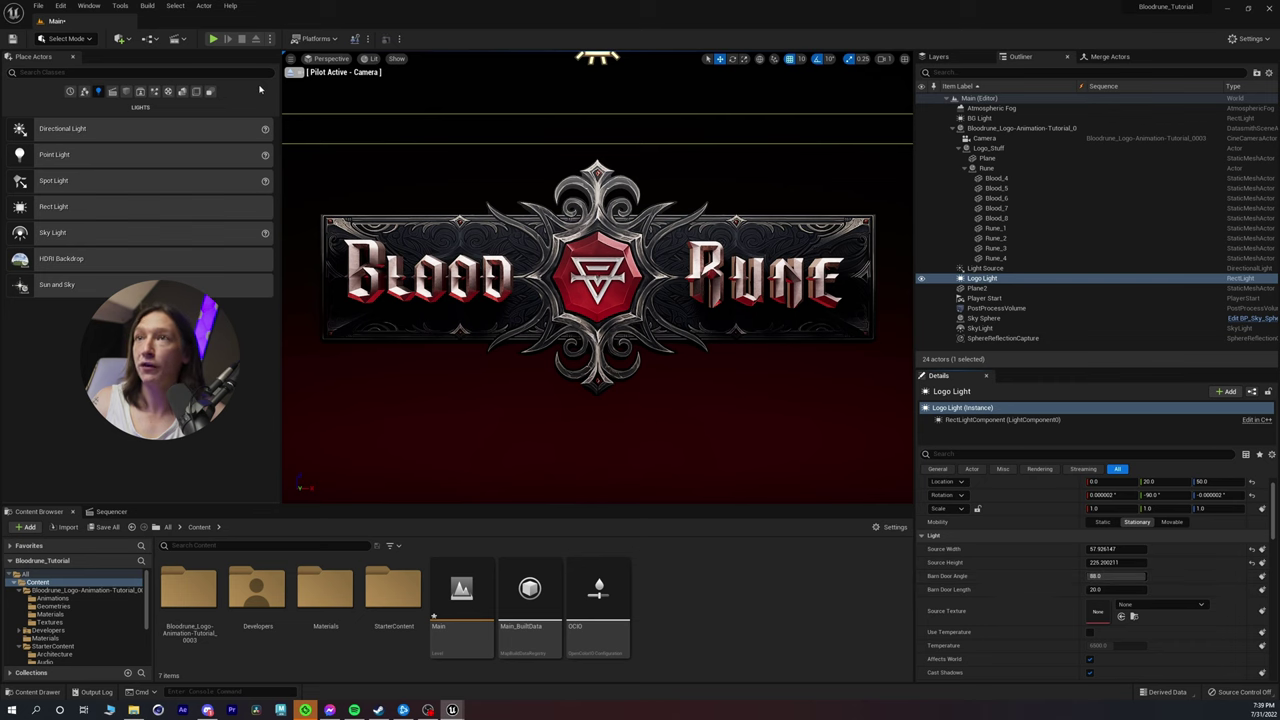
left_click(291, 72)
right_click_drag(560, 270, 498, 215)
right_click_drag(600, 300, 450, 315)
left_click_drag(1101, 590, 1150, 589)
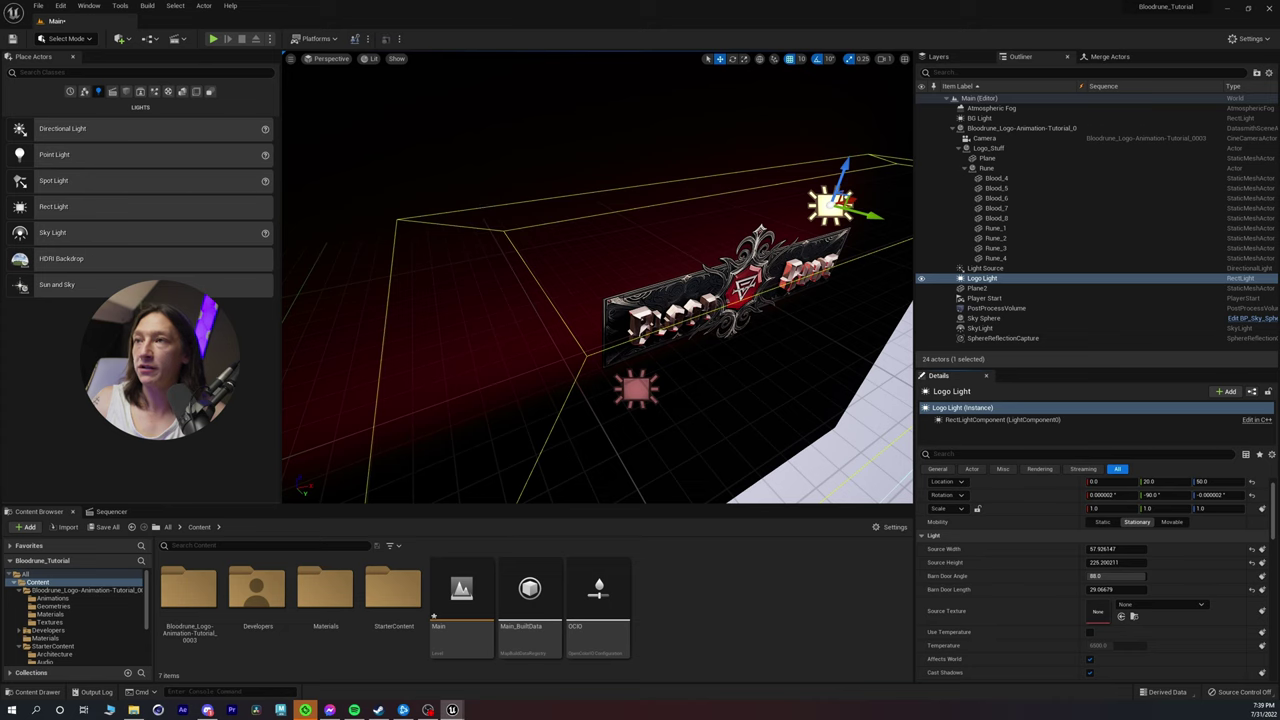
mouse_move(1110, 576)
left_mouse_down()
mouse_move(1090, 576)
mouse_move(1117, 576)
mouse_move(1104, 576)
left_mouse_up()
right_click_drag(640, 330, 740, 315)
right_click_drag(515, 431, 495, 431)
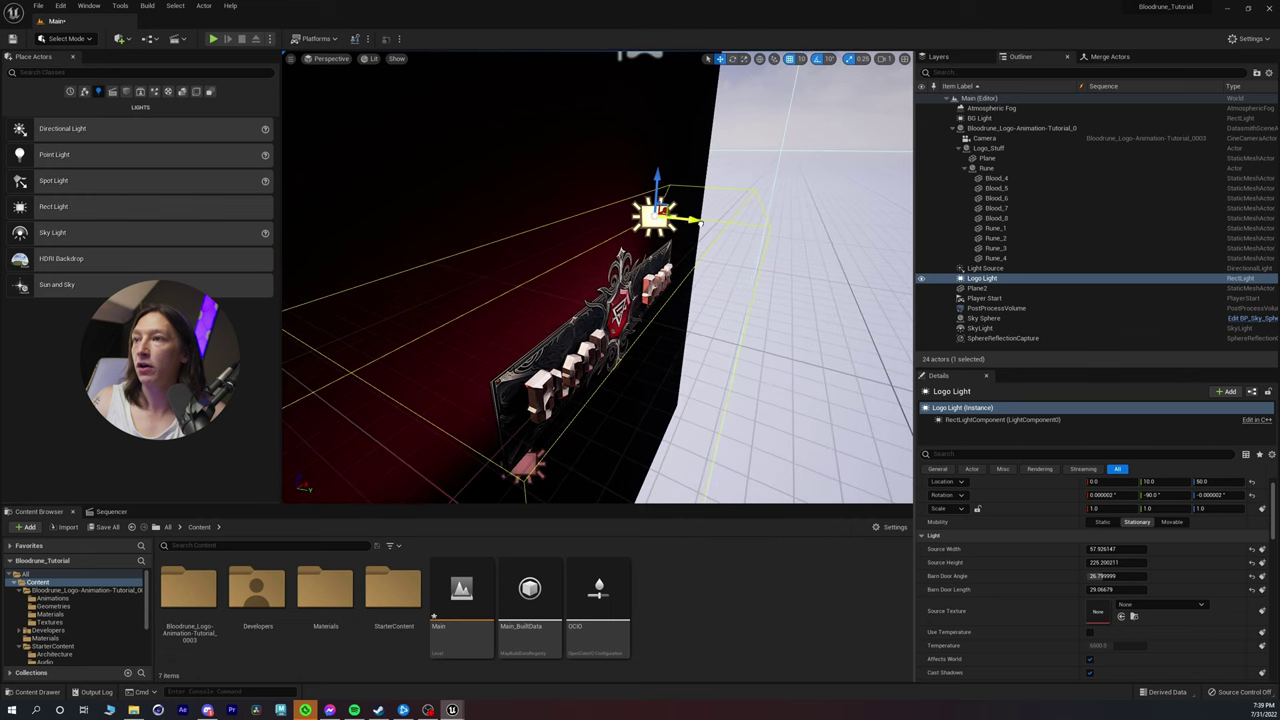
left_click_drag(687, 224, 702, 248)
right_click_drag(702, 248, 652, 208)
right_click_drag(455, 428, 445, 428)
Step: Return to the Camera view, duplicate Logo Light and set the copy's X location to 0
left_click(318, 57)
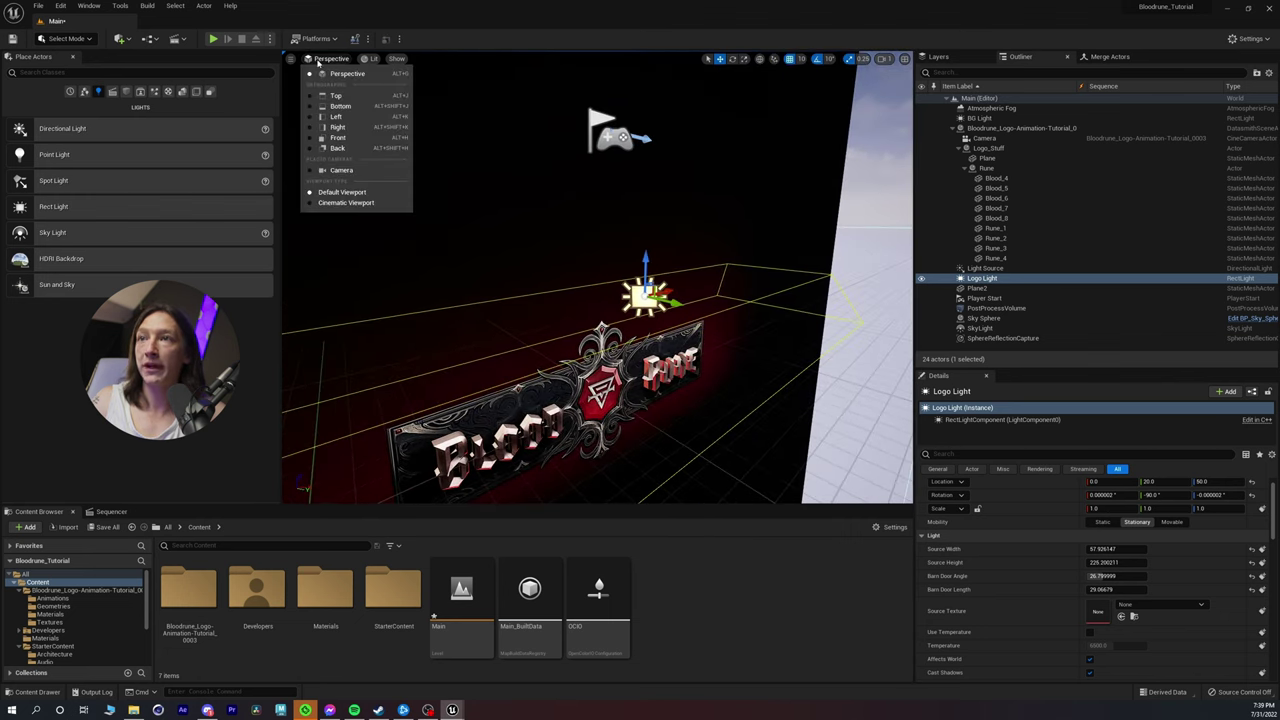
left_click(330, 166)
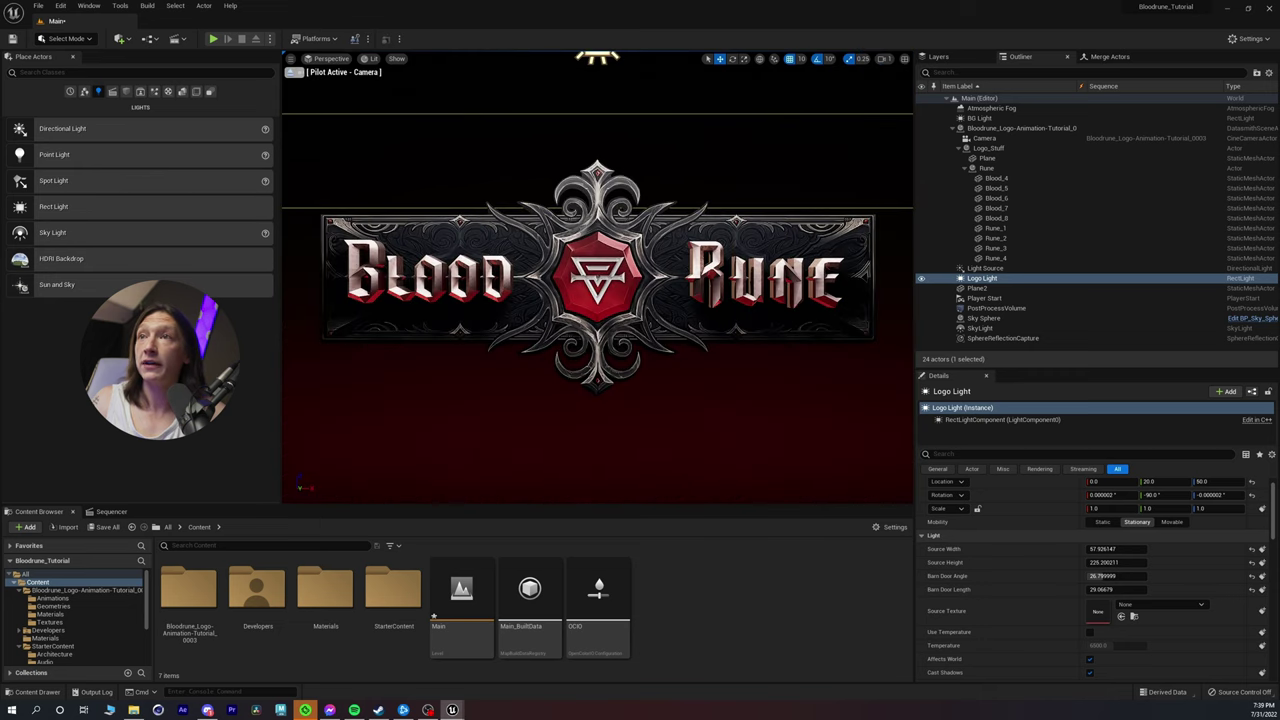
right_click_drag(598, 300, 592, 215)
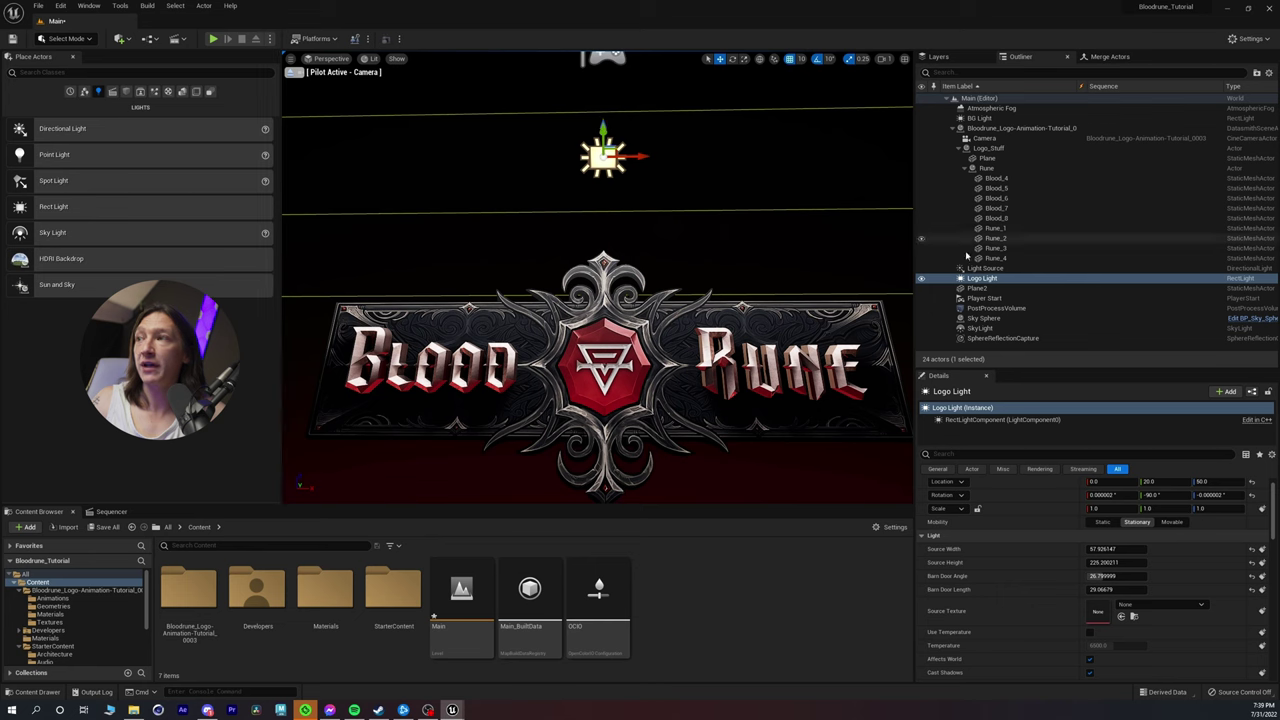
left_click(982, 280)
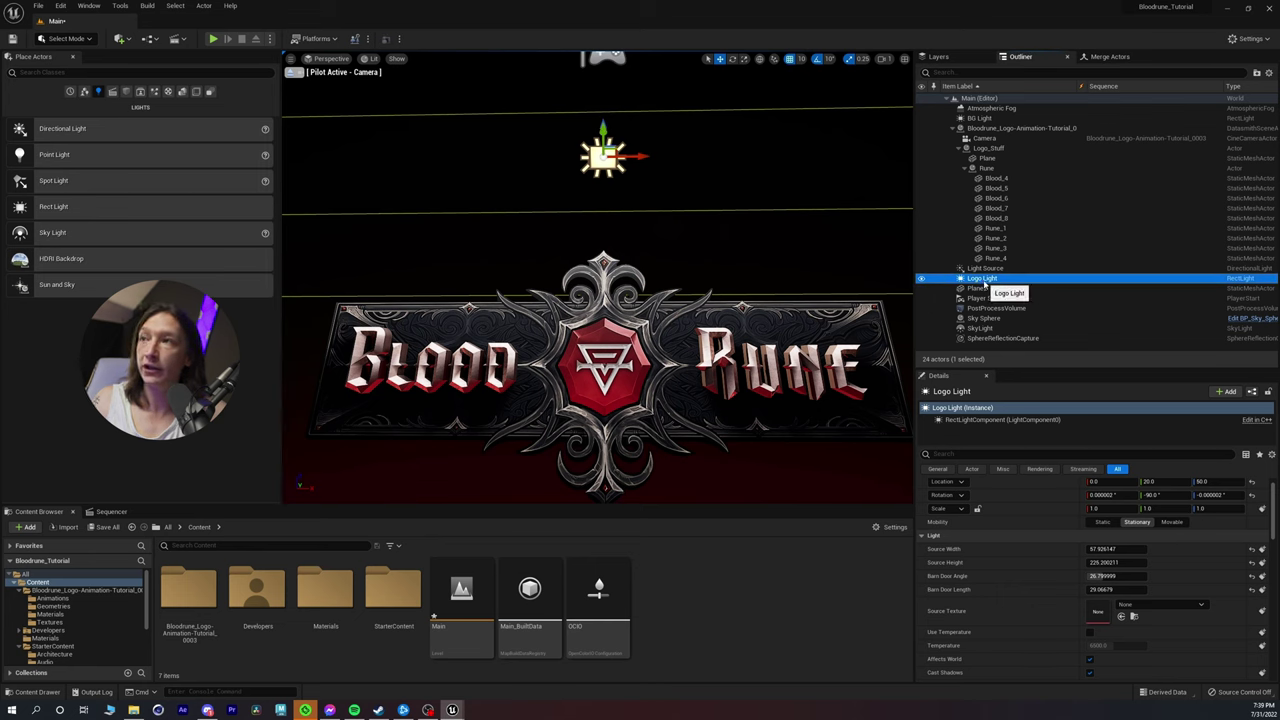
key("ctrl+d")
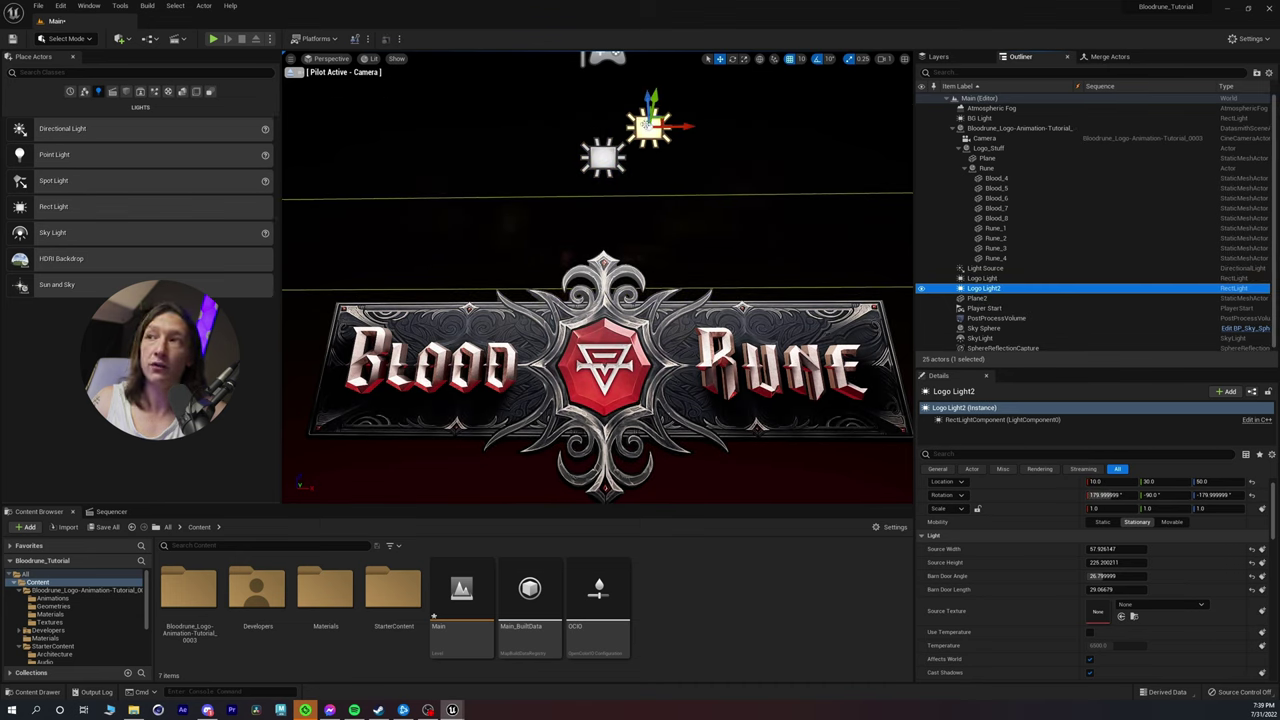
left_click(1095, 481)
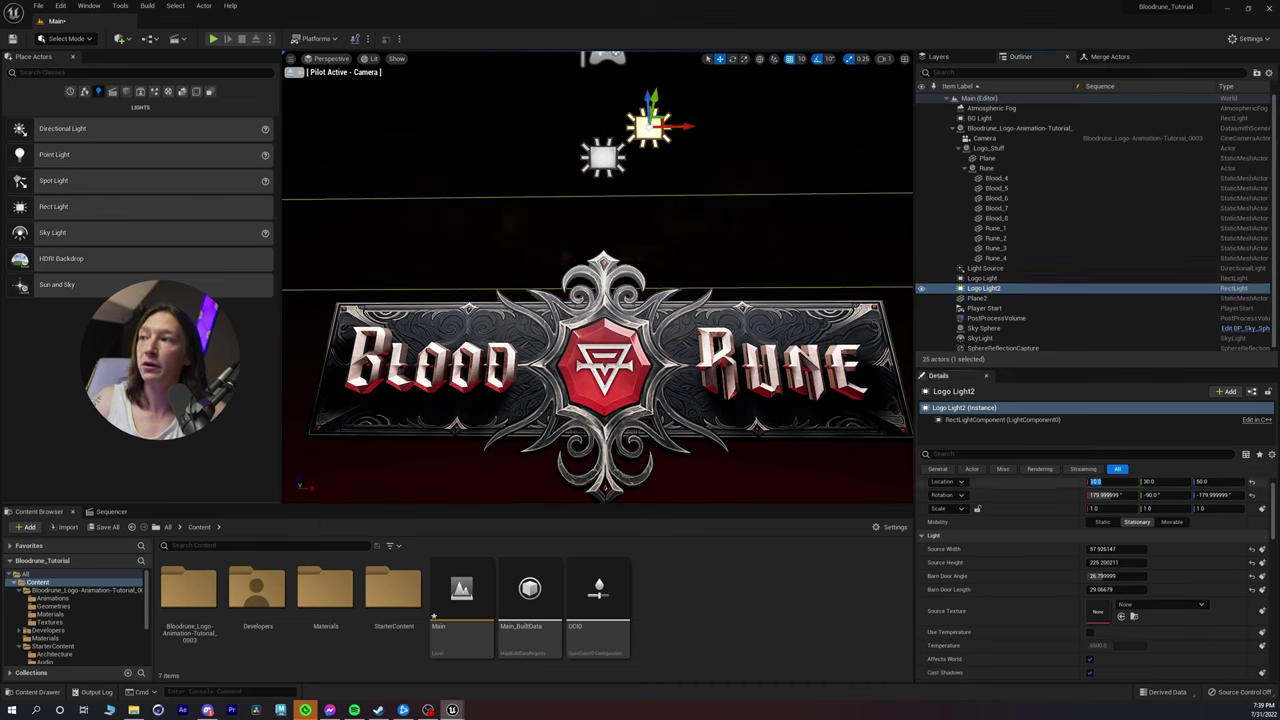
type("0")
key("Return")
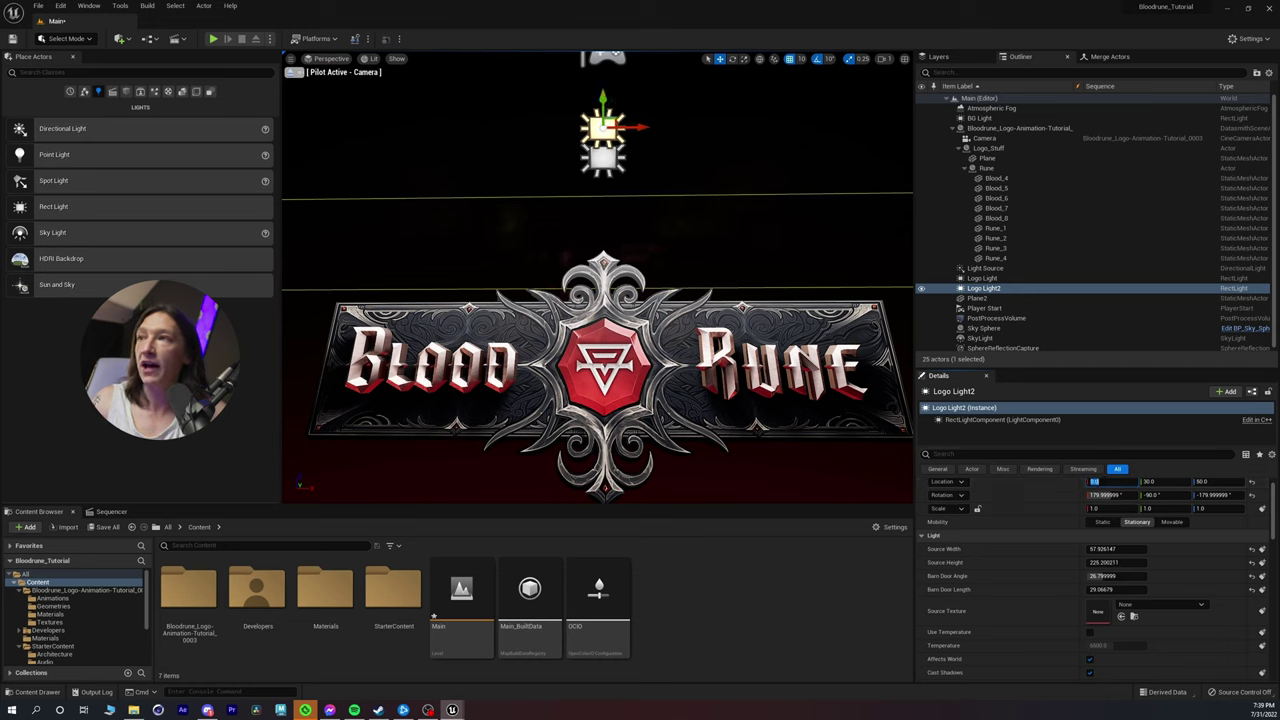
Step: Move the duplicated logo light to Y 20, lower it beneath the logo and rotate it to face upward
left_click_drag(603, 98, 607, 131)
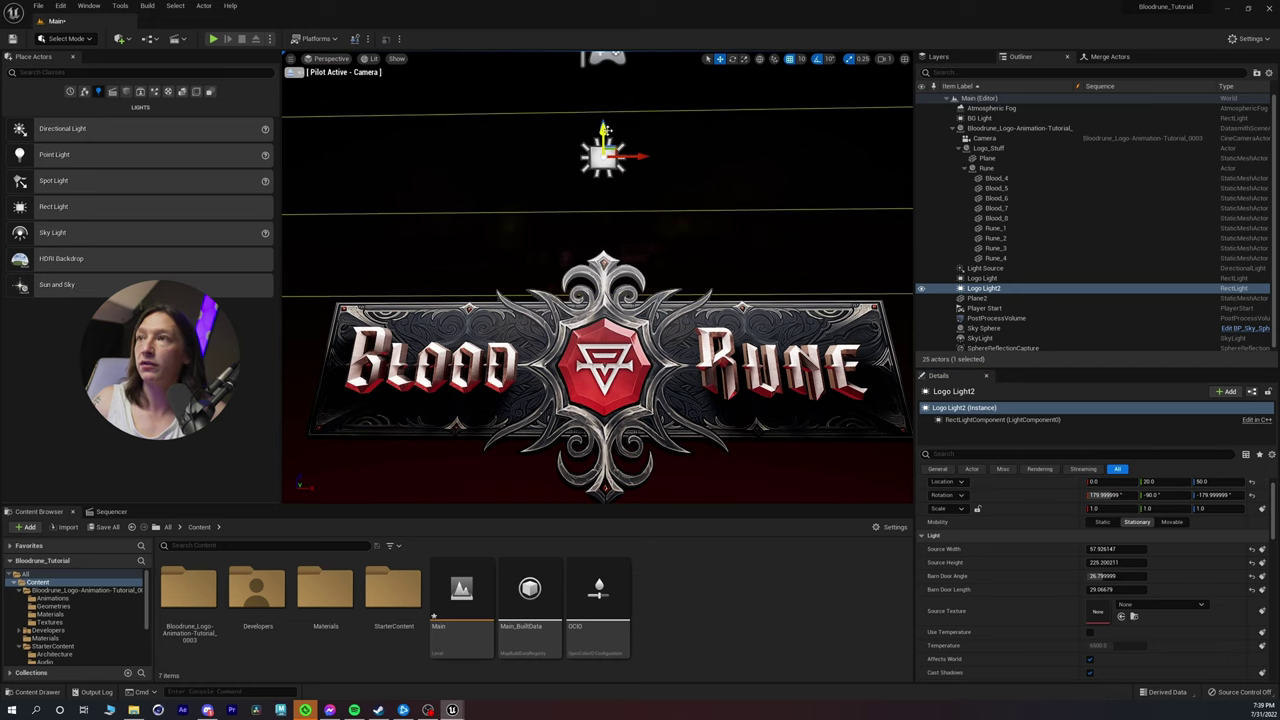
left_click_drag(1215, 482, 1128, 482)
right_click_drag(740, 340, 740, 450)
key("e")
left_click_drag(608, 445, 608, 335)
Step: Set the duplicated logo light's intensity to 1 cd and show the Sequencer timeline
scroll(981, 547, "down", 4)
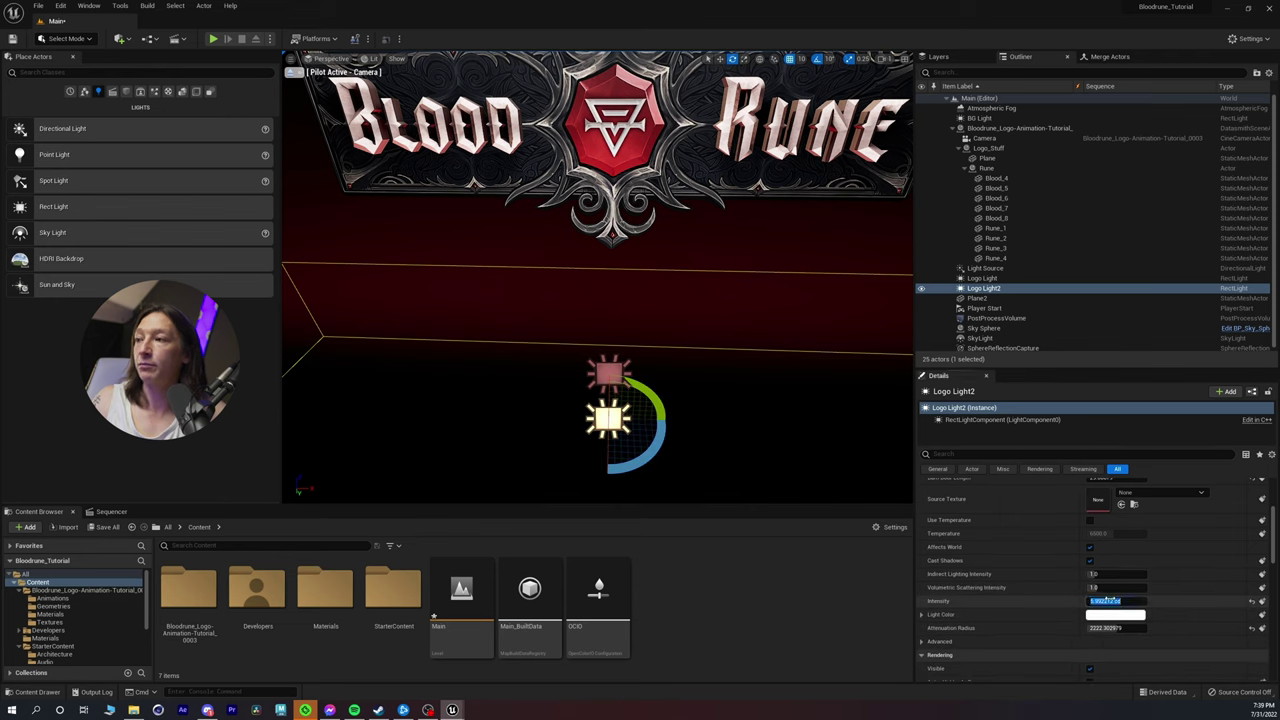
type("1")
key("Return")
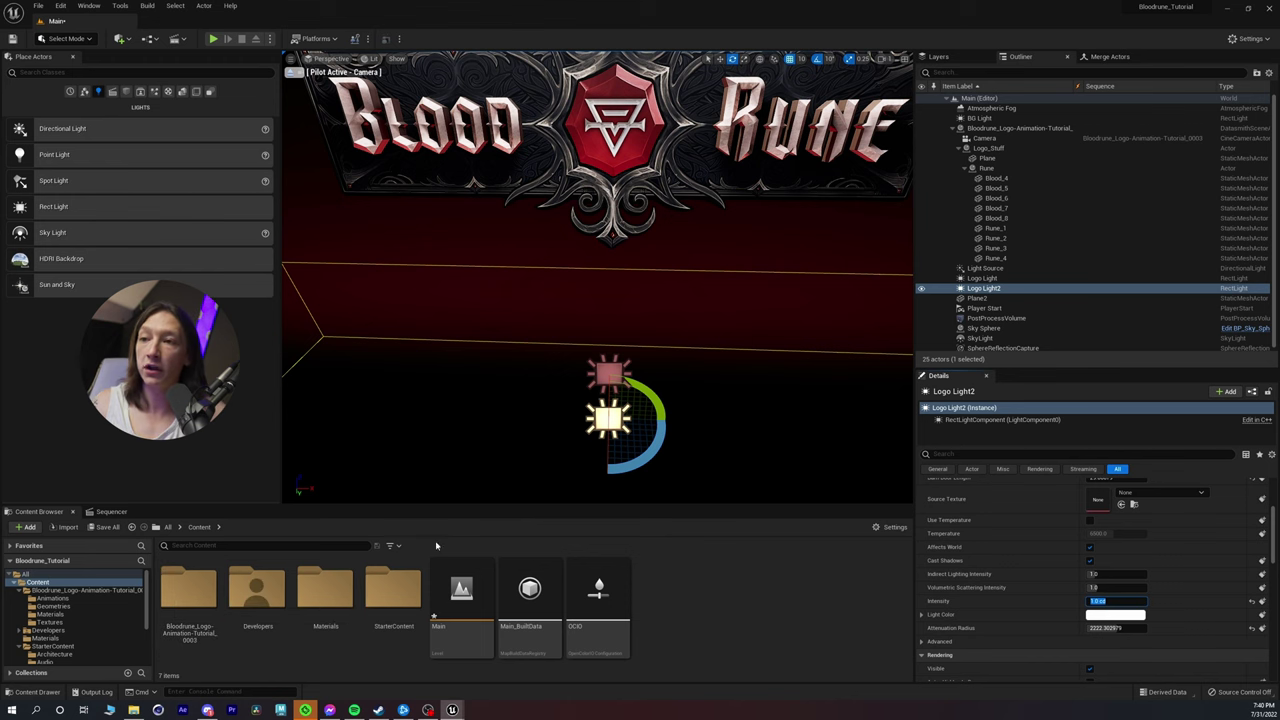
left_click(111, 512)
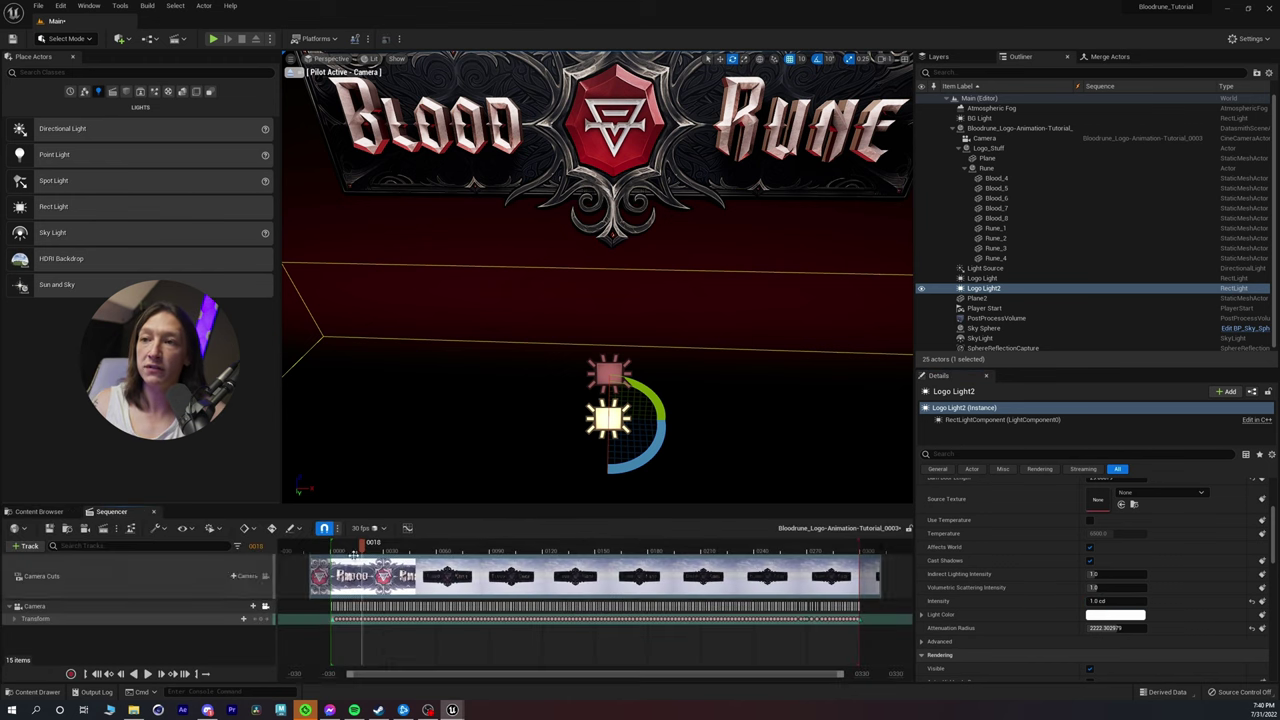
Step: Scrub the animation to frame 23 and toggle Logo Light2's visibility repeatedly to compare its effect on the logo
left_click(393, 545)
left_click_drag(394, 548, 373, 559)
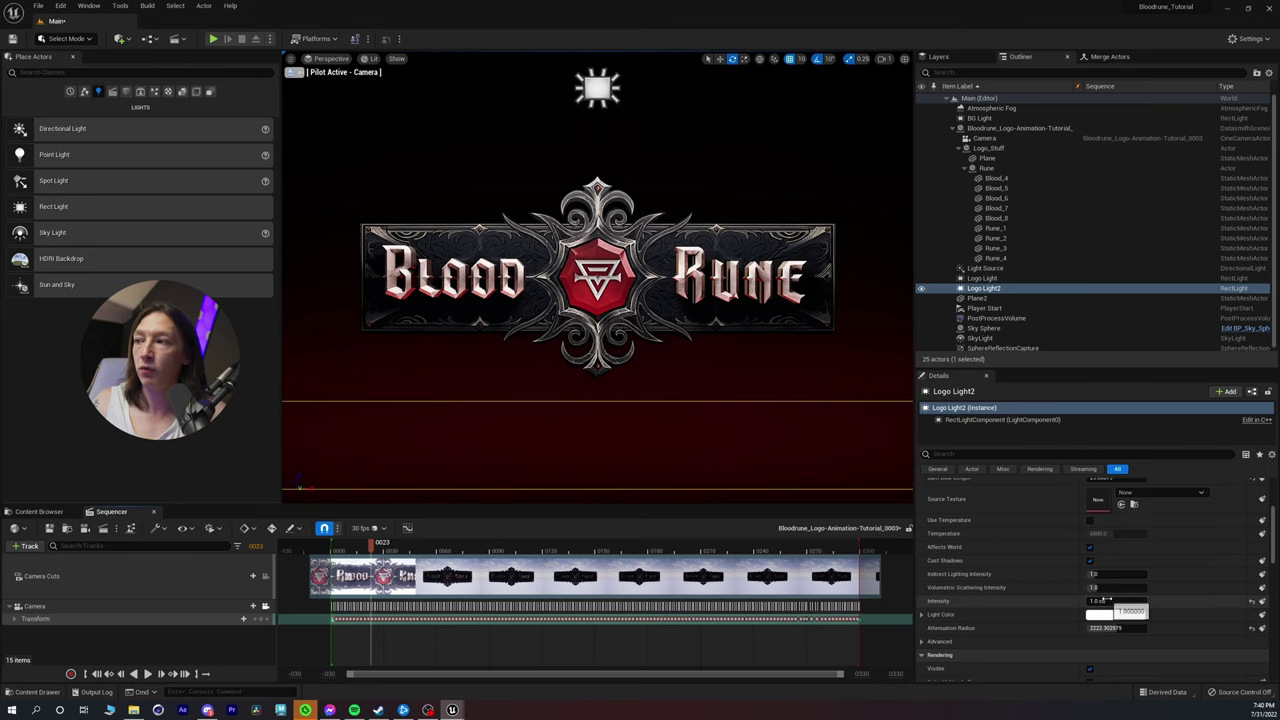
left_click(982, 288)
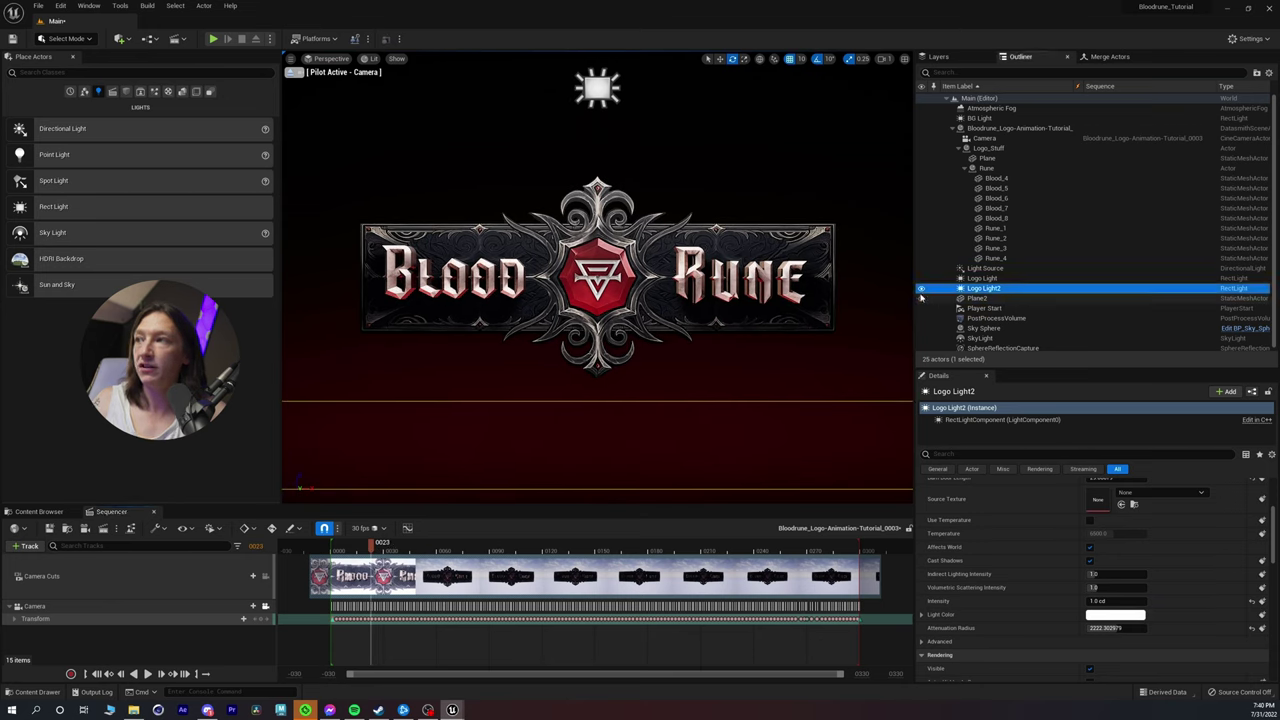
left_click(921, 288)
left_click(921, 288)
left_click(921, 288)
left_click(921, 288)
left_click(921, 288)
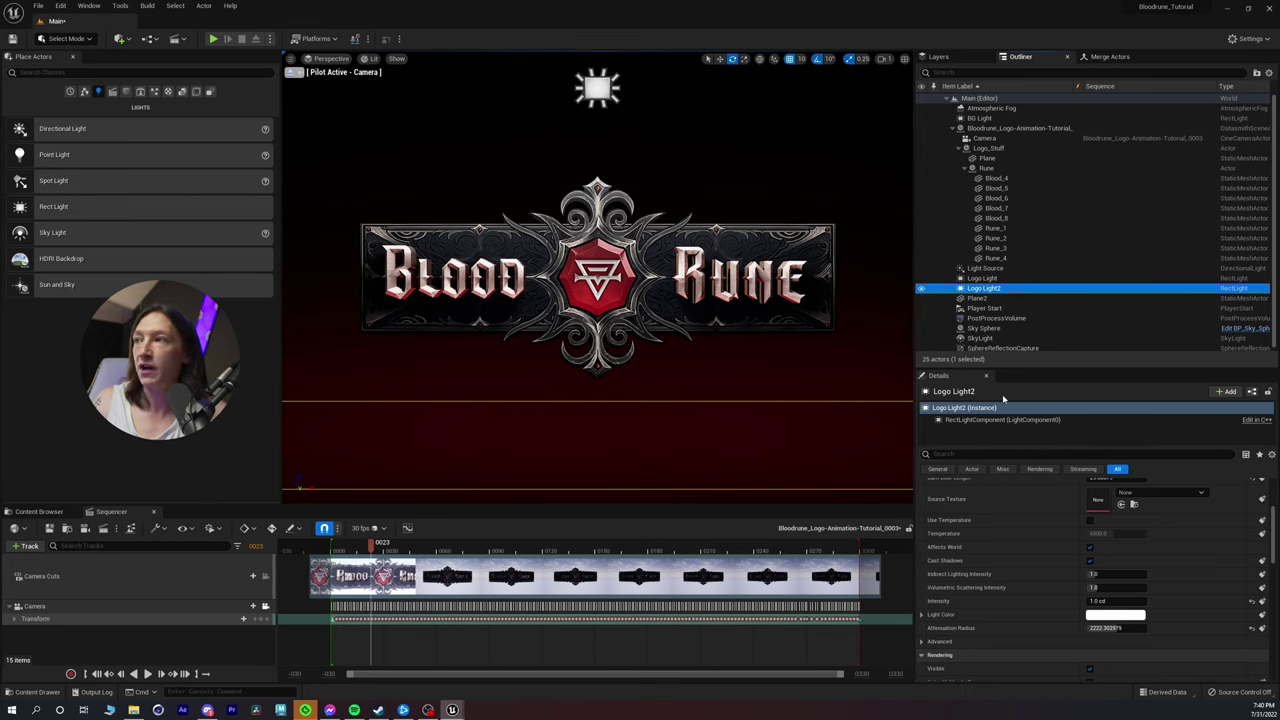
Step: Set Logo Light2's intensity to 0.2 cd and toggle its visibility to judge the softer lighting
left_click(1100, 600)
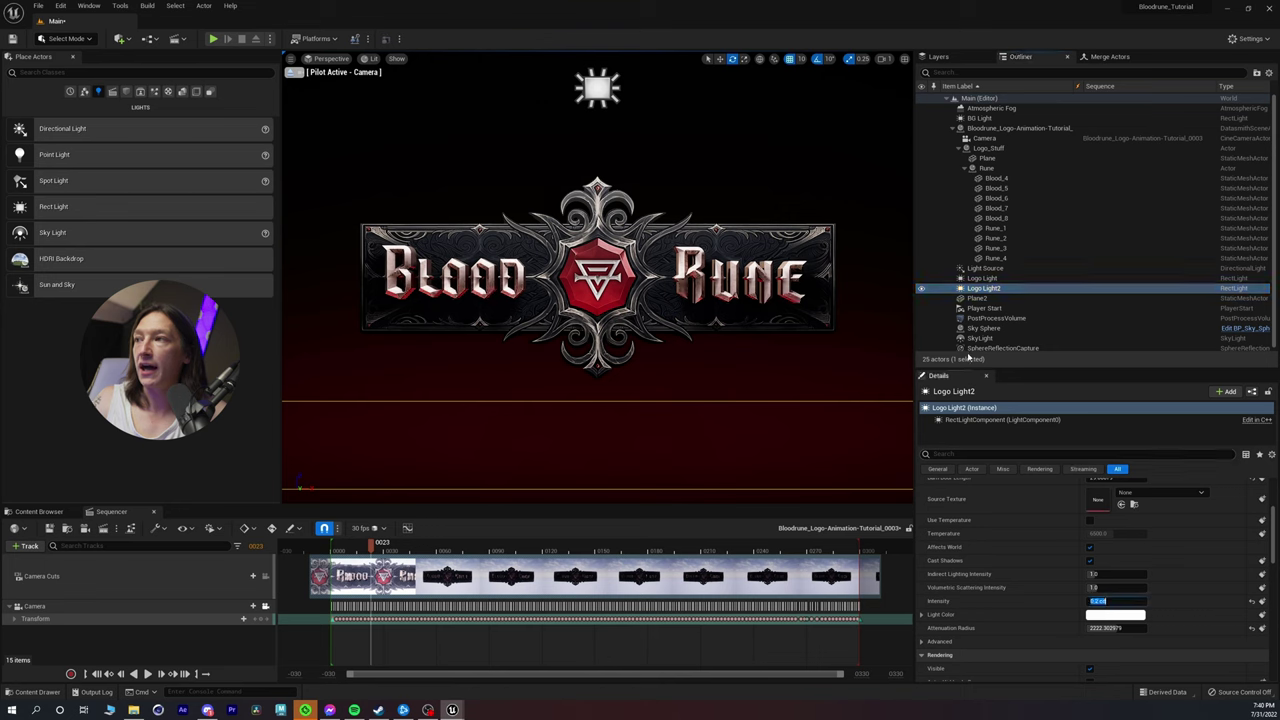
left_click(922, 289)
left_click(922, 289)
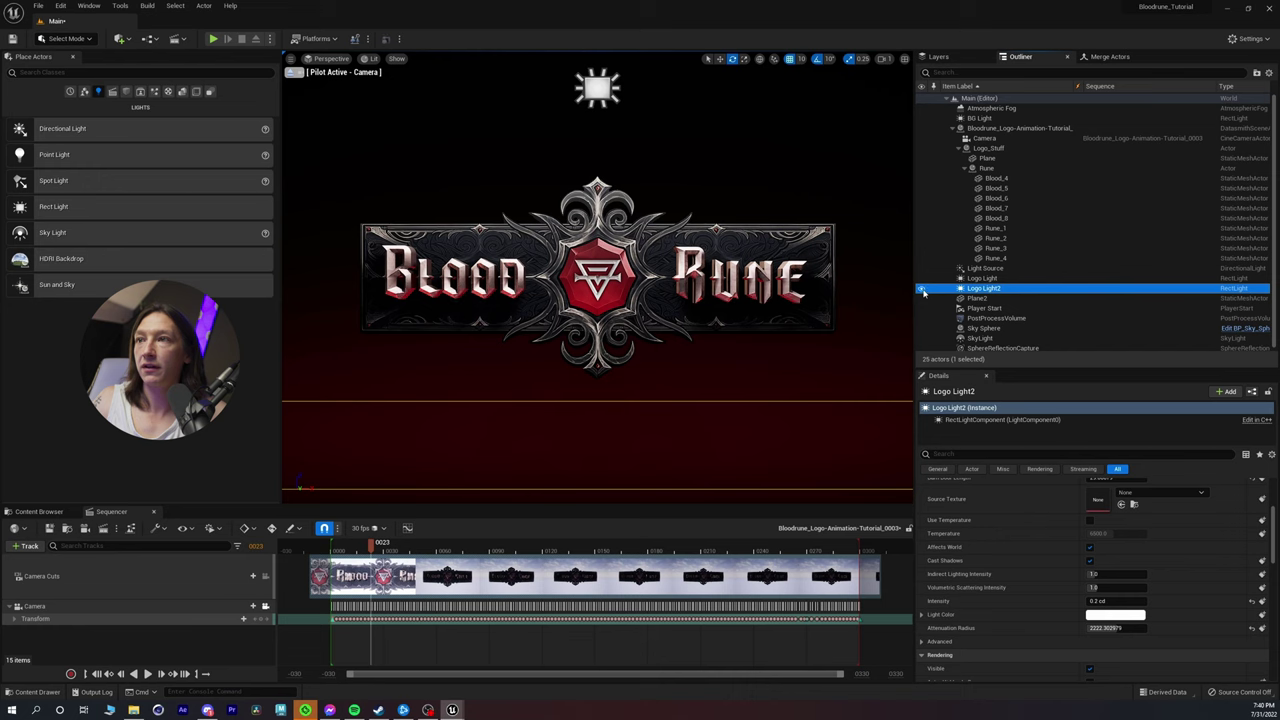
Step: Set Logo Light2's light color to a red sampled from the logo's central gem
left_click(1115, 614)
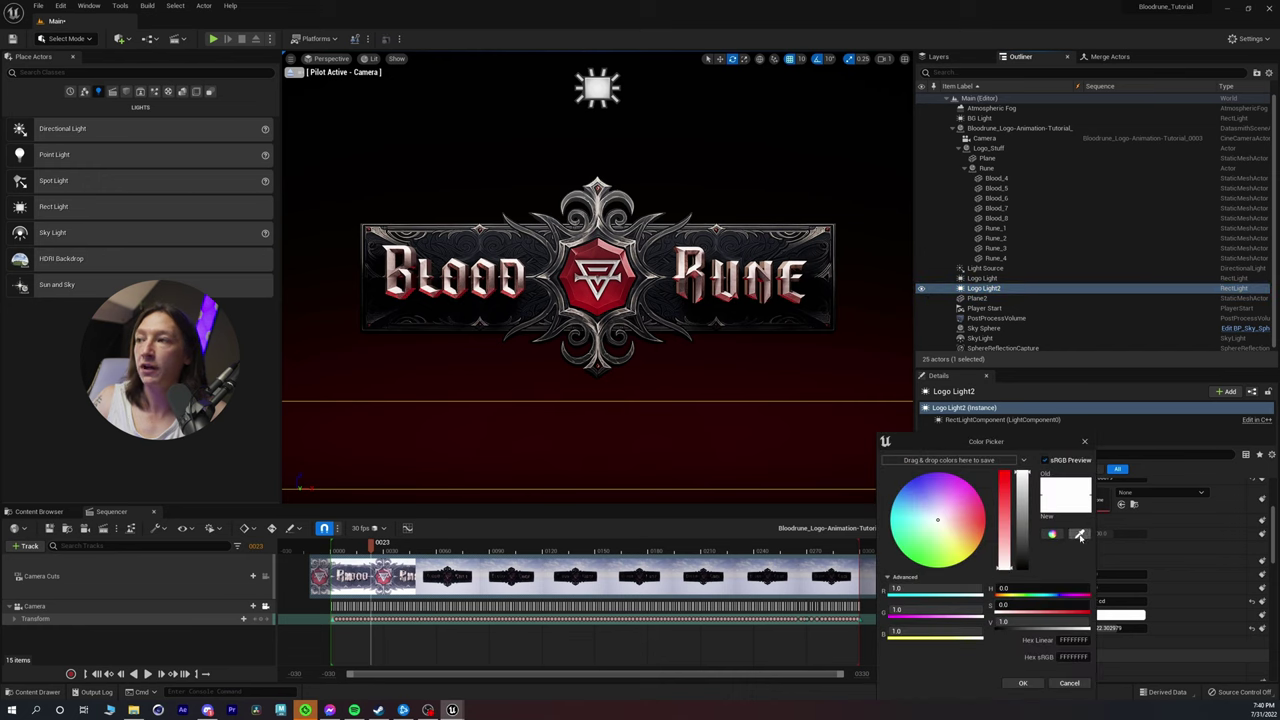
left_click(1080, 537)
left_click(584, 272)
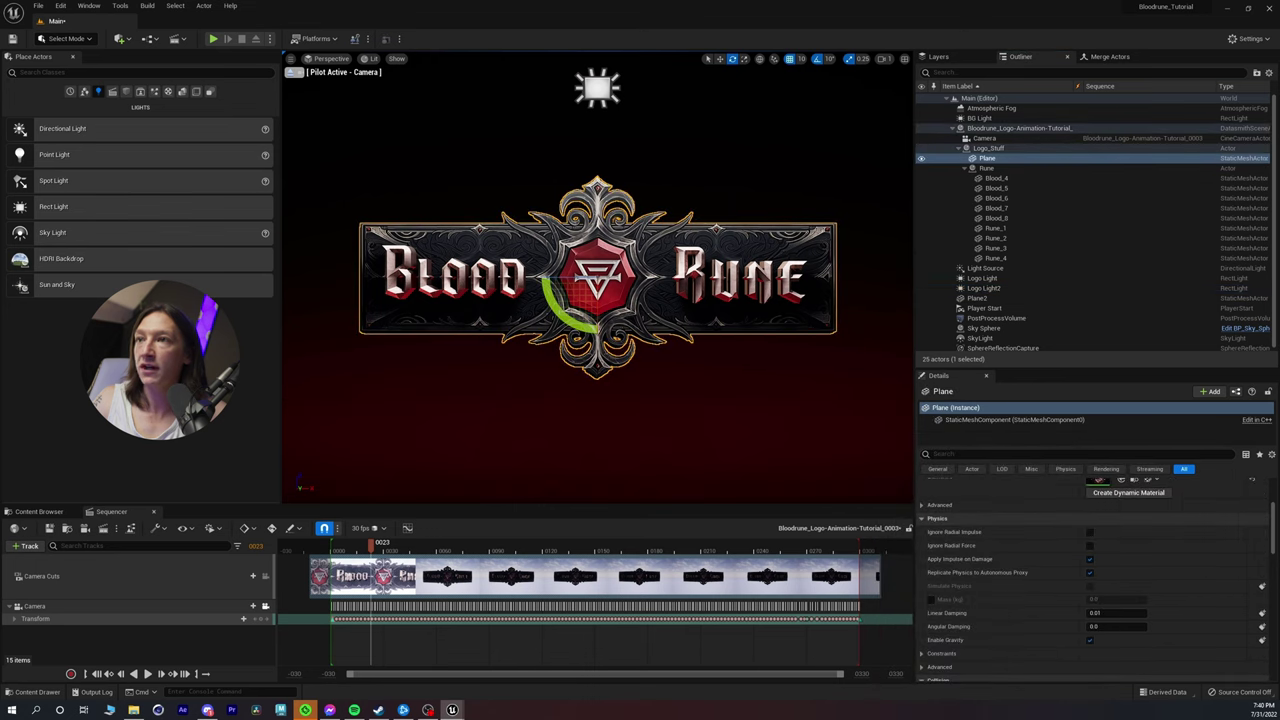
Step: Play the animation from the start to review the red light beneath the logo, and stop playback
left_click(987, 160)
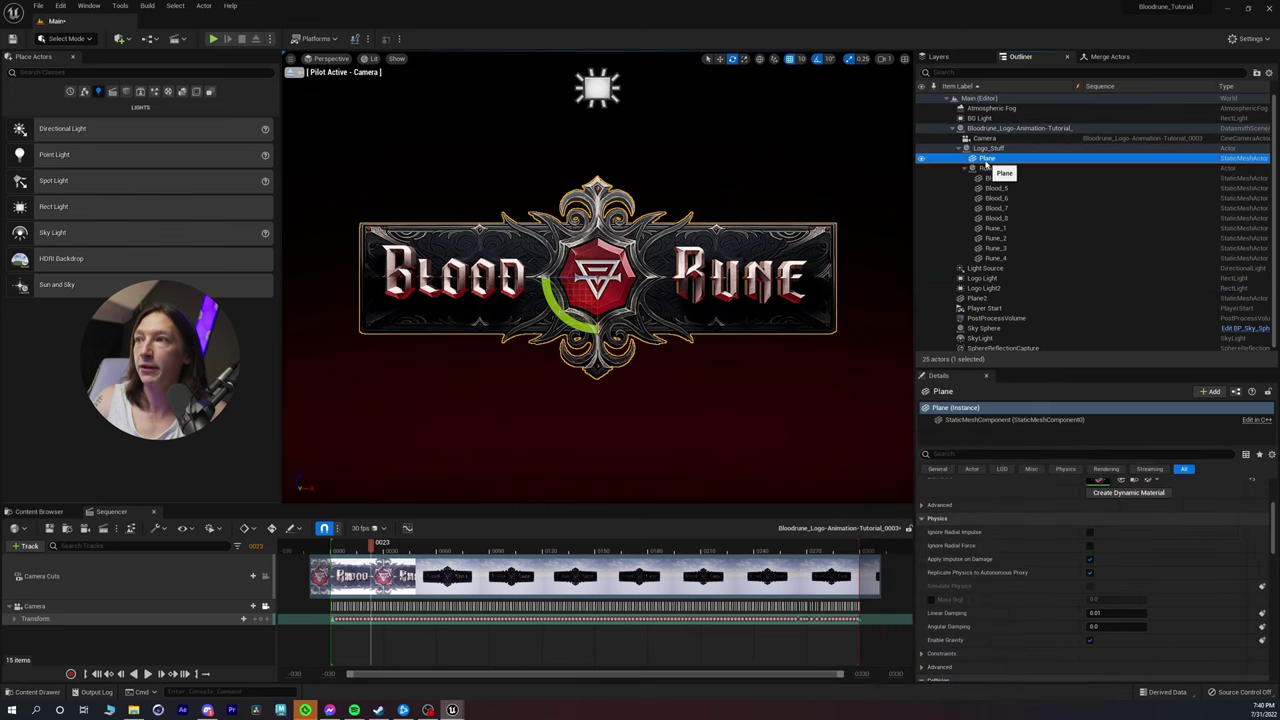
left_click_drag(376, 545, 336, 545)
key("space")
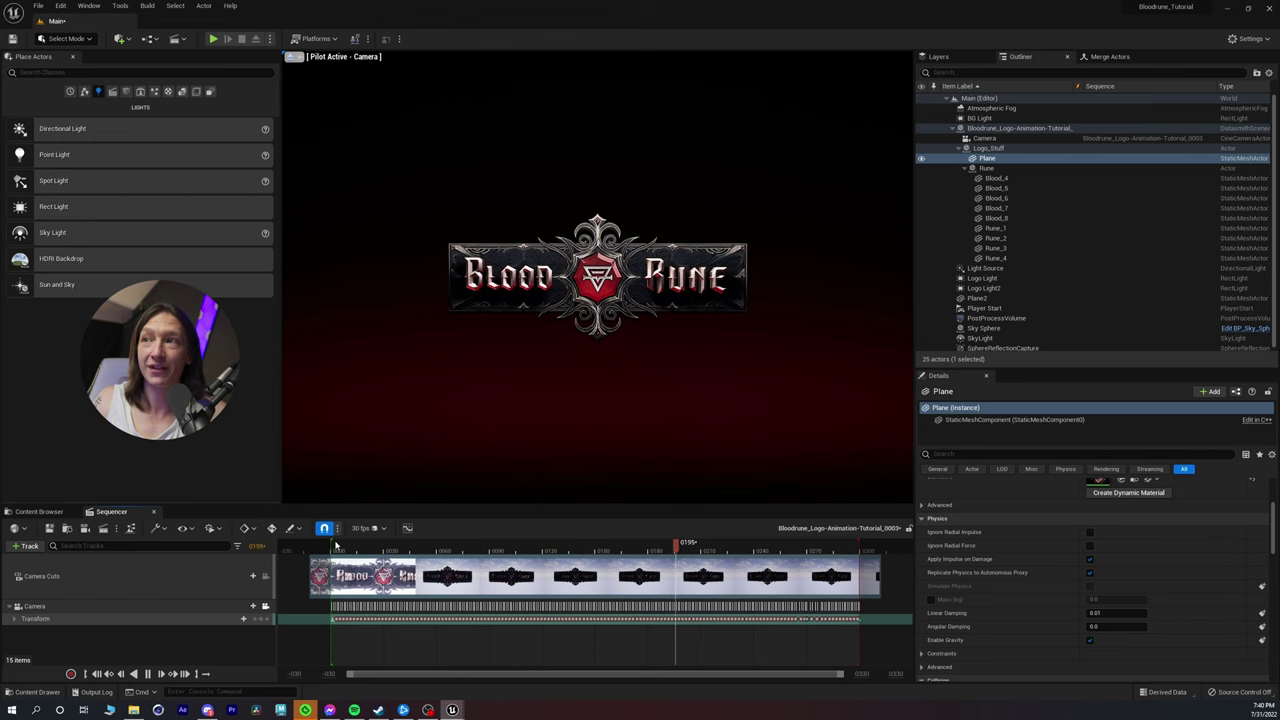
key("space")
left_click(597, 455)
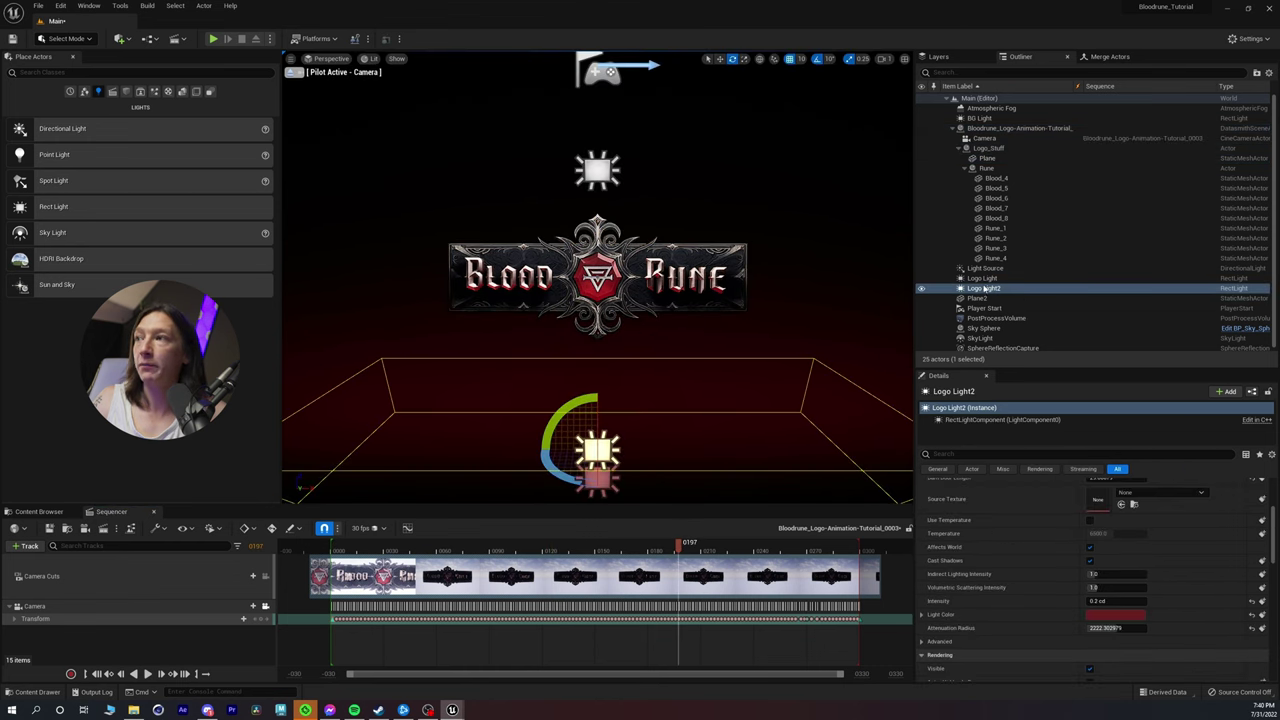
Step: Move BG Light further down beneath the logo and set its intensity to 500 cd
left_click(979, 118)
left_click_drag(596, 446, 596, 489)
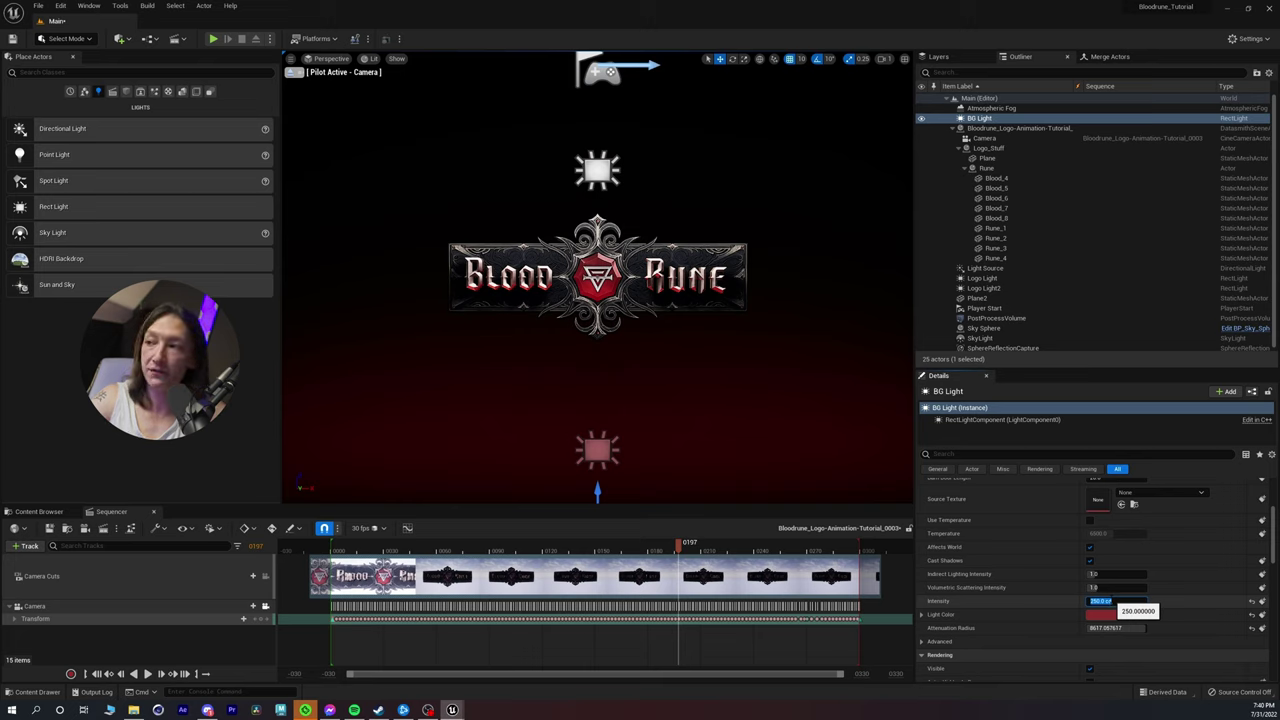
left_click(1109, 601)
type("500")
key("Return")
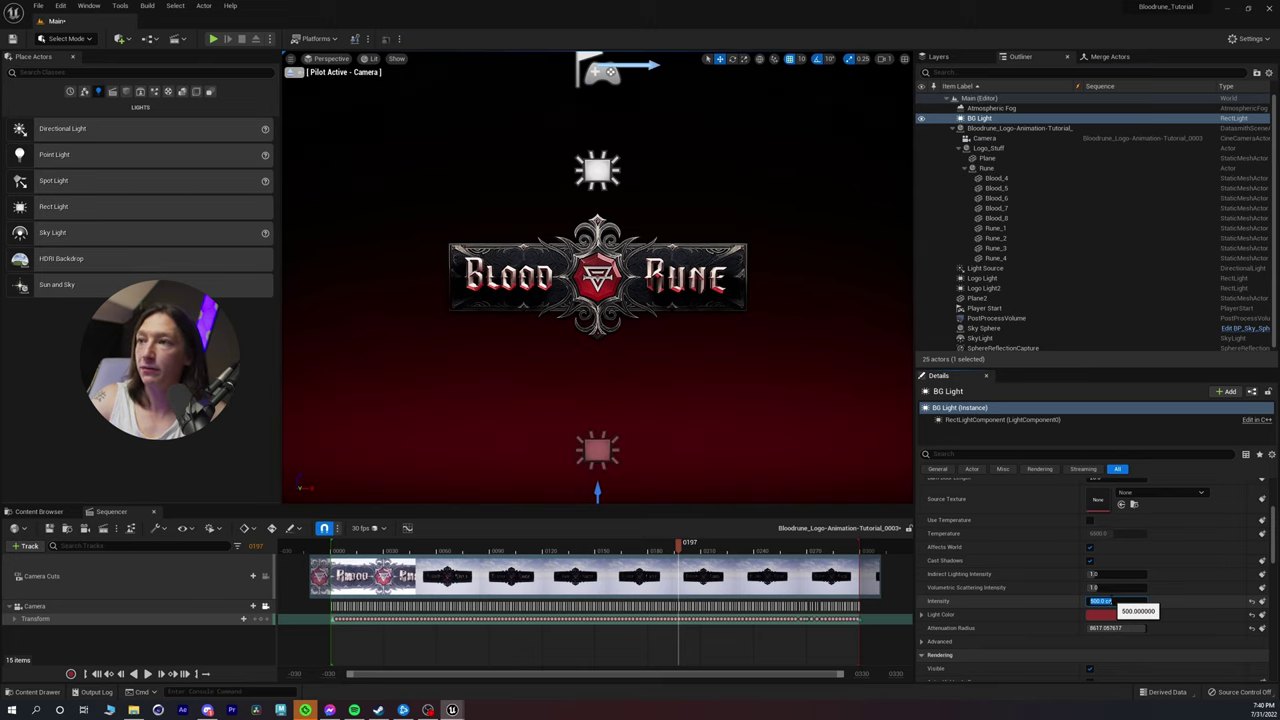
Step: Replay the animation from the first frame to review the brighter red background, and stop playback
left_click_drag(451, 549, 331, 545)
key("space")
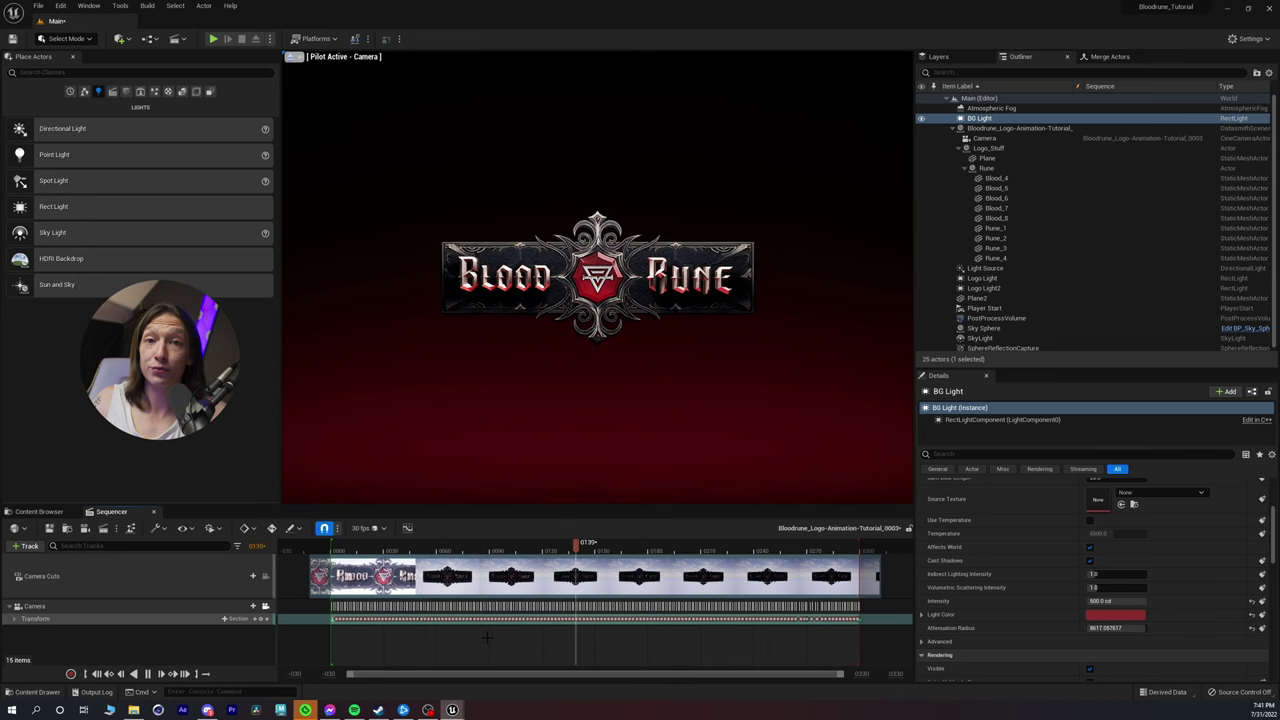
key("space")
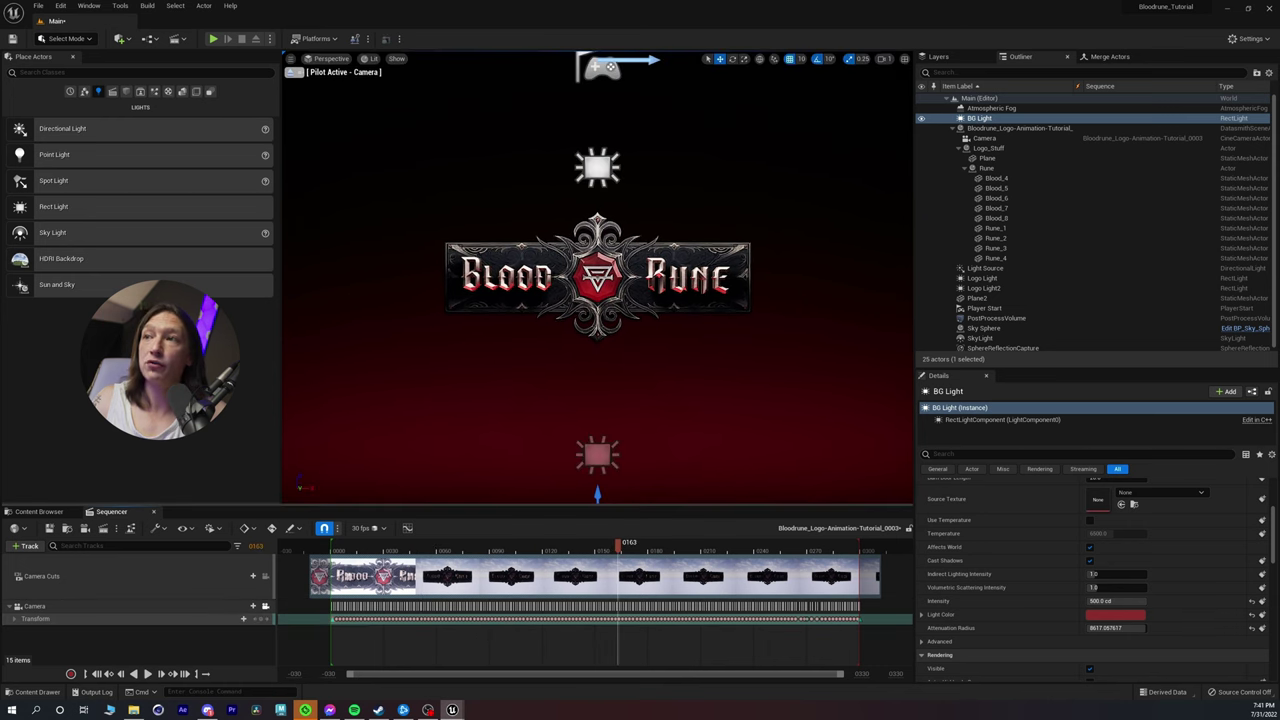
Step: Inspect the materials assigned to several Blood and Rune letter meshes, ending with Rune_3
left_click(543, 277)
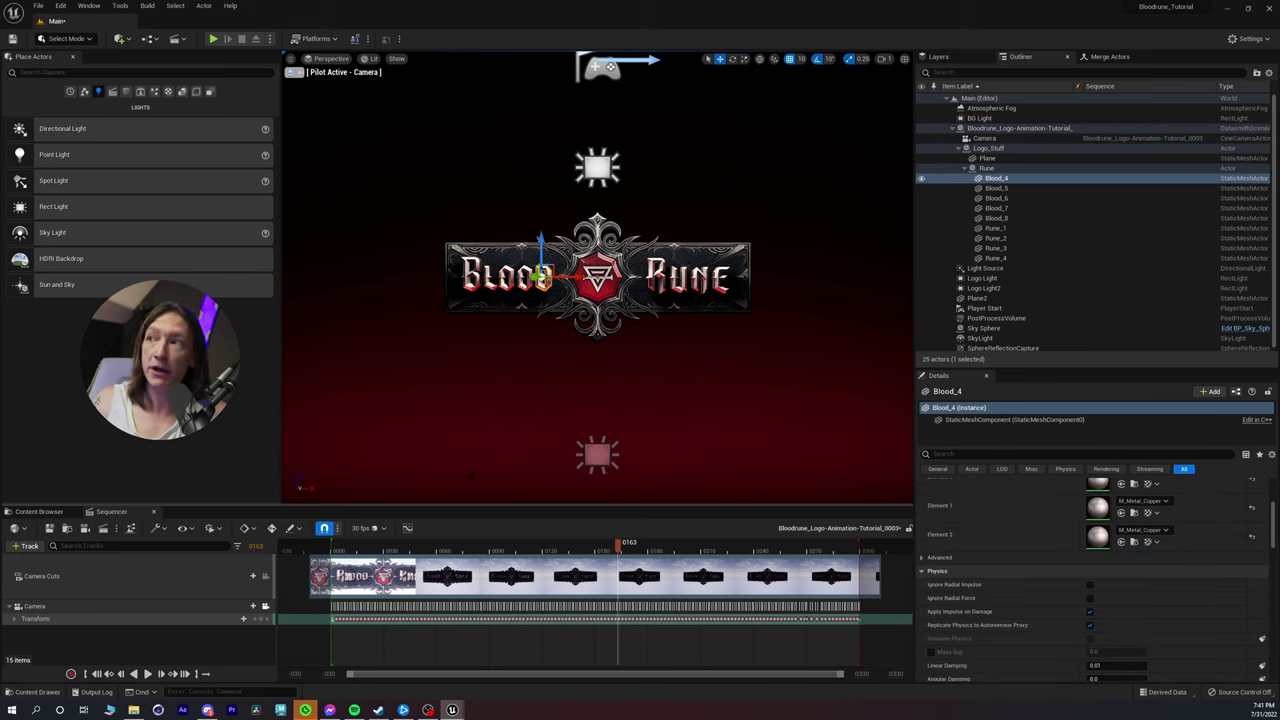
scroll(1075, 515, "up", 1)
scroll(1075, 515, "up", 2)
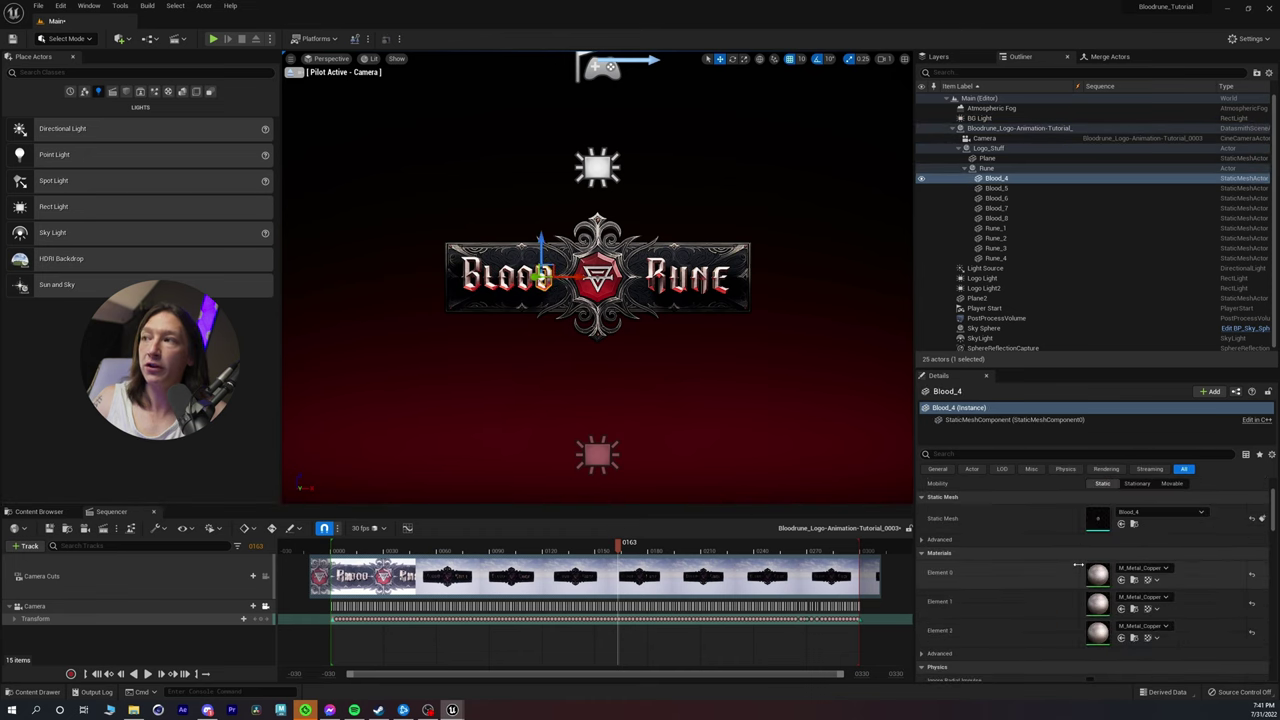
left_click(996, 188)
left_click(992, 218)
left_click(993, 228)
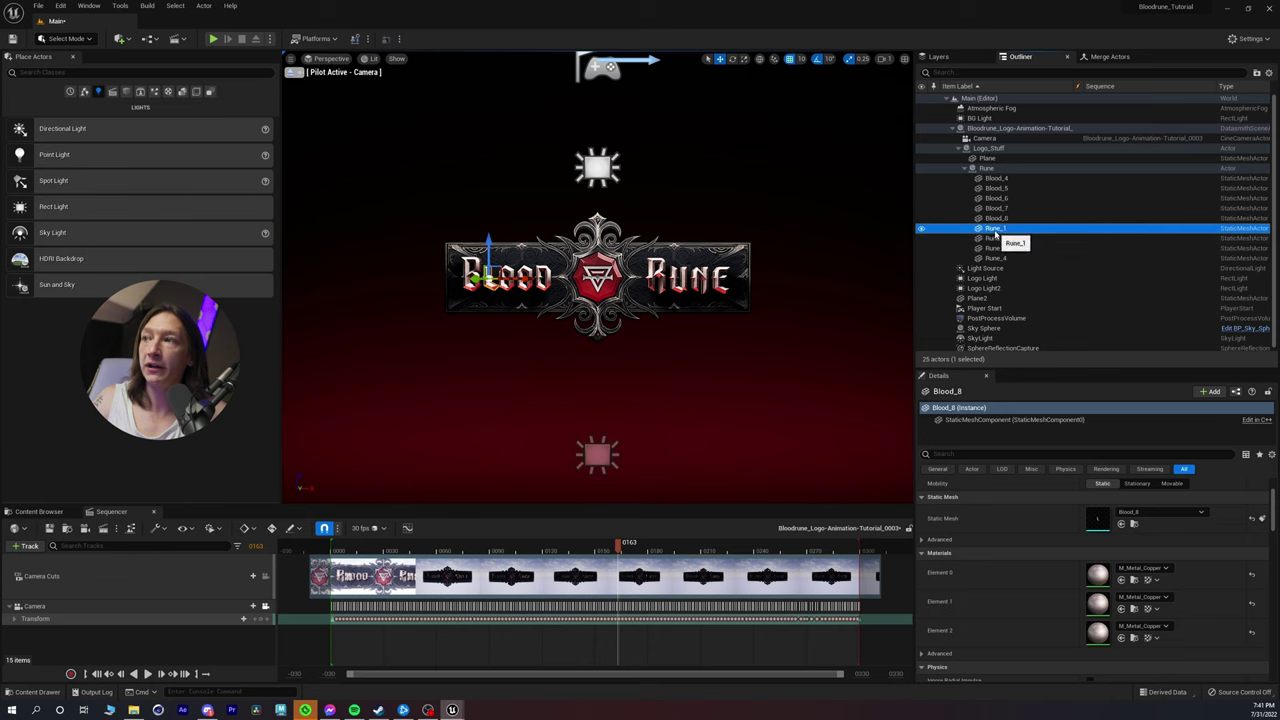
left_click(995, 248)
Step: Open Rune_3's M_Metal_Copper material for editing and locate the nodes that define its roughness
left_click(1106, 578)
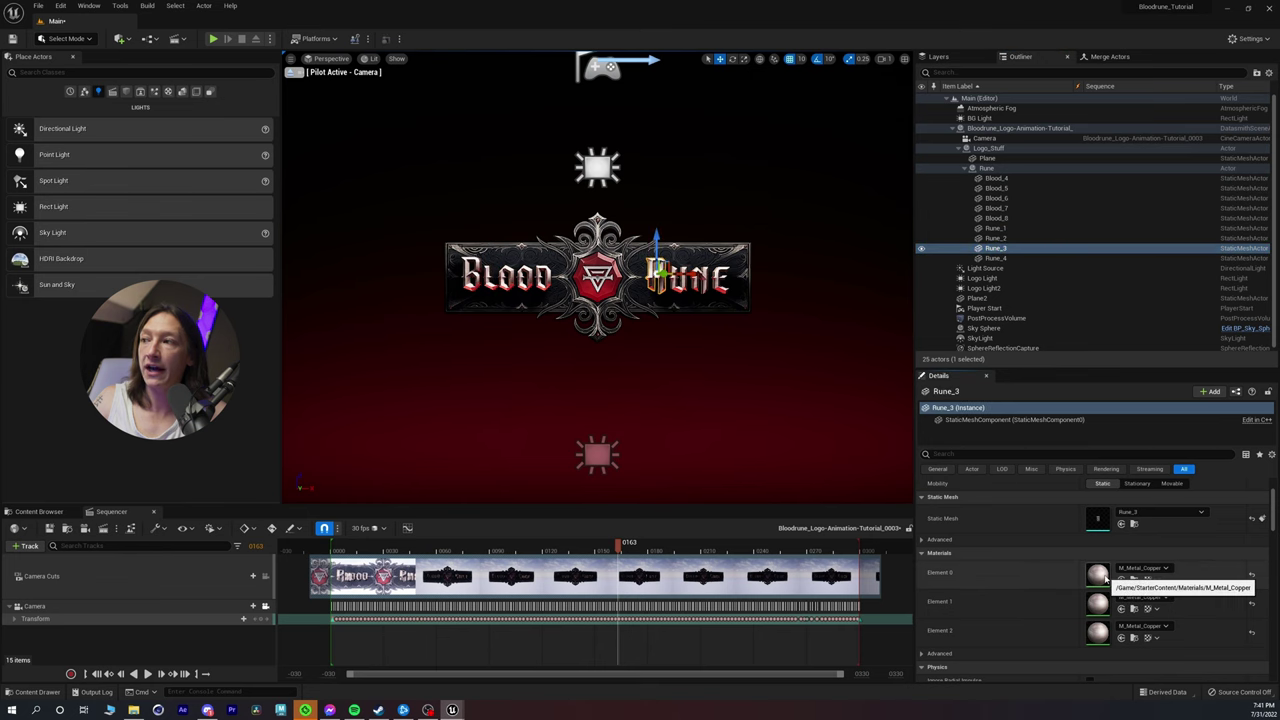
left_click_drag(2, 180, 677, 121)
scroll(599, 313, "down", 2)
right_click_drag(560, 357, 474, 322)
scroll(612, 383, "down", 4)
scroll(564, 358, "up", 3)
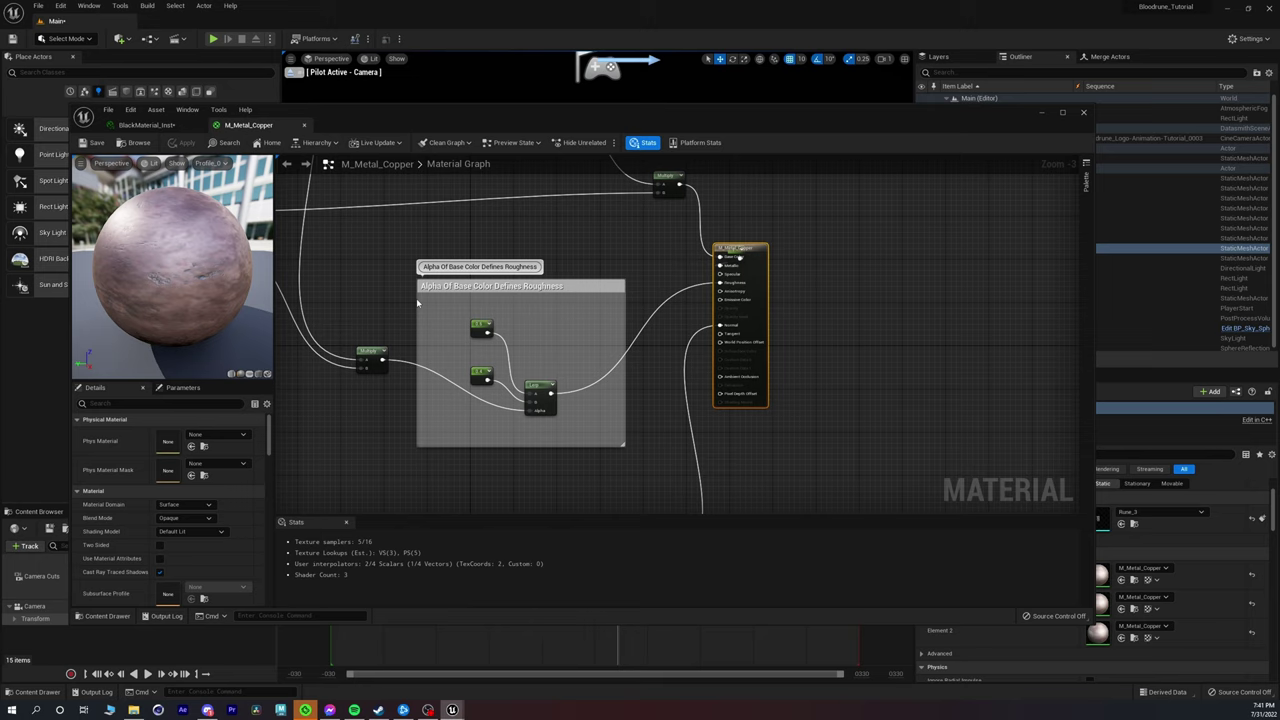
Step: Set the RoughnessMin constant of M_Metal_Copper to 0.1 and save the material
left_click(481, 325)
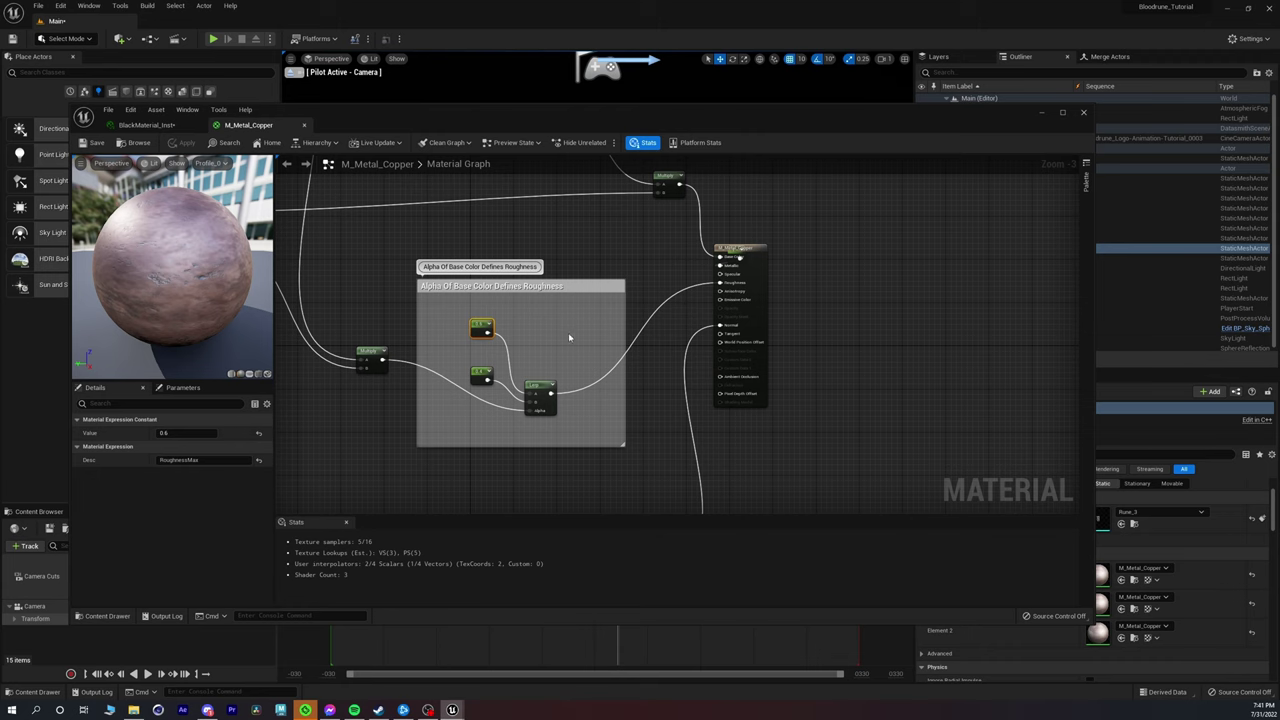
scroll(535, 358, "up", 2)
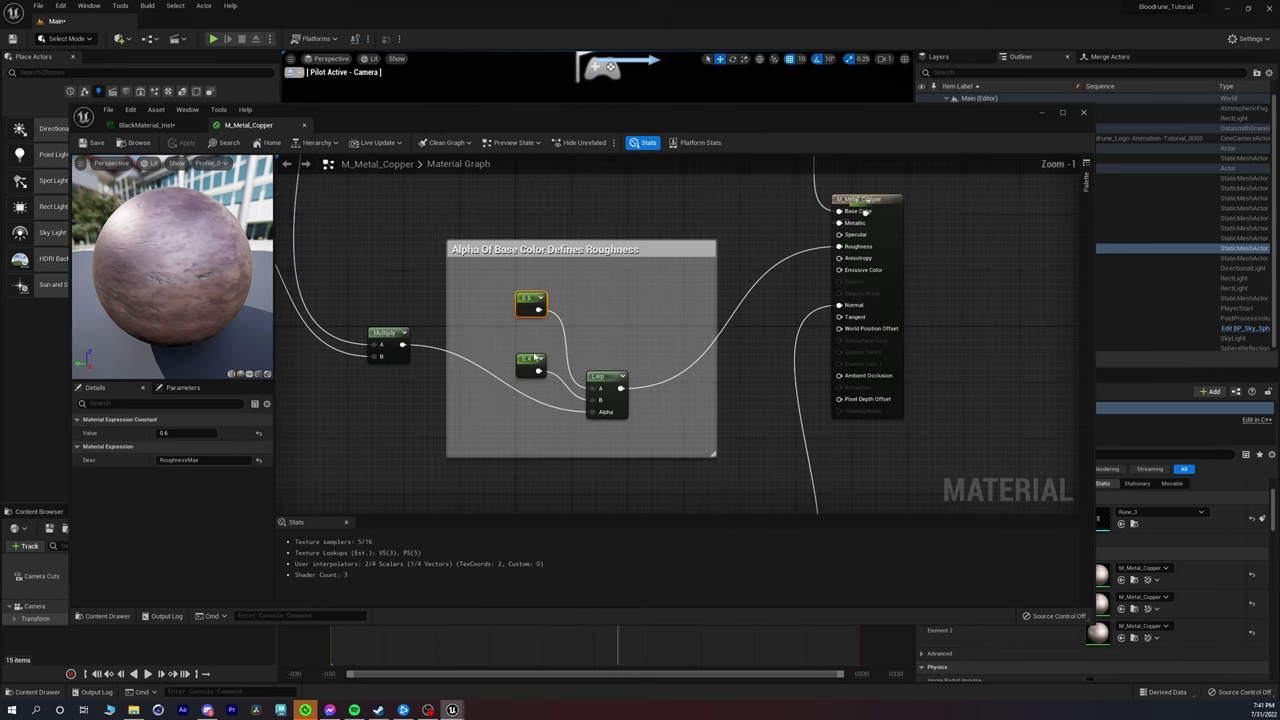
right_click_drag(507, 331, 540, 323)
left_click(565, 357)
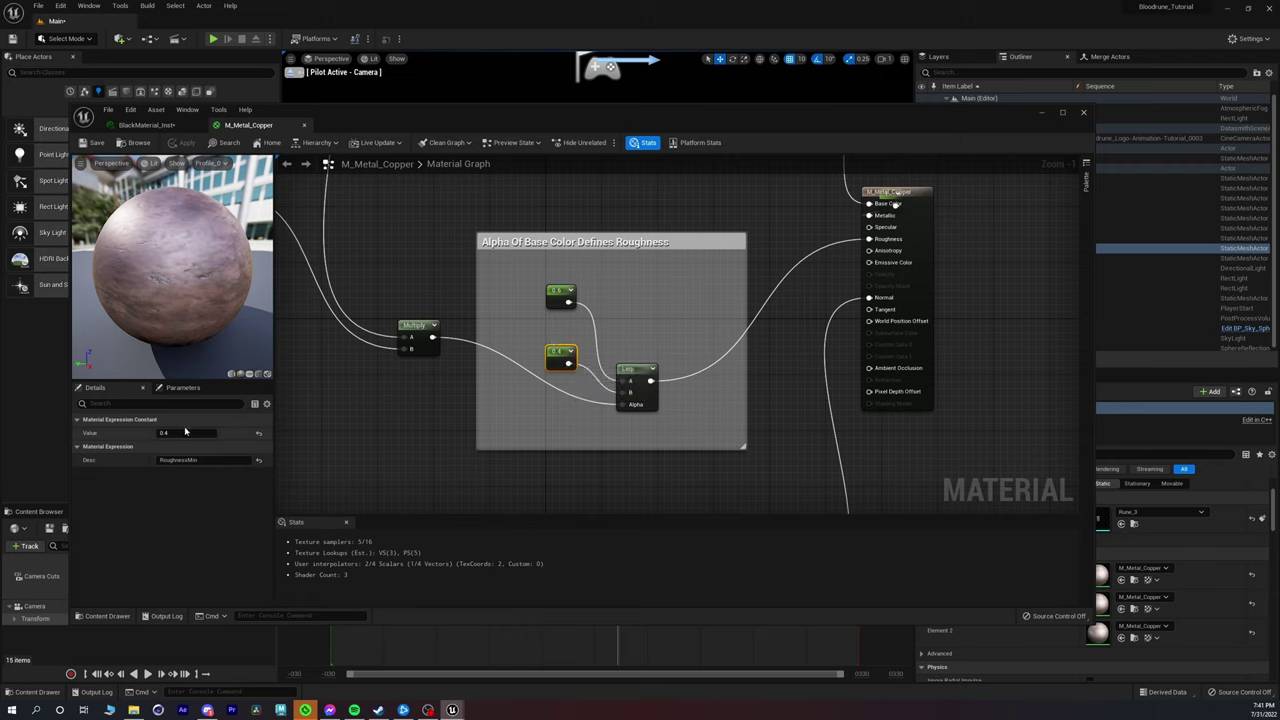
key("Return")
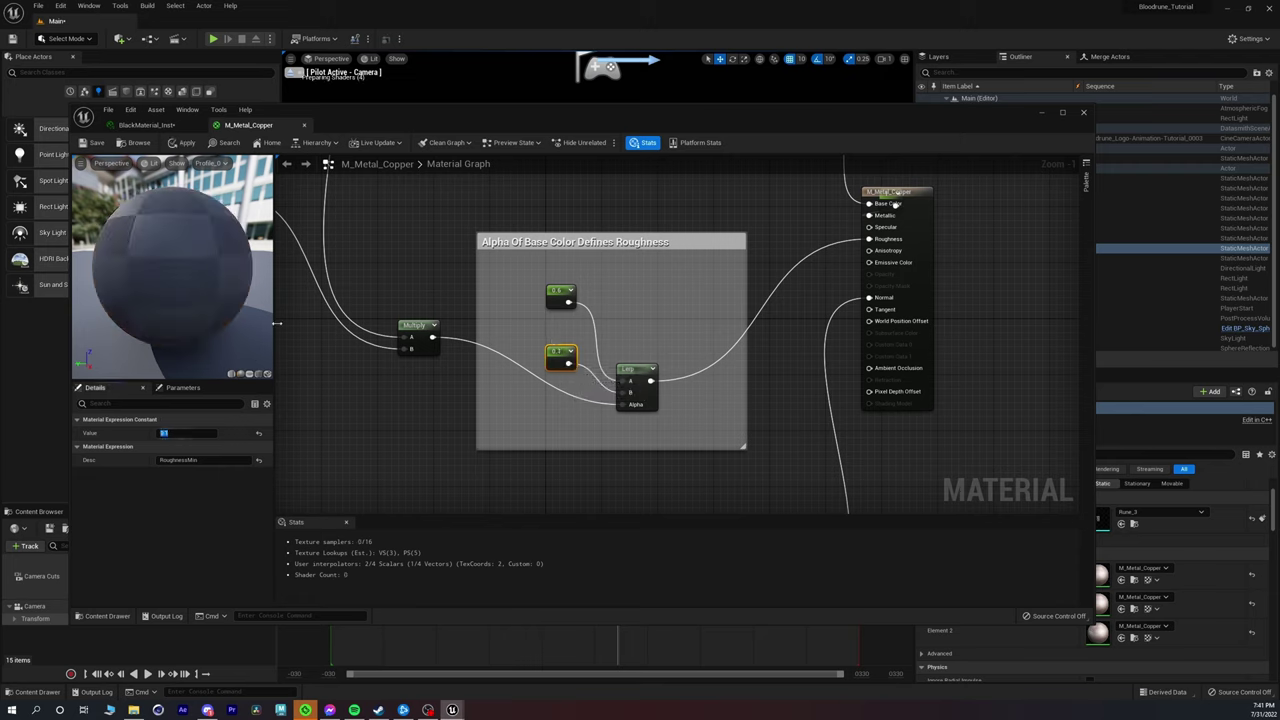
left_click_drag(173, 289, 140, 294)
left_click(93, 143)
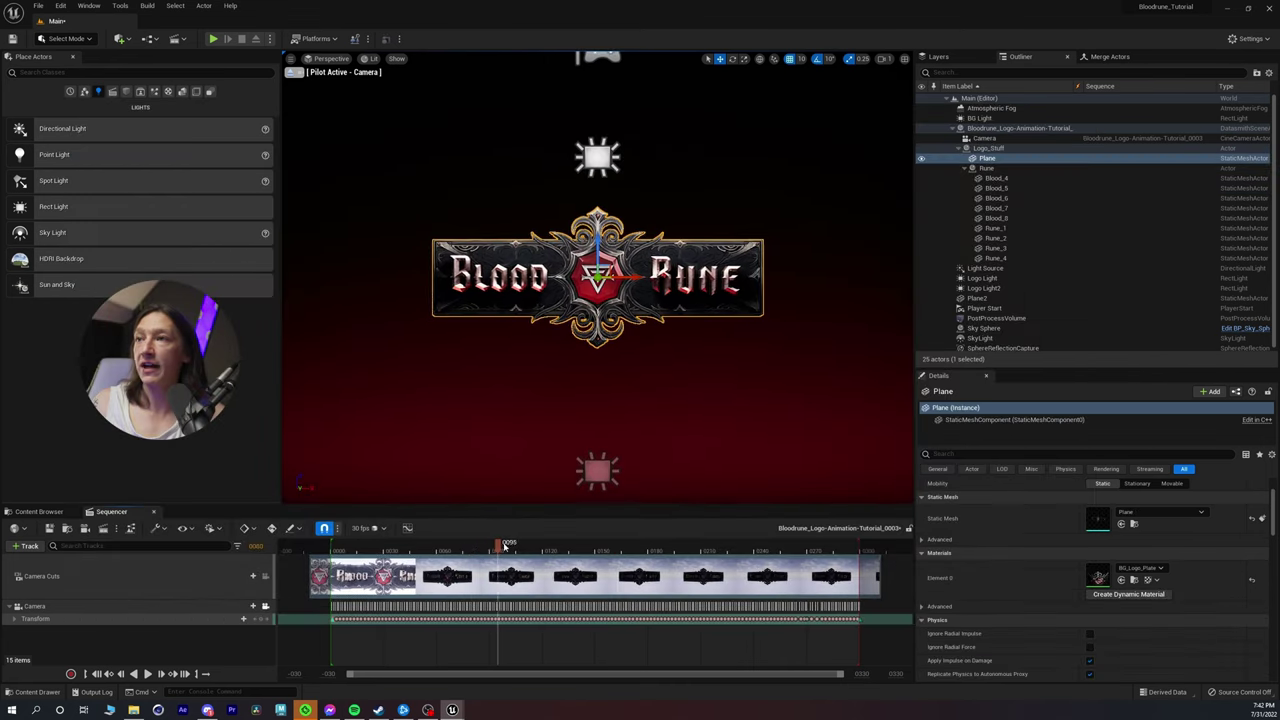
Step: Scrub the animation to frame 14, search the scene actors for "post" and select the PostProcessVolume
left_click_drag(474, 544, 355, 543)
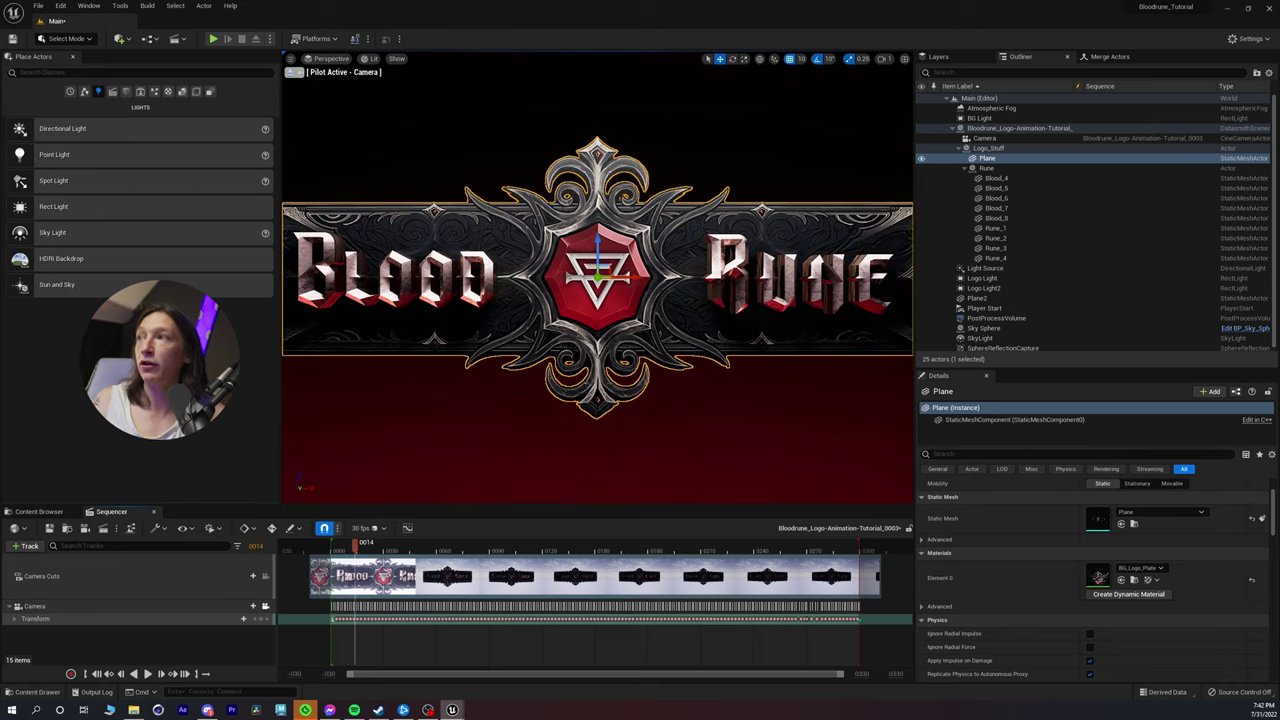
left_click(980, 73)
type("post")
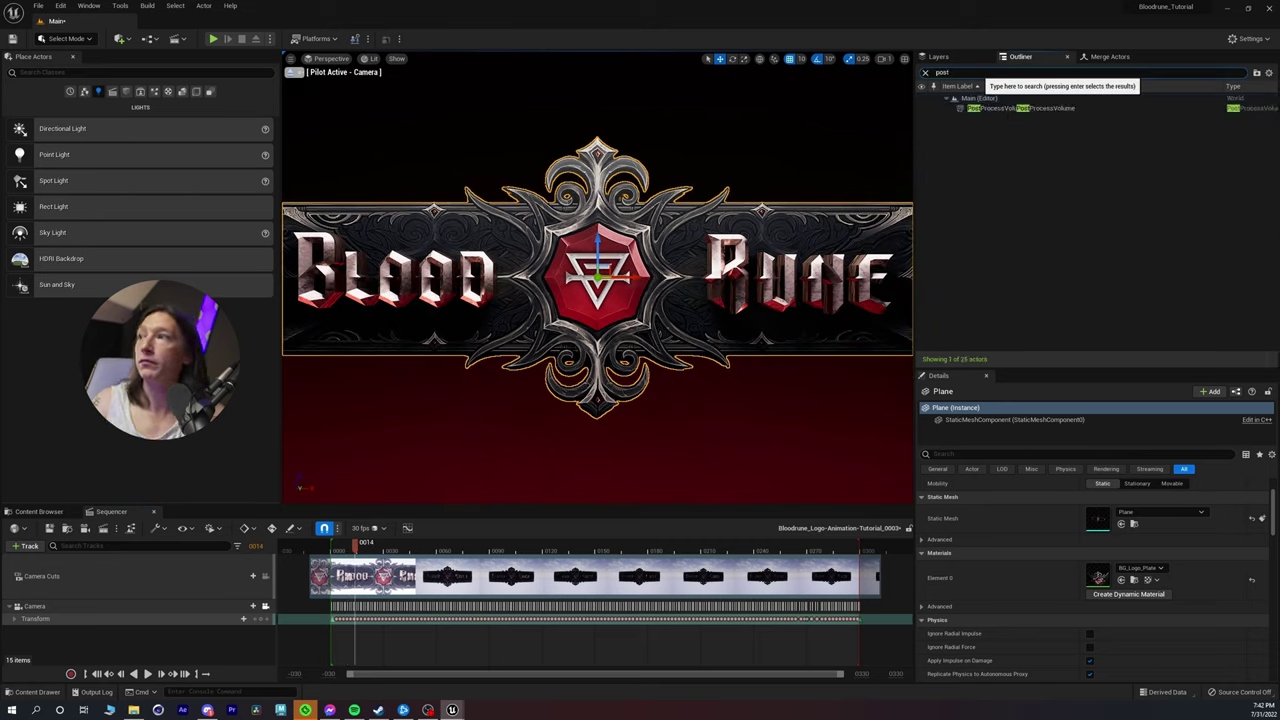
left_click(997, 108)
scroll(995, 585, "down", 5)
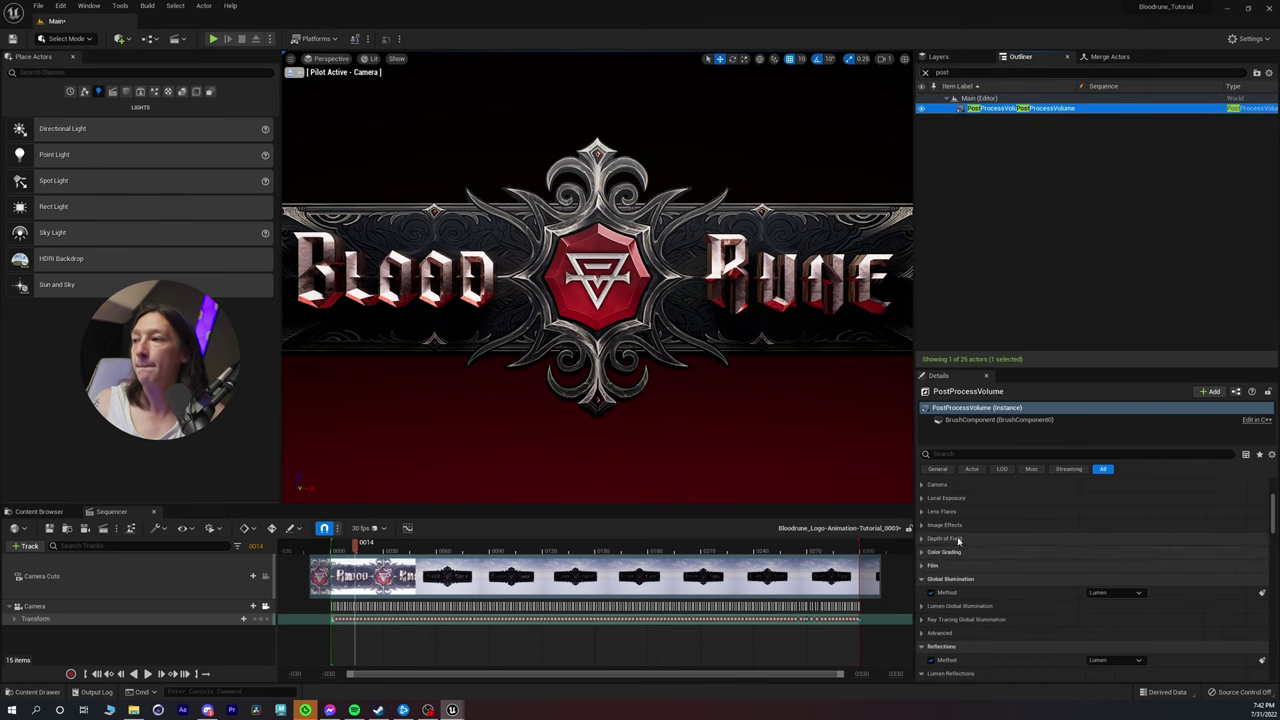
Step: Compare Lumen with Standalone Ray Traced (Deprecated) reflections on the PostProcessVolume and keep Standalone Ray Traced (Deprecated)
left_click(1113, 580)
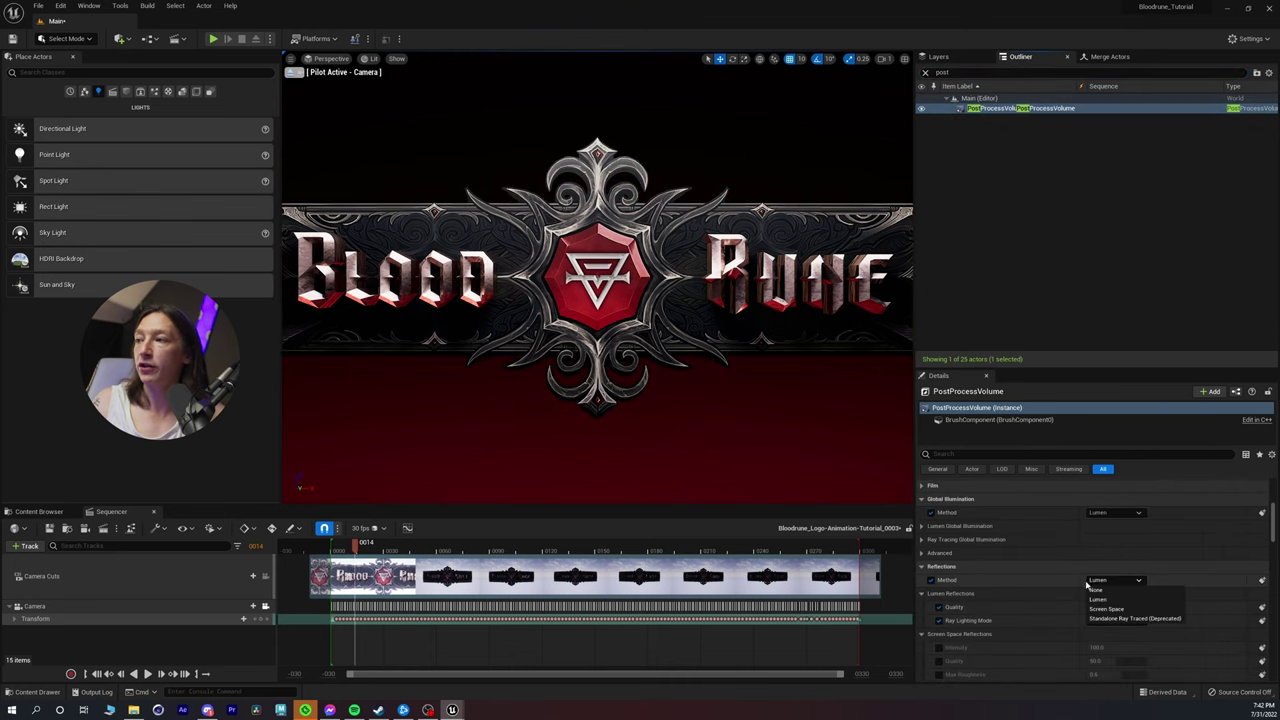
left_click(1110, 620)
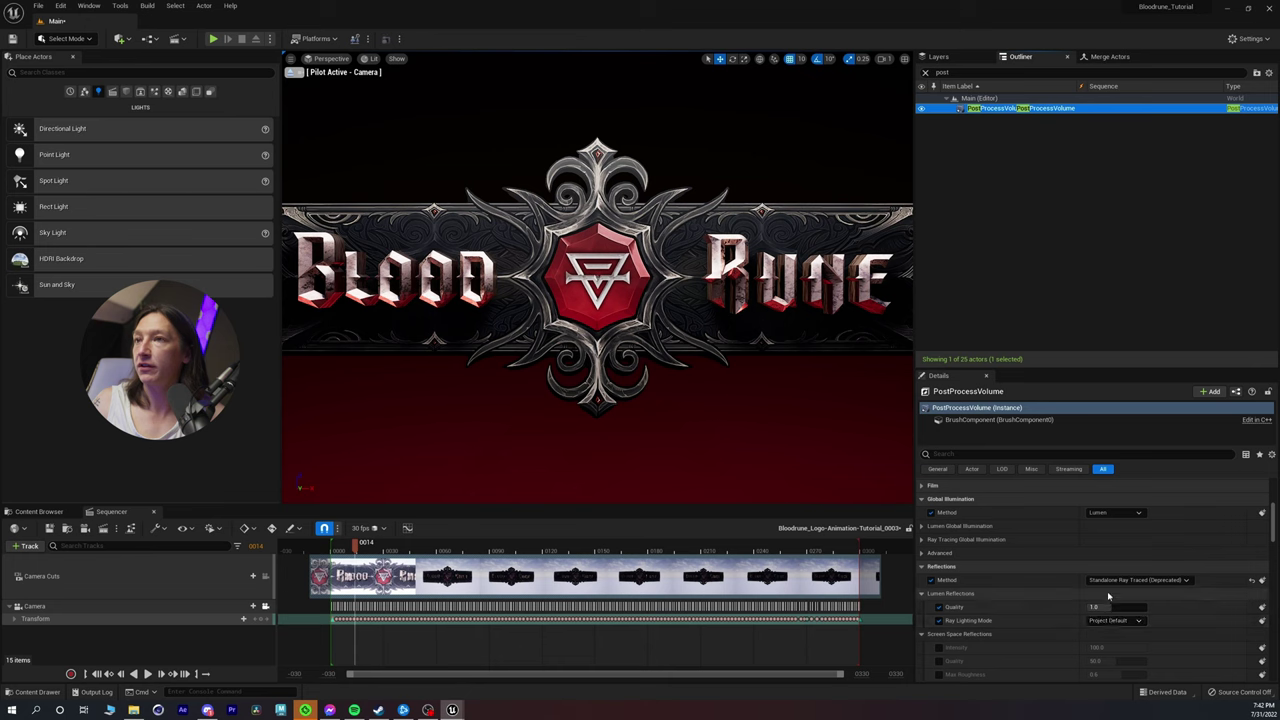
left_click(1110, 580)
left_click(1104, 603)
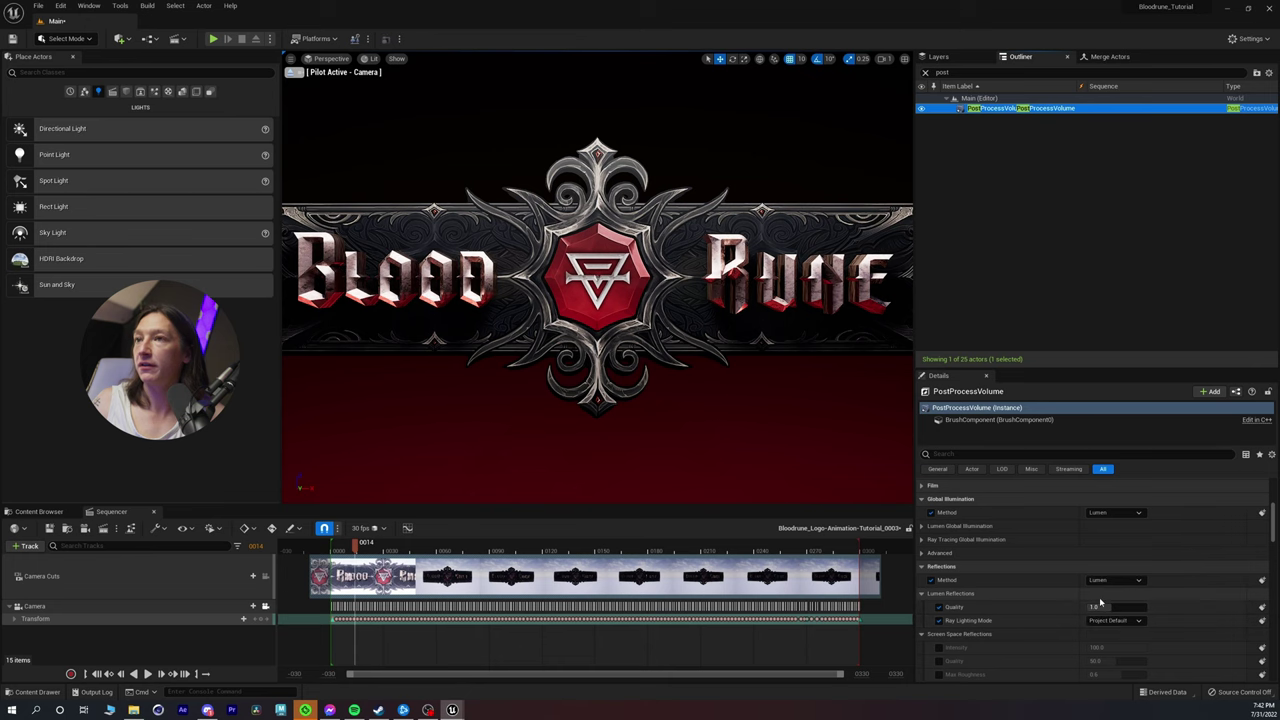
left_click(1105, 581)
left_click(1100, 619)
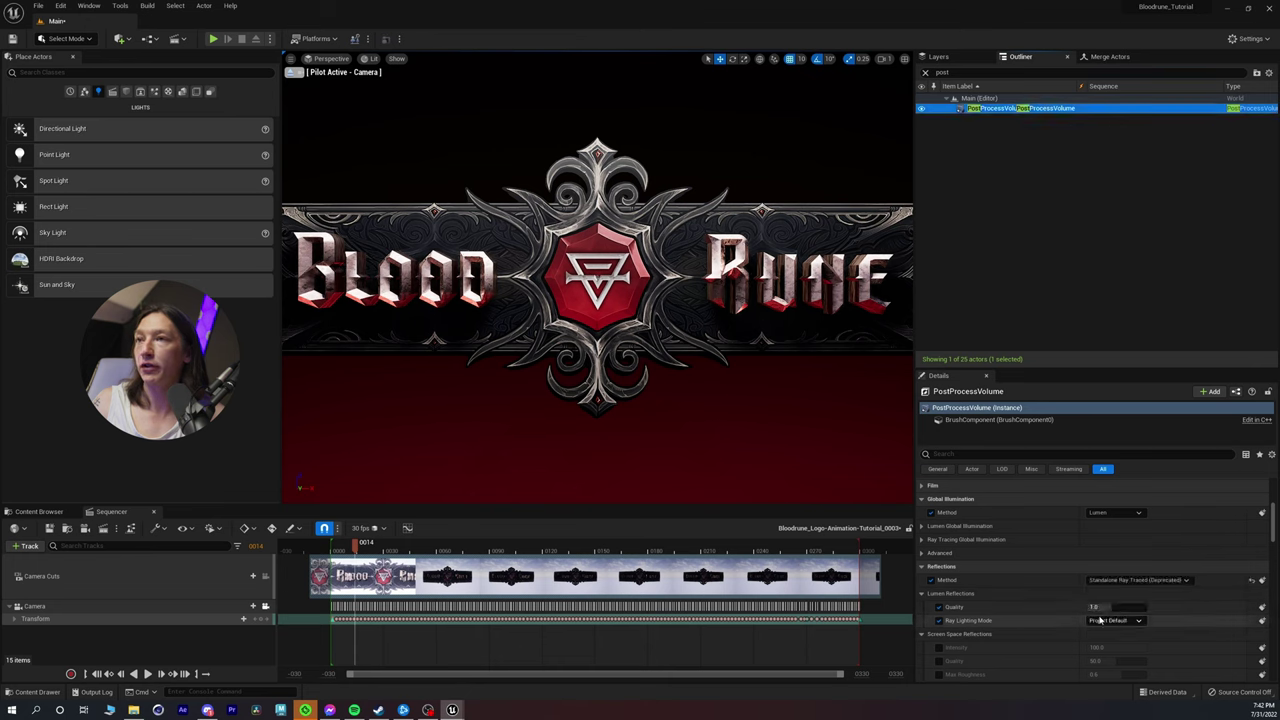
scroll(1055, 600, "up", 2)
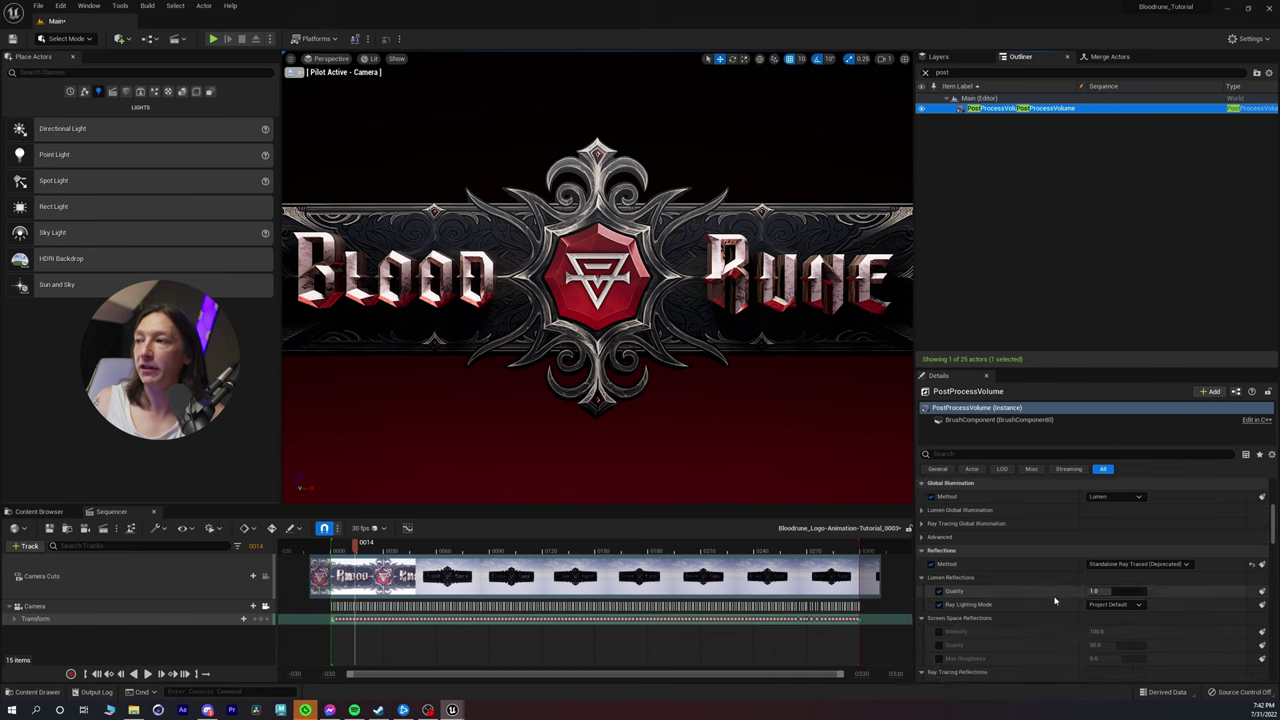
Step: Leave the camera view and place a new rect light beside the Blood end of the logo
left_click(266, 606)
right_click_drag(450, 220, 550, 222)
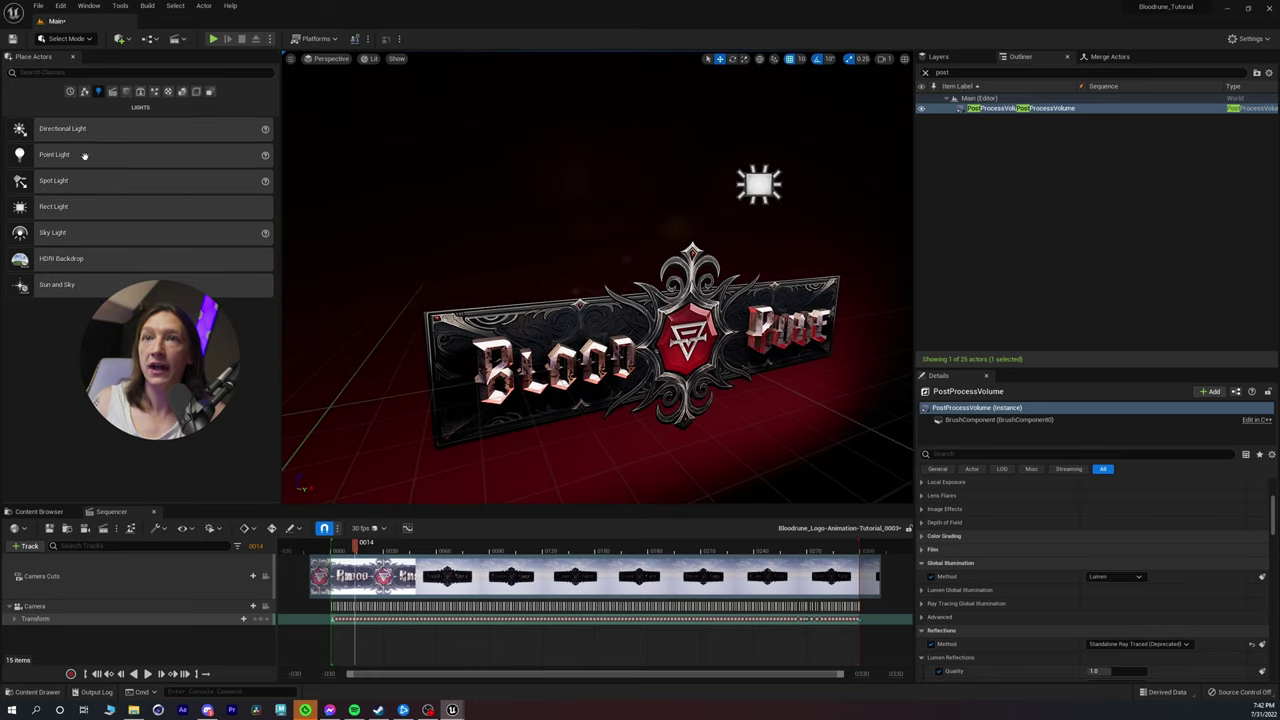
left_click_drag(85, 223, 473, 407)
right_click_drag(473, 407, 403, 406)
key("e")
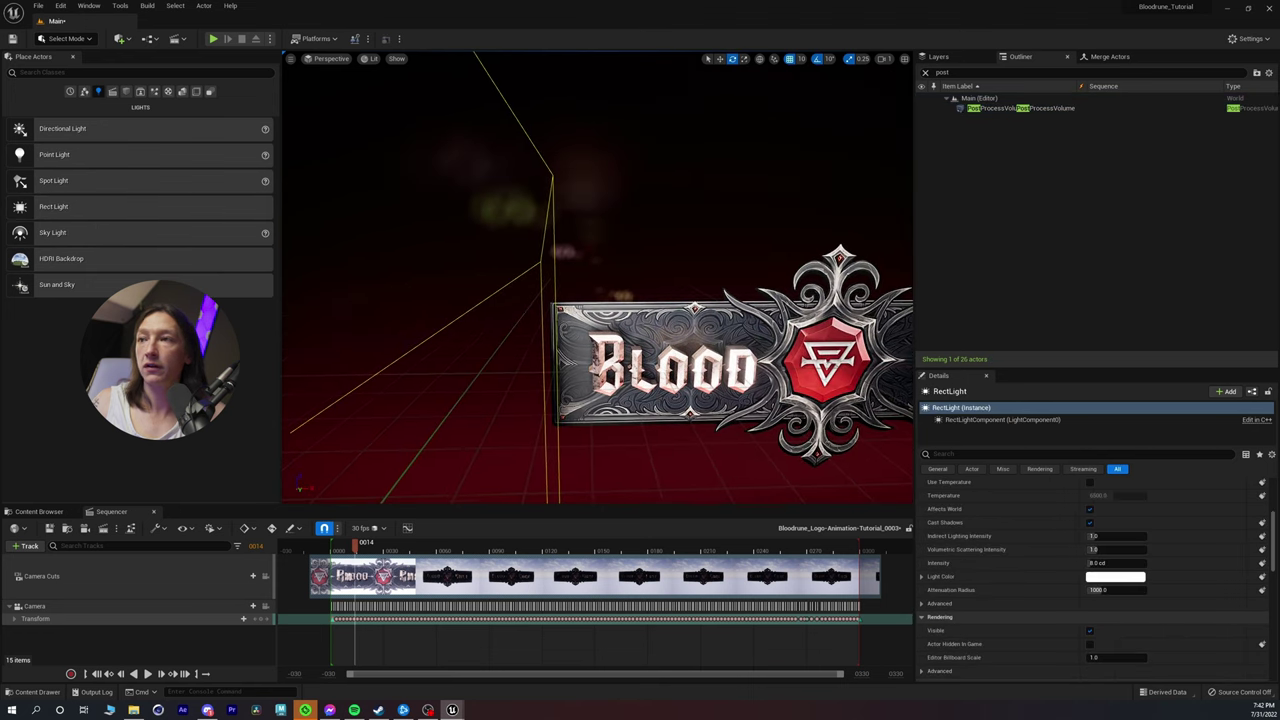
Step: Clear the actor search and rename the new rect light Specular_Light
left_click(926, 73)
left_click(986, 328)
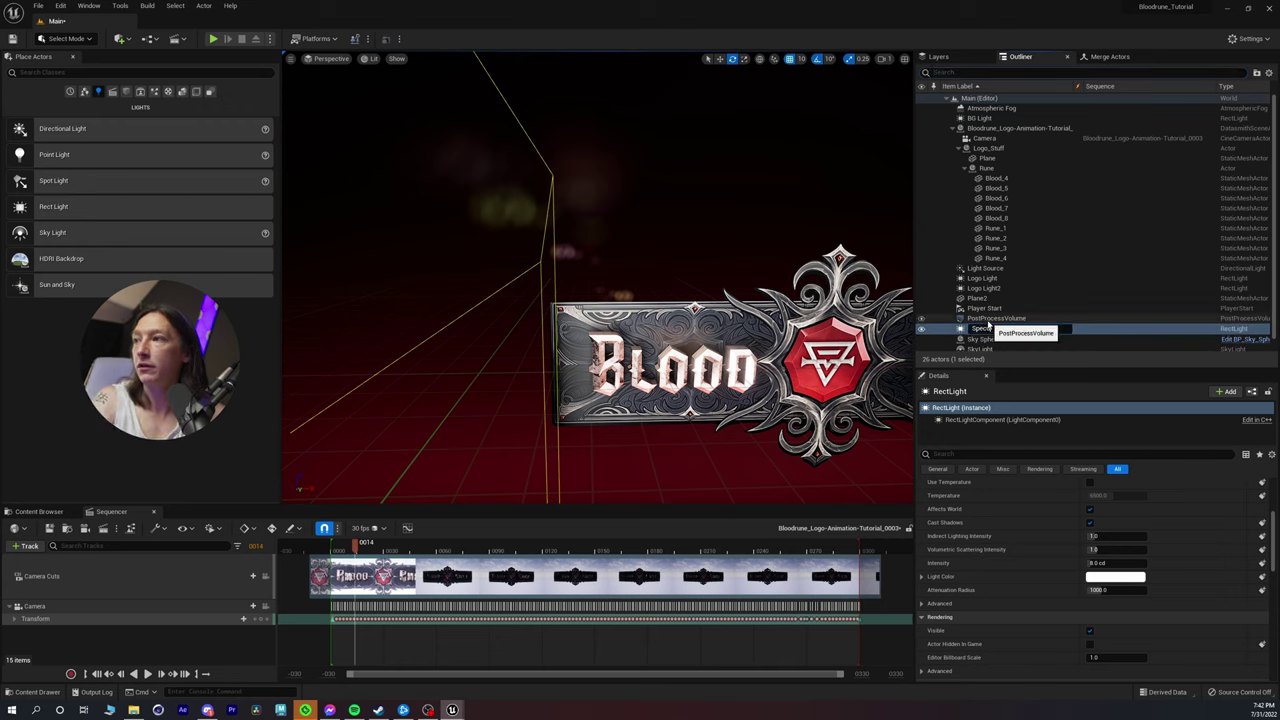
key("Return")
Step: Move Specular_Light up and outward beyond the Blood end of the logo, to about X -80, Y 40, Z 40
right_click_drag(612, 334, 618, 358)
key("s")
key("w")
left_click_drag(511, 355, 492, 168)
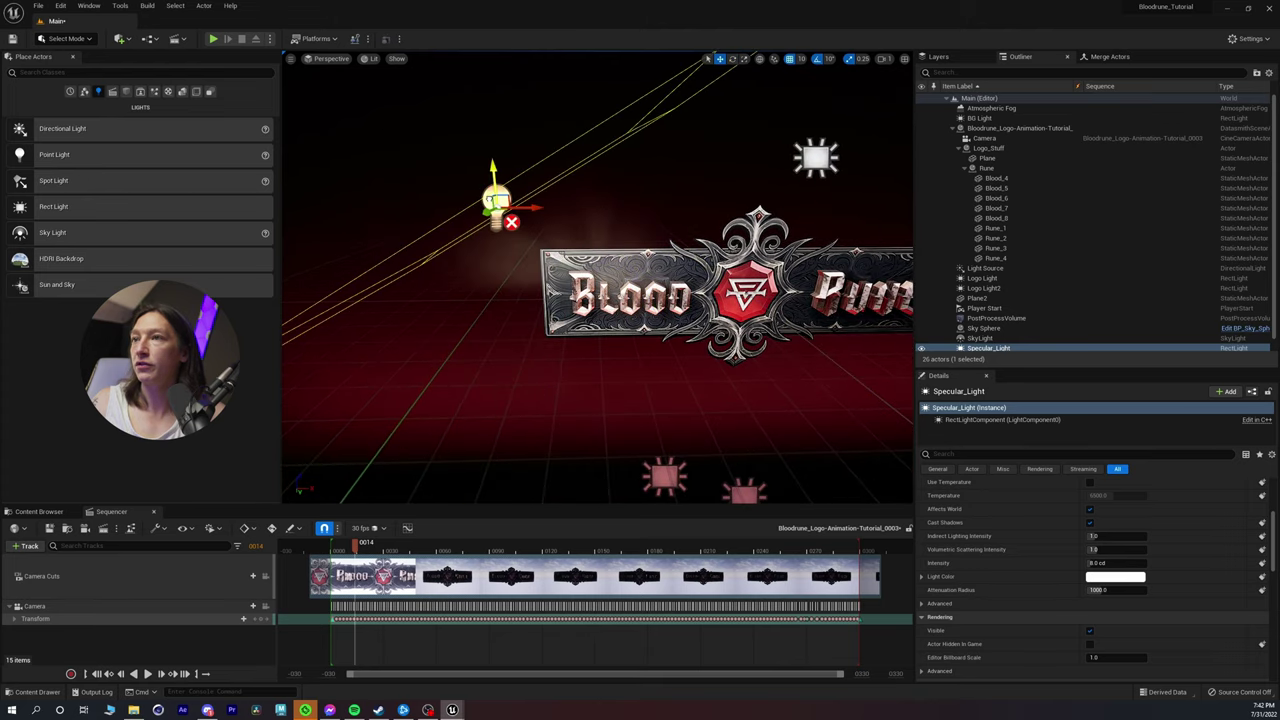
left_click_drag(489, 213, 502, 207)
Step: Set the mobility of Specular_Light, Logo Light, Logo Light2 and BG Light to Movable together
scroll(1032, 549, "up", 6)
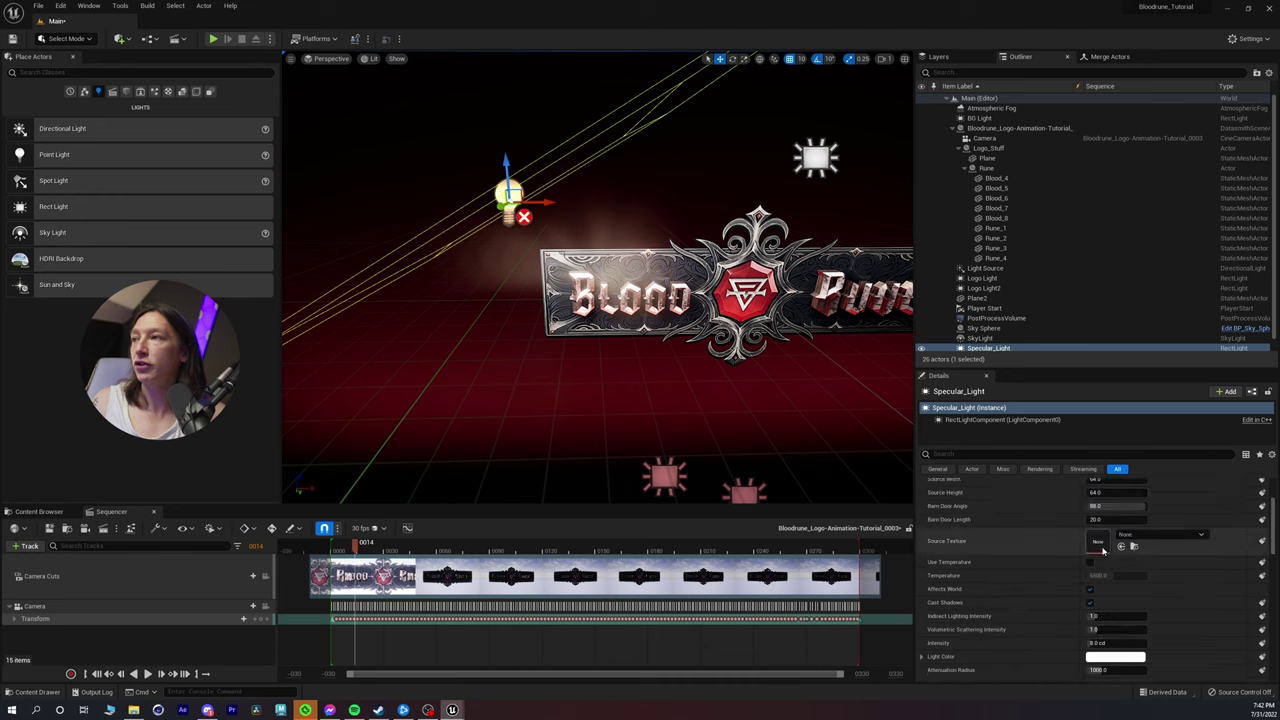
scroll(978, 340, "down", 1)
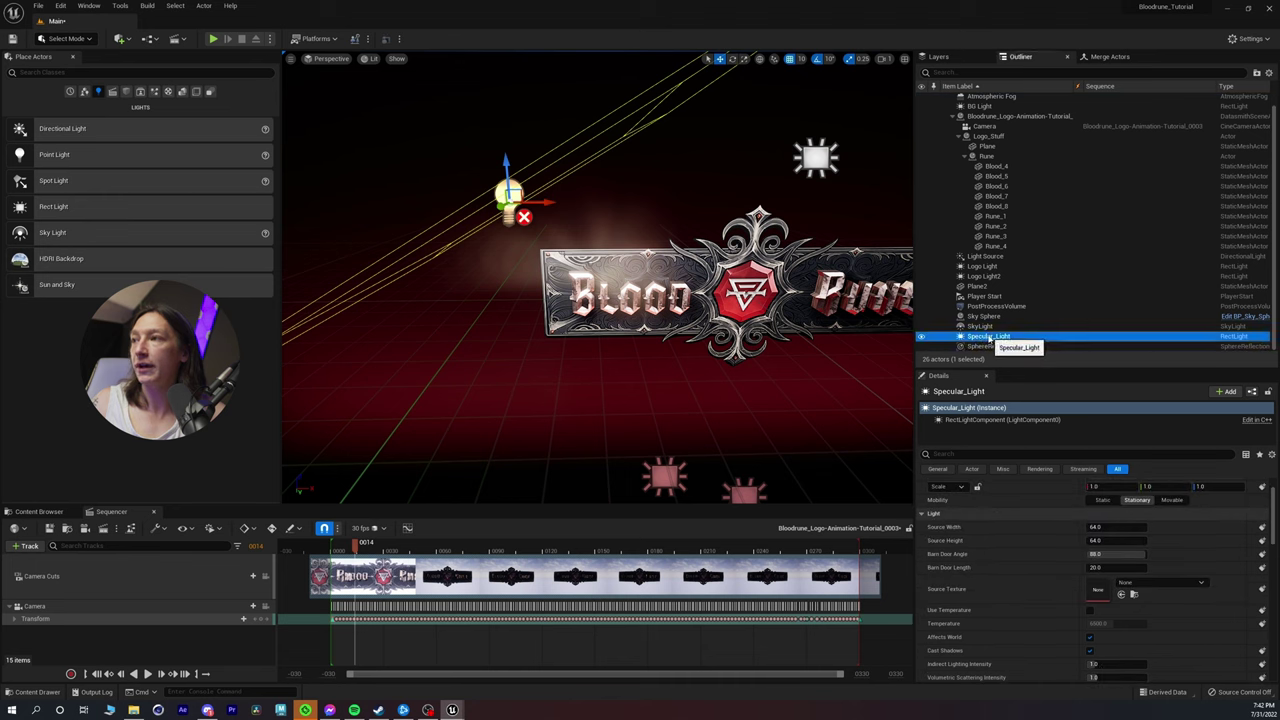
left_click(983, 276, "ctrl")
left_click(982, 266, "ctrl")
scroll(977, 202, "up", 1)
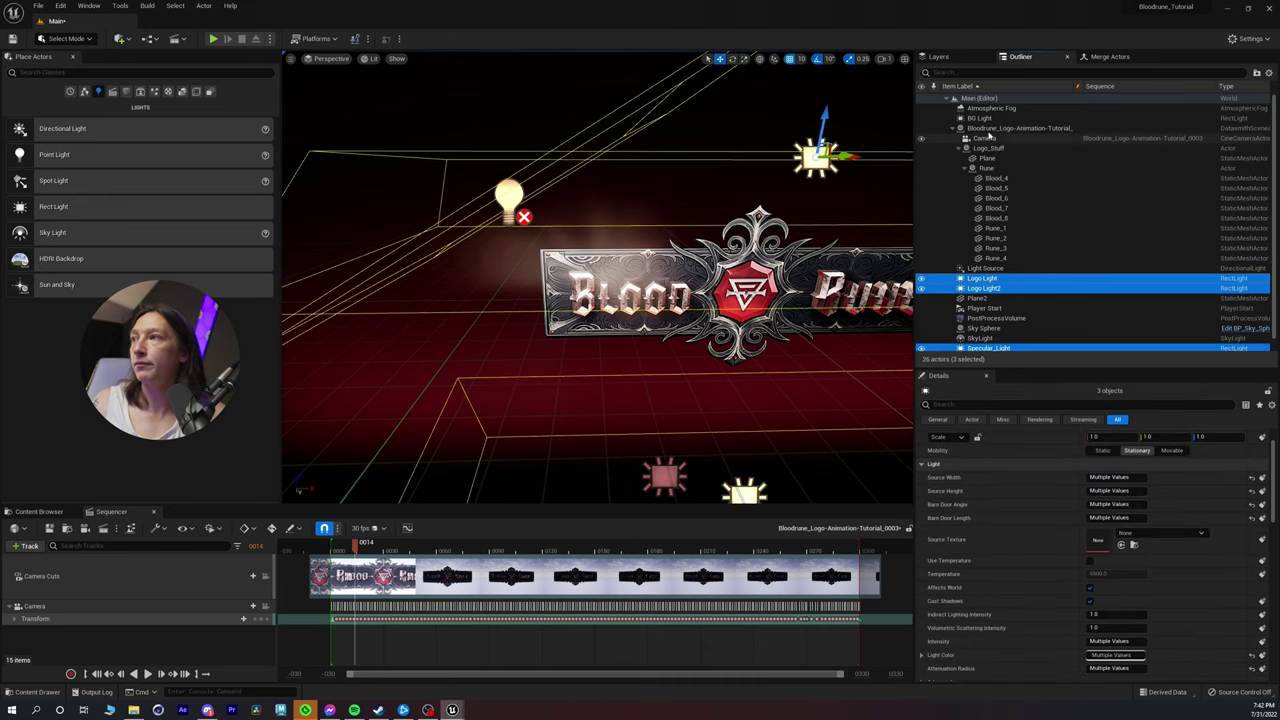
left_click(979, 118, "ctrl")
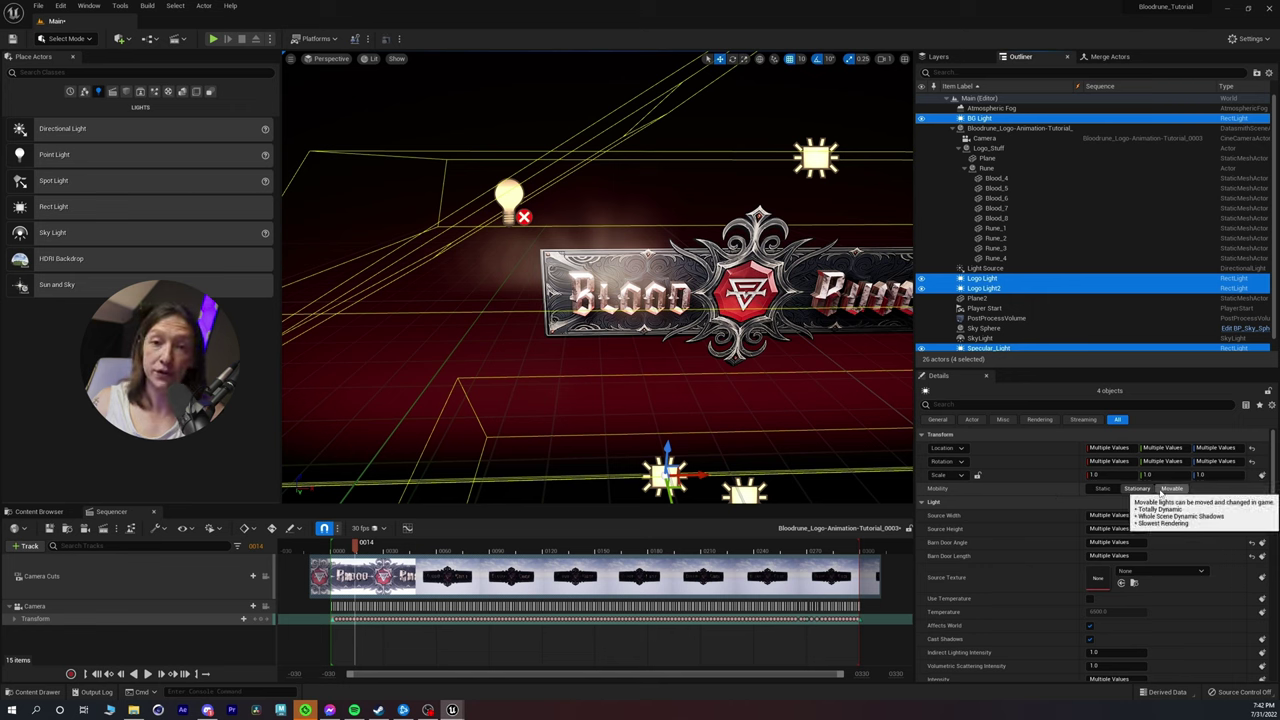
left_click(1168, 489)
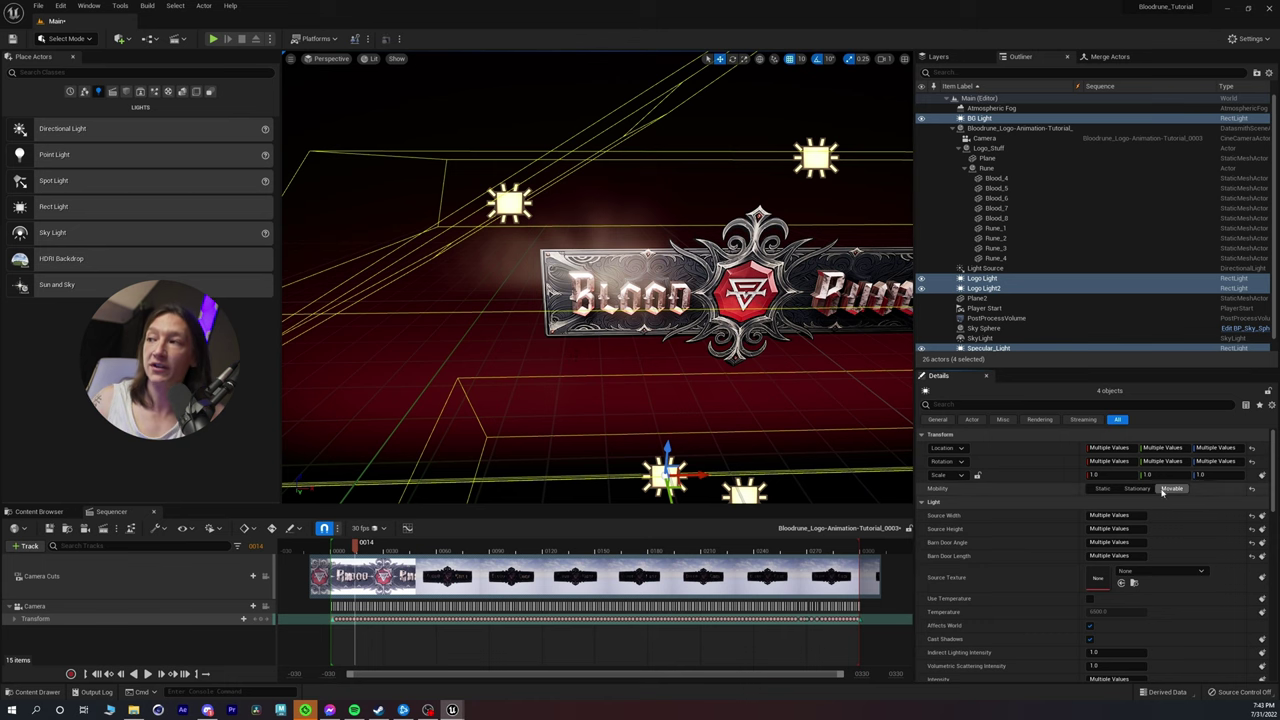
Step: Reduce Specular_Light's source size to a width of about 15.4 and a height of about 47.5
left_click(509, 204)
right_click_drag(509, 204, 395, 255)
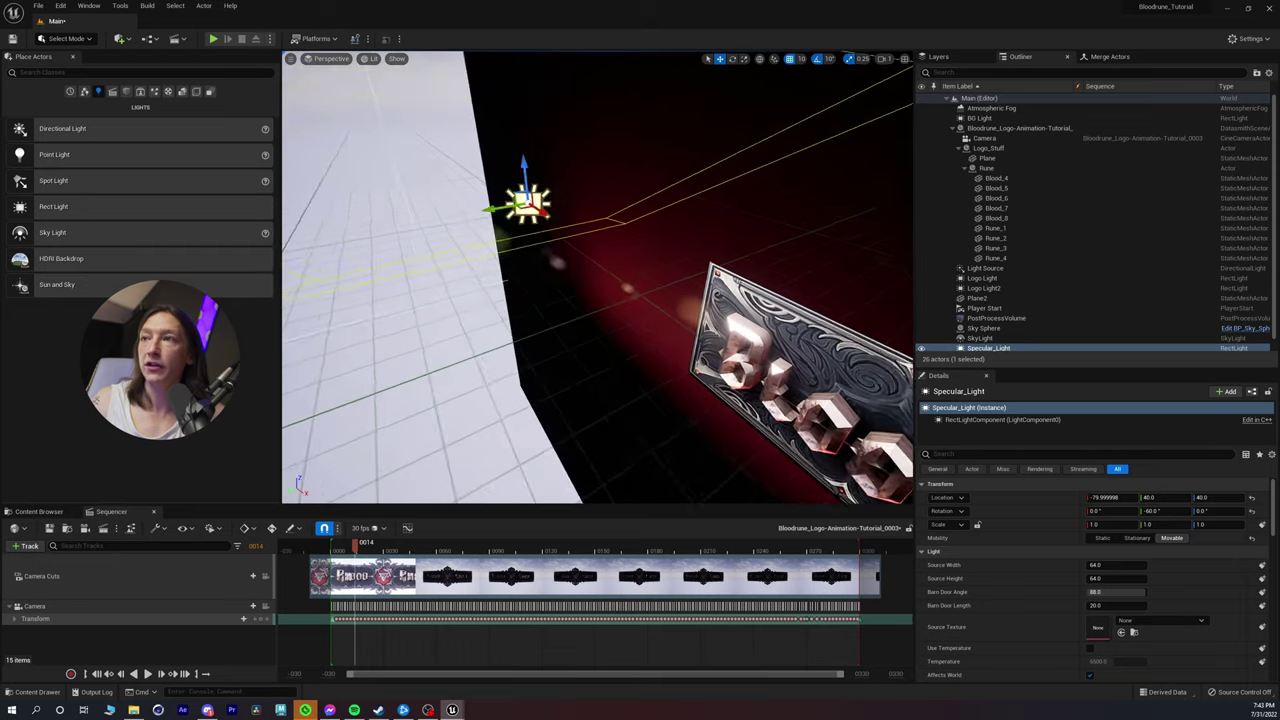
mouse_move(1114, 566)
left_mouse_down()
mouse_move(1065, 566)
mouse_move(1114, 567)
mouse_move(1098, 580)
left_mouse_up()
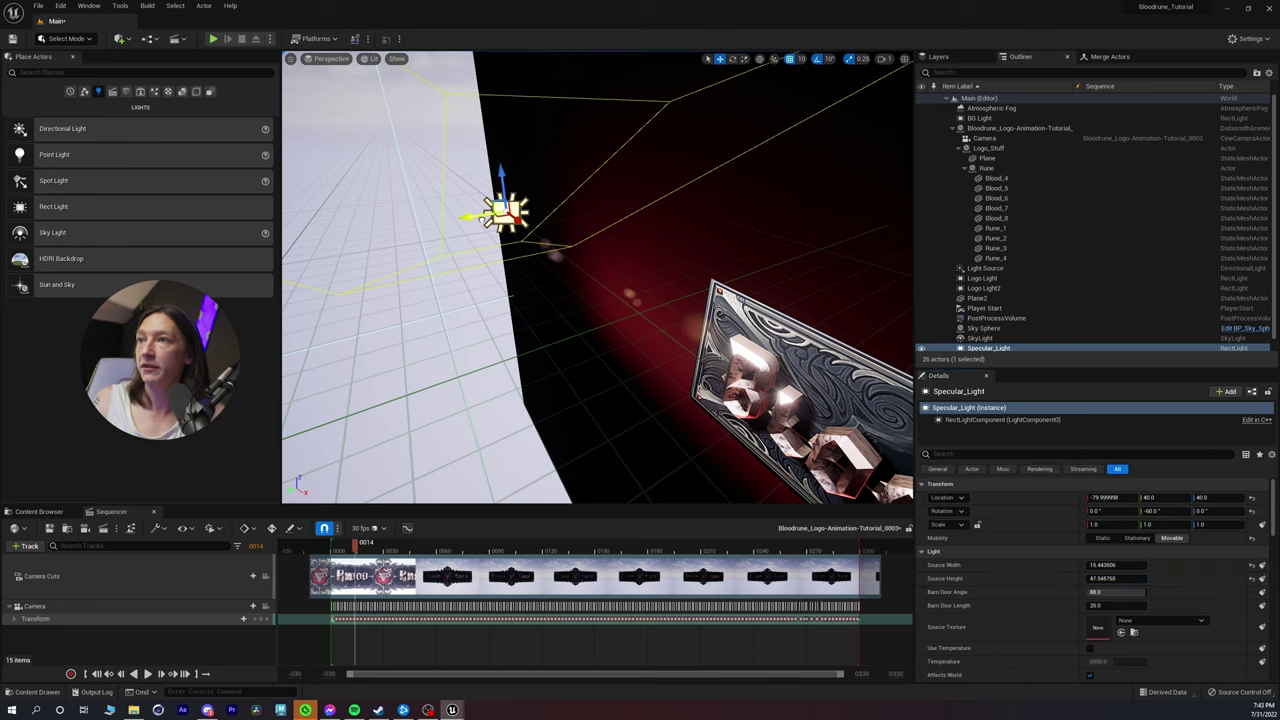
Step: Reposition Specular_Light to Y 0 and raise it farther out from the logo, to about X -95 and Z 66
left_click_drag(481, 219, 554, 208)
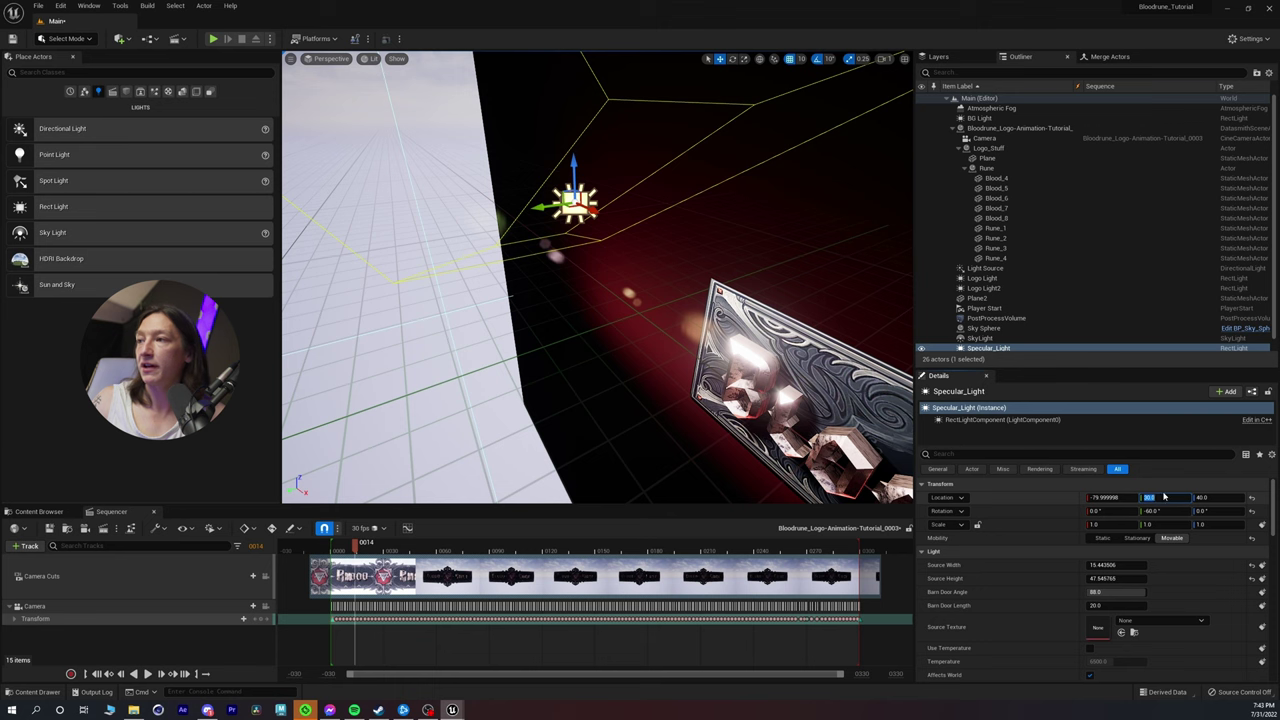
key("Return")
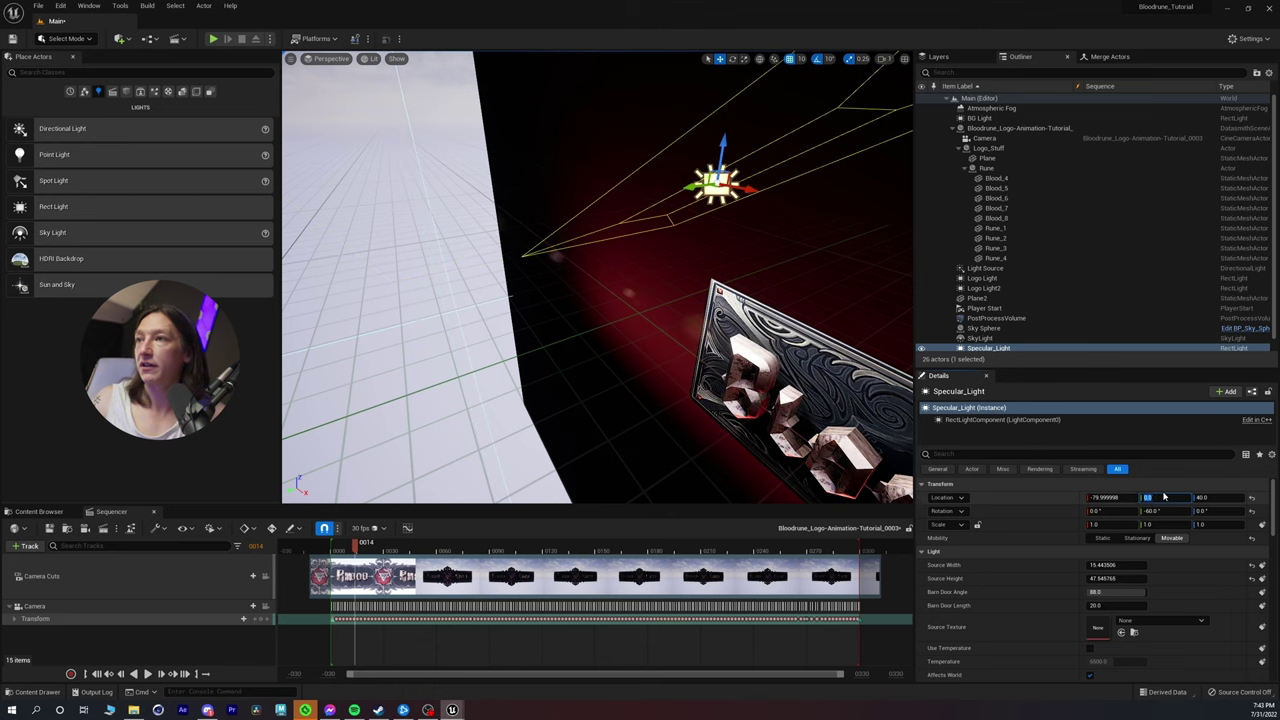
right_click_drag(597, 290, 740, 265)
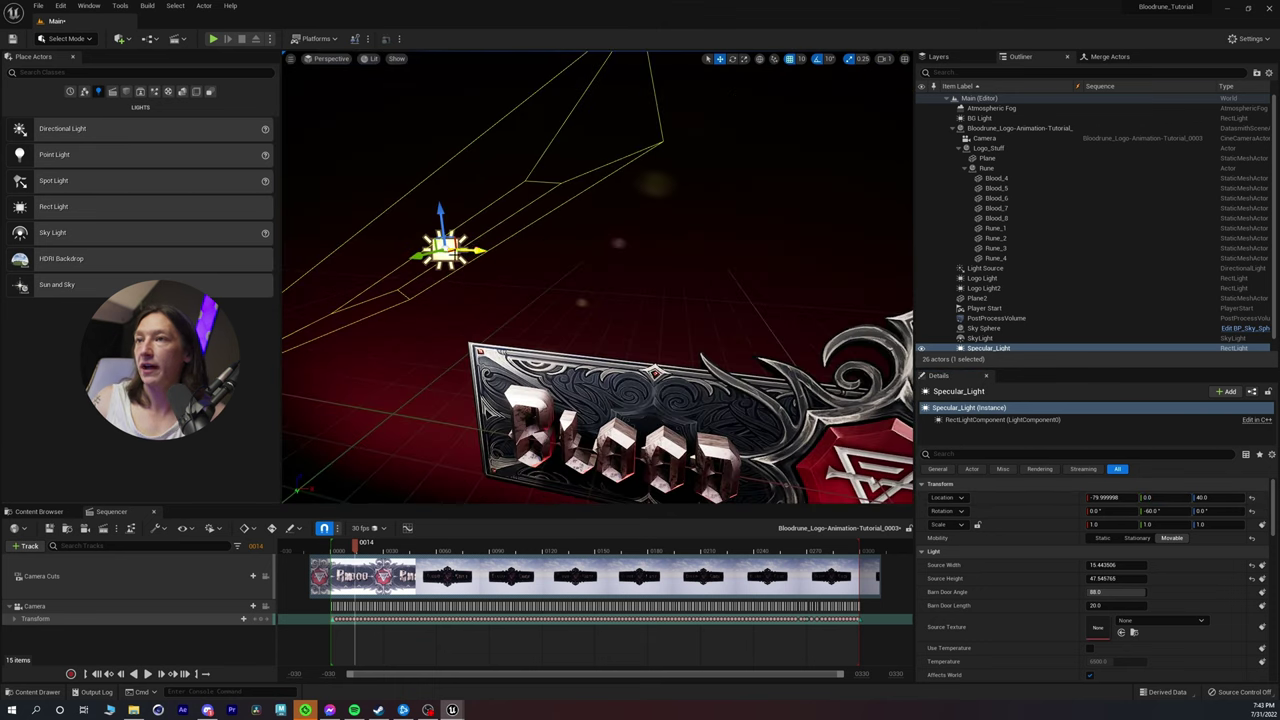
left_click_drag(463, 275, 370, 125)
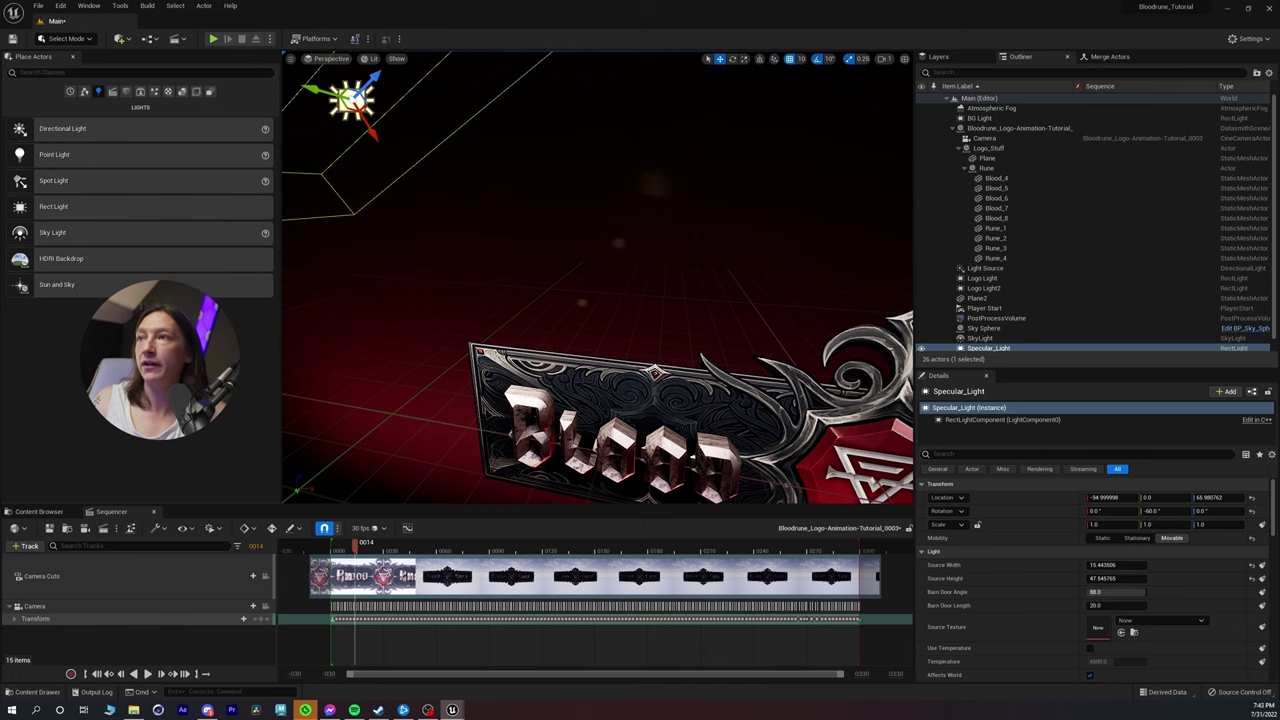
key("s")
right_click_drag(597, 277, 612, 292)
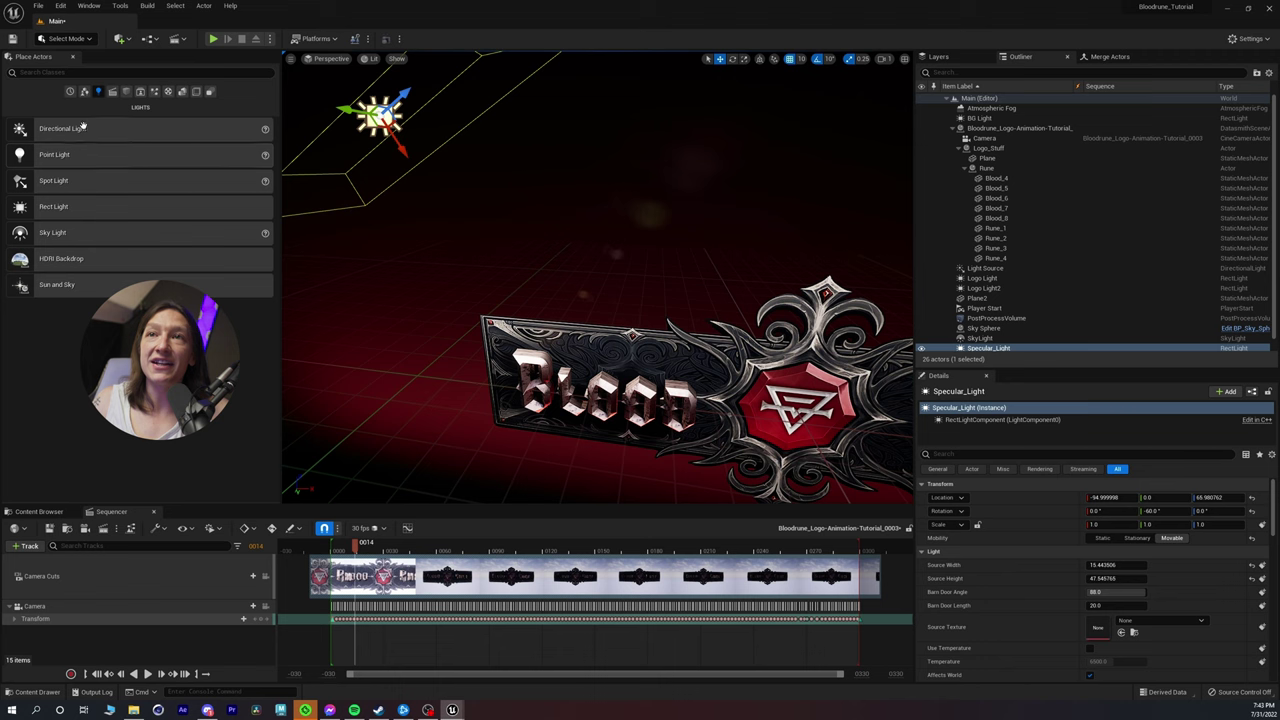
Step: Place an empty Actor on the logo and reset its location to the world origin
left_click(71, 92)
left_click(85, 92)
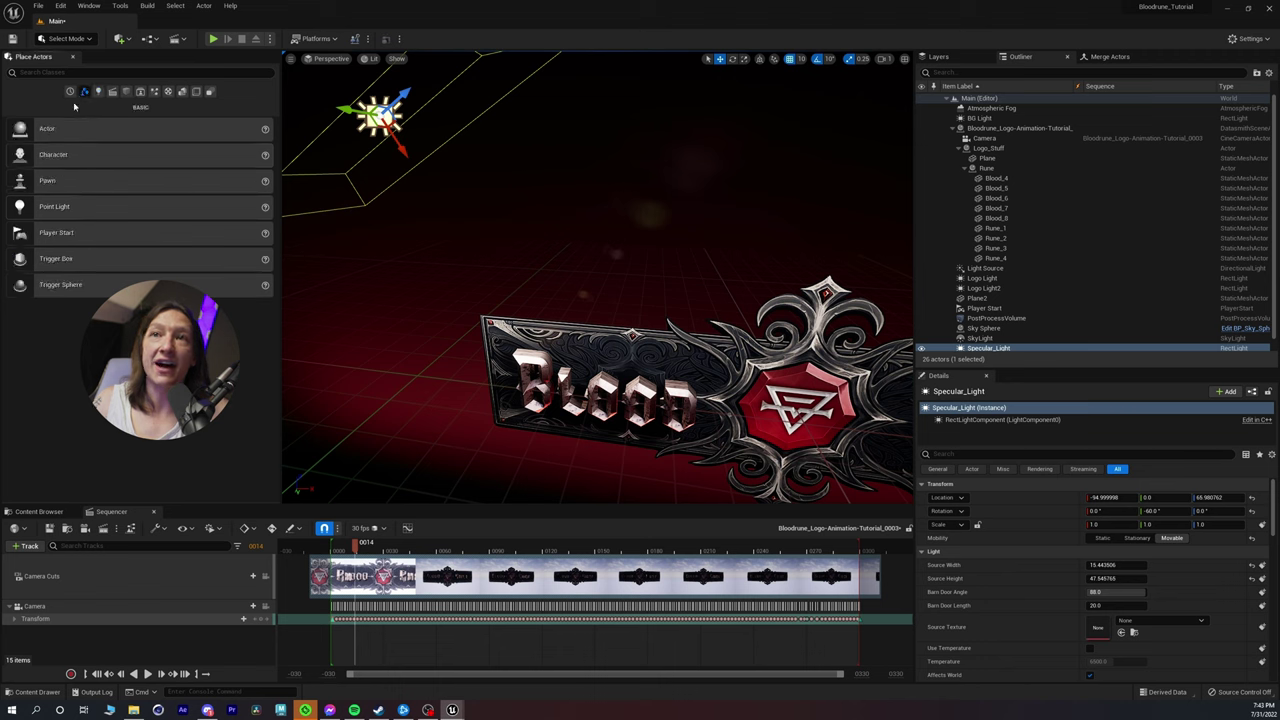
left_click_drag(55, 133, 386, 263)
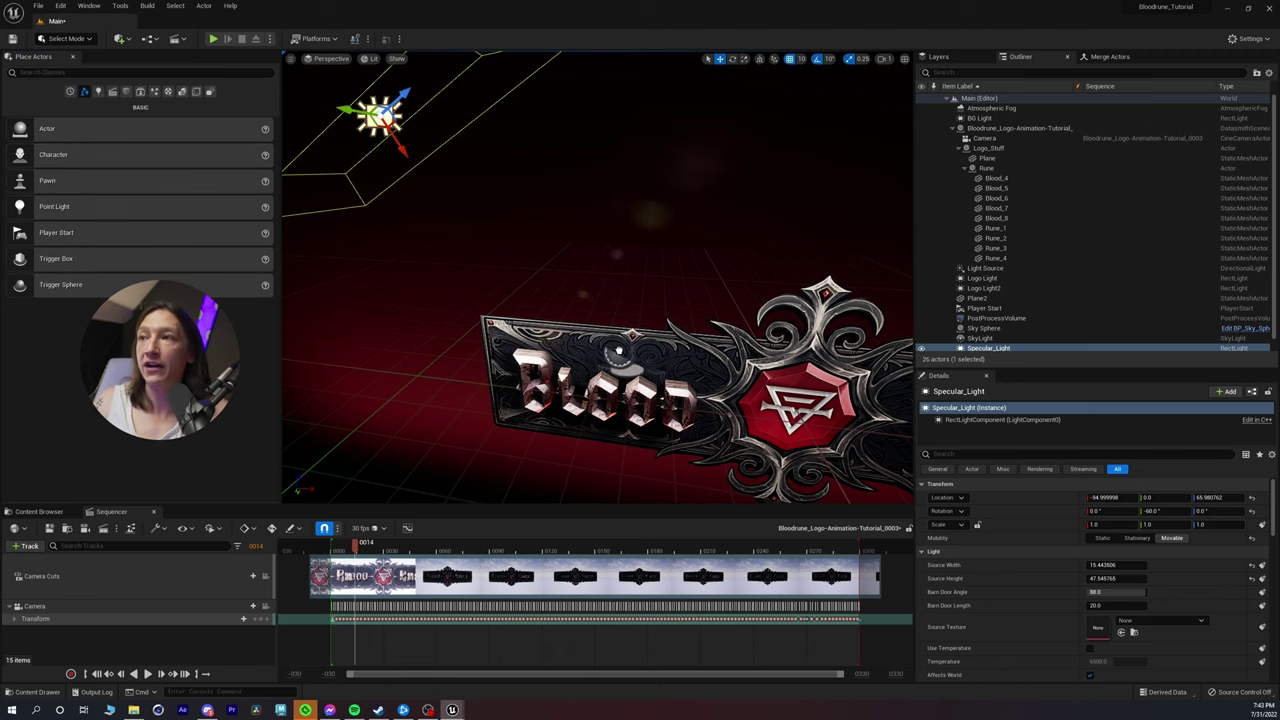
left_click_drag(728, 400, 750, 413)
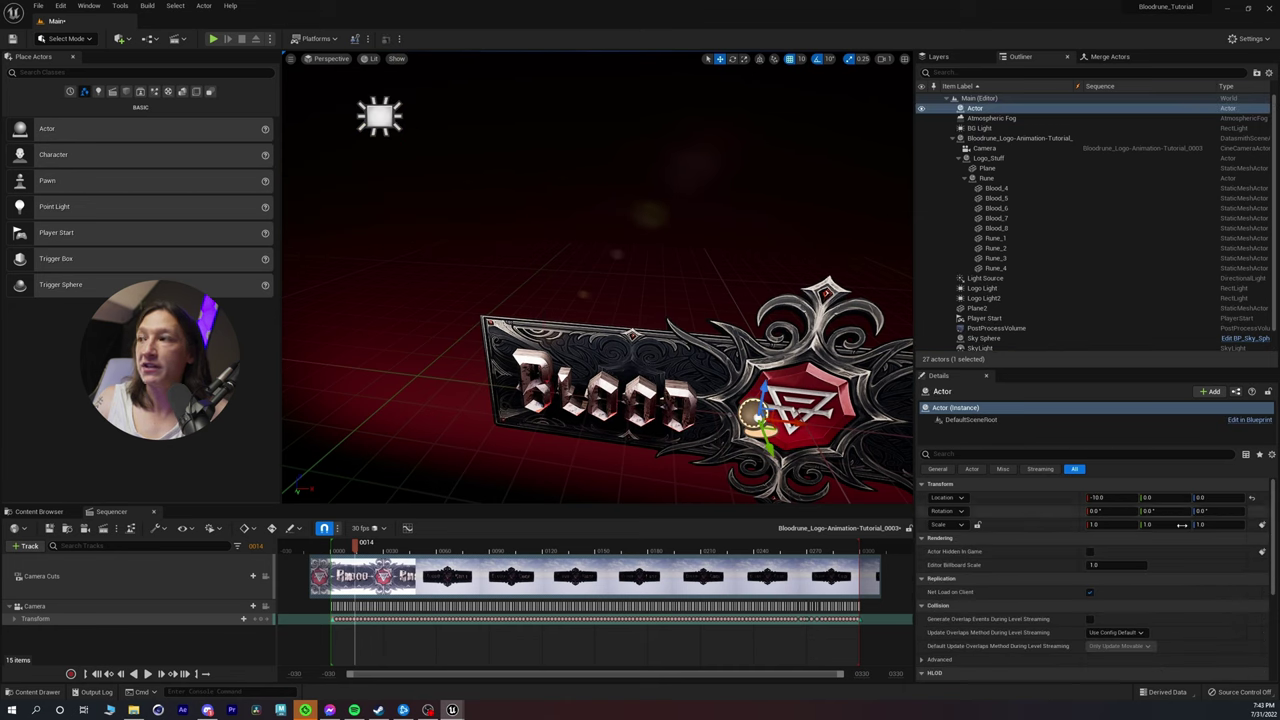
left_click(1251, 498)
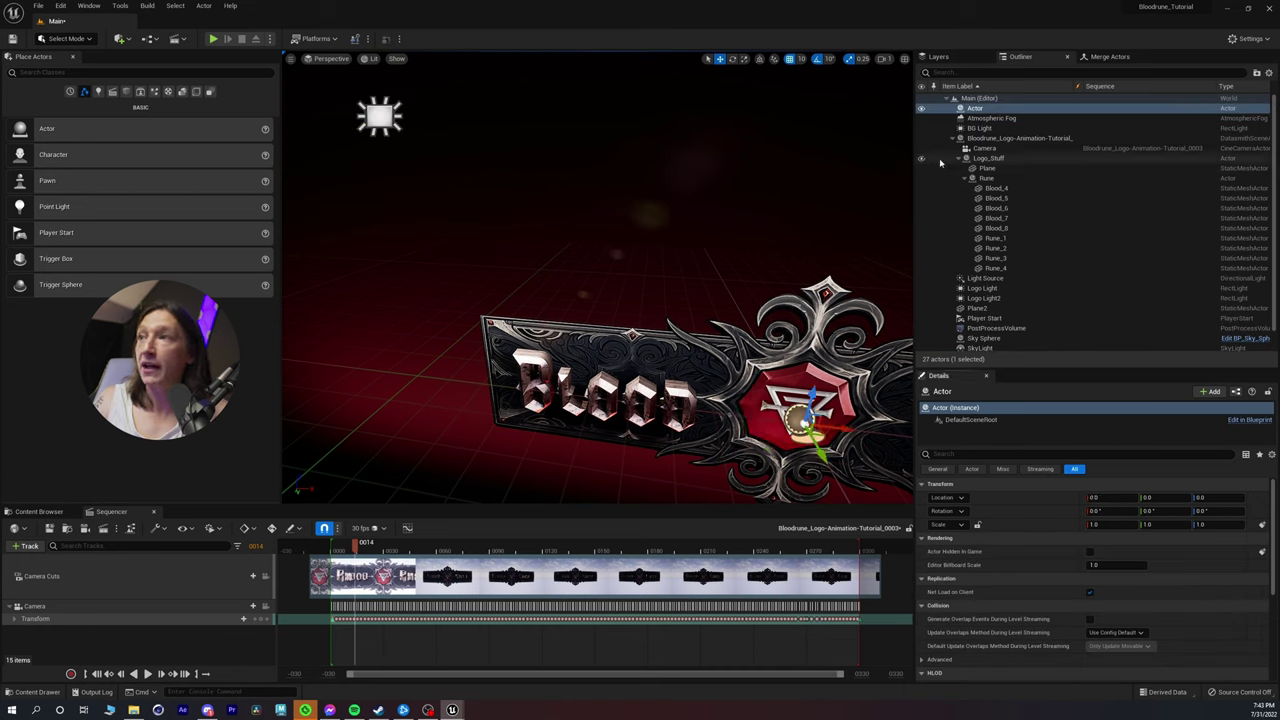
Step: Rename the empty actor LightRotation and add it as a track in the level sequence
left_click(974, 109)
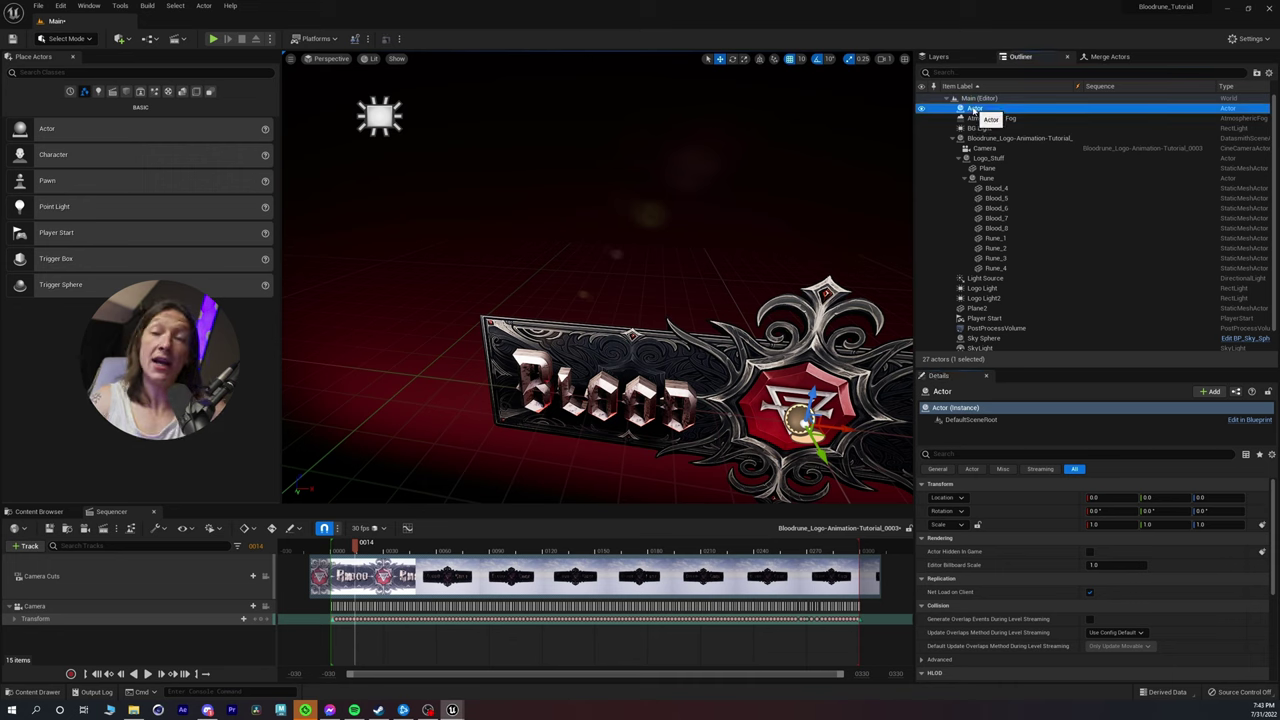
key("F2")
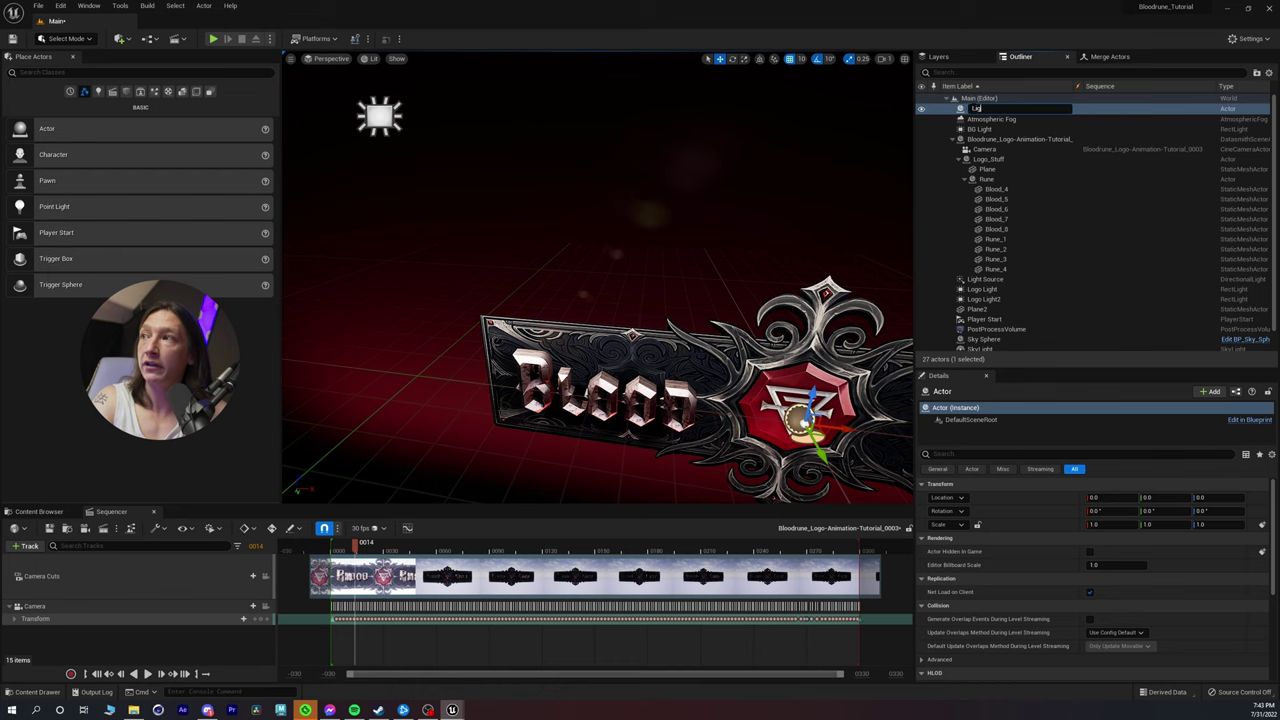
type("LightRotation")
key("Return")
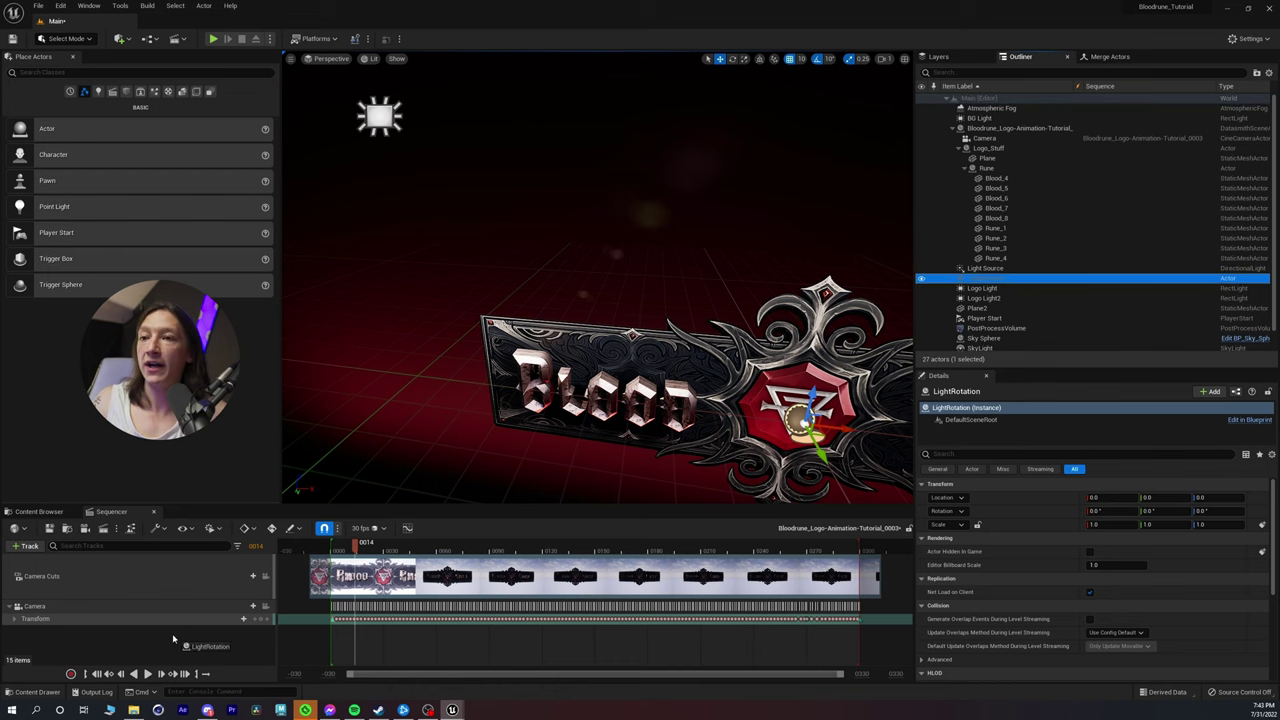
left_click_drag(172, 641, 172, 641)
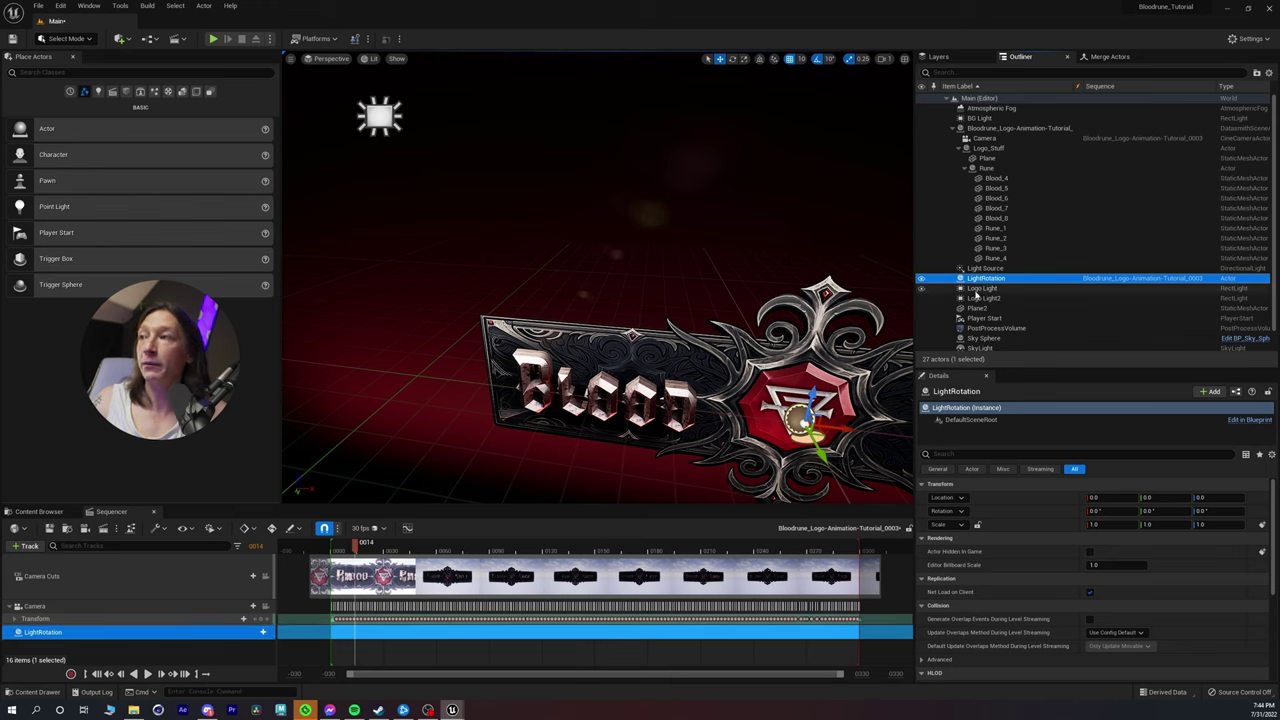
Step: Parent Specular_Light to the LightRotation actor
scroll(988, 258, "down", 1)
left_click_drag(990, 336, 985, 262)
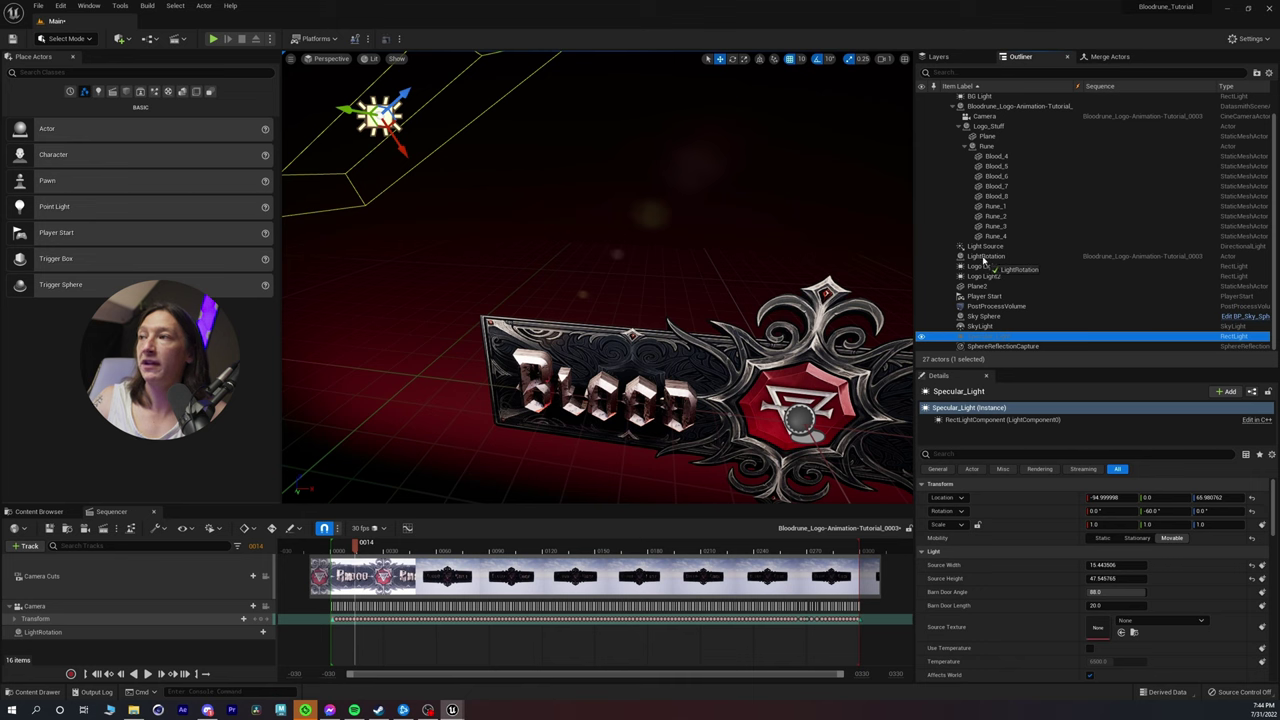
left_click_drag(985, 262, 985, 258)
Step: Rotate LightRotation about its Y axis to swing the specular light over the logo, using 30° at frame 0
left_click(985, 256)
key("e")
mouse_move(766, 388)
left_mouse_down()
mouse_move(743, 432)
mouse_move(784, 380)
mouse_move(743, 432)
mouse_move(766, 388)
left_mouse_up()
left_click_drag(878, 434, 856, 473)
mouse_move(753, 331)
right_mouse_down()
mouse_move(740, 333)
mouse_move(766, 345)
mouse_move(753, 331)
right_mouse_up()
left_click_drag(753, 331, 754, 335)
left_click_drag(843, 365, 850, 300)
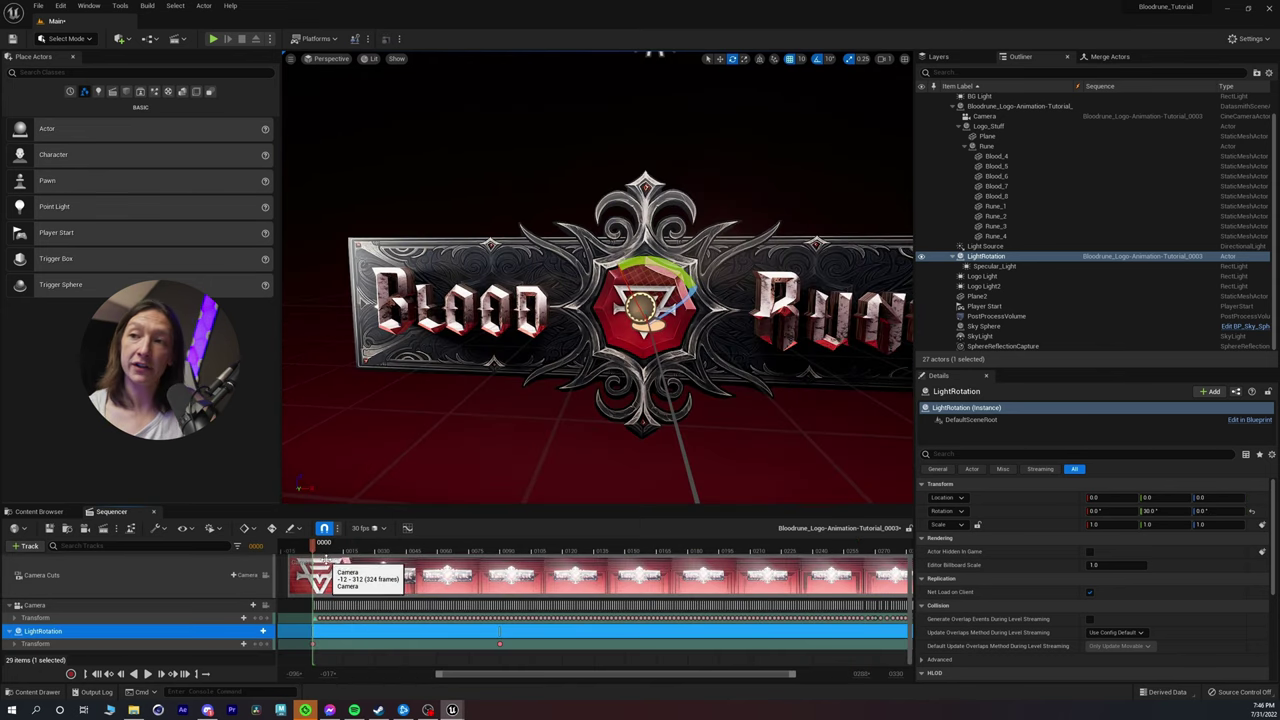
Step: Play the light sweep from frame 0, stop it and move the playhead to frame 140
key("space")
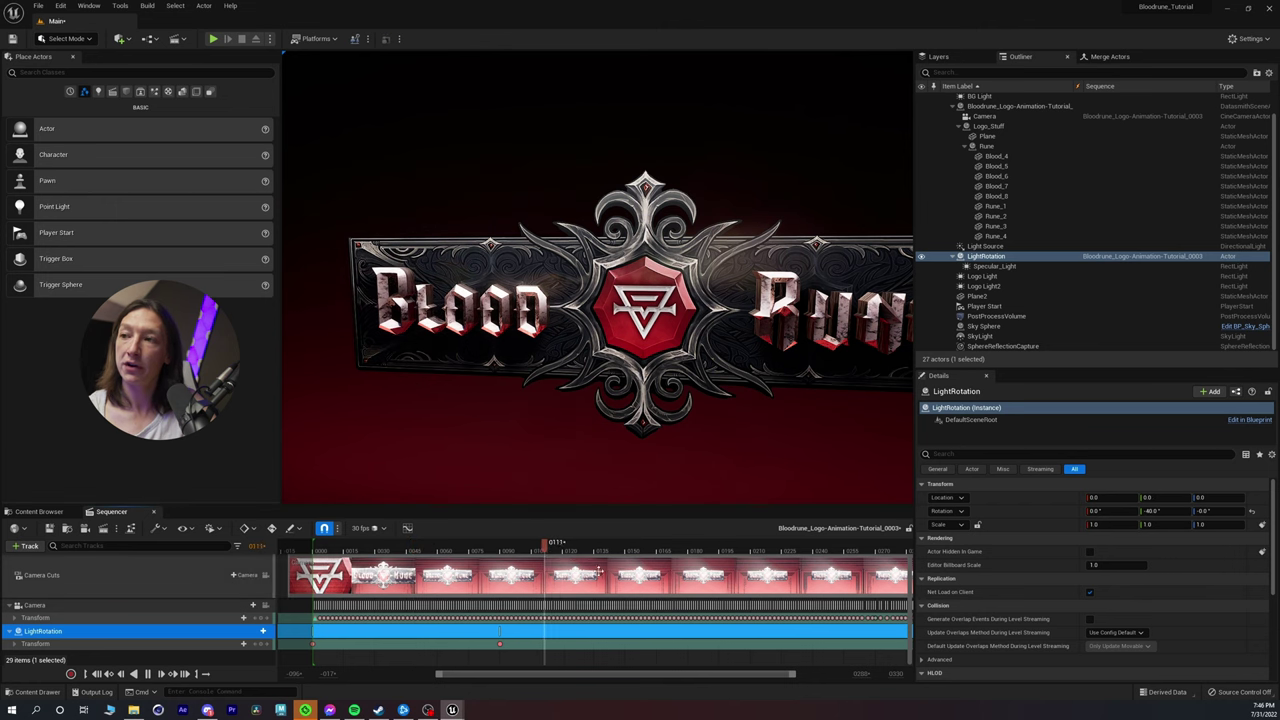
key("space")
left_click_drag(603, 550, 605, 550)
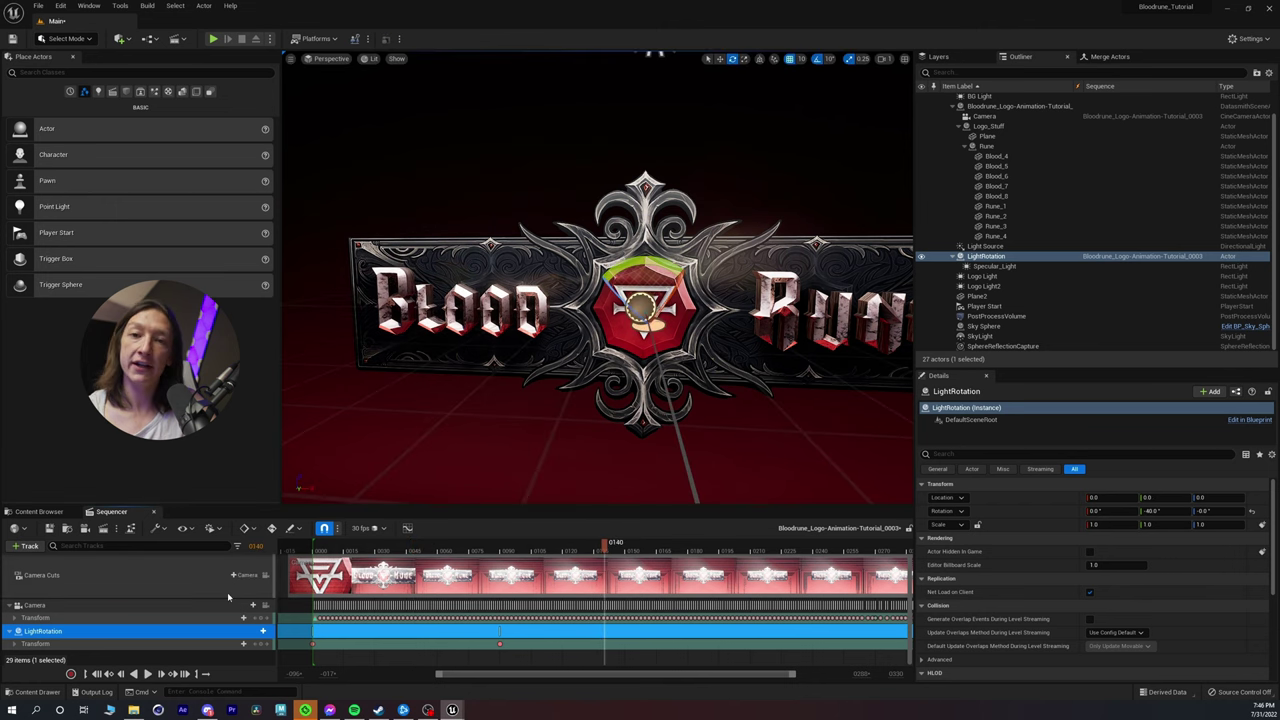
Step: At frame 160, rotate LightRotation to -70° on Y and add a transform keyframe
right_click_drag(605, 430, 640, 335)
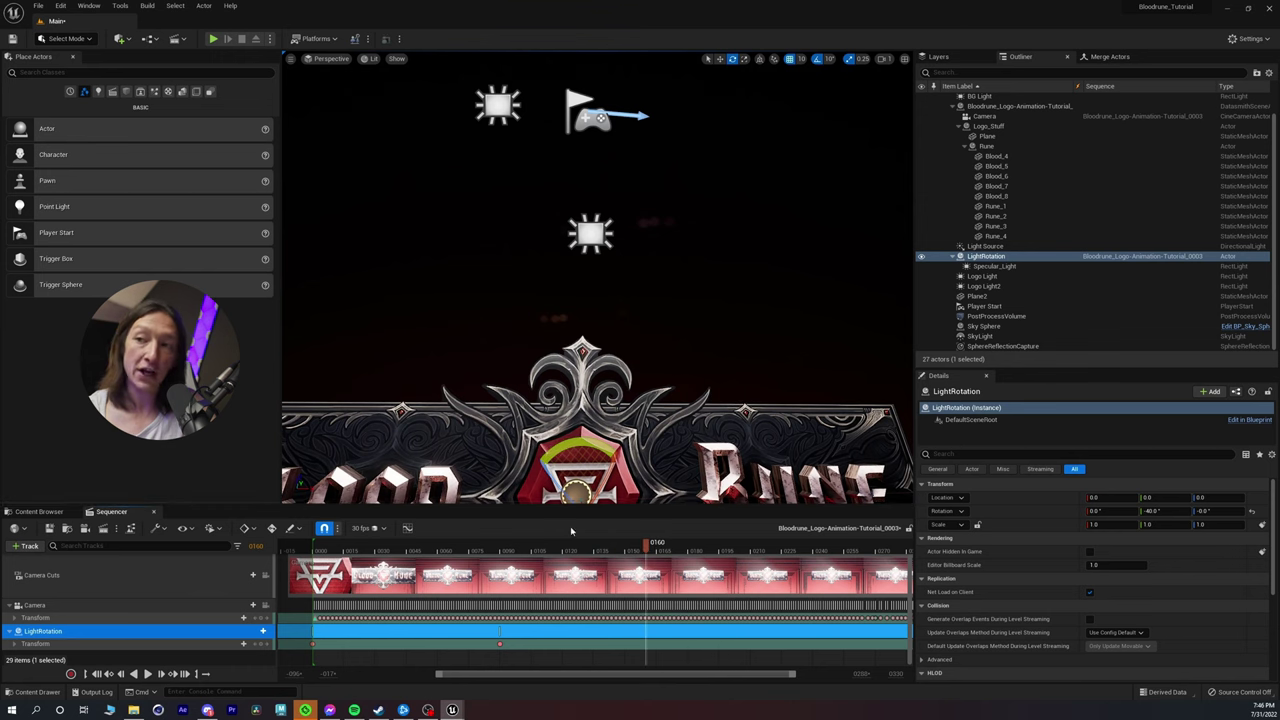
left_click(970, 257)
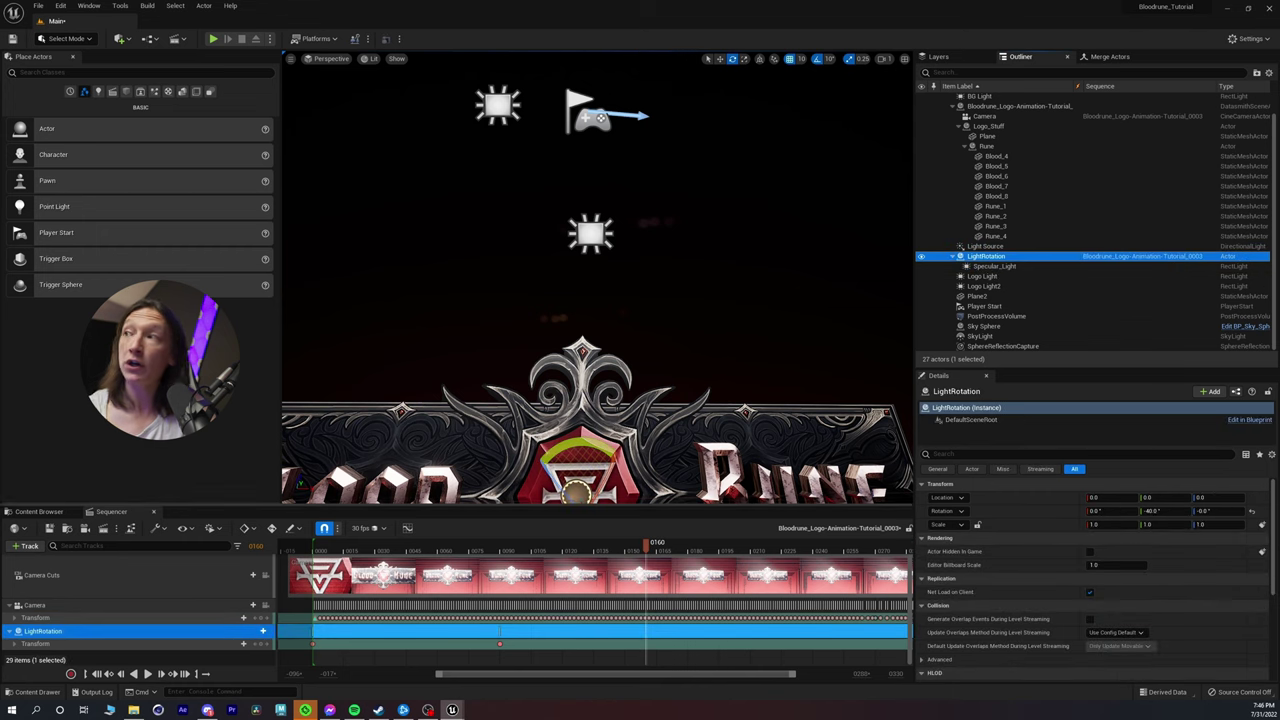
key("f")
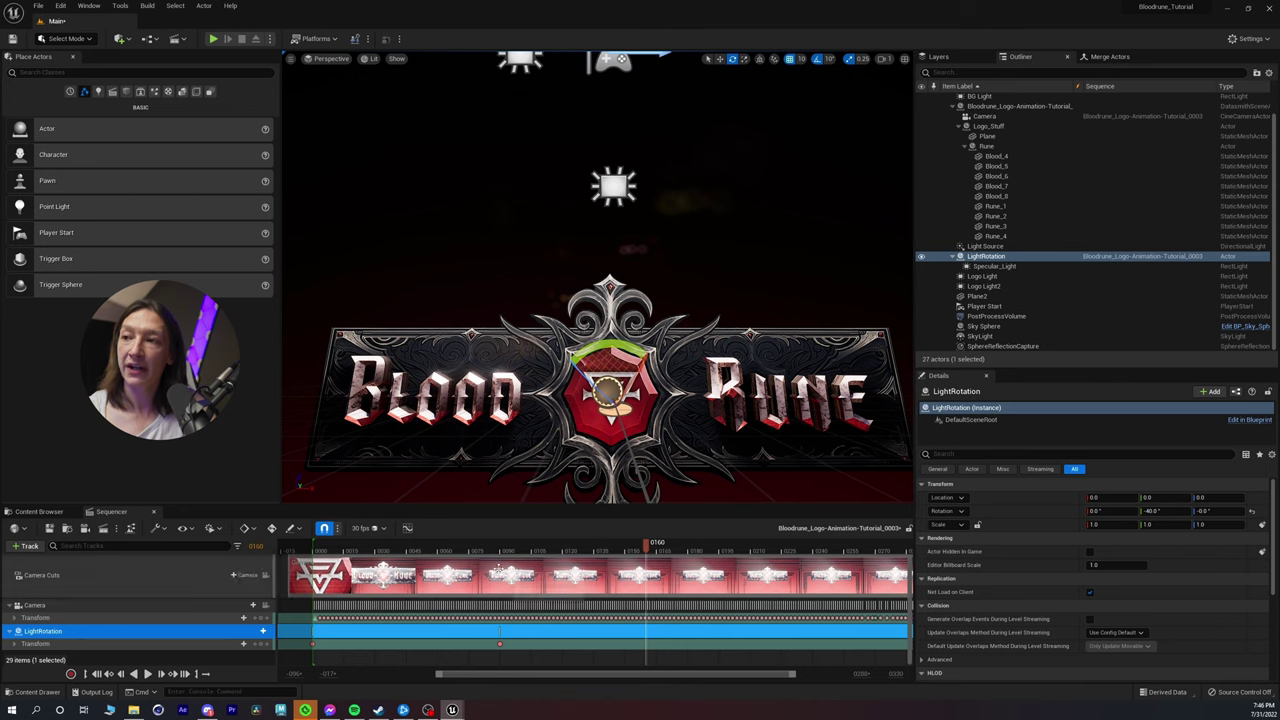
left_click_drag(655, 438, 633, 463)
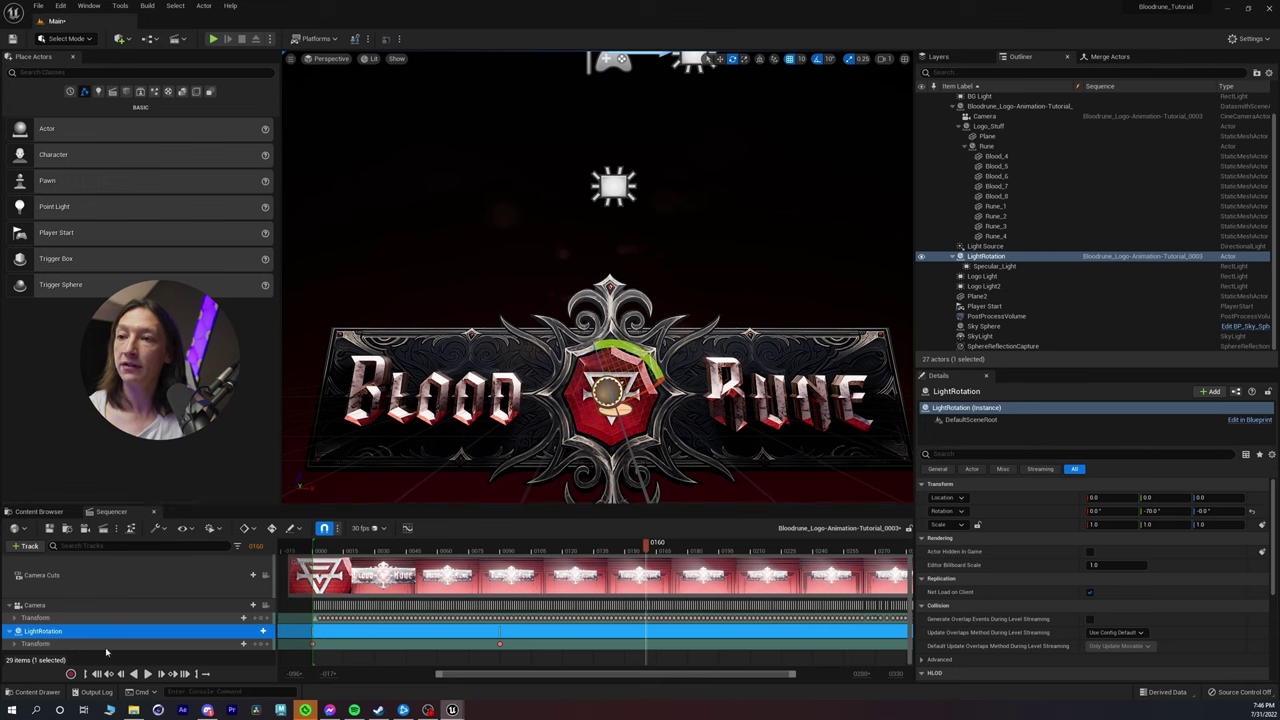
left_click(261, 645)
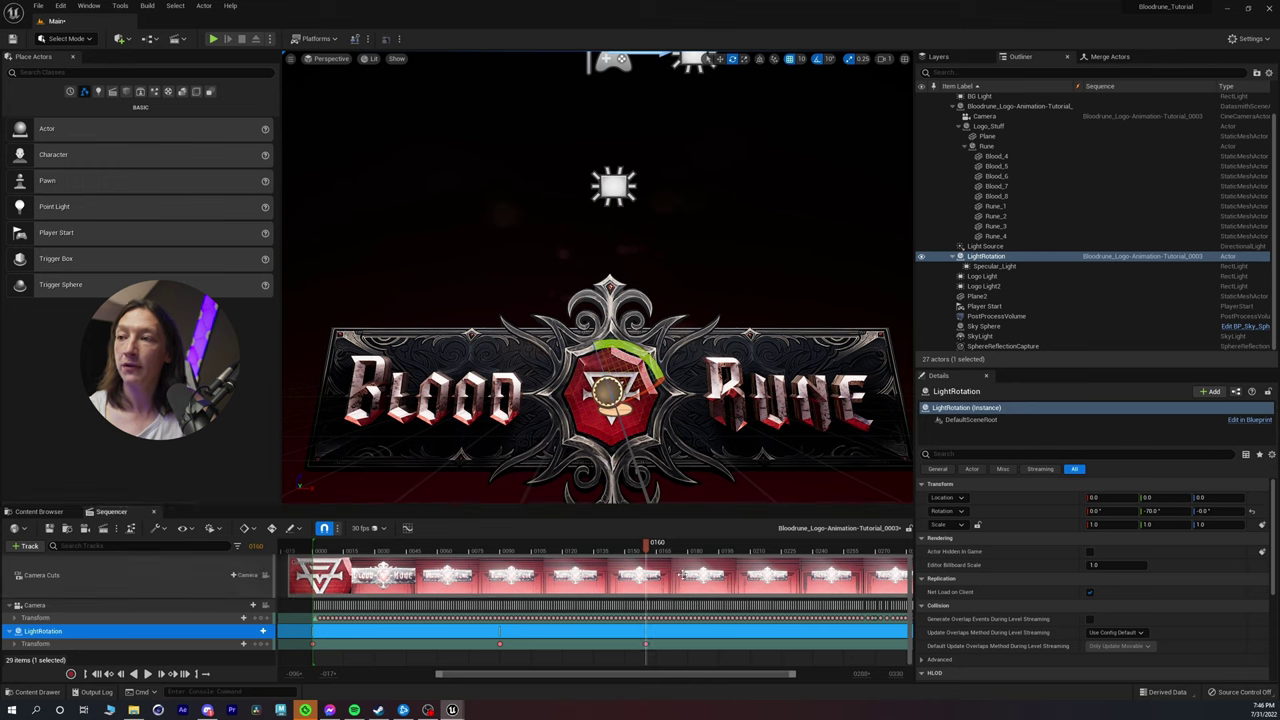
Step: At frame 220, swing LightRotation to 180°, -70°, -180° and add a transform keyframe
left_click_drag(766, 553, 772, 553)
left_click_drag(643, 356, 675, 388)
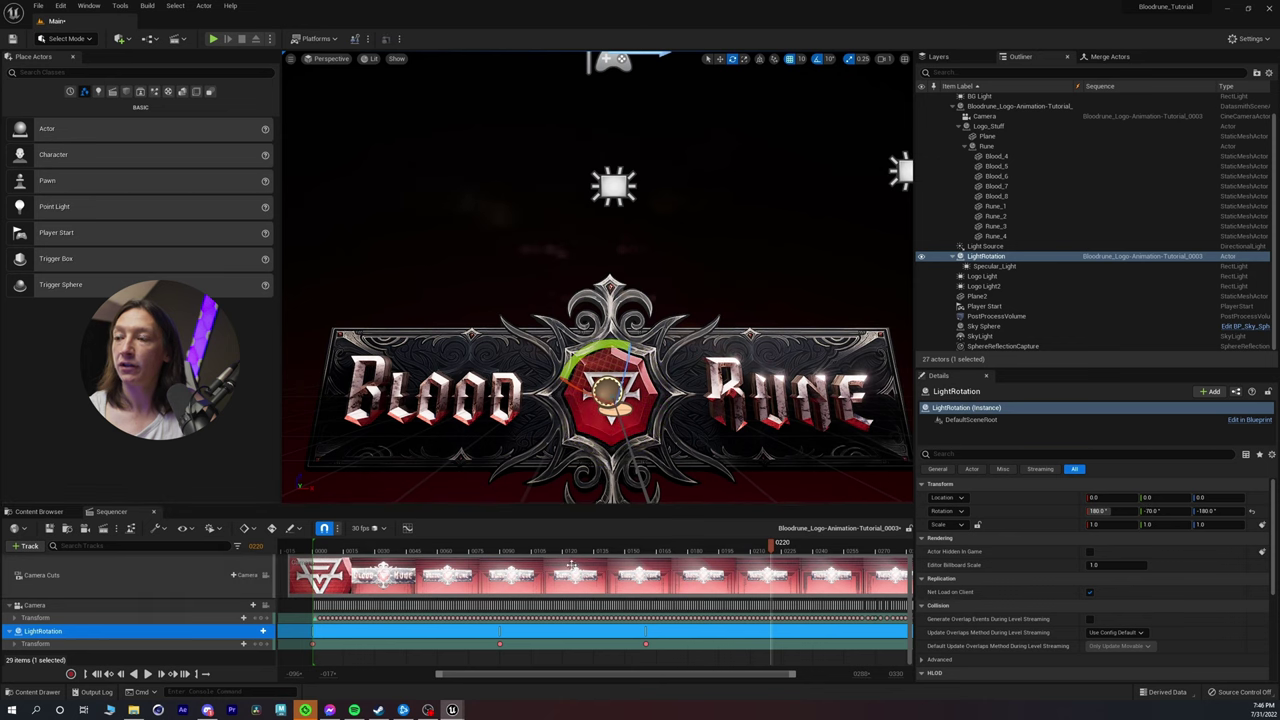
left_click(261, 645)
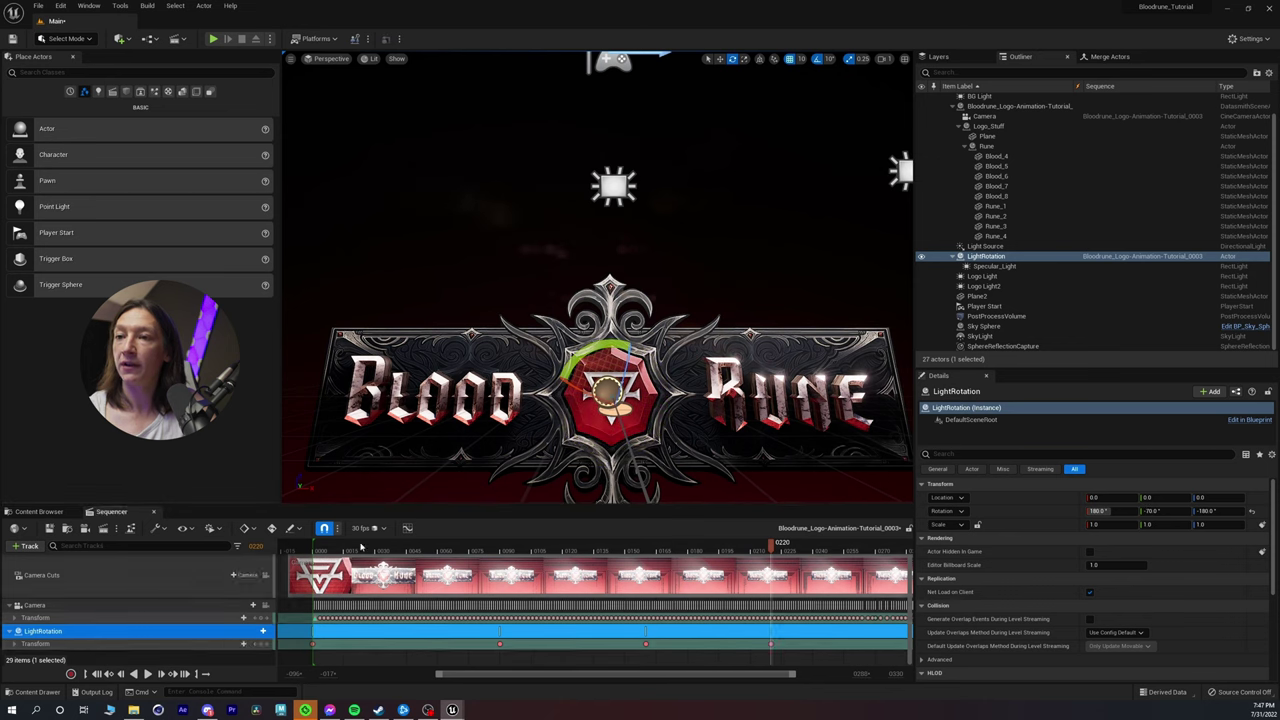
Step: Scrub through the light sweep and move LightRotation's last two transform keyframes earlier, to about frames 141 and 176
left_click(404, 550)
left_click_drag(404, 550, 694, 588)
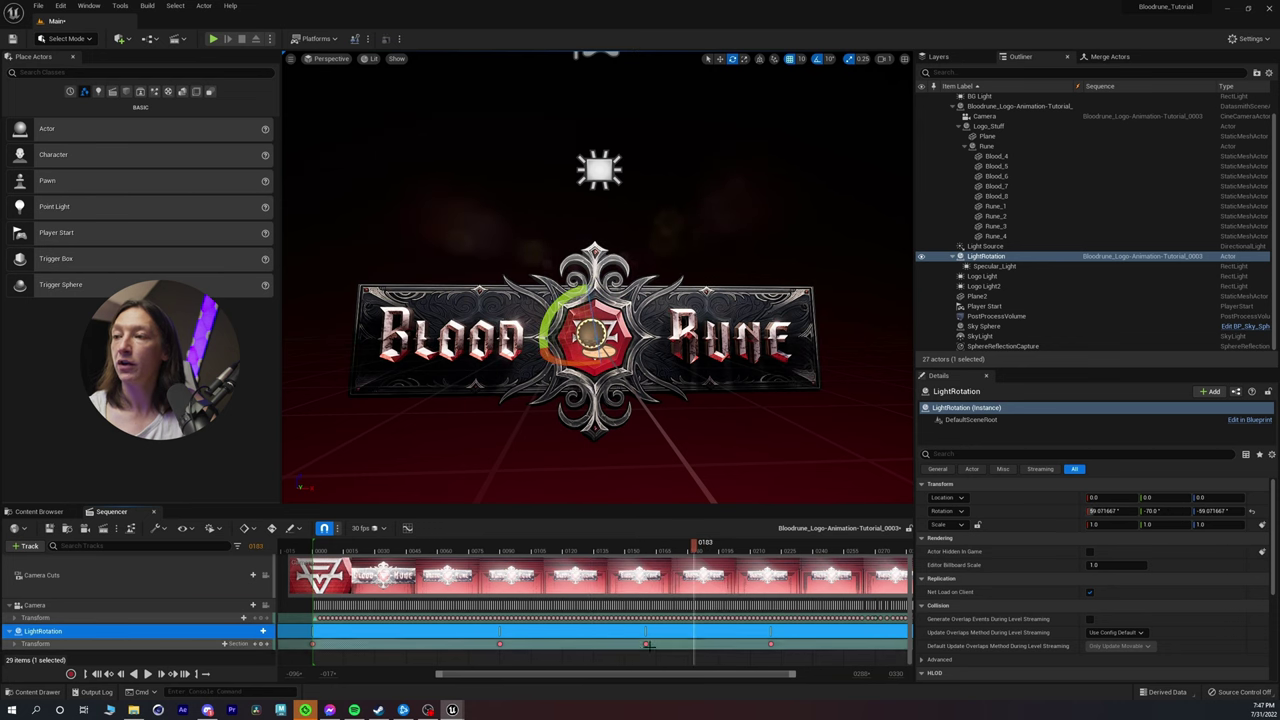
left_click_drag(834, 654, 834, 654)
left_click_drag(647, 645, 607, 645)
left_click_drag(730, 643, 679, 644)
left_click_drag(654, 562, 681, 574)
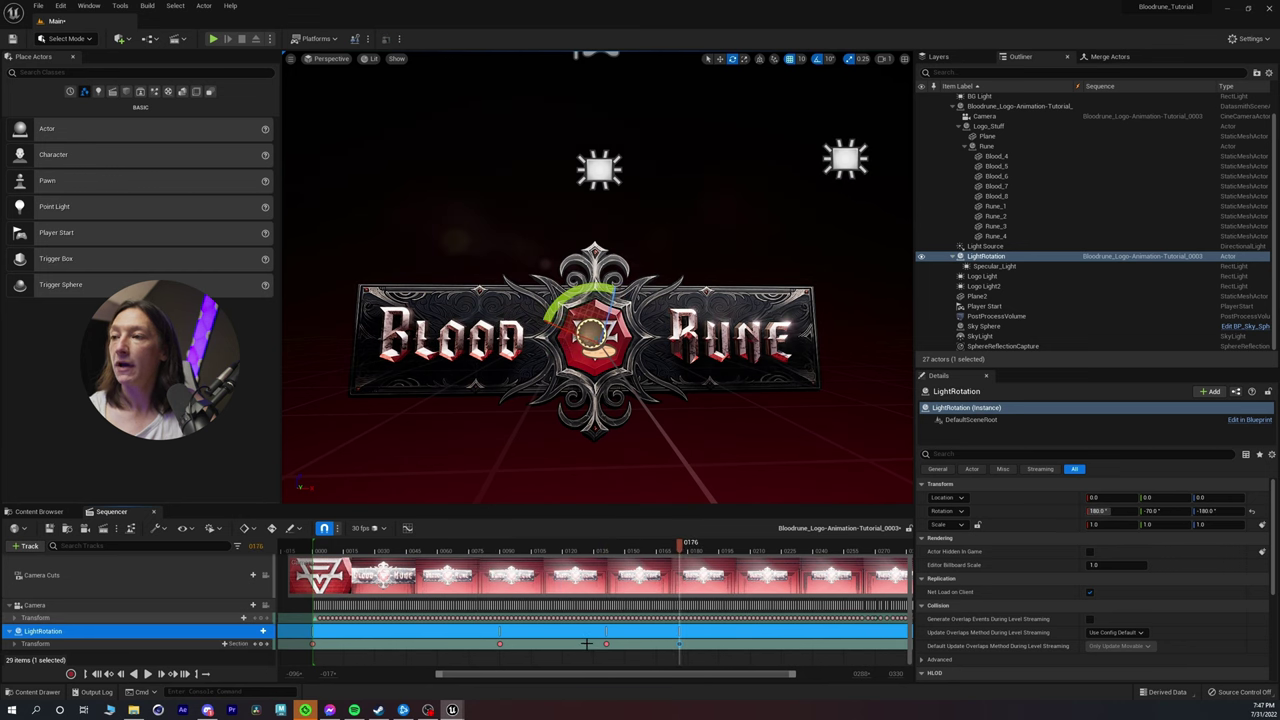
Step: In LightRotation's curves, flatten the X and Z rotation and make the Y rotation fall smoothly to about -159° at frame 176
left_click_drag(738, 655, 740, 656)
left_click(407, 528)
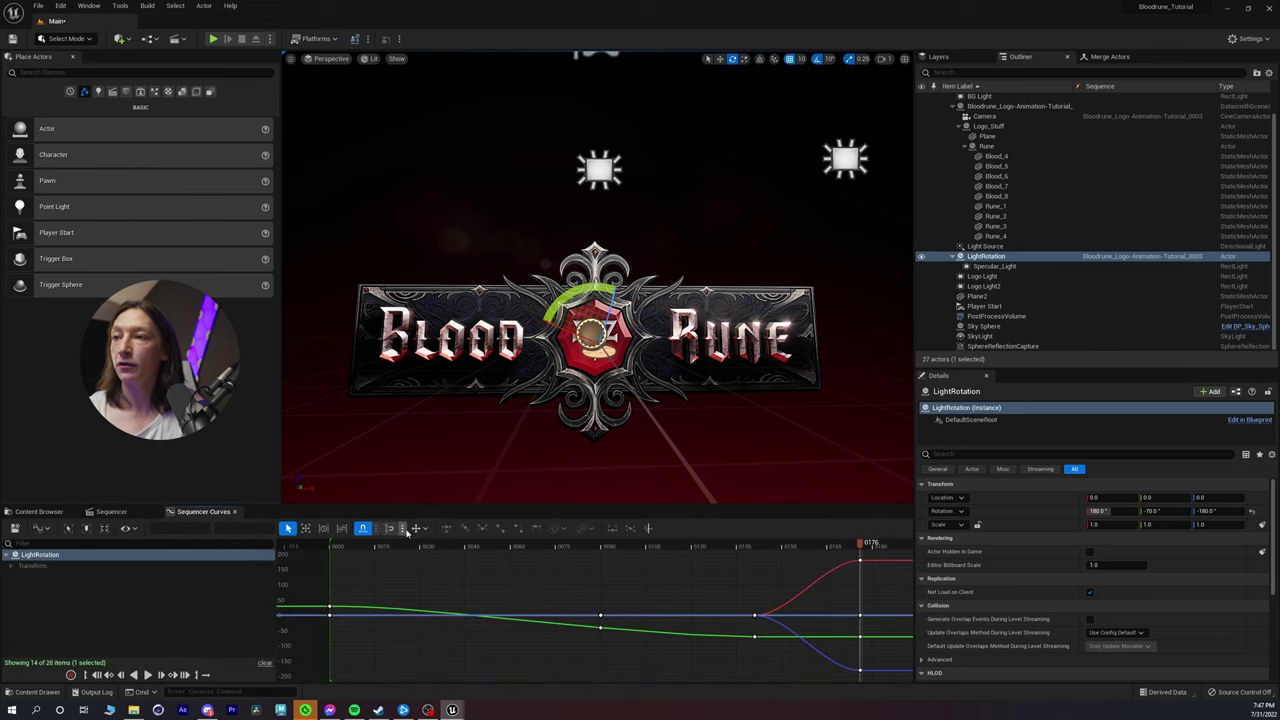
left_click_drag(820, 688, 821, 688)
right_click_drag(706, 573, 663, 604)
scroll(663, 605, "down", 2)
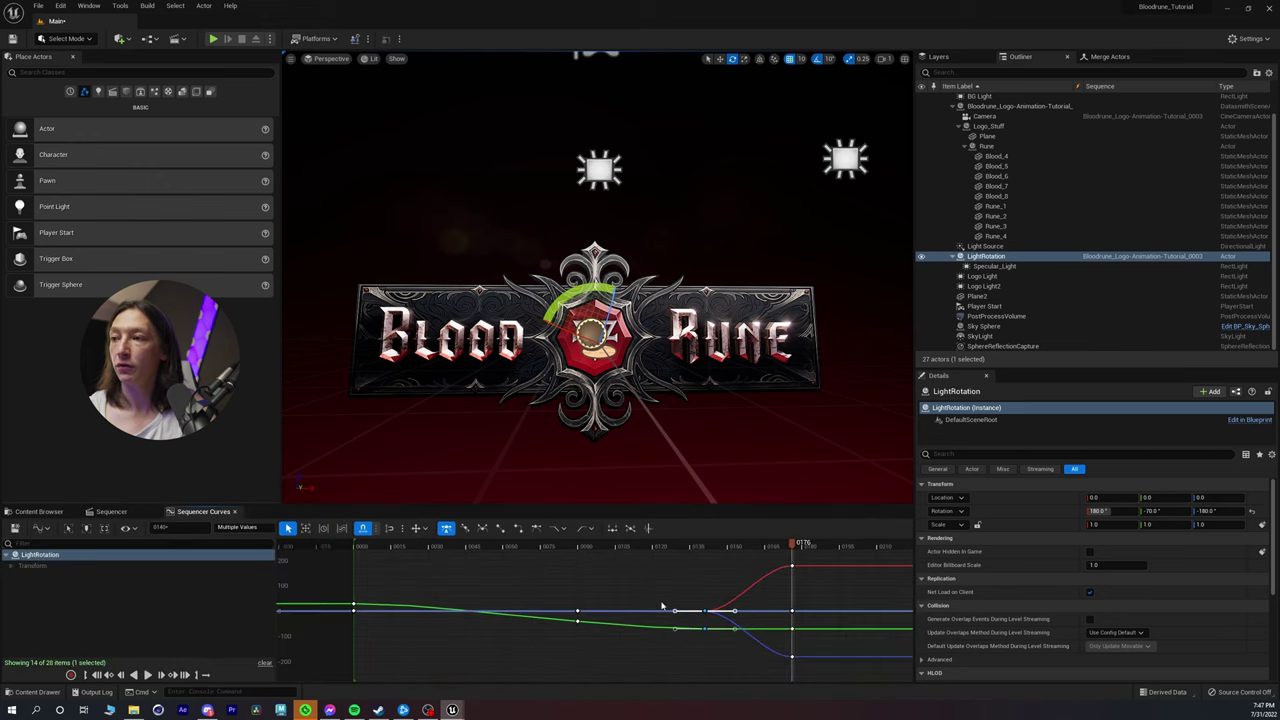
left_click(792, 656)
key("Delete")
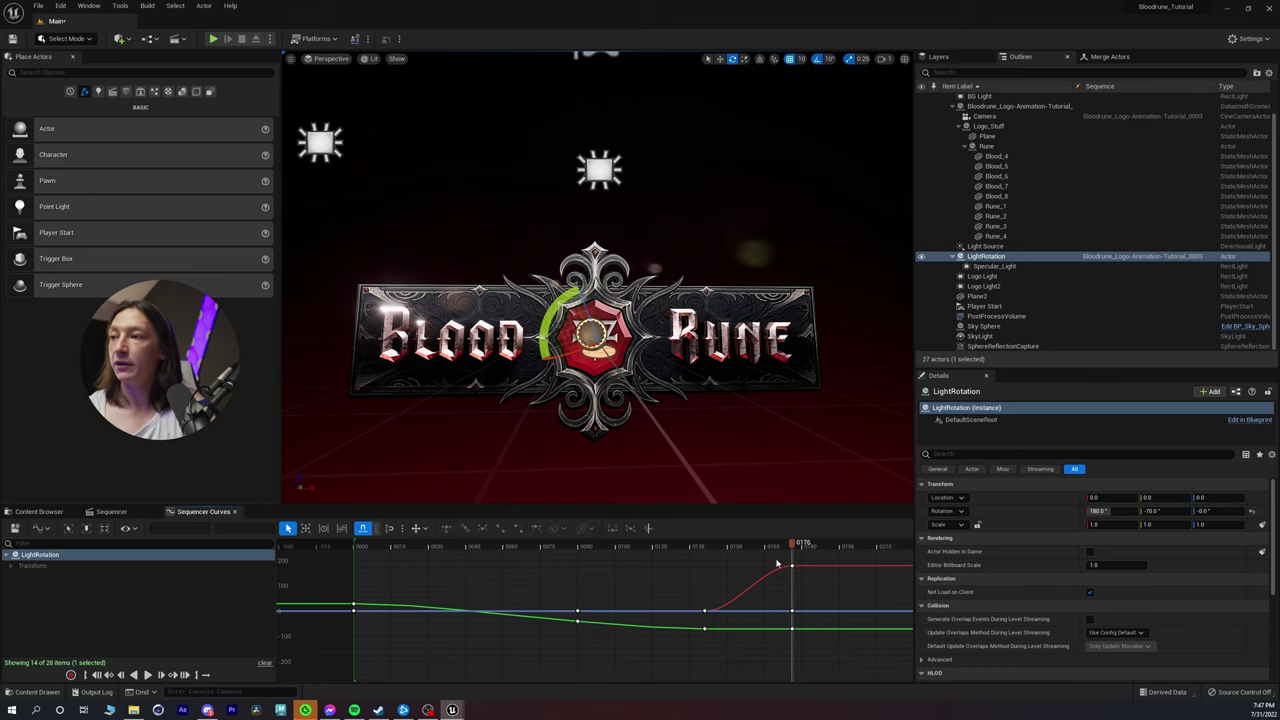
key("ctrl+z")
left_click_drag(793, 629, 793, 656)
left_click(682, 649)
Step: Look through the sequence Camera and play the light sweep from the start
left_click_drag(400, 545, 352, 598)
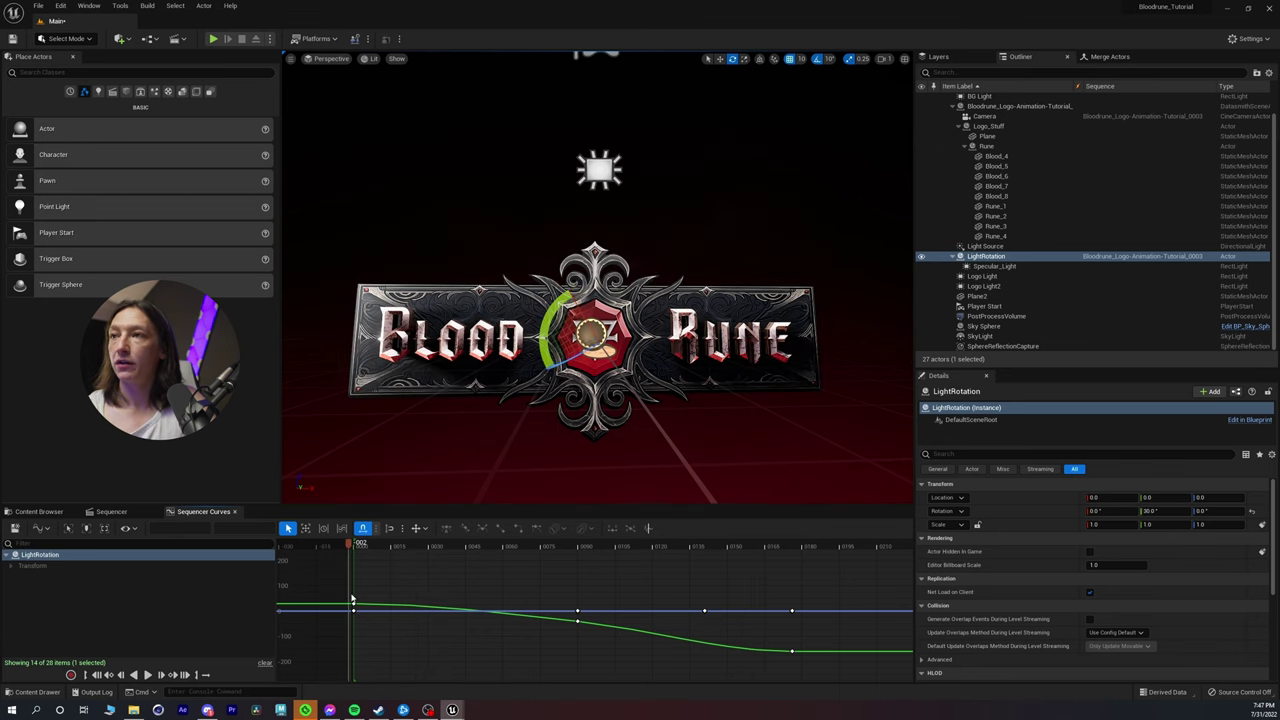
left_click(320, 60)
left_click(350, 190)
key("space")
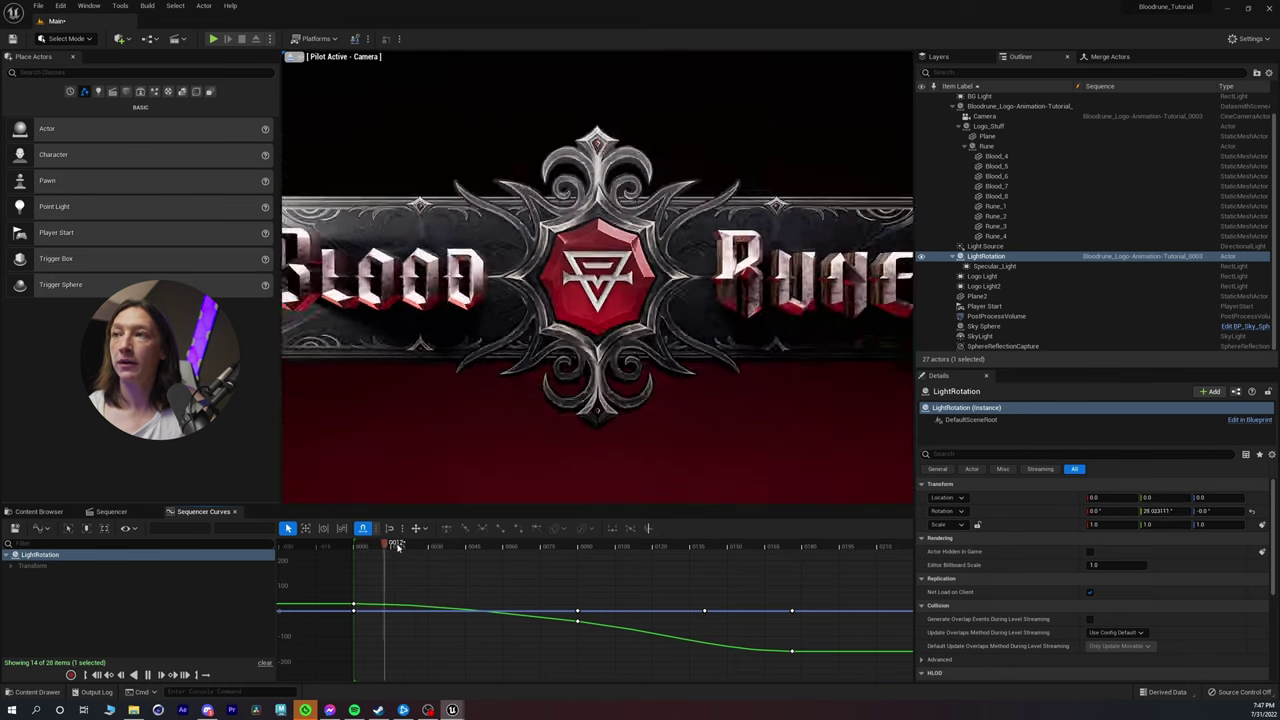
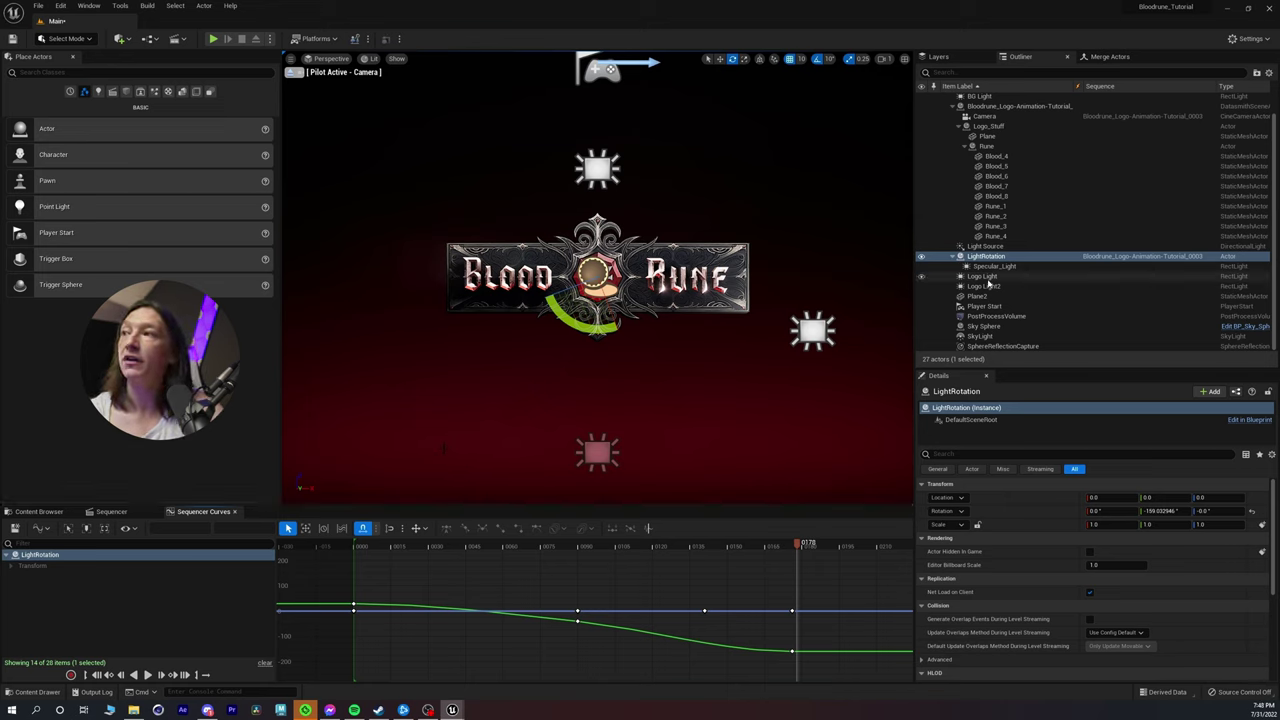
Step: Select all the letter meshes from Blood_4 to Rune_4 and enable lighting Channel 1 alongside Channel 0
left_click(520, 296)
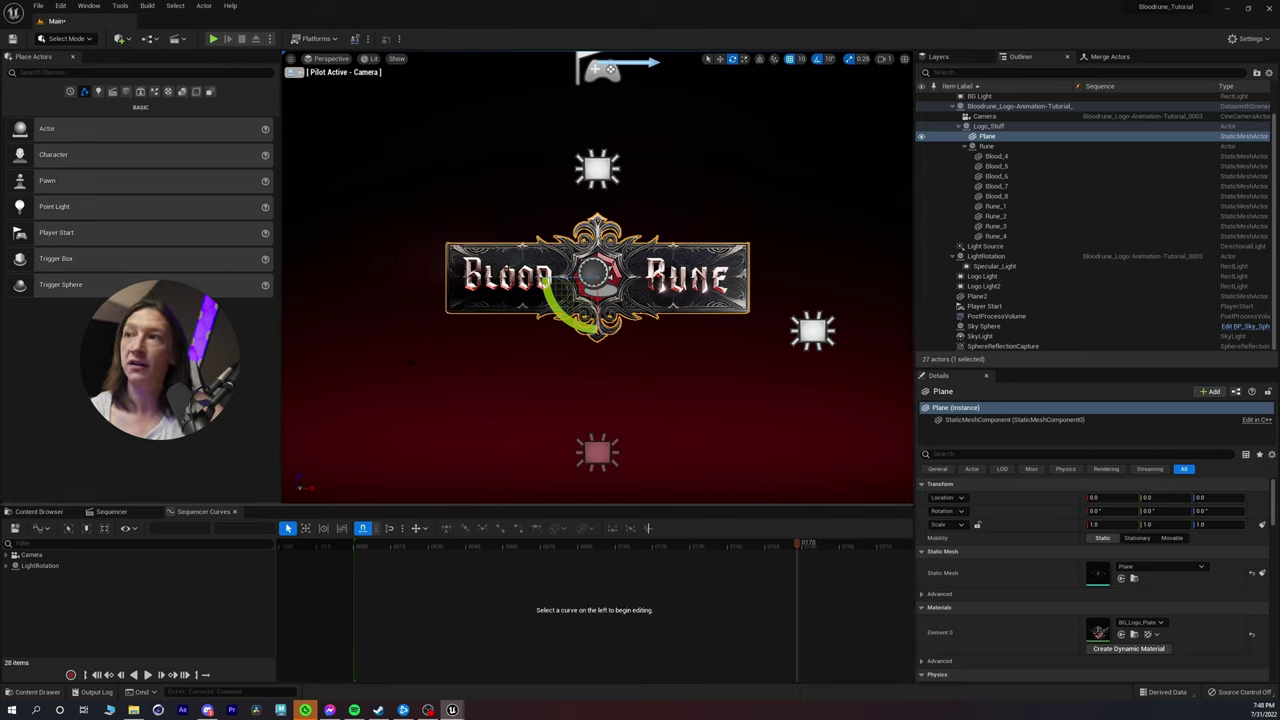
left_click(997, 186)
left_click(997, 156)
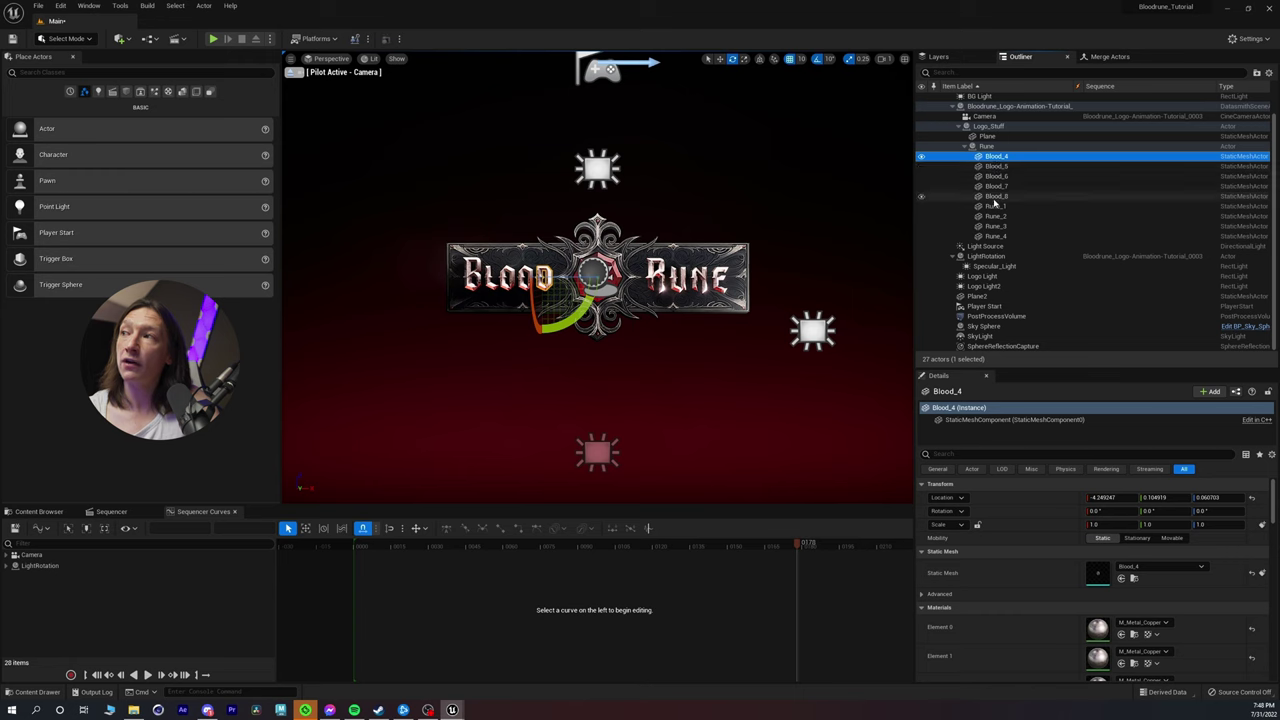
left_click(993, 236, "shift")
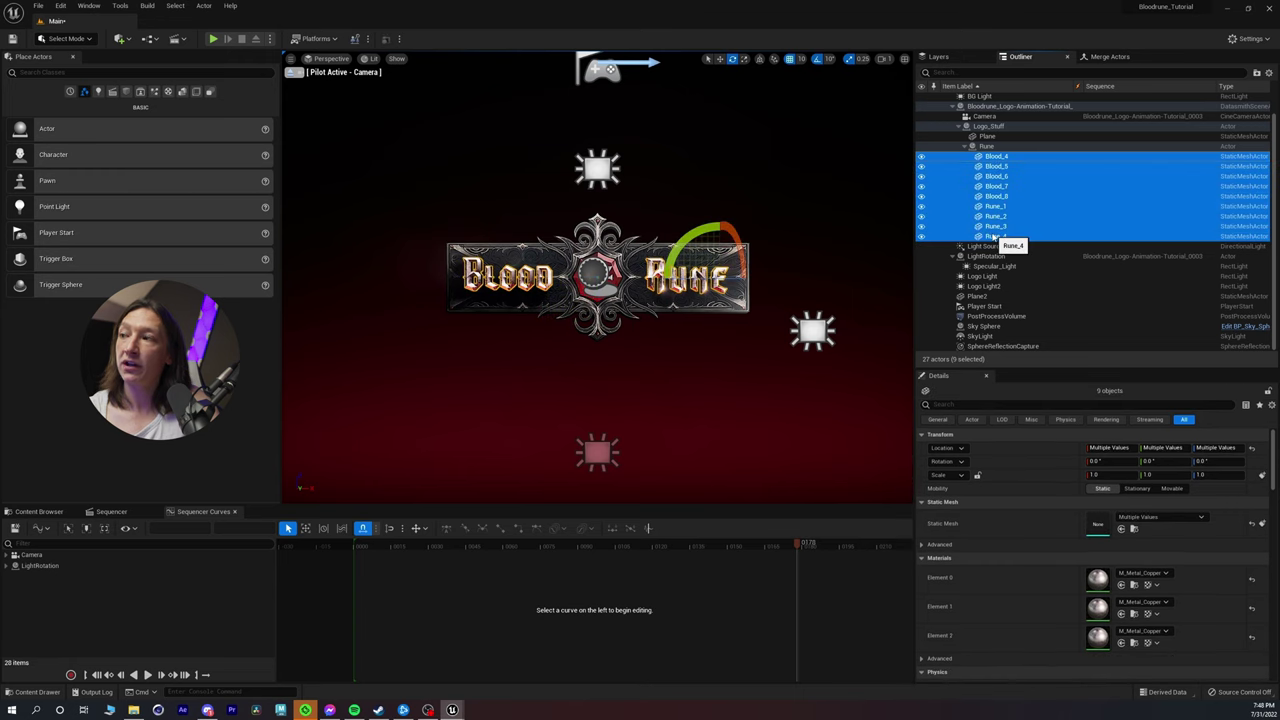
scroll(1004, 567, "down", 3)
scroll(1003, 562, "down", 5)
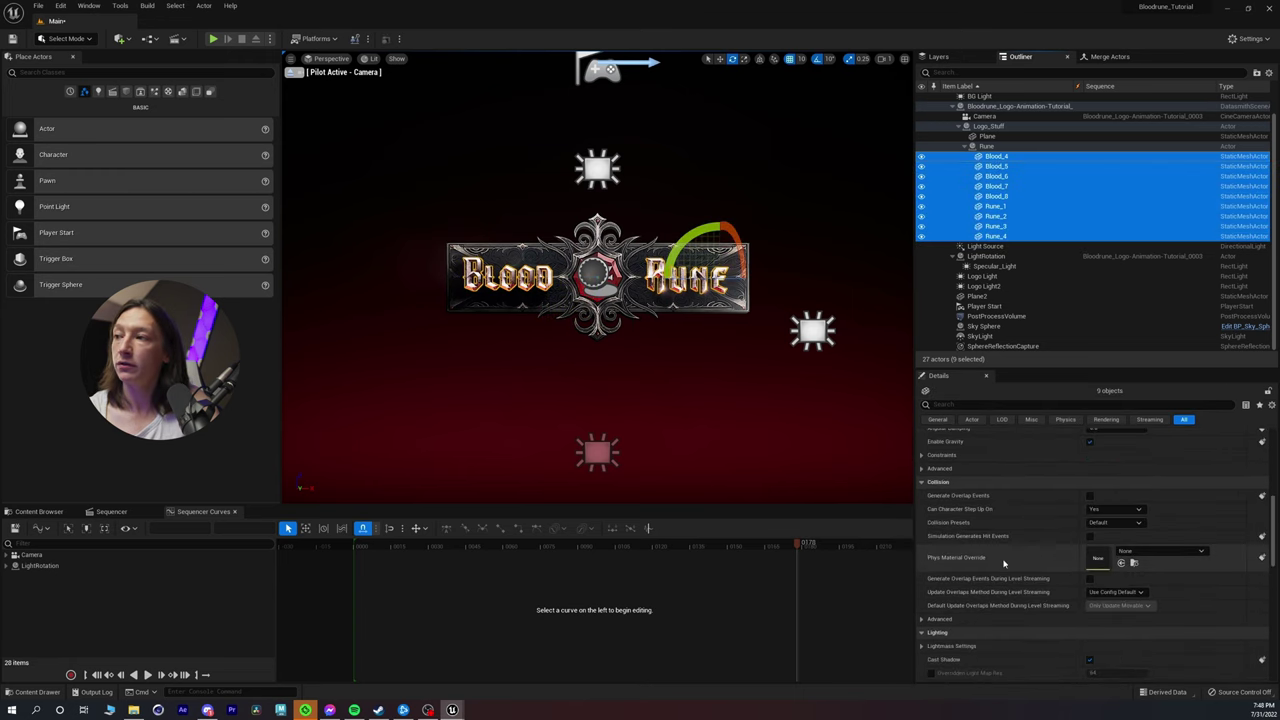
left_click(922, 535)
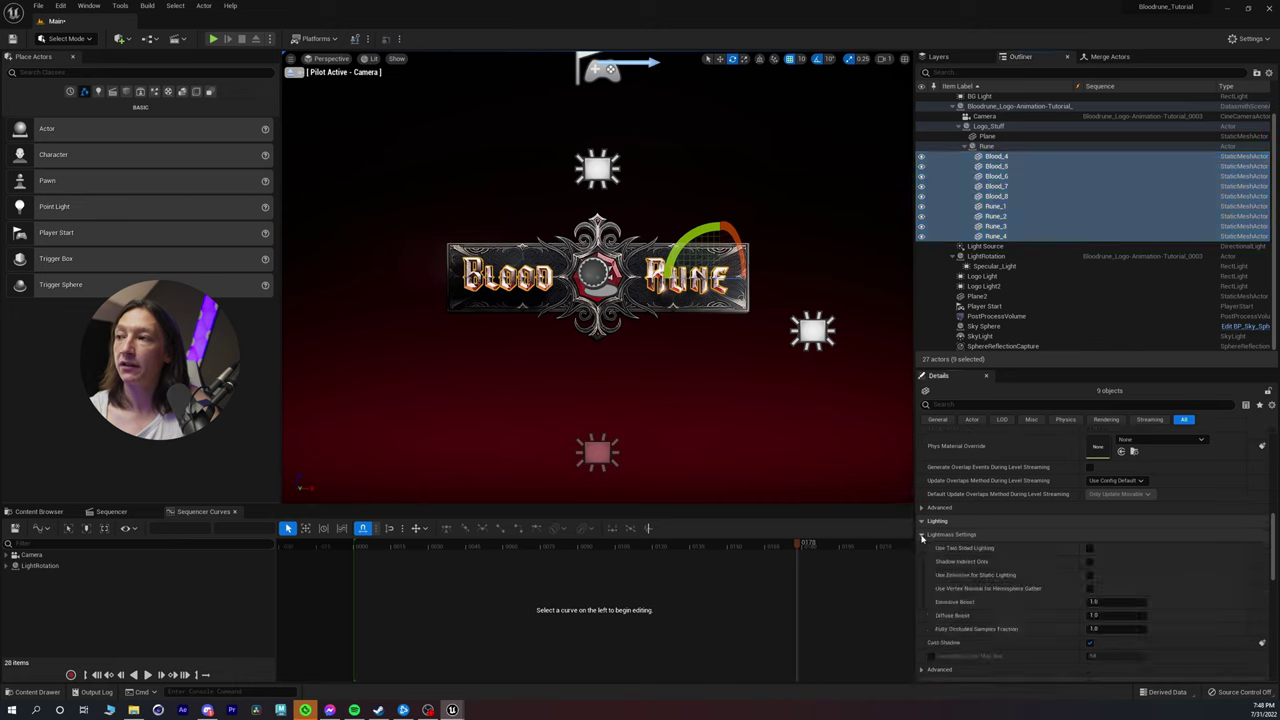
scroll(922, 539, "down", 3)
left_click(922, 622)
scroll(954, 603, "down", 7)
scroll(955, 603, "down", 5)
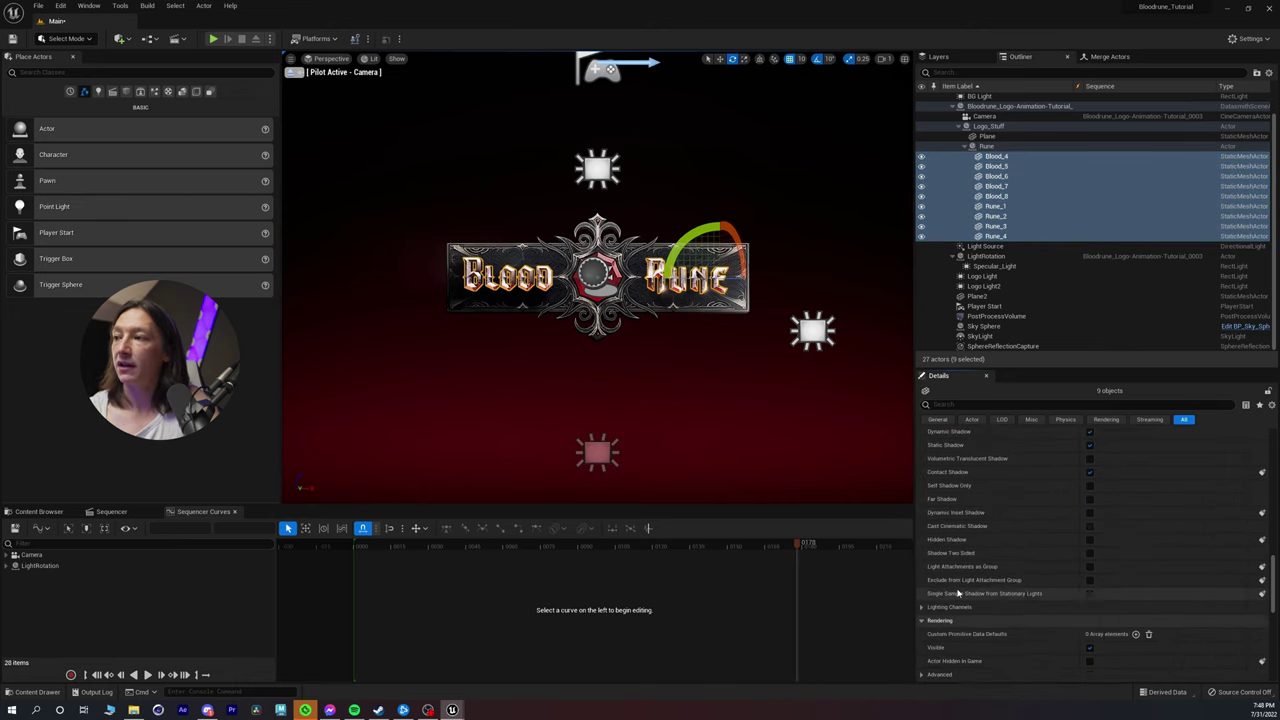
scroll(958, 592, "down", 1)
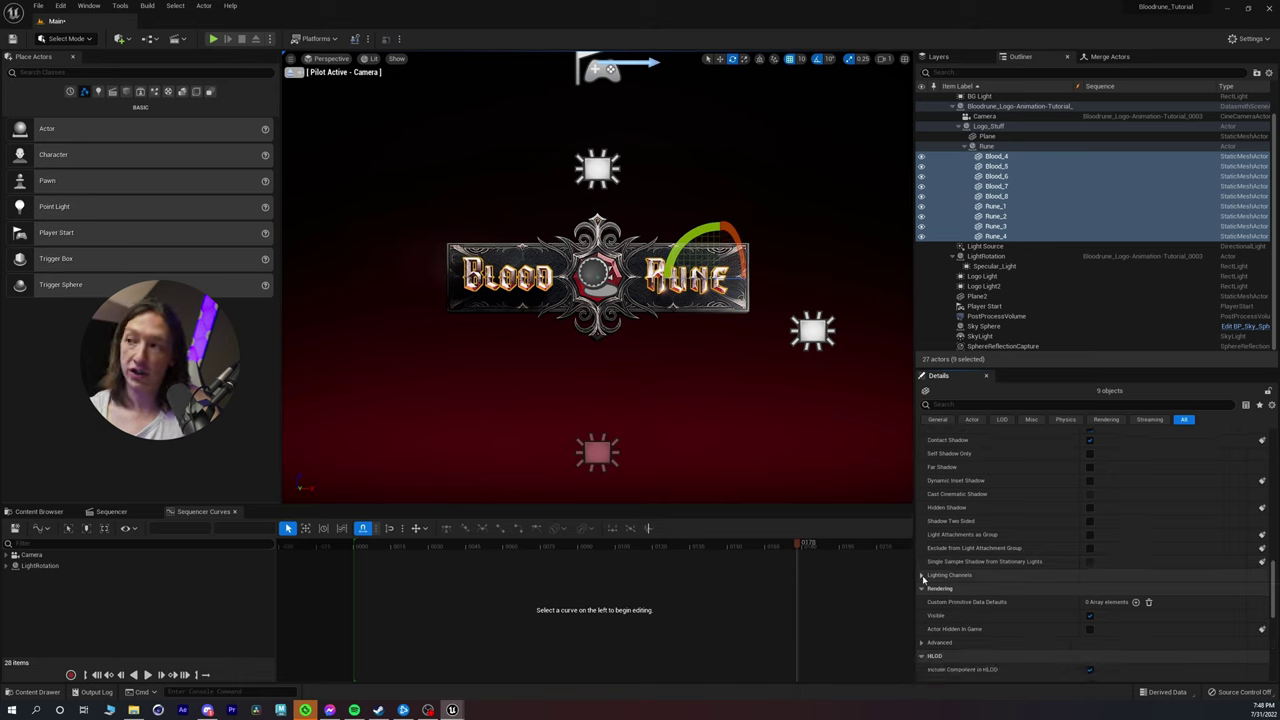
left_click(922, 576)
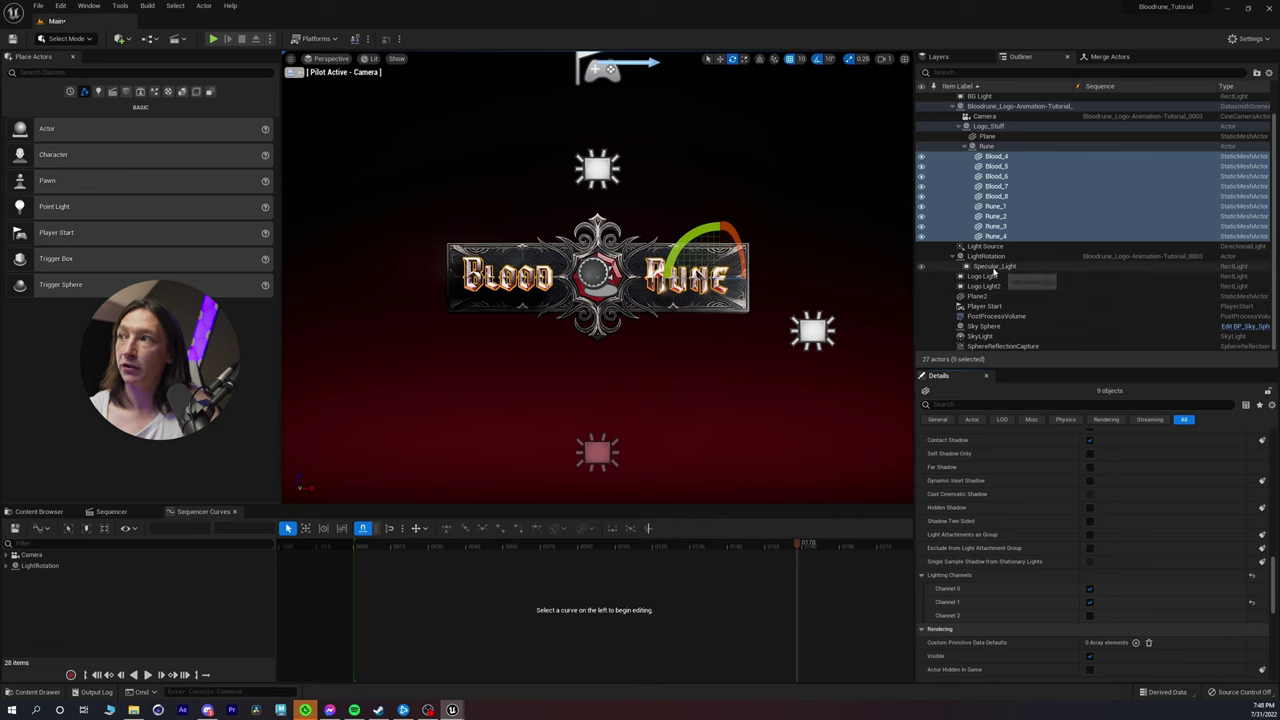
Step: Limit Specular_Light to lighting Channel 1 by turning off Channel 0, and scrub the light sweep to frame 122
left_click(993, 266)
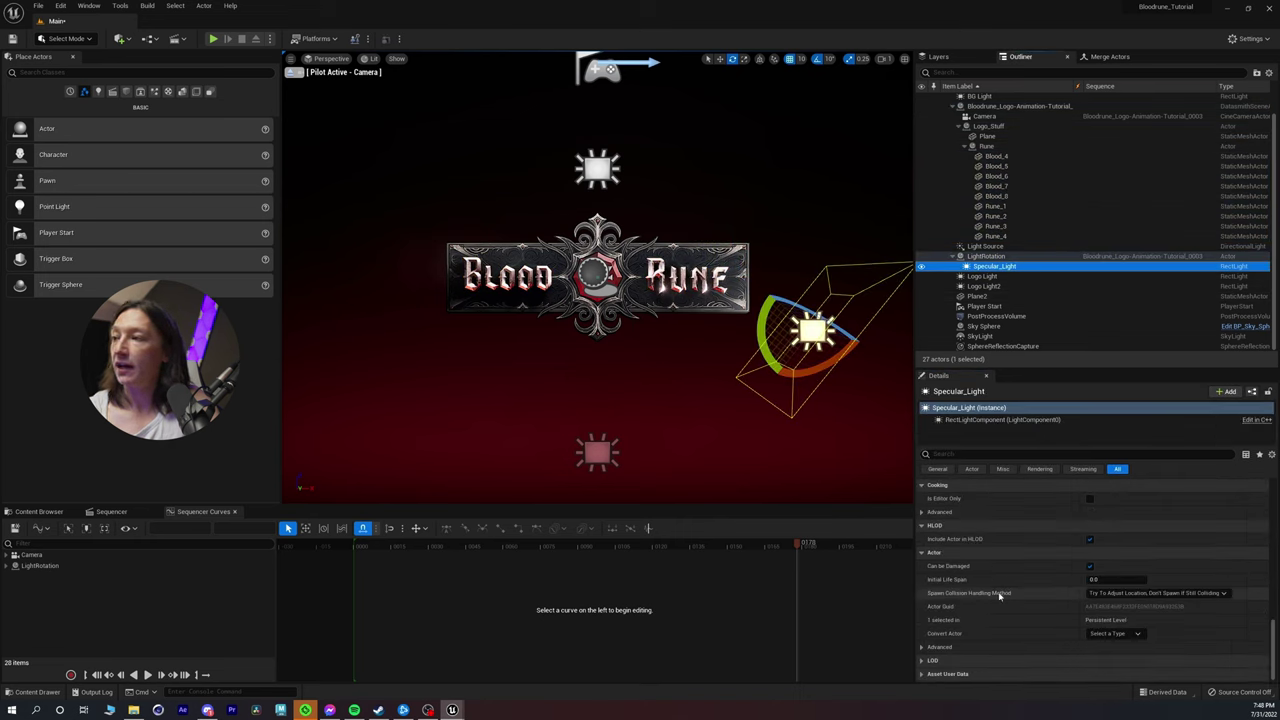
scroll(922, 650, "up", 5)
left_click(945, 454)
type("chan")
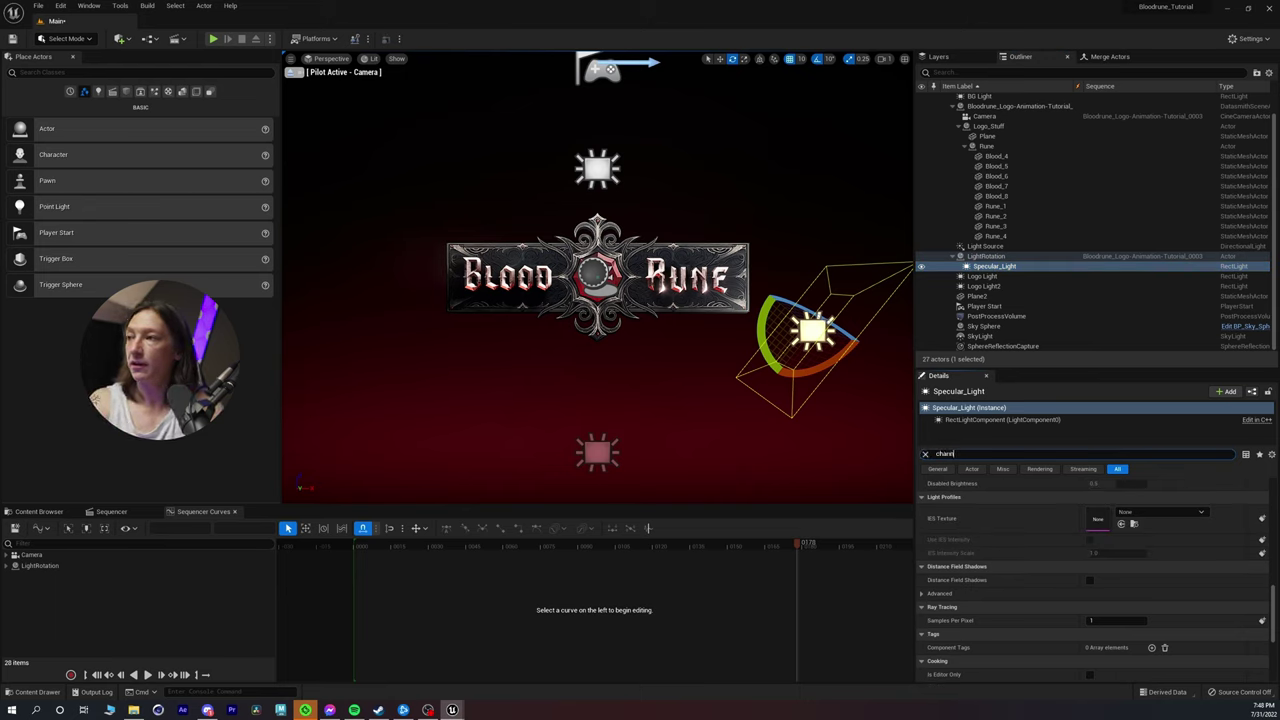
type("n")
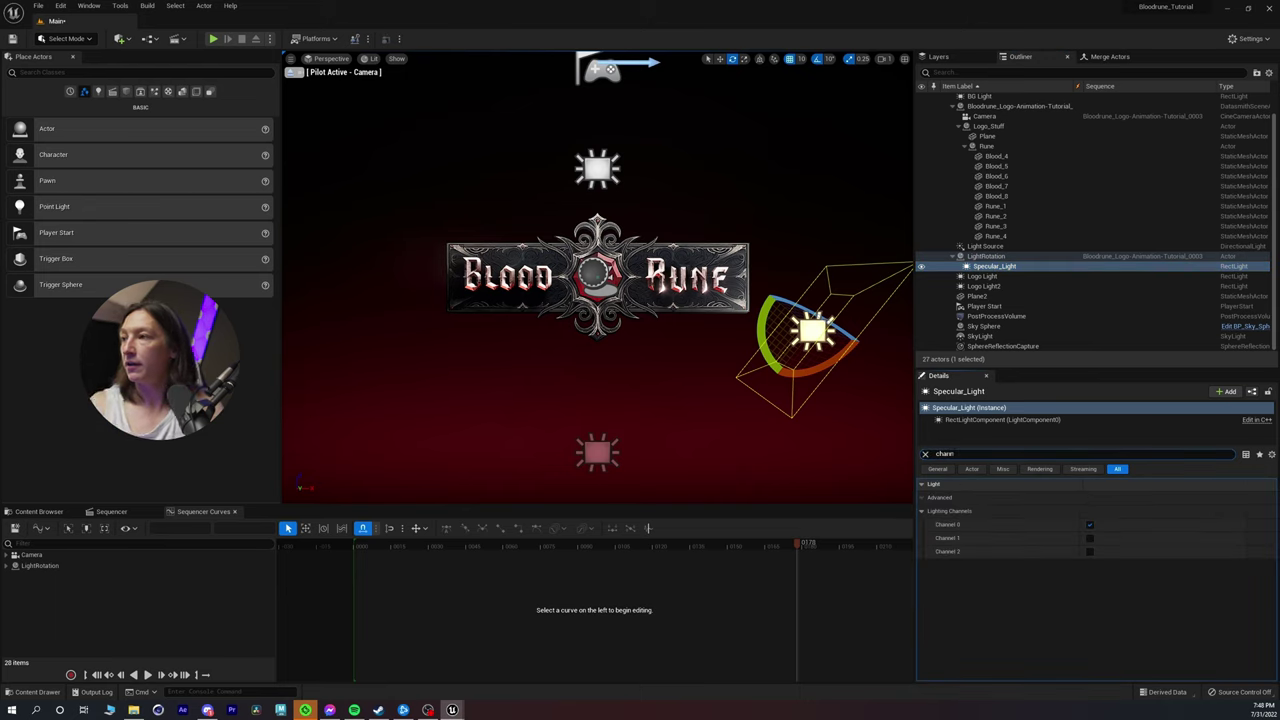
left_click(1090, 525)
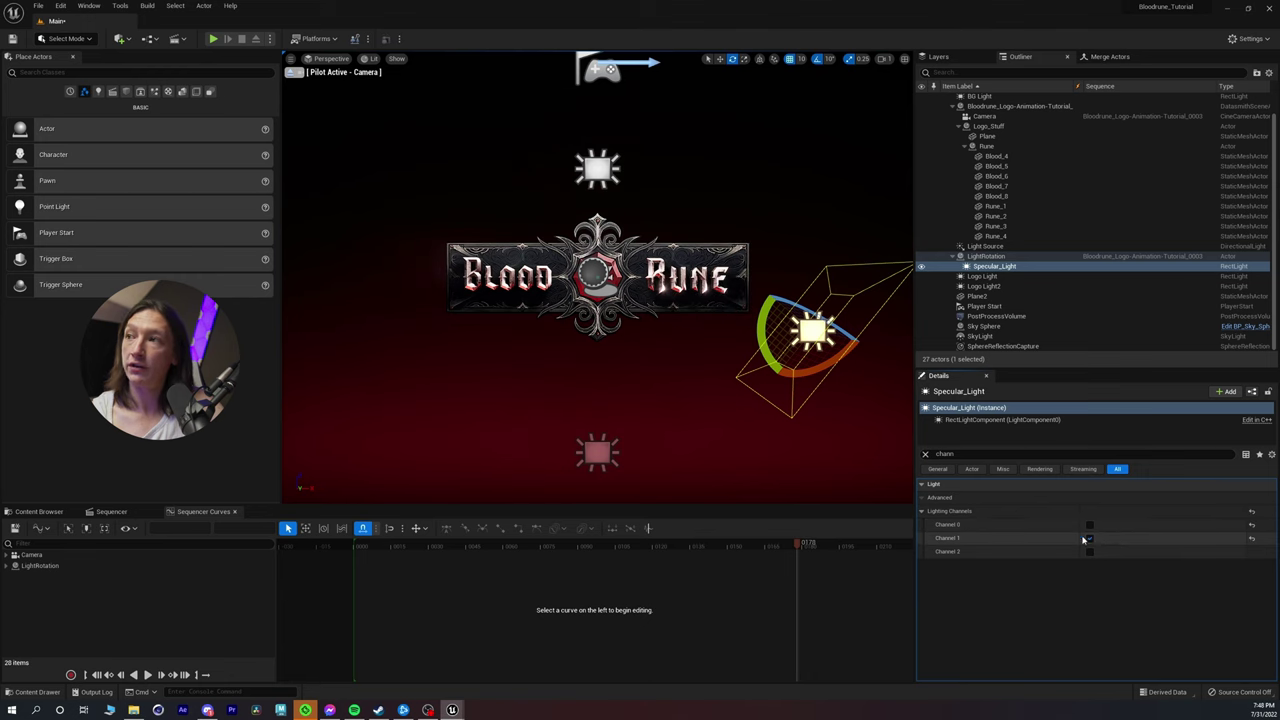
left_click(112, 512)
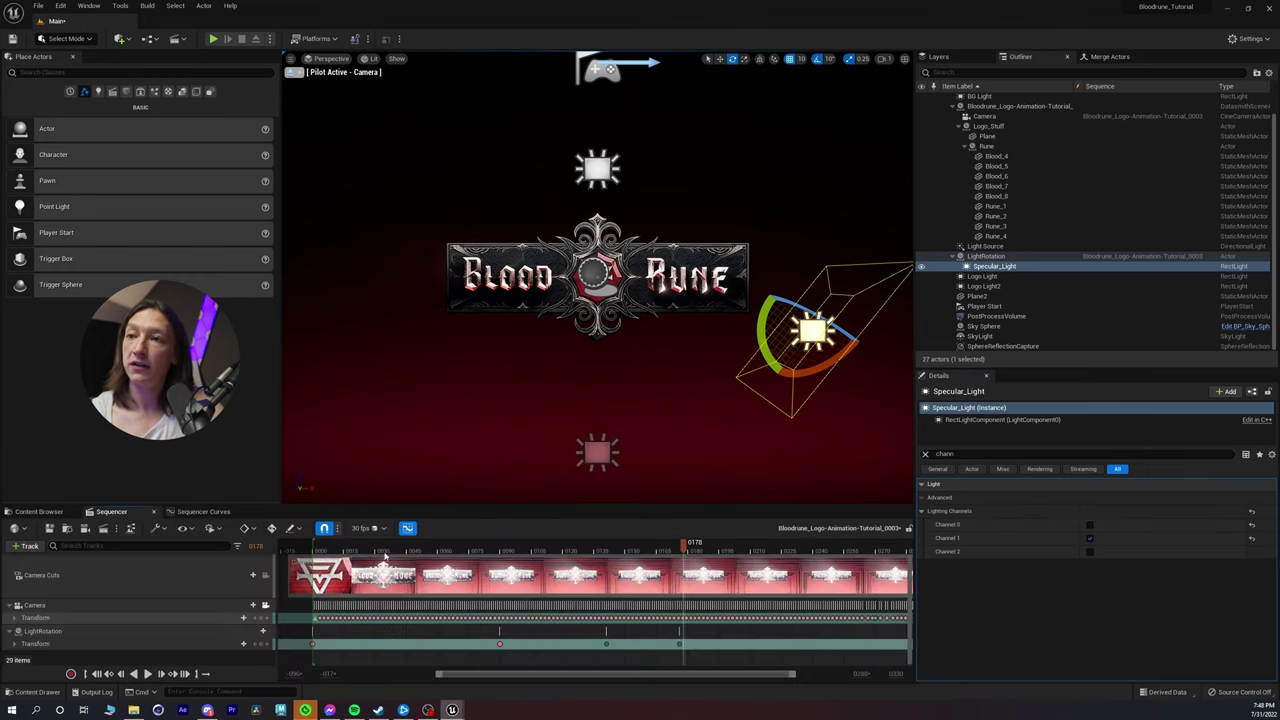
left_click_drag(362, 547, 568, 565)
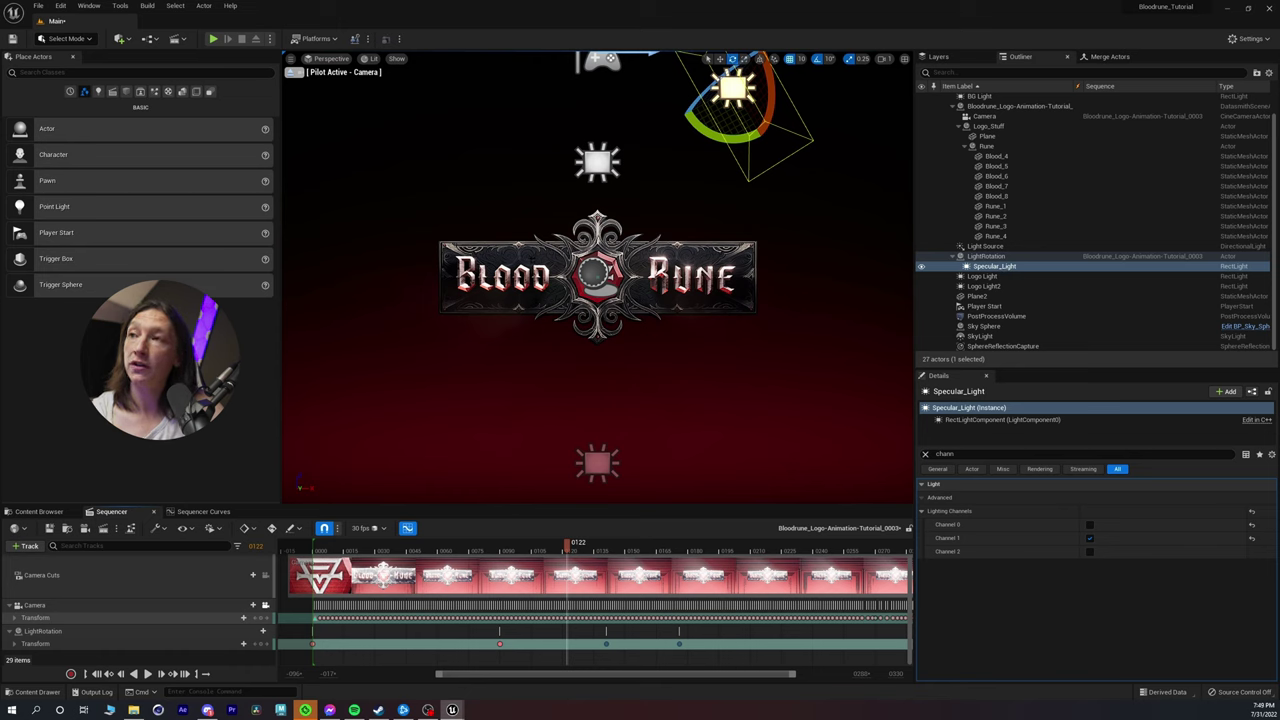
Step: On PostProcessVolume, enable lens flare Intensity at 1.0 and BokehSize at 32, and scrub the sequence to frame 90
left_click(996, 316)
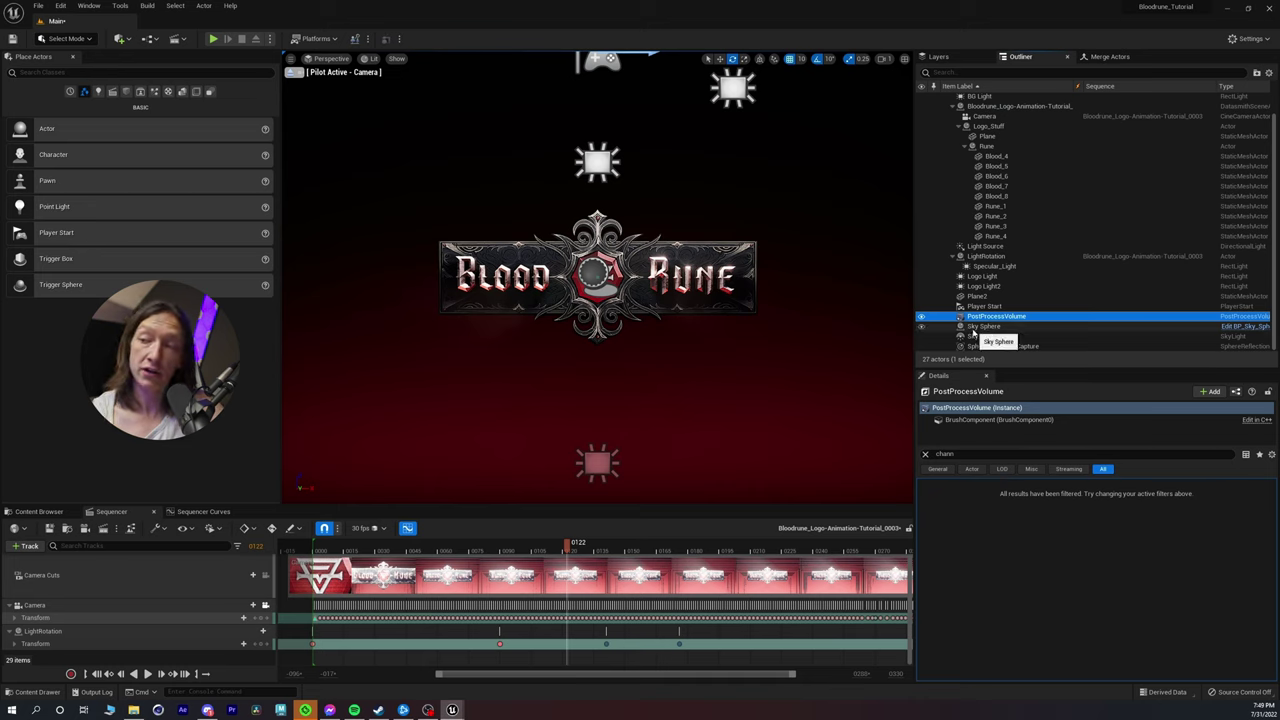
left_click(925, 453)
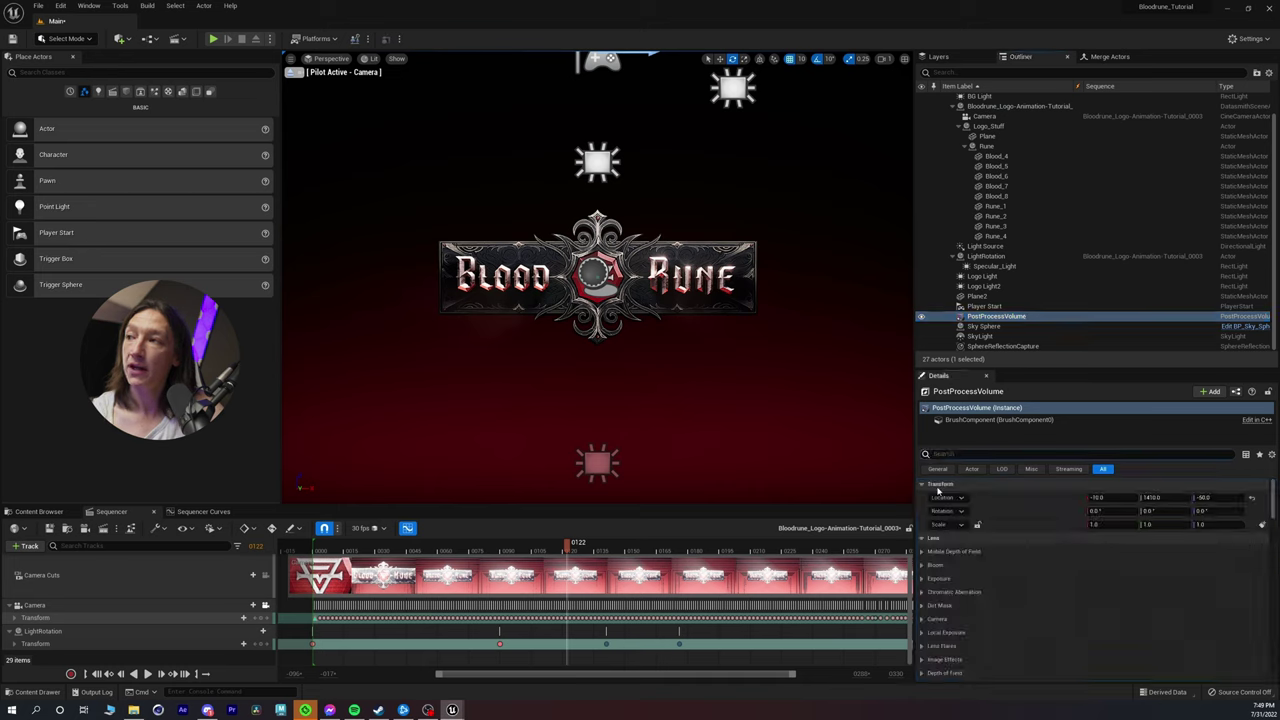
scroll(978, 578, "down", 3)
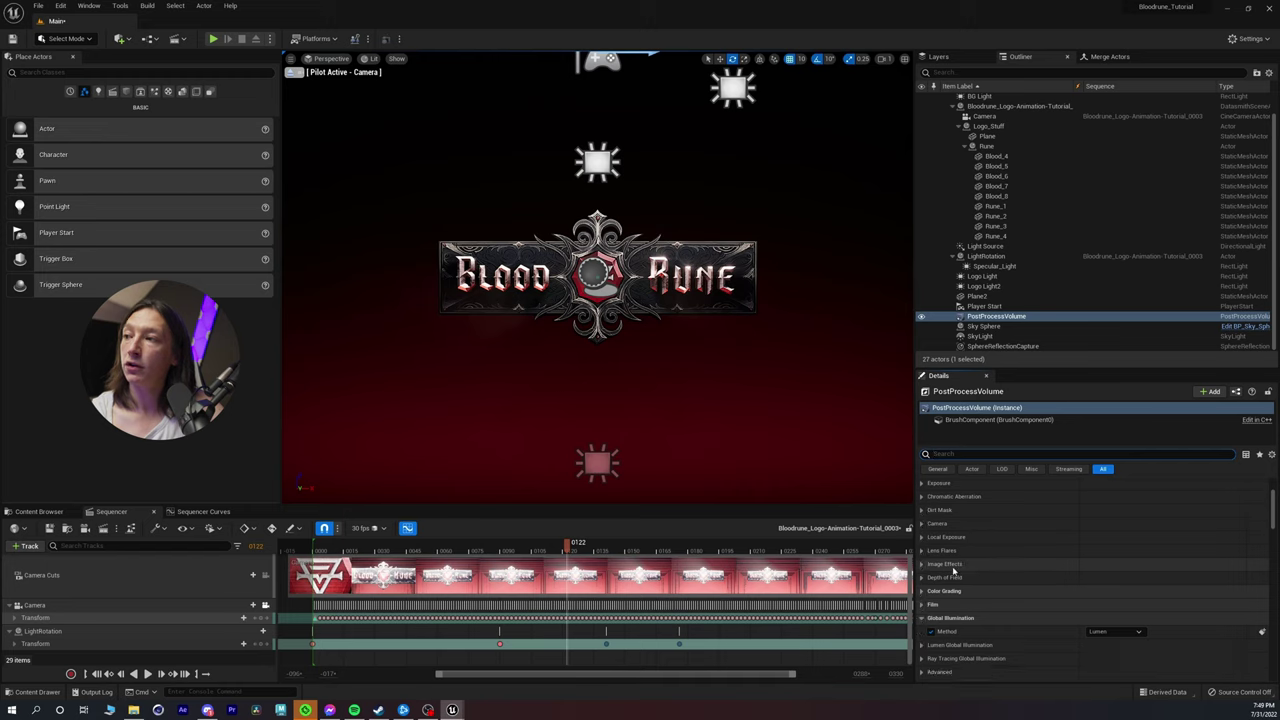
left_click(941, 551)
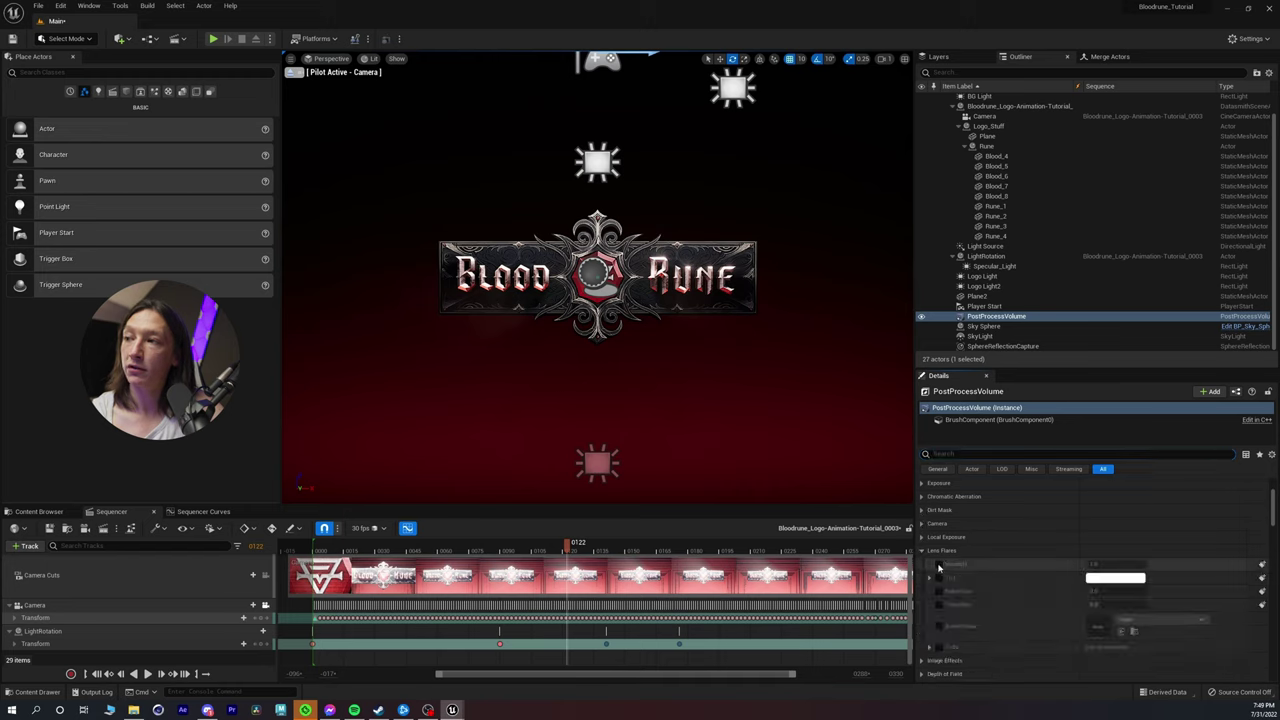
left_click(939, 566)
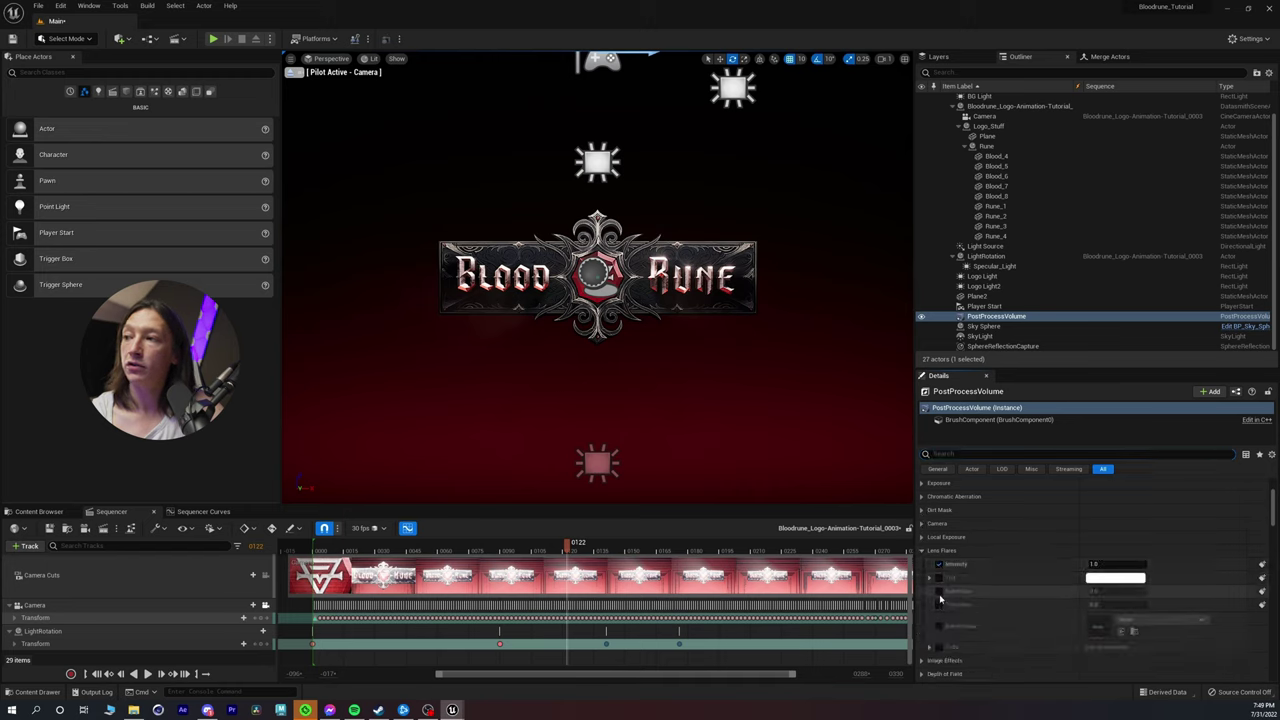
left_click(939, 591)
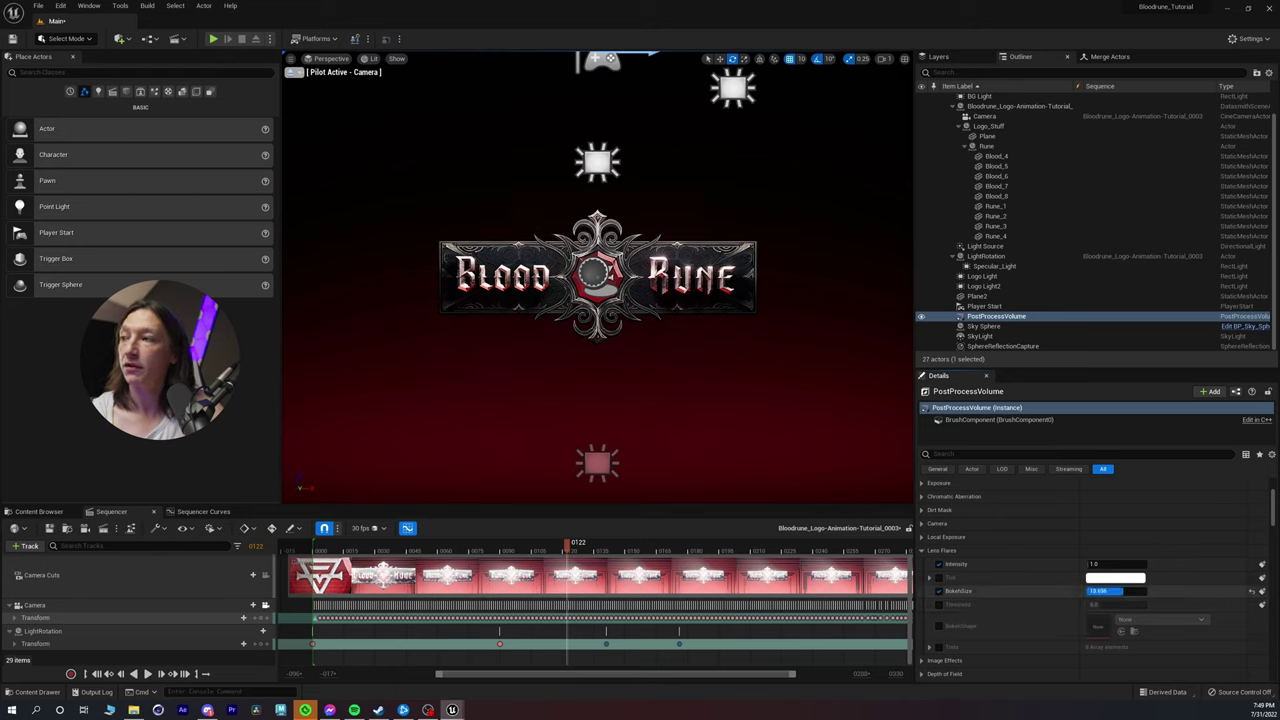
key("Return")
left_click_drag(472, 553, 505, 553)
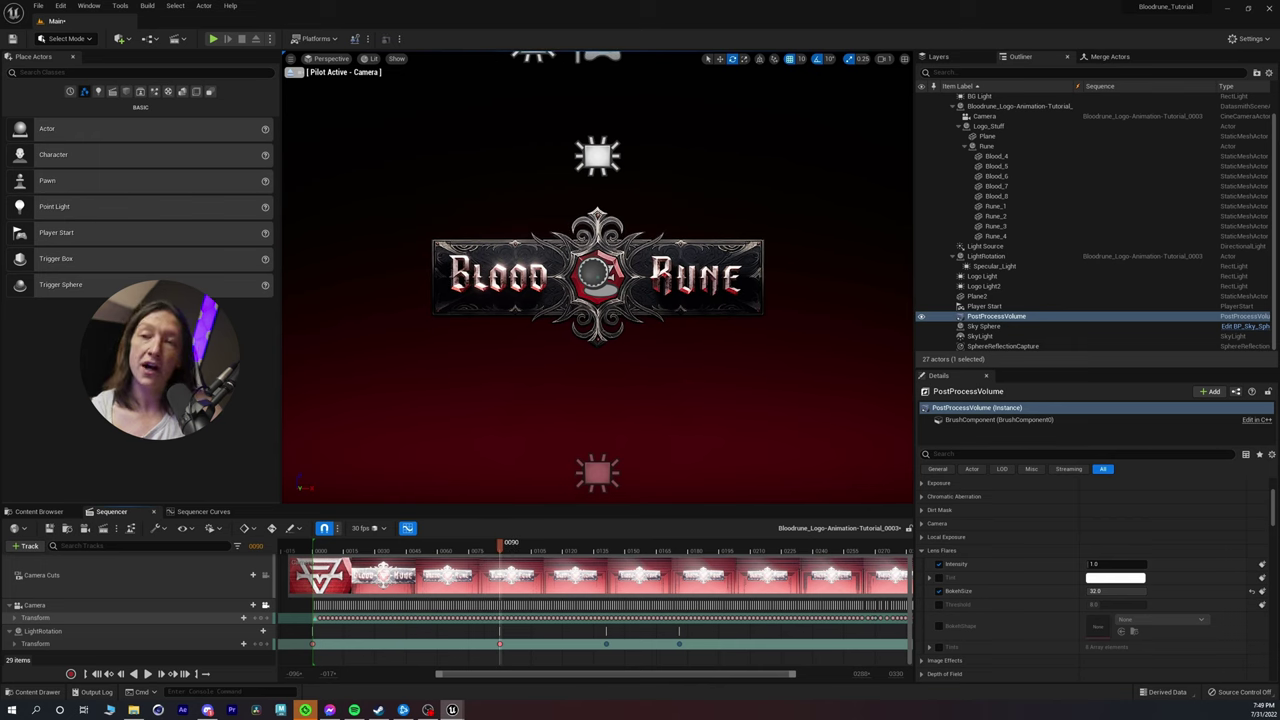
Step: Inspect Logo Light and Logo Light2, and play the sequence from the start with the editor icons hidden
left_click(590, 152)
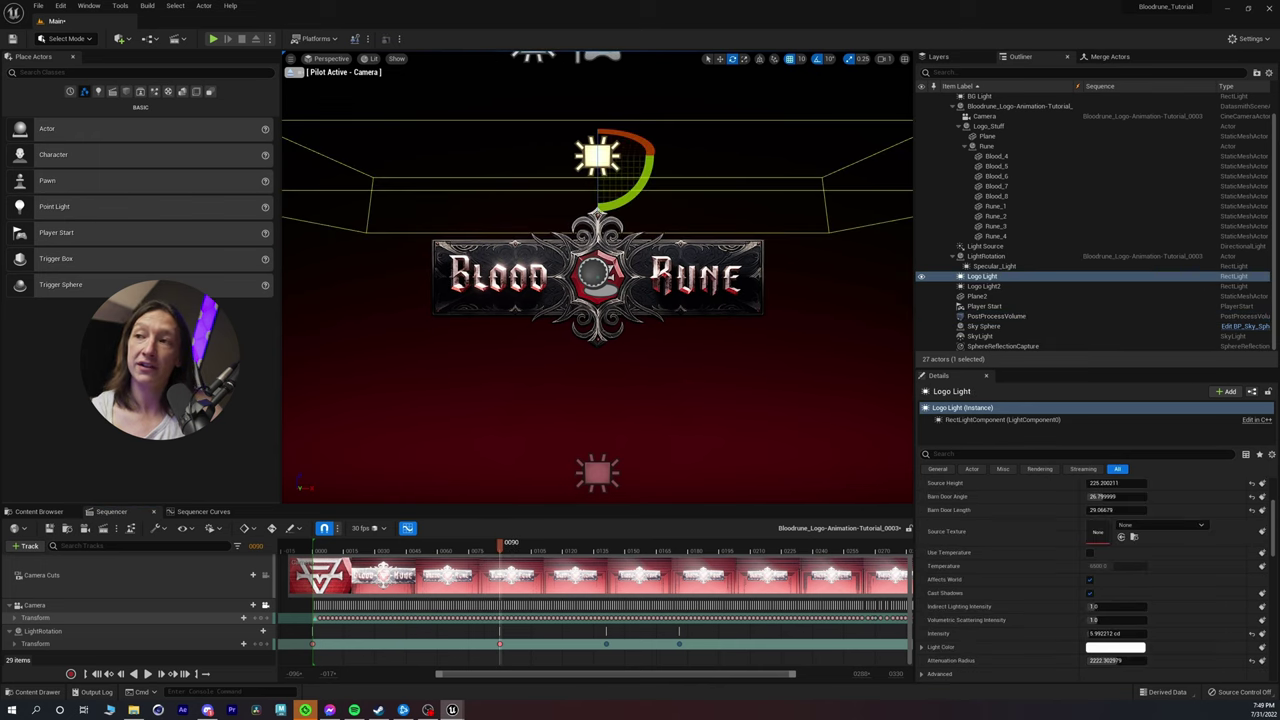
left_click(600, 478)
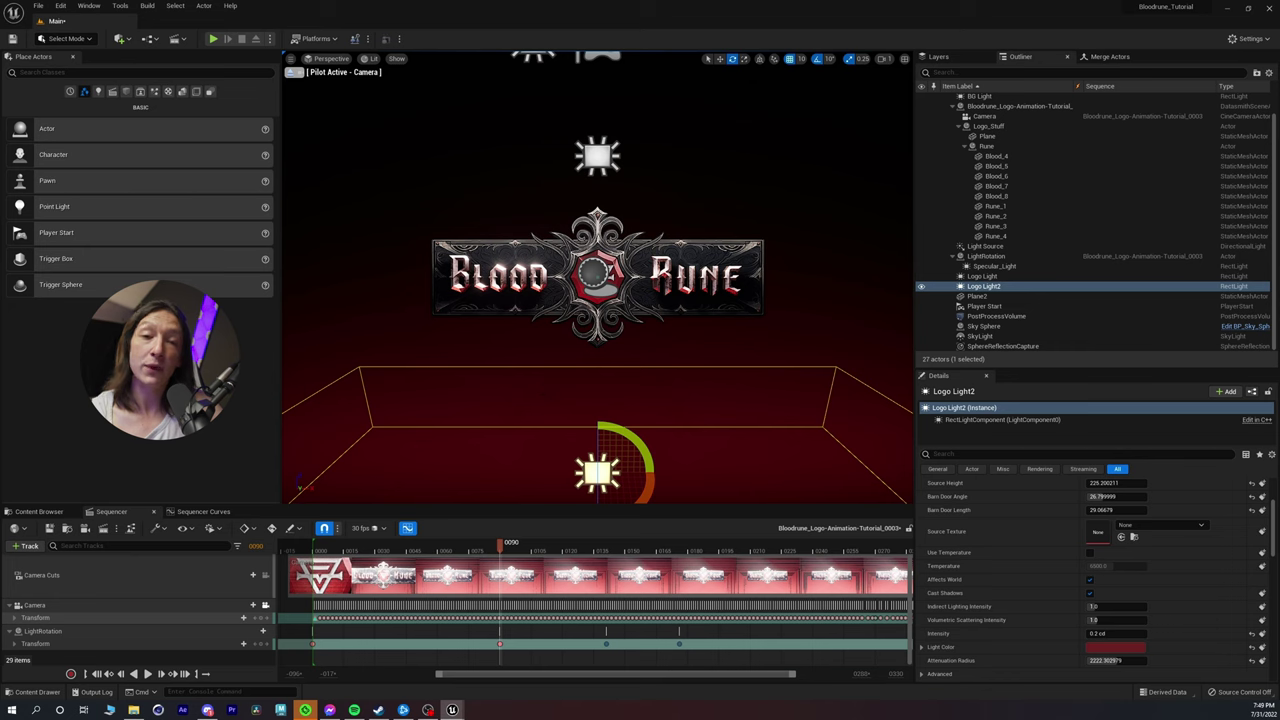
left_click(600, 312)
key("g")
left_click_drag(428, 549, 341, 548)
key("space")
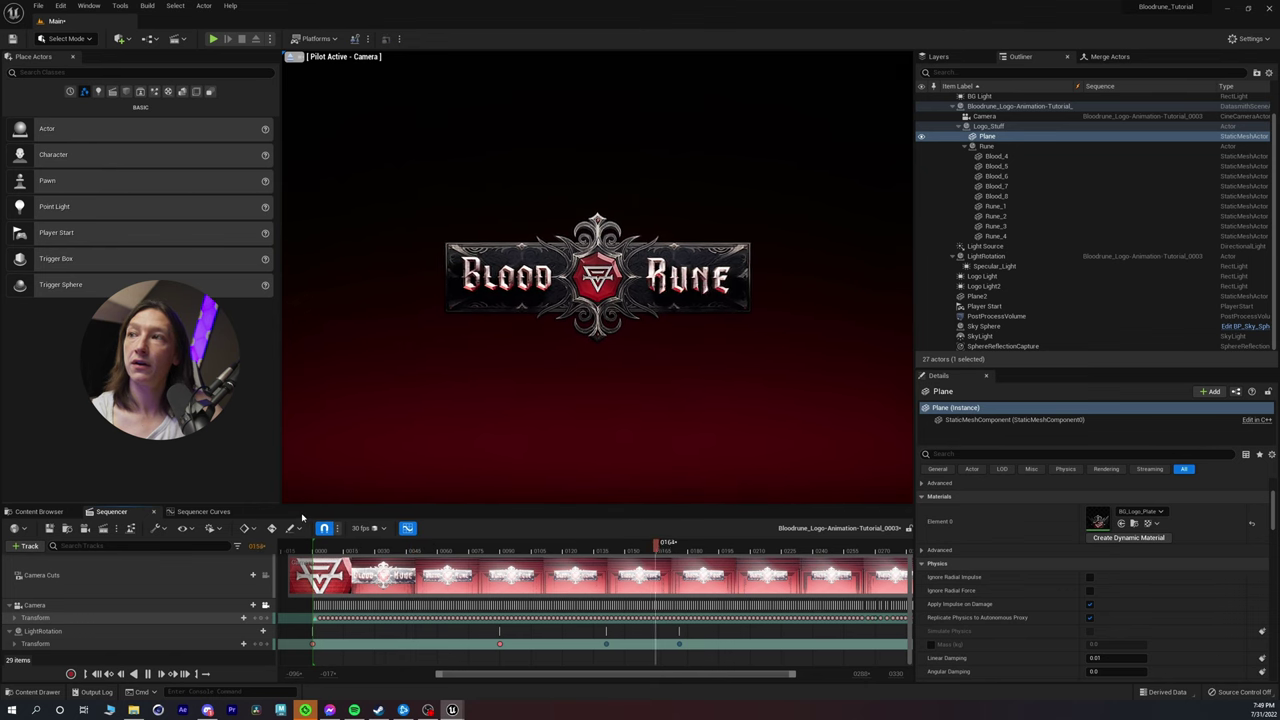
key("space")
Step: Open LightRotation's transform curves and move the last Y-rotation key to about frame 297, near the end of the sequence
left_click(60, 644)
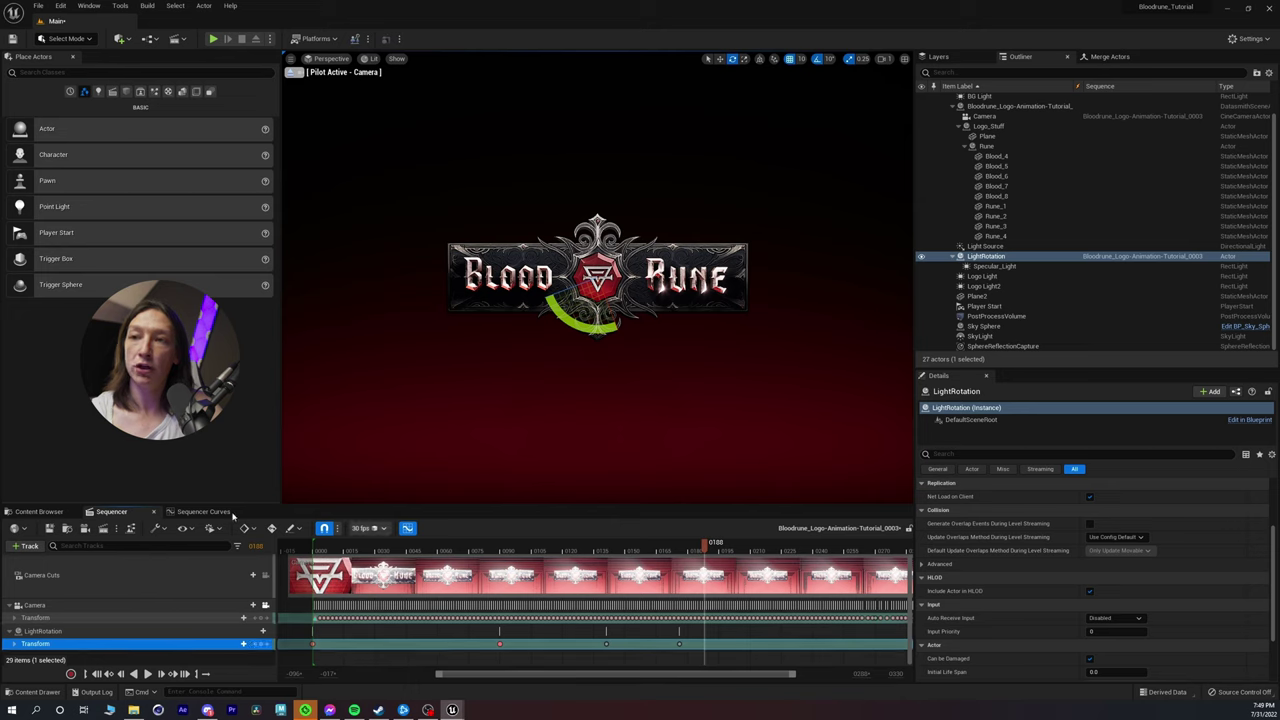
left_click(407, 528)
scroll(548, 615, "down", 3)
right_click_drag(834, 624, 541, 646)
scroll(566, 628, "down", 3)
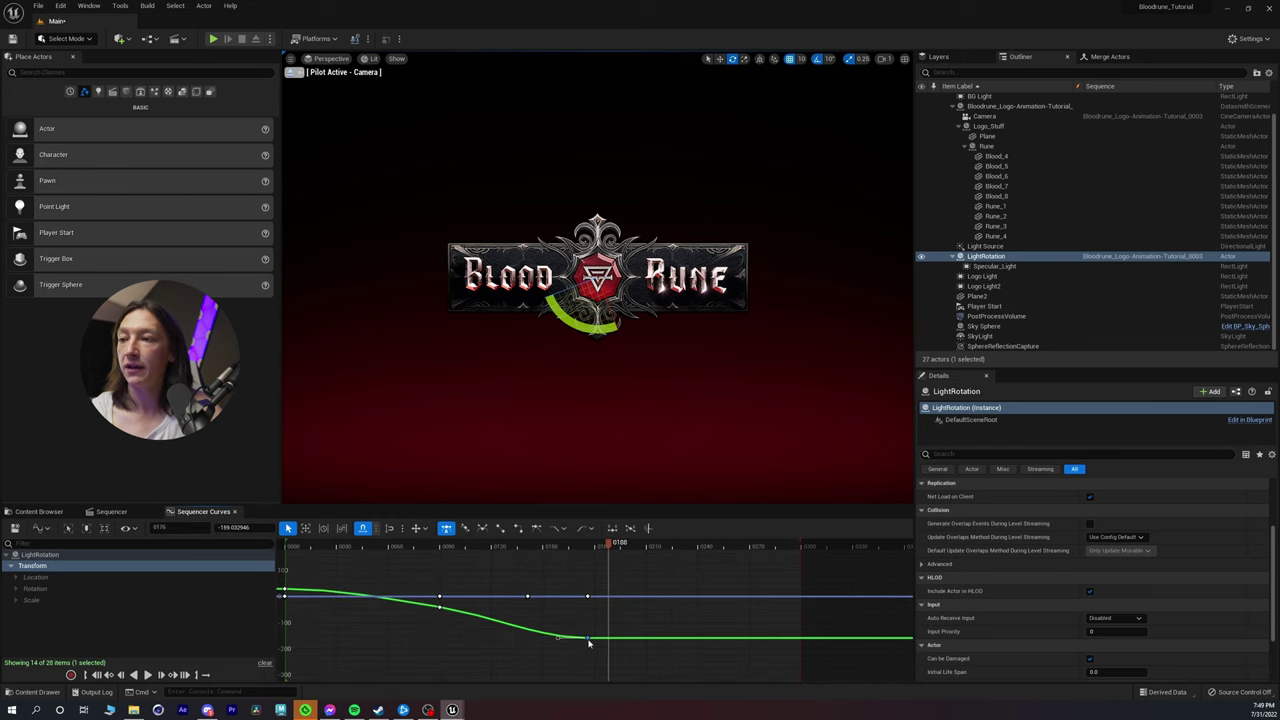
left_click_drag(588, 640, 811, 647)
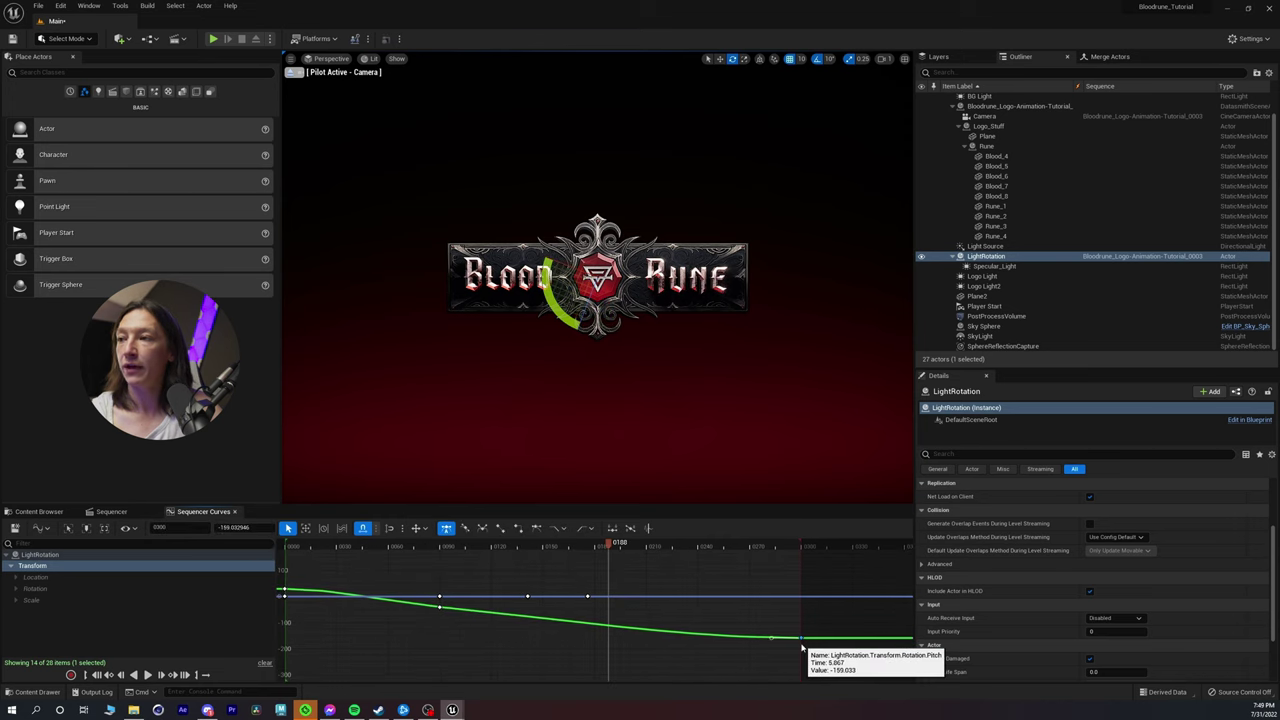
Step: Delete LightRotation's middle Y-rotation key at frame 90 and select all the remaining curve keys
right_click_drag(523, 613, 619, 622)
left_click_drag(548, 633, 524, 612)
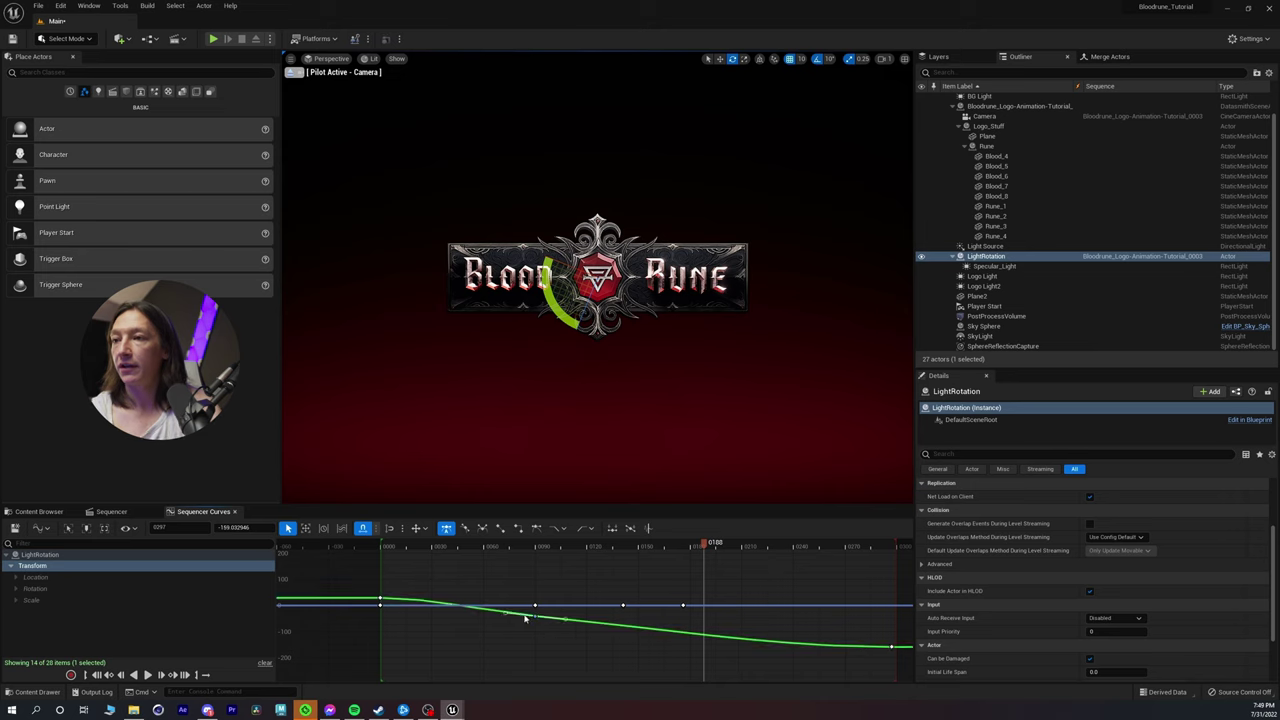
key("Delete")
left_click_drag(386, 587, 366, 612)
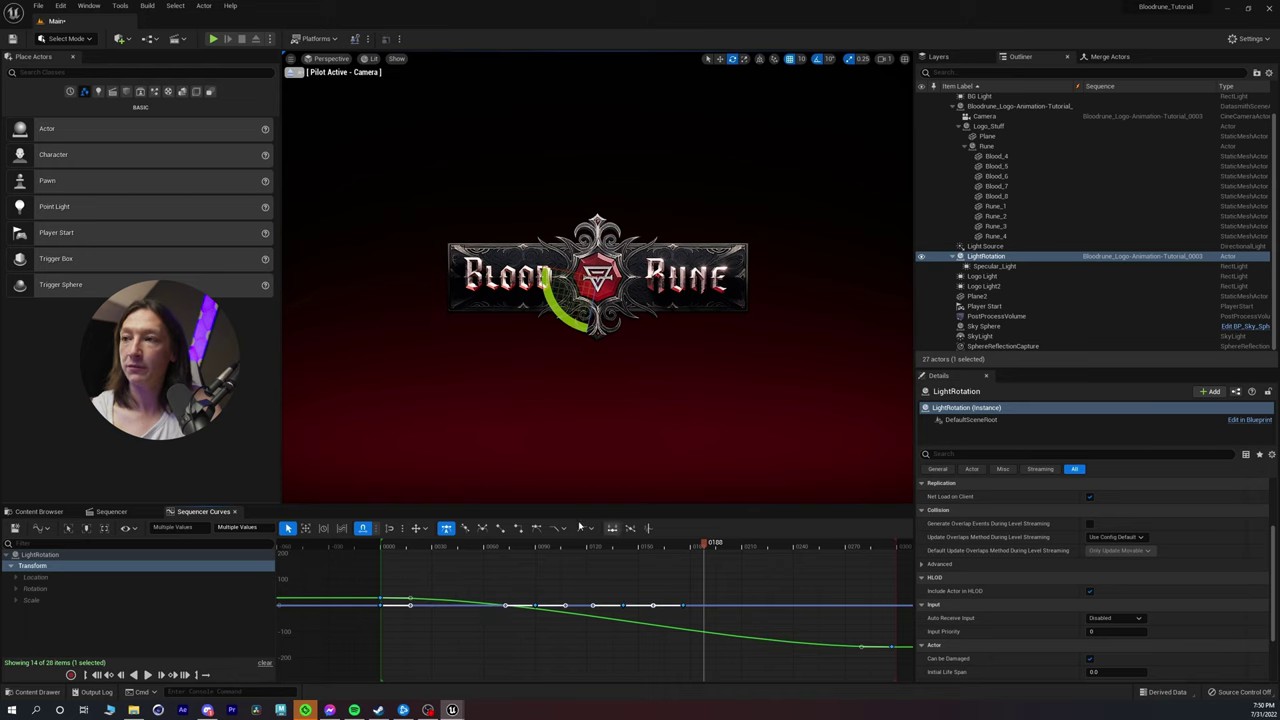
Step: Set LightRotation's selected transform keys to linear interpolation and scrub the sequence to frame 47
left_click(500, 528)
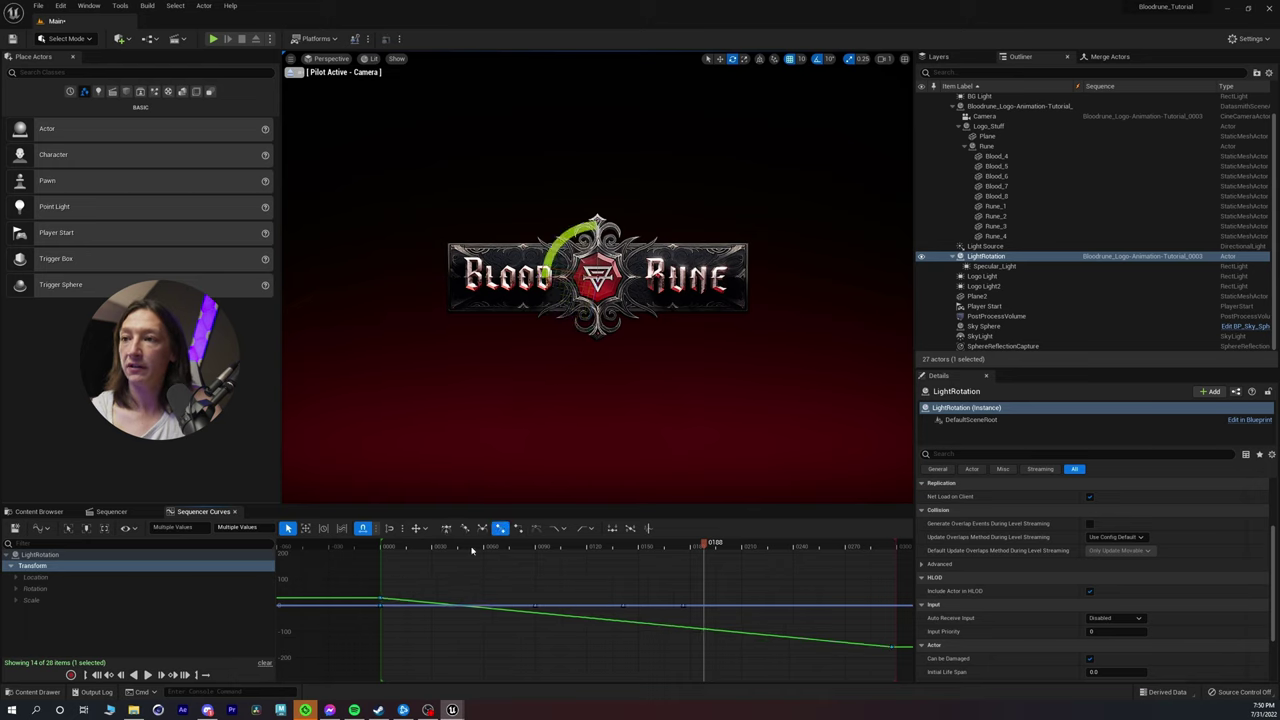
left_click_drag(418, 546, 461, 567)
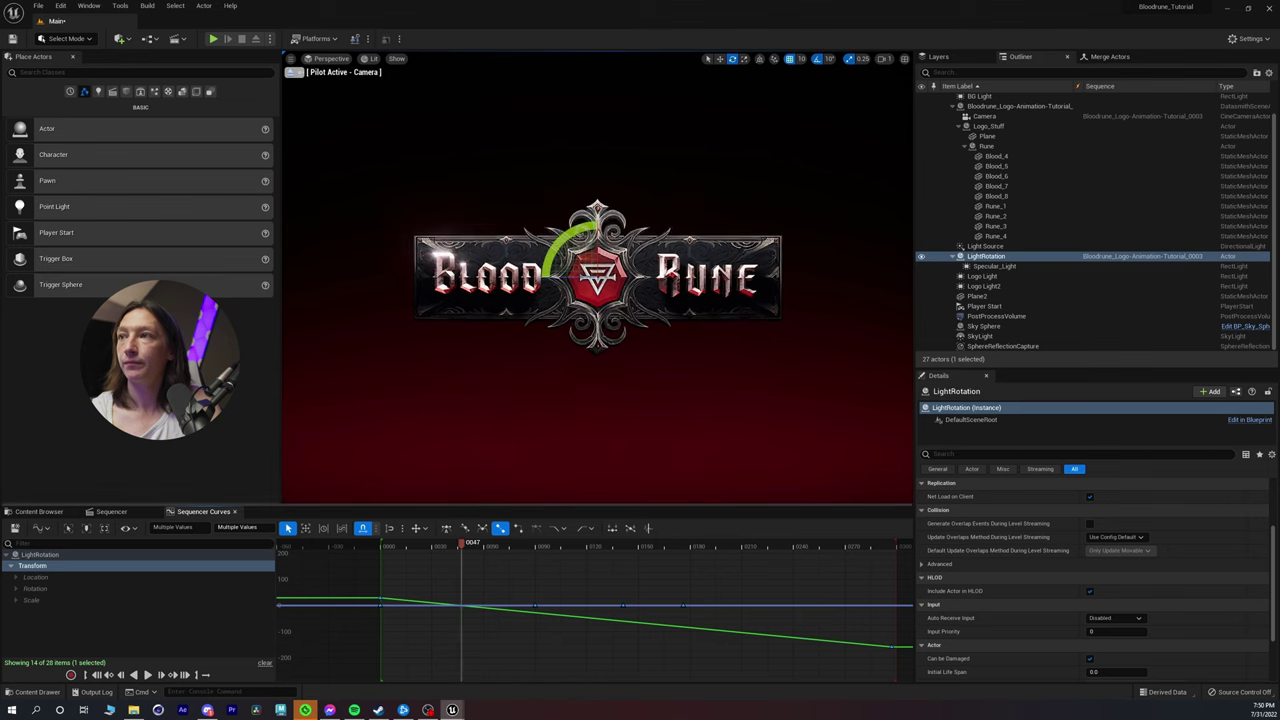
Step: Select Rune_1 through Rune_4, turn off grid and rotation snapping, and move the letters slightly along X toward the central emblem
left_click(663, 278)
left_click(992, 207)
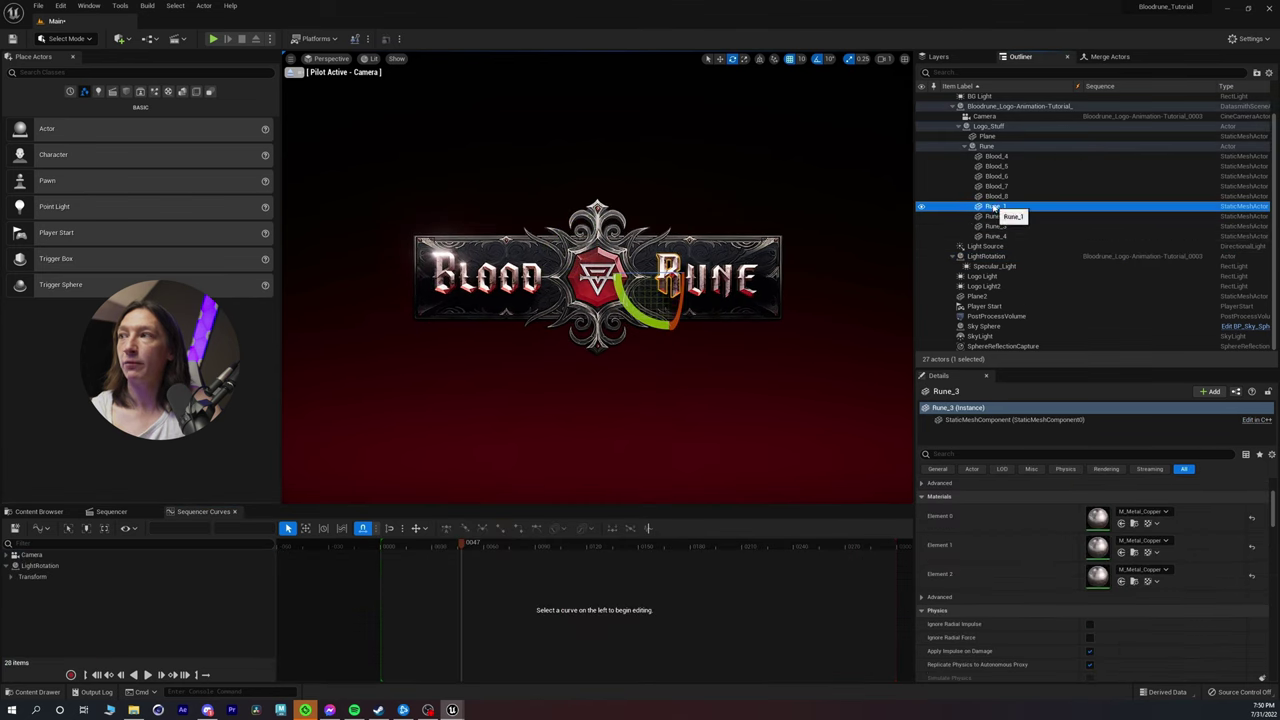
left_click(993, 236, "shift")
key("w")
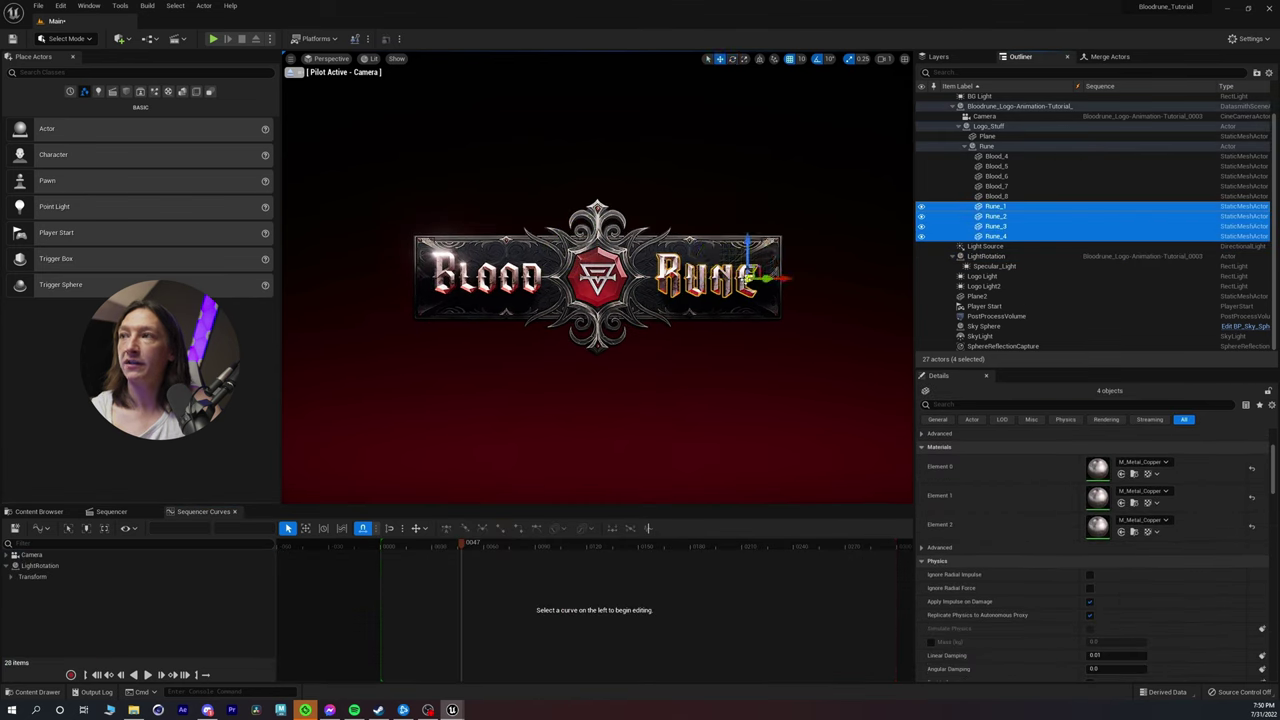
left_click_drag(787, 280, 773, 279)
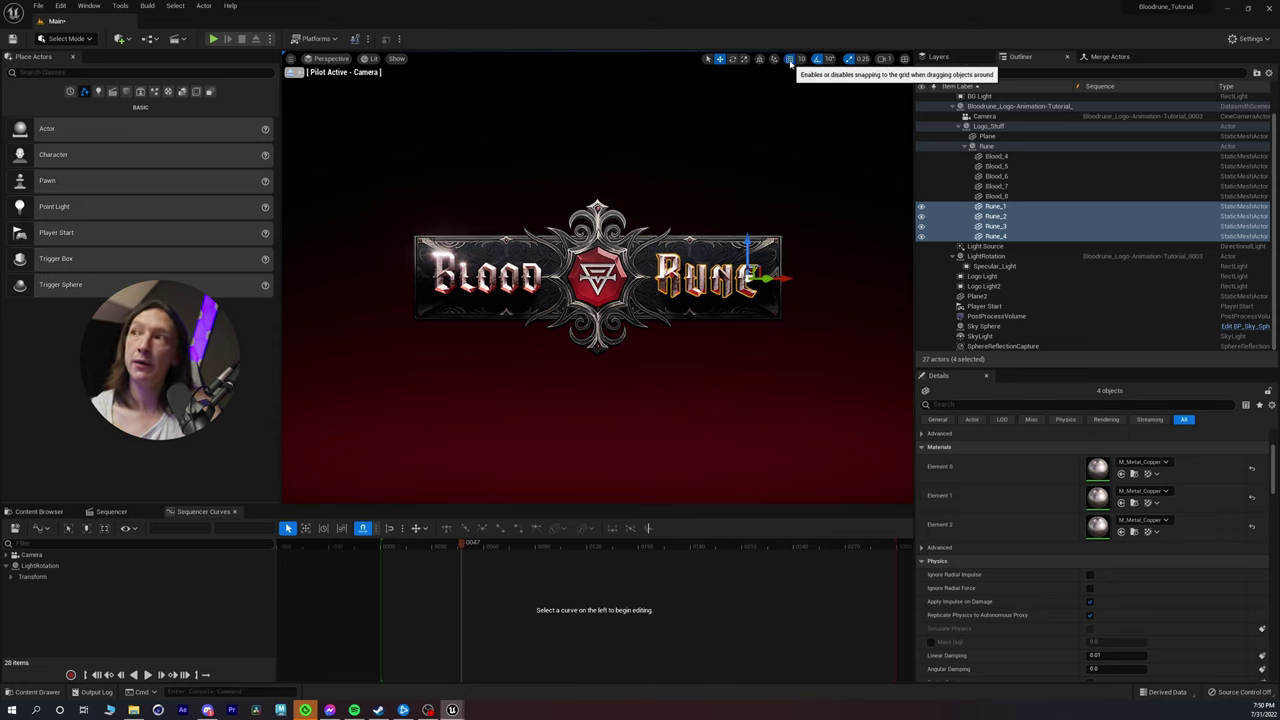
left_click_drag(787, 278, 779, 278)
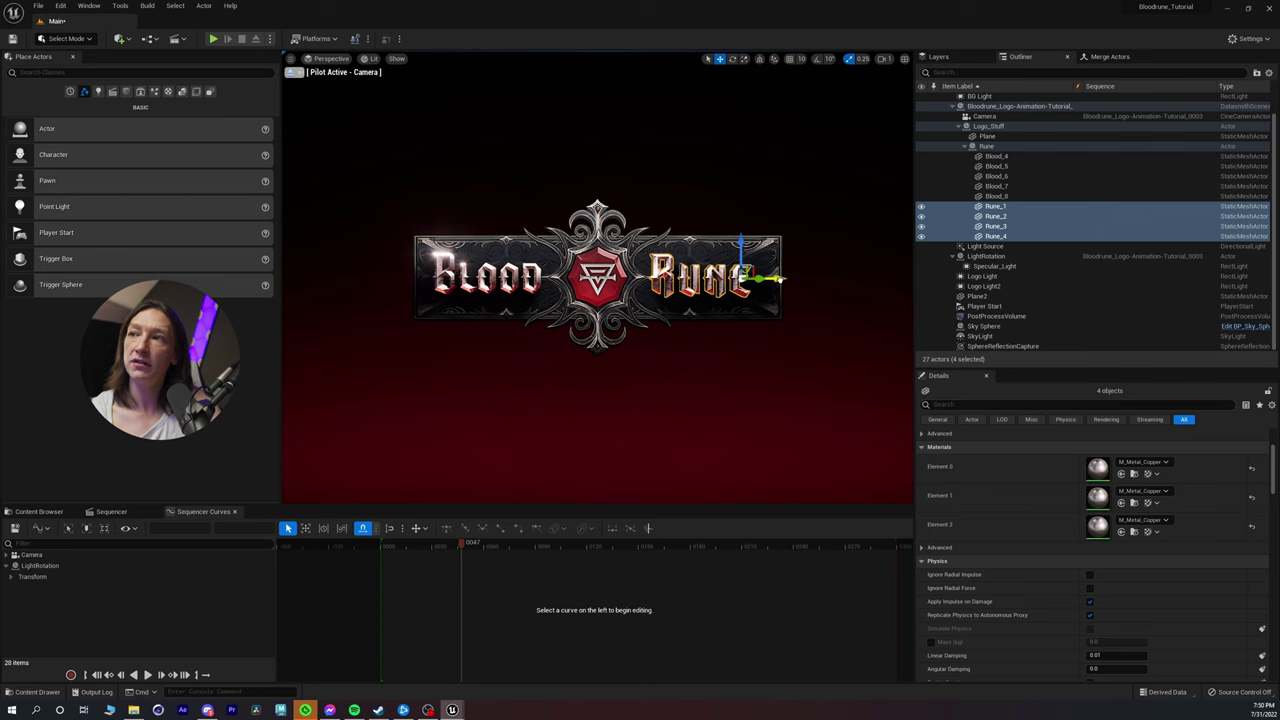
Step: Play the sequence in Sequencer to review the light sweep and letter spacing, and return to frame 34
left_click(112, 511)
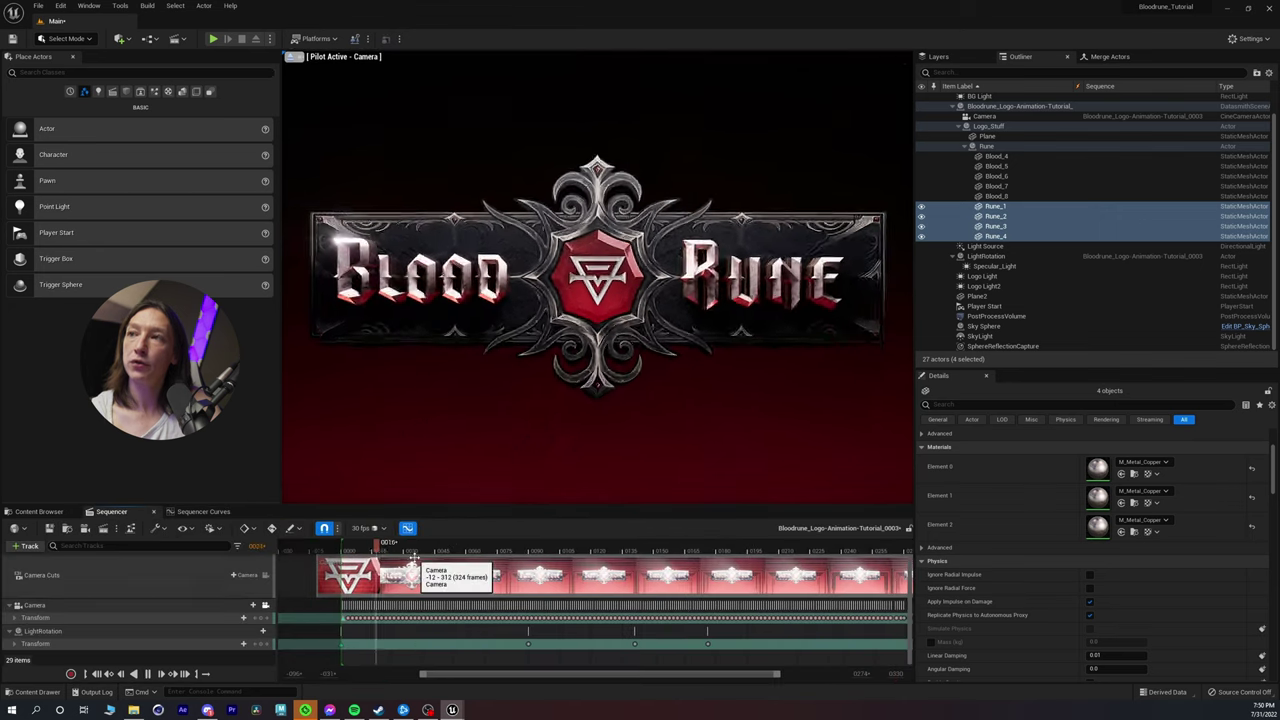
left_click(524, 636)
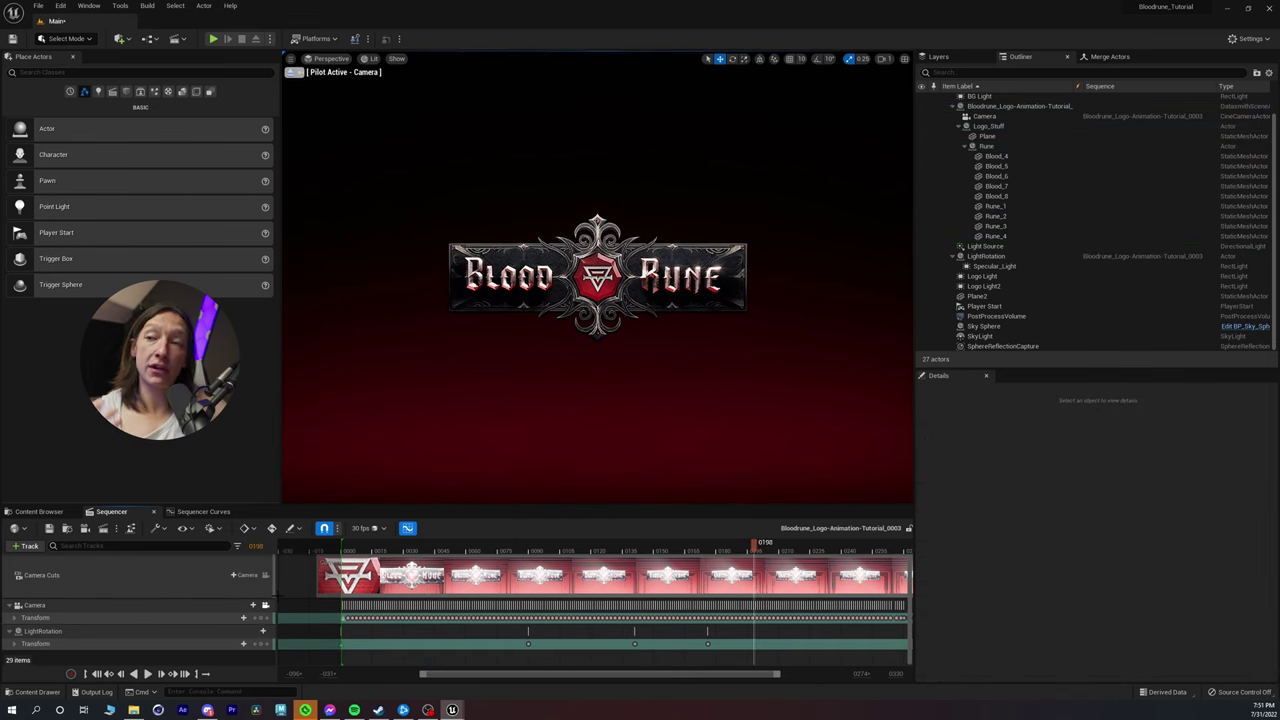
left_click(411, 551)
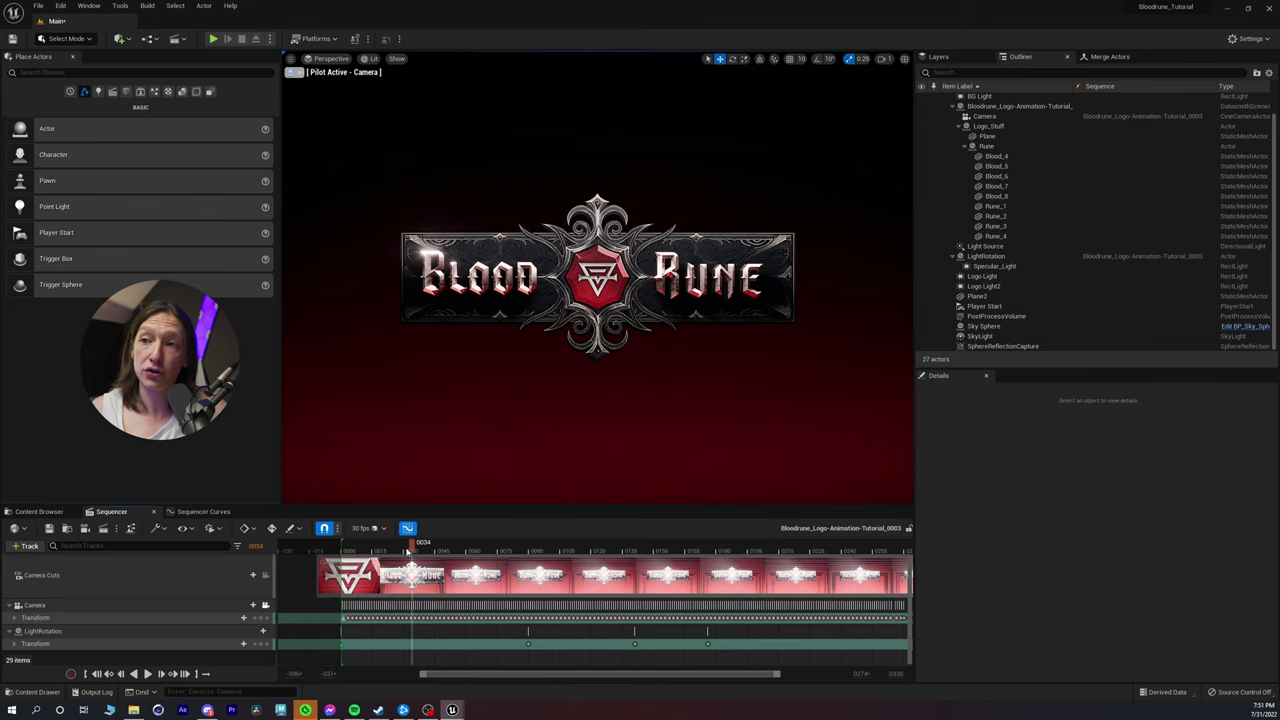
Step: Examine the sequence's display rate options, including Lock to Display Rate at Runtime, and scrub to frame 63
left_click(382, 528)
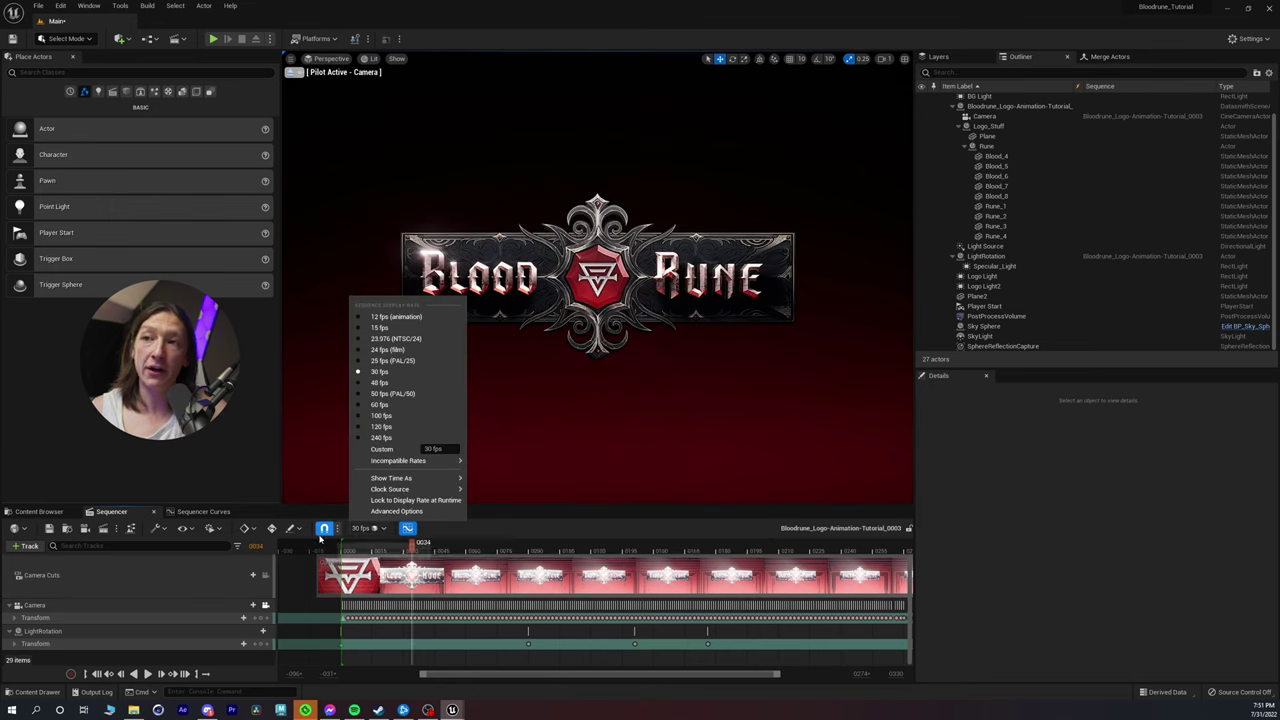
mouse_move(375, 551)
left_mouse_down()
mouse_move(473, 549)
mouse_move(353, 546)
left_mouse_up()
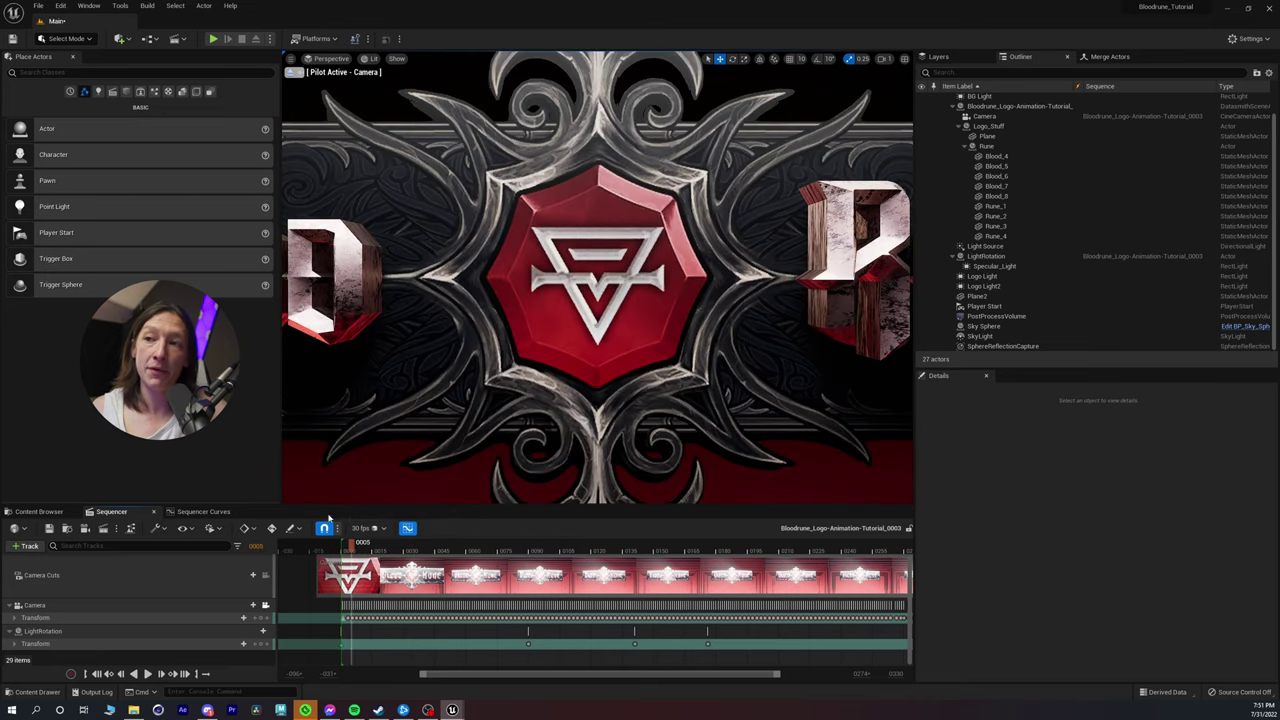
left_click(365, 528)
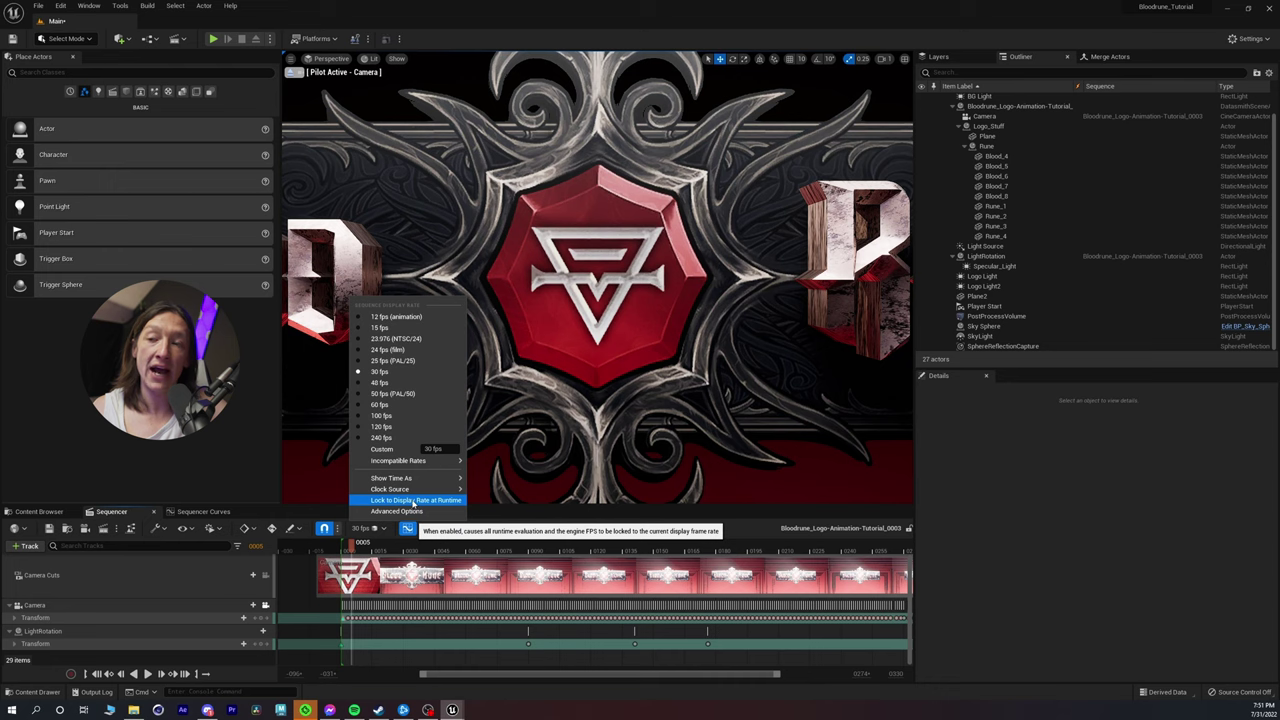
left_click(380, 548)
left_click_drag(380, 548, 474, 545)
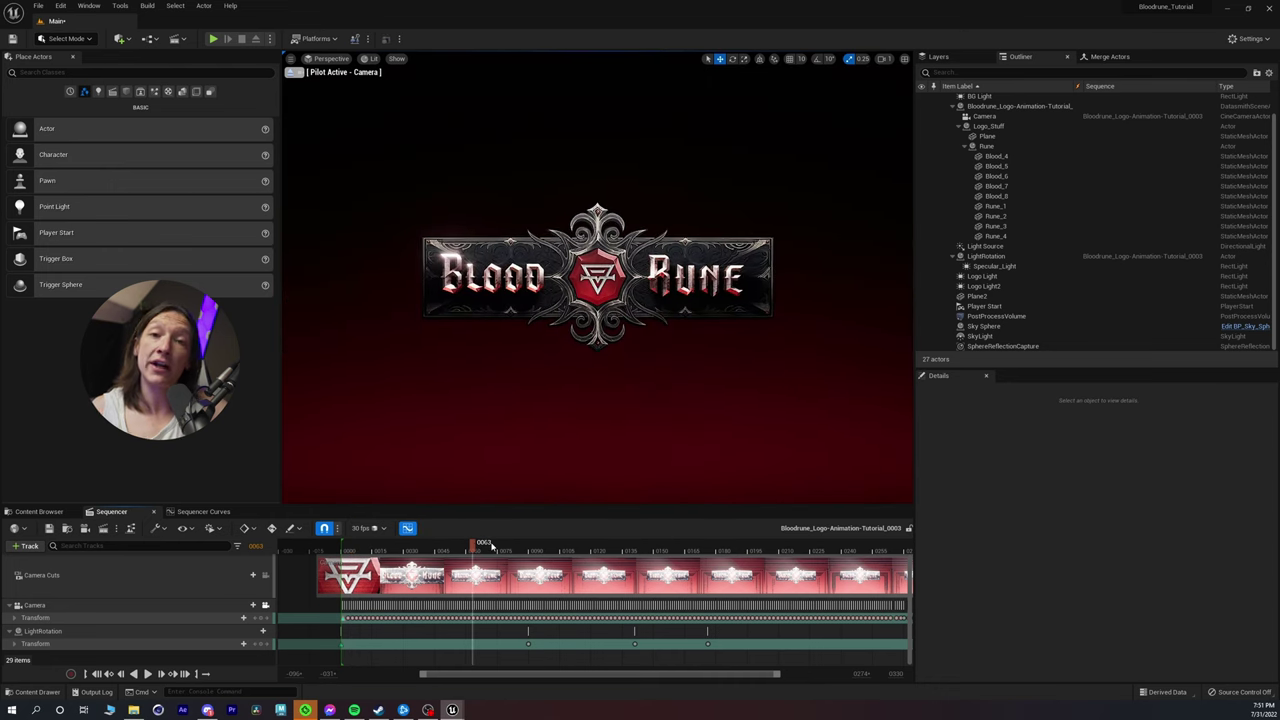
Step: Enable the viewport's OCIO display and assign the OCIO asset as its configuration
left_click(373, 59)
mouse_move(407, 346)
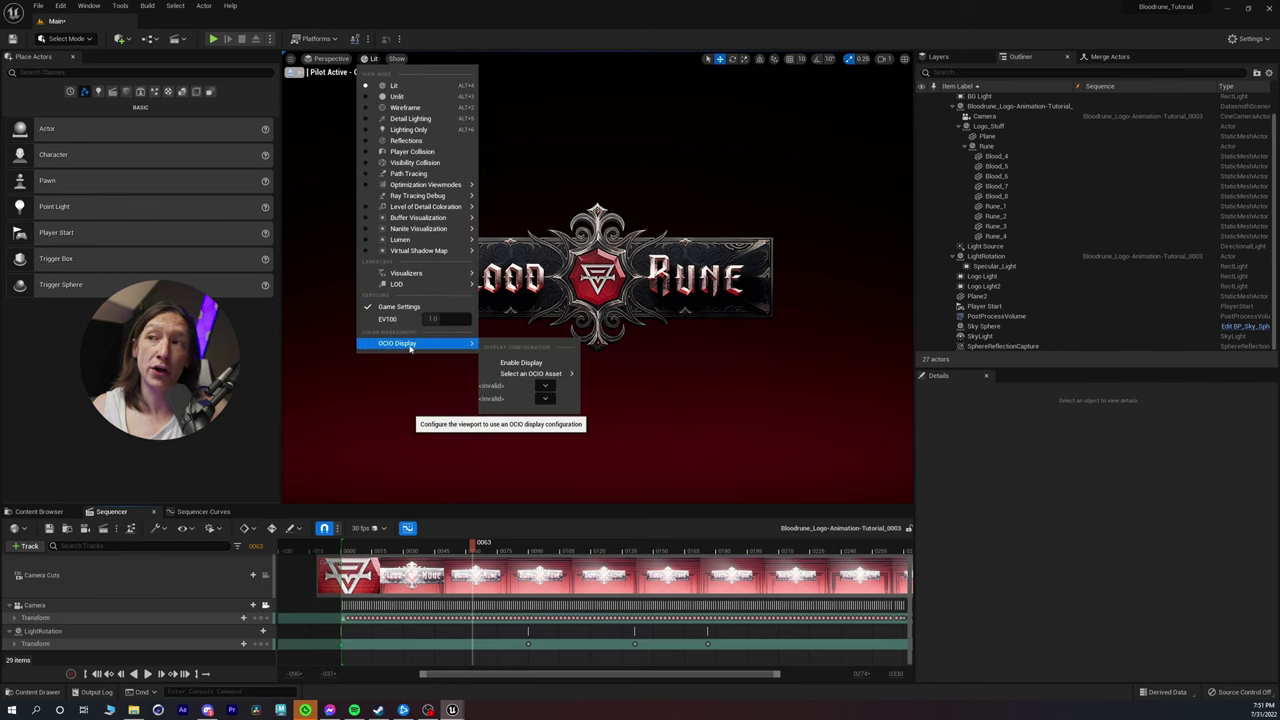
left_click(516, 362)
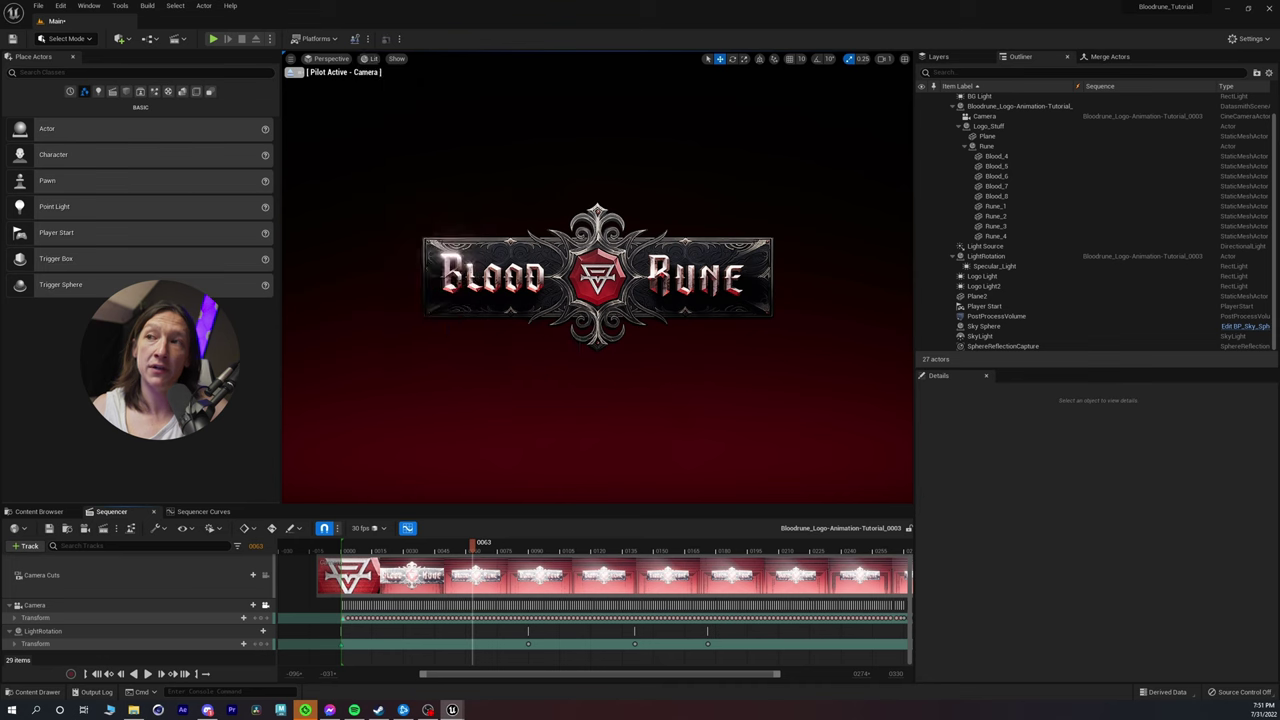
left_click(371, 60)
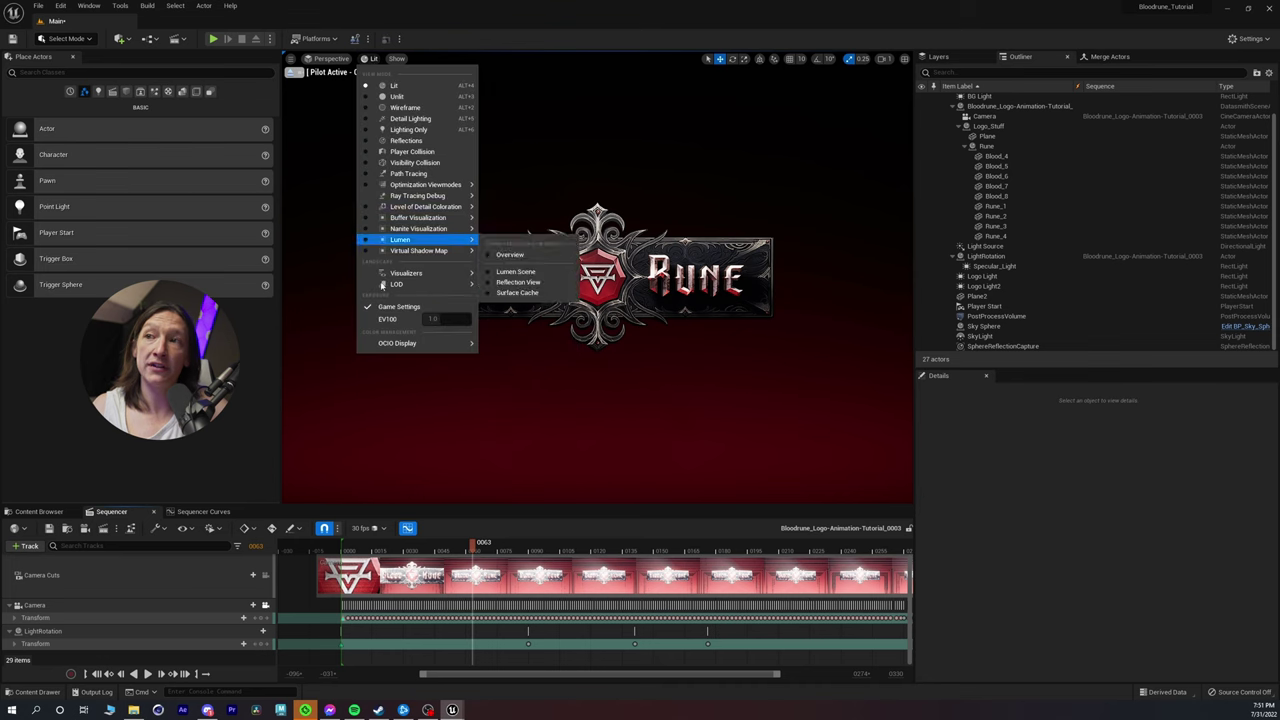
mouse_move(400, 343)
mouse_move(543, 375)
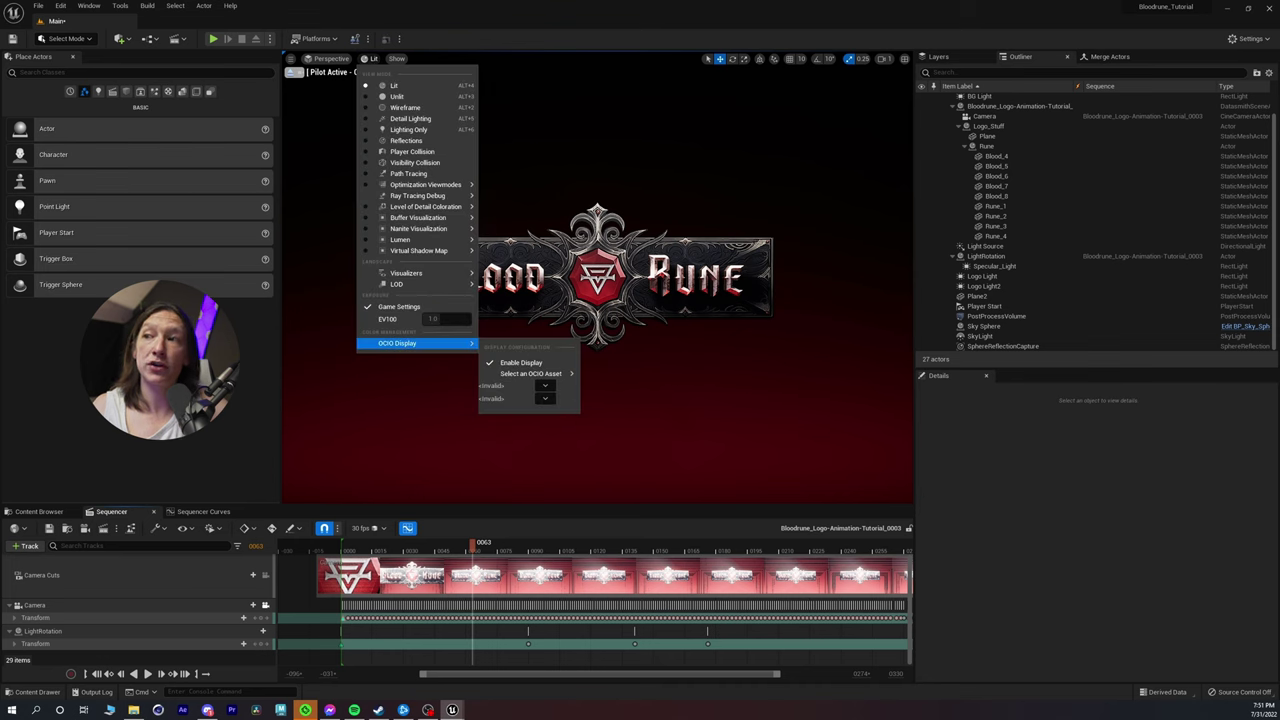
left_click(605, 432)
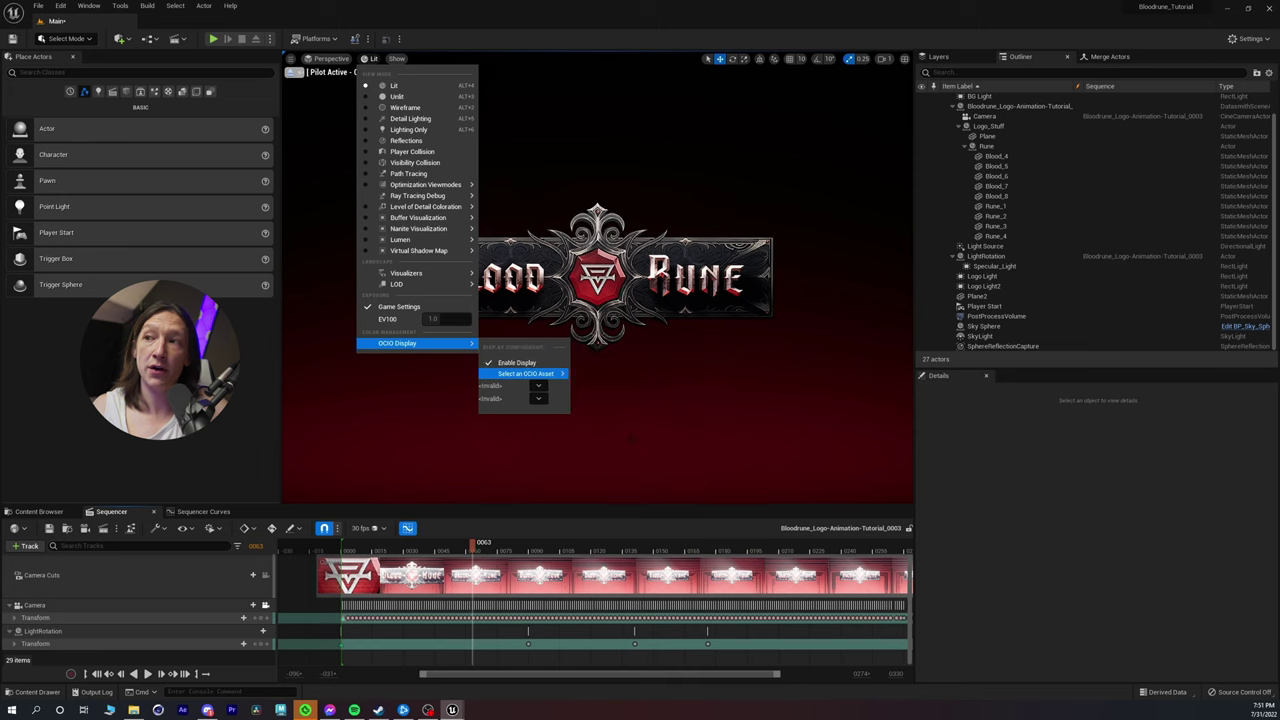
Step: Set the viewport OCIO conversion from Utility - Linear - sRGB to Output - Rec.709
left_click(525, 385)
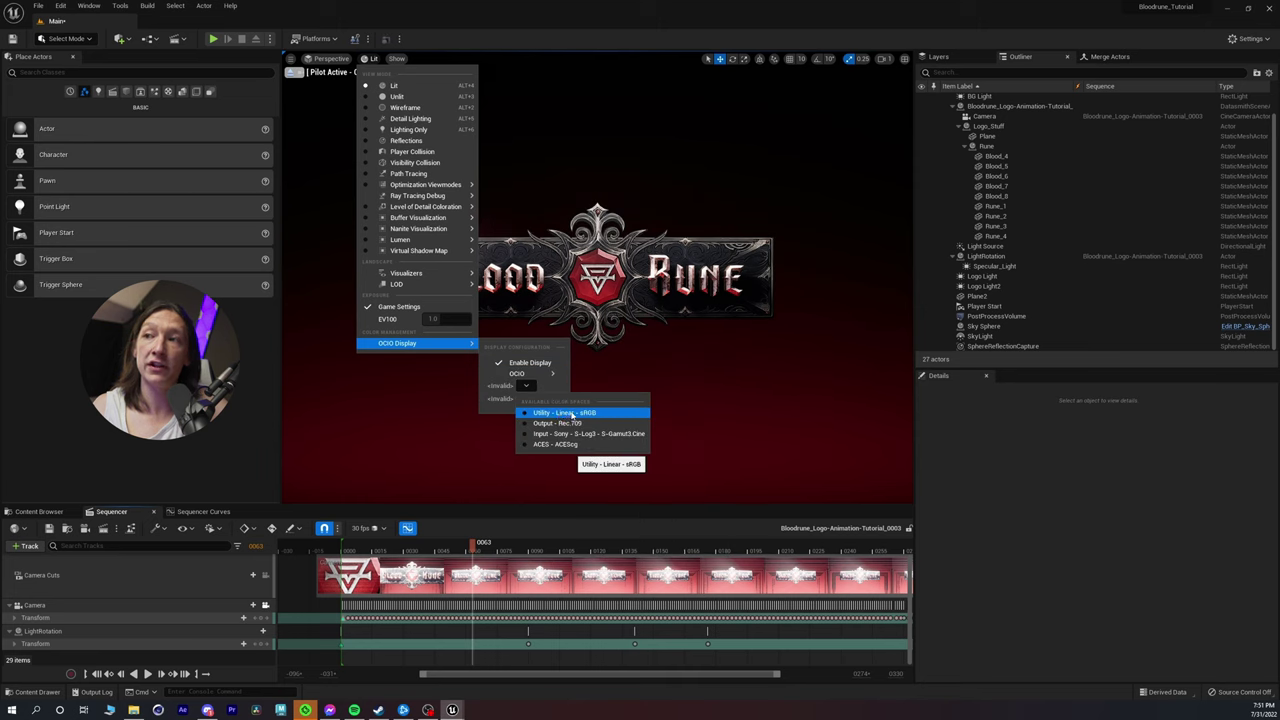
left_click(573, 413)
left_click(556, 398)
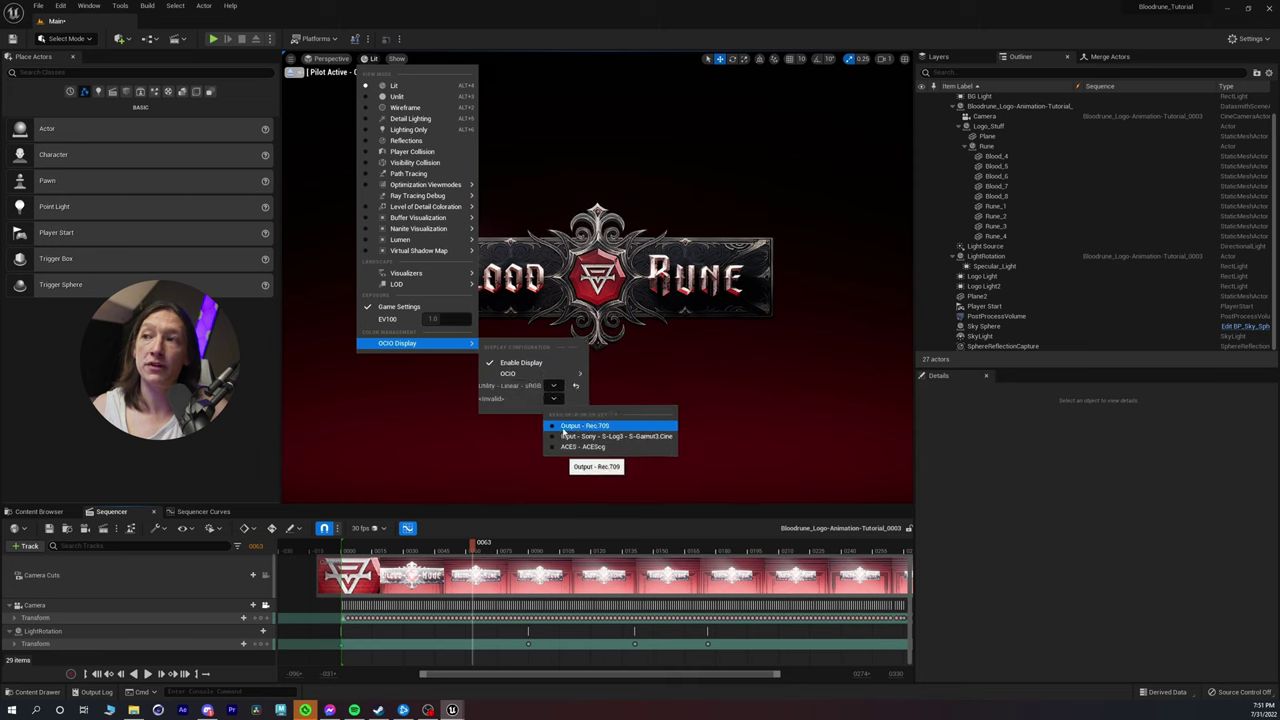
left_click(574, 426)
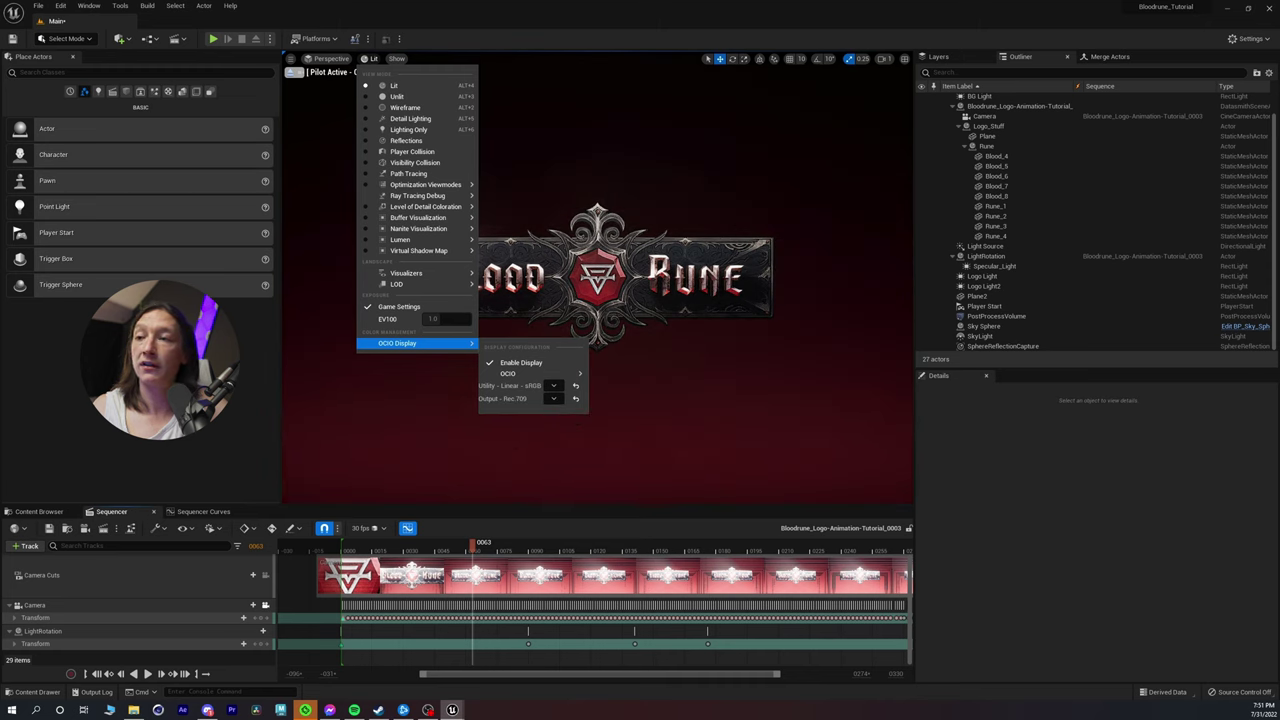
Step: At frame 46, preview the ACES - ACEScg and Sony S-Log3 - S-Gamut3.Cine destination color spaces, and restore Output - Rec.709
mouse_move(436, 549)
left_mouse_down()
mouse_move(494, 551)
mouse_move(402, 551)
mouse_move(563, 556)
mouse_move(360, 567)
mouse_move(437, 569)
left_mouse_up()
left_click(372, 59)
mouse_move(400, 343)
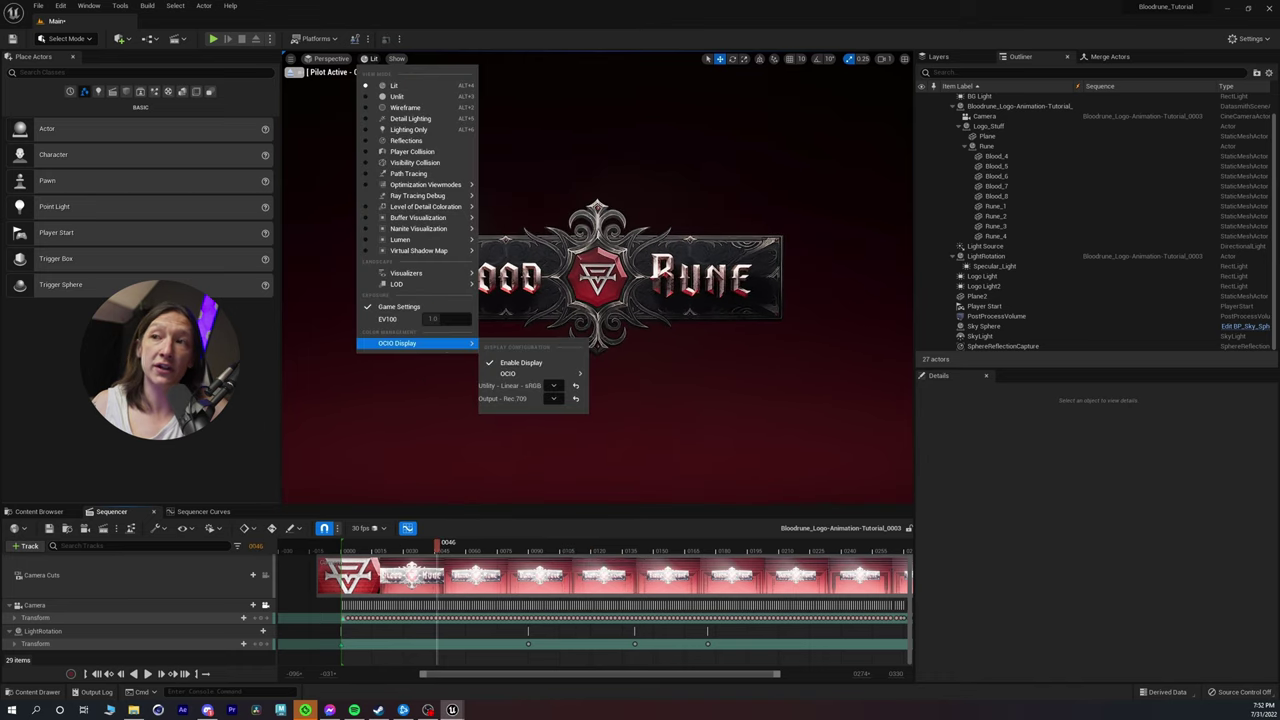
left_click(549, 399)
left_click(591, 450)
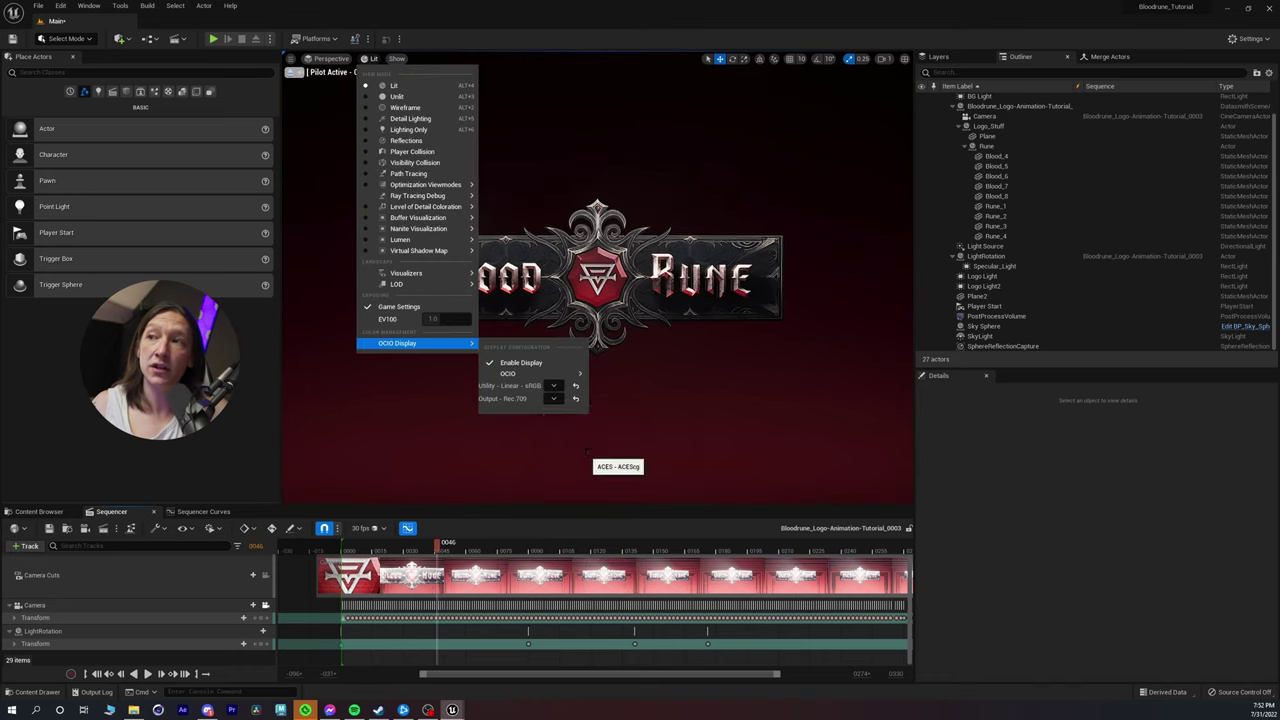
left_click(556, 401)
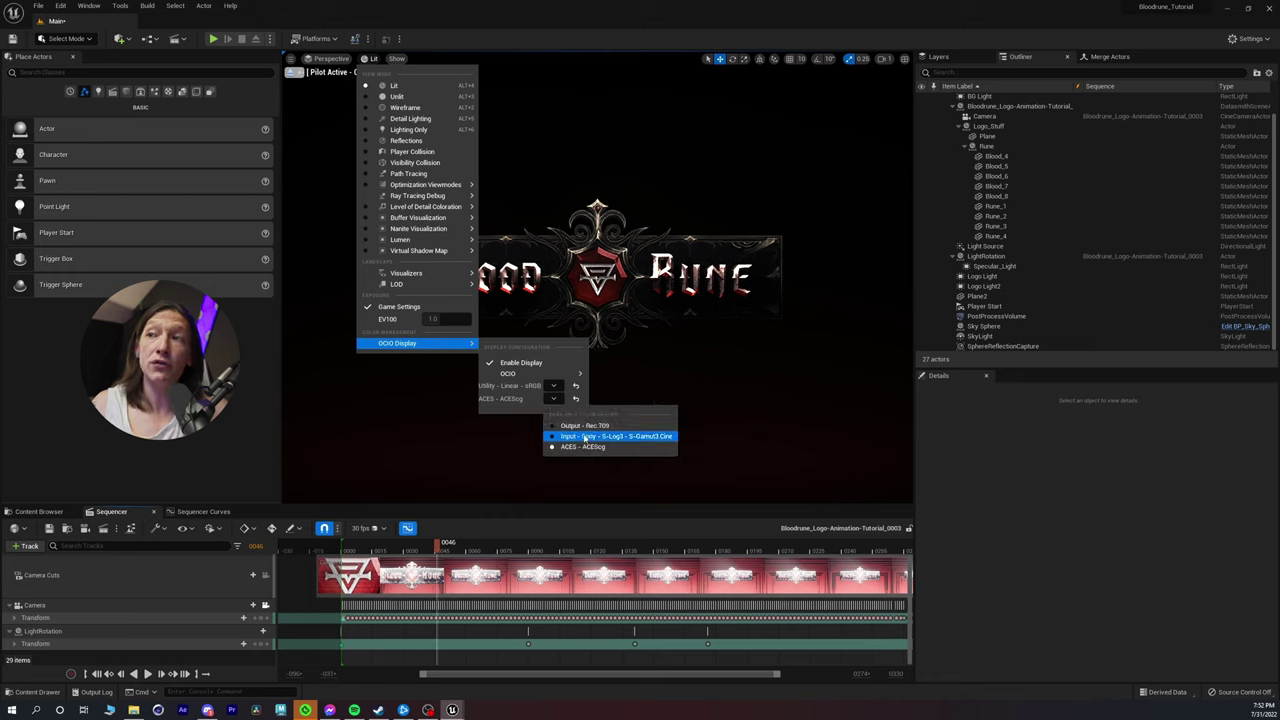
left_click(588, 437)
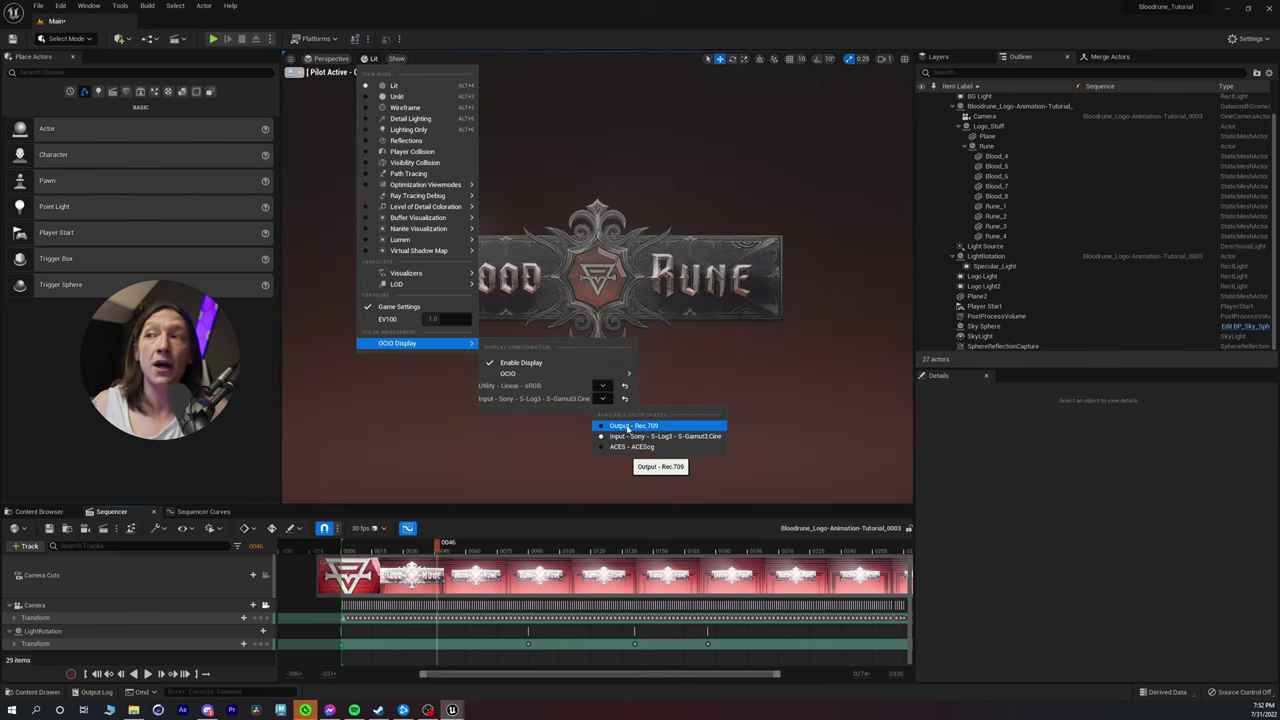
left_click(628, 427)
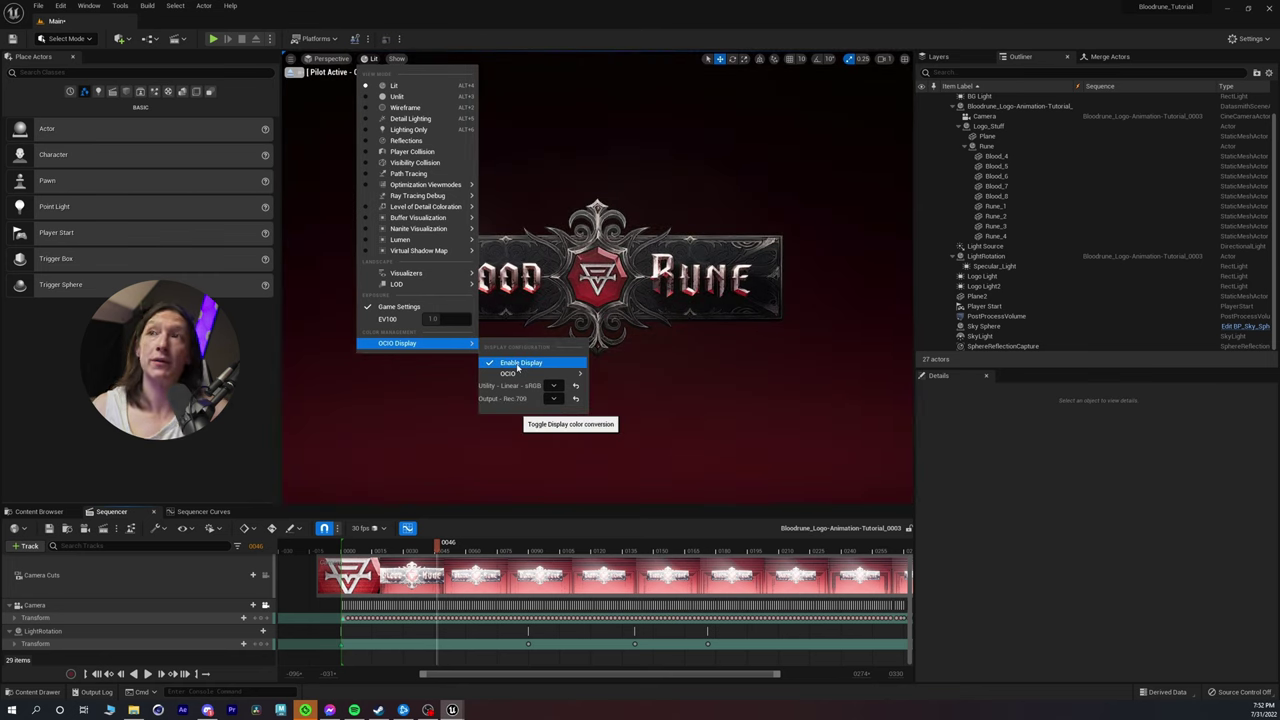
left_click(398, 10)
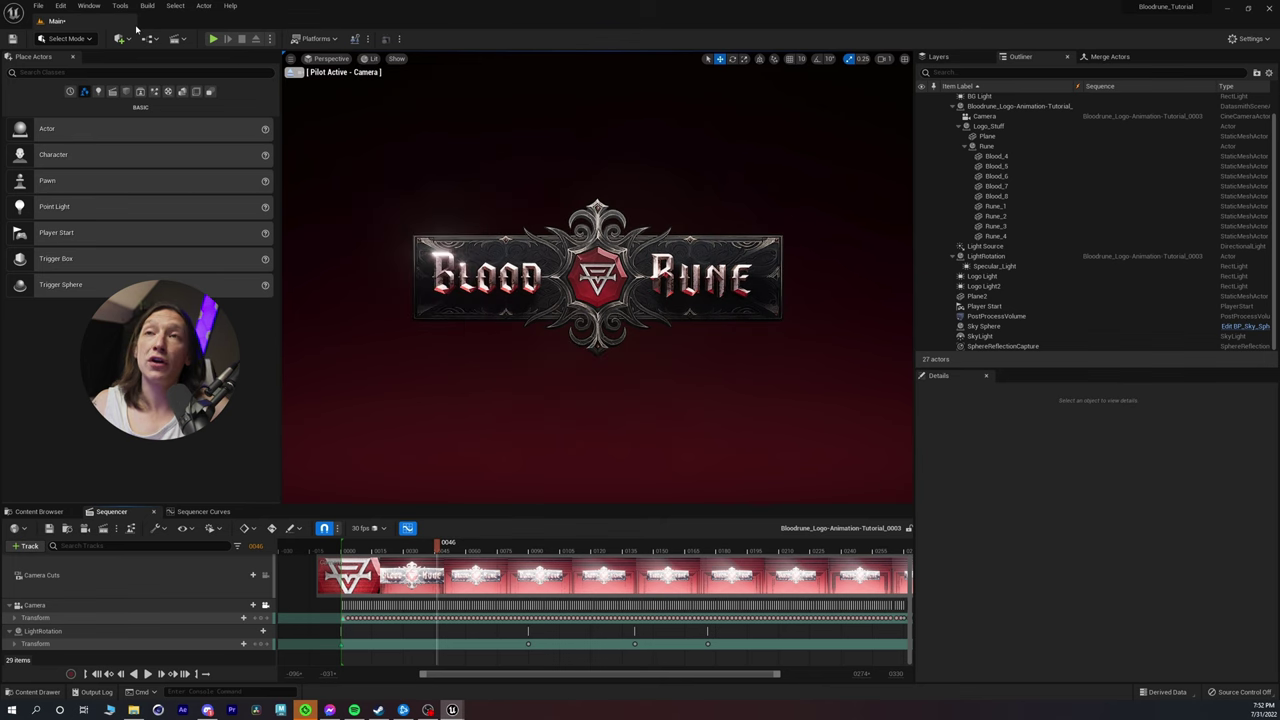
Step: Open Movie Render Queue and add Bloodrune_Logo-Animation-Tutorial_0003 as a render job
left_click(89, 5)
mouse_move(129, 34)
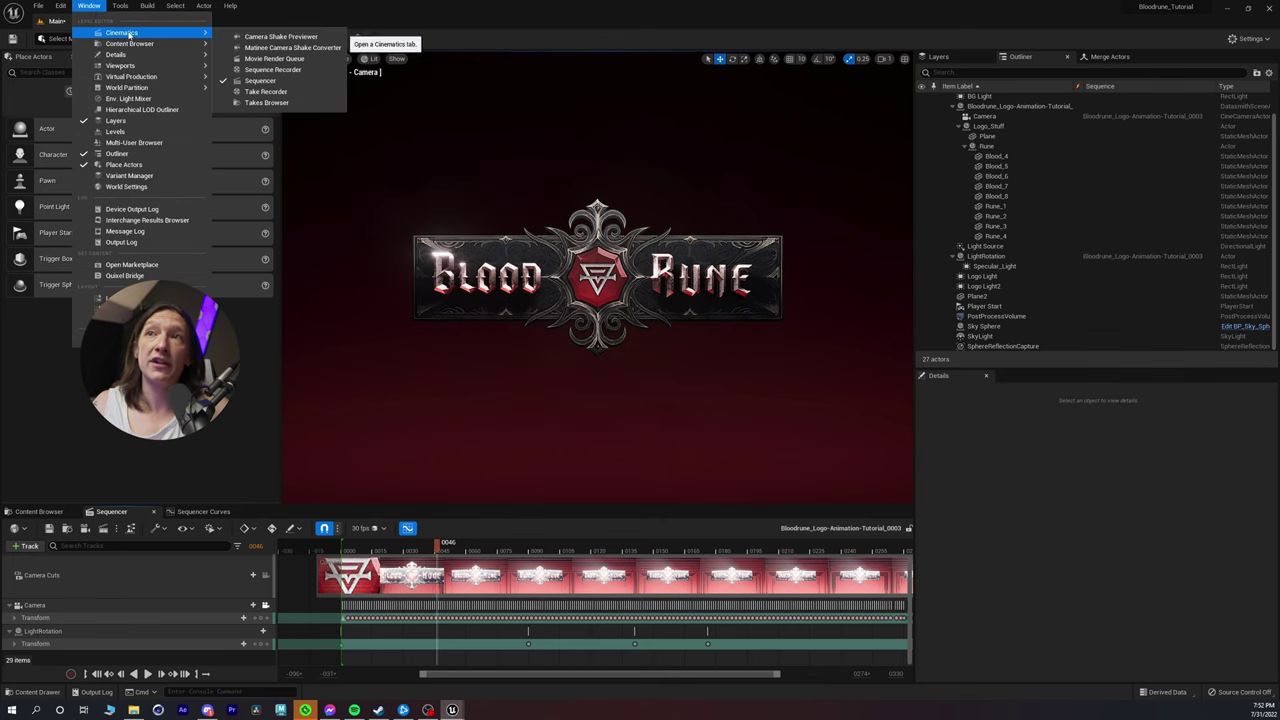
left_click(274, 58)
left_click(65, 143)
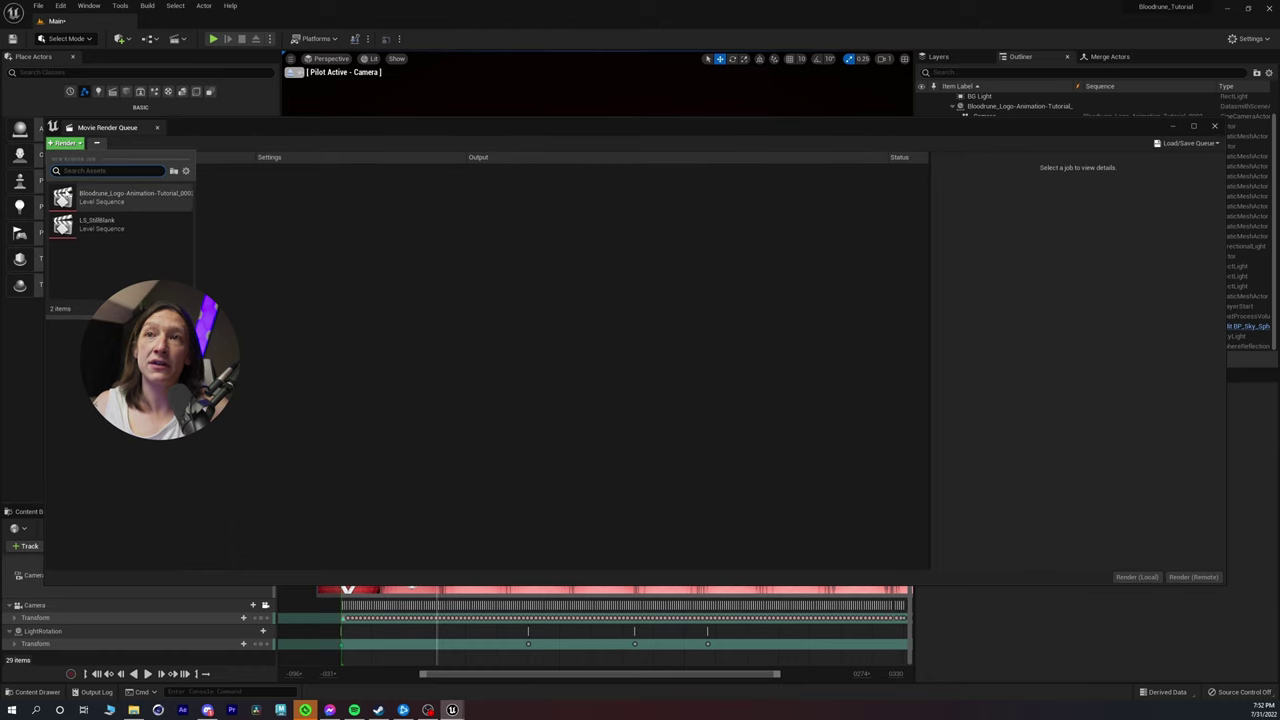
left_click(91, 200)
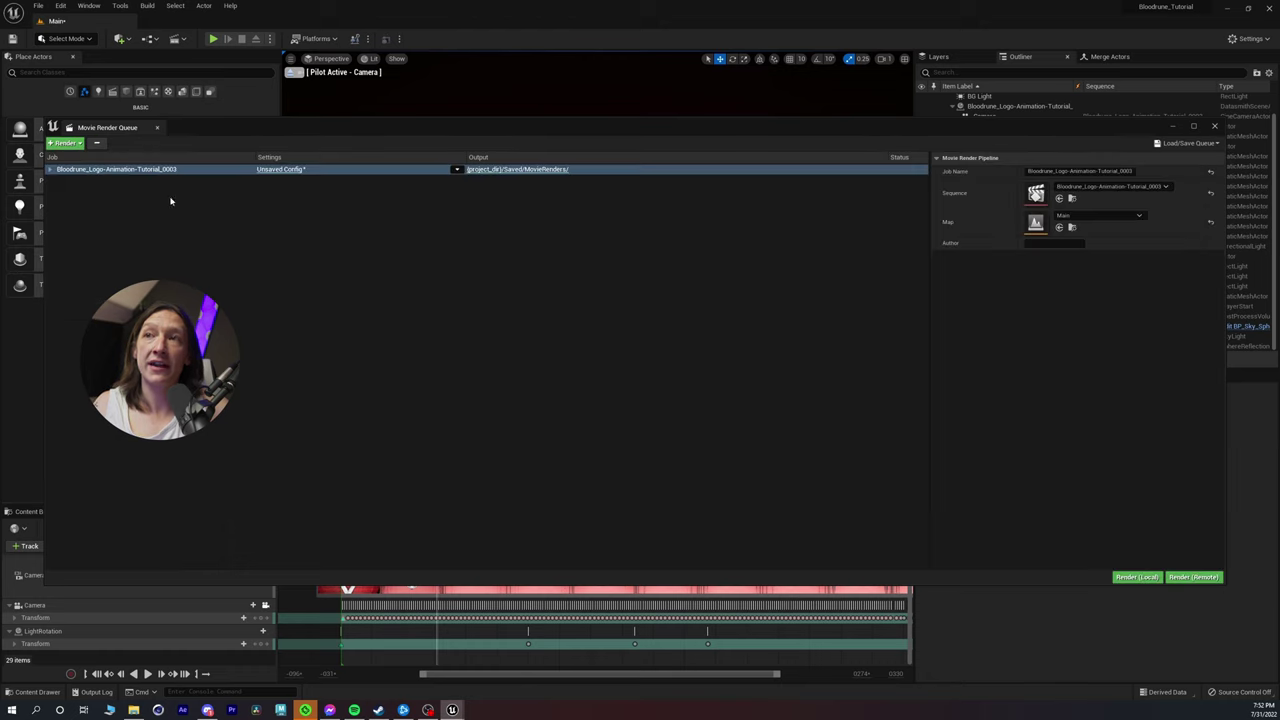
Step: In the job's render settings, replace the .jpg Sequence export with .exr Sequence [16bit] using DWAB compression
left_click(277, 170)
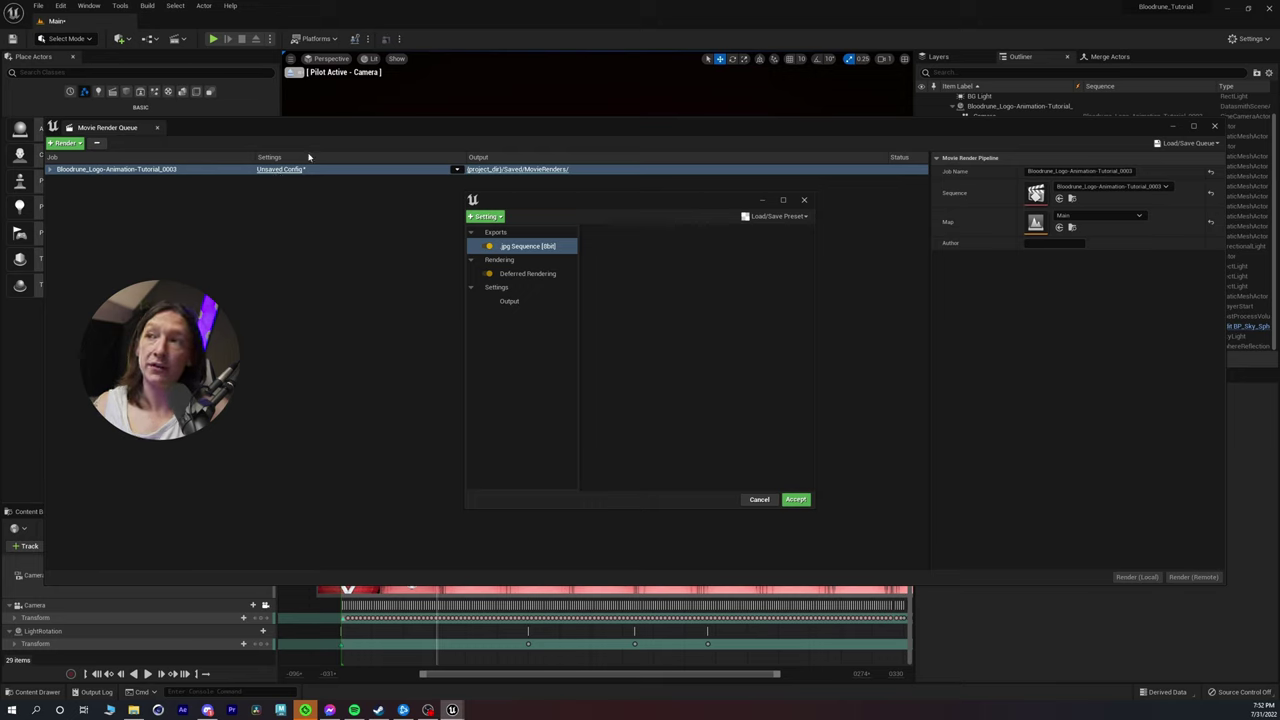
left_click_drag(537, 209, 369, 236)
left_click(350, 279)
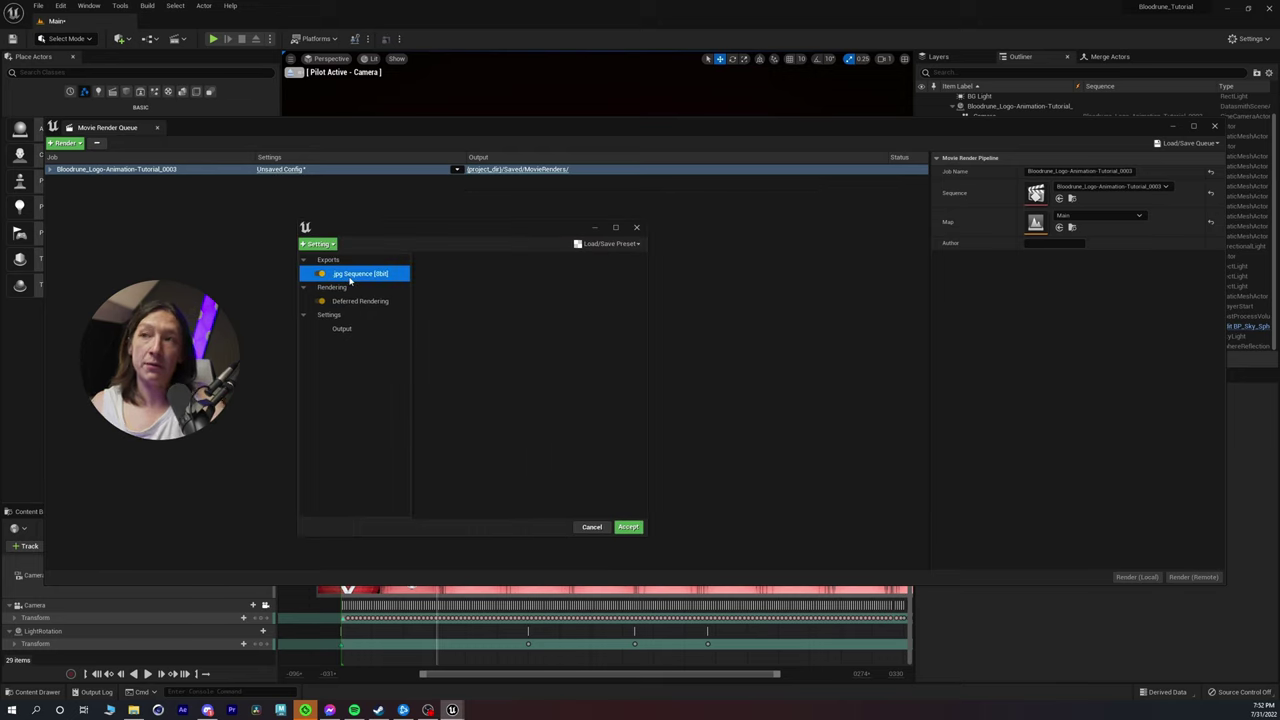
left_click(322, 244)
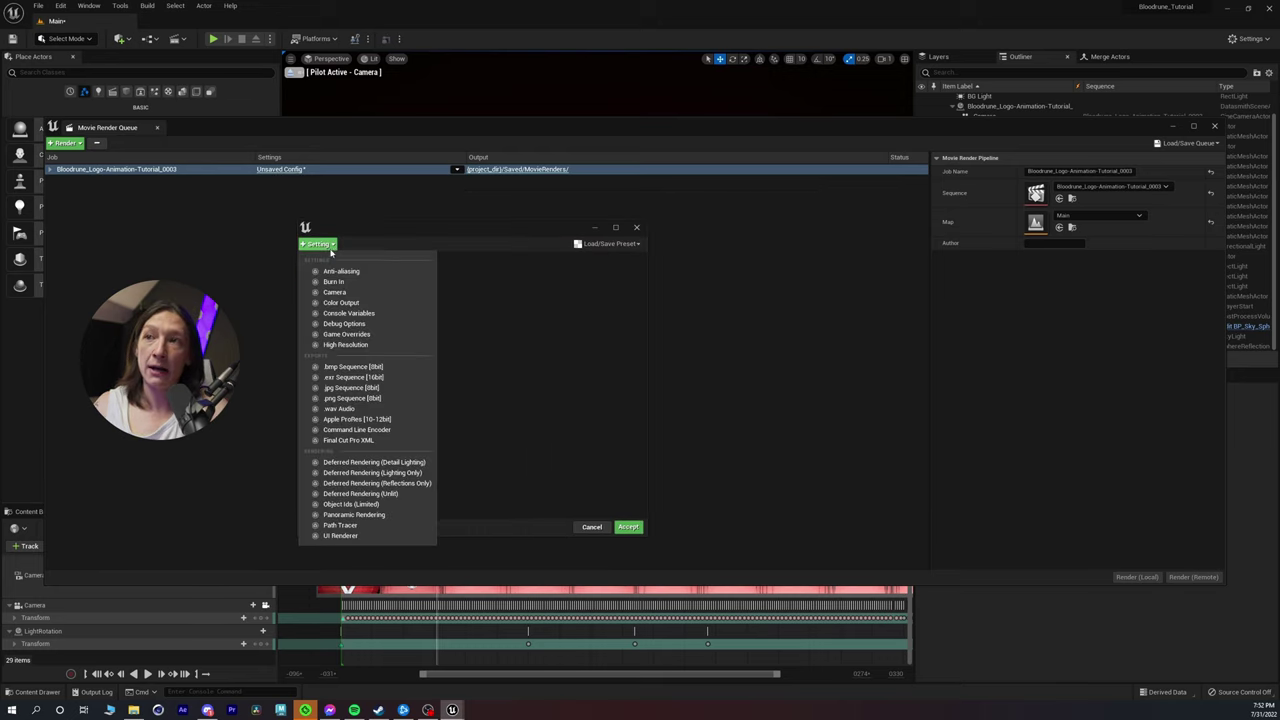
left_click(348, 377)
left_click(565, 272)
left_click(550, 321)
Step: Add the Console Variables, Game Overrides, Anti-aliasing and Color Output settings to the render job's configuration
left_click(322, 245)
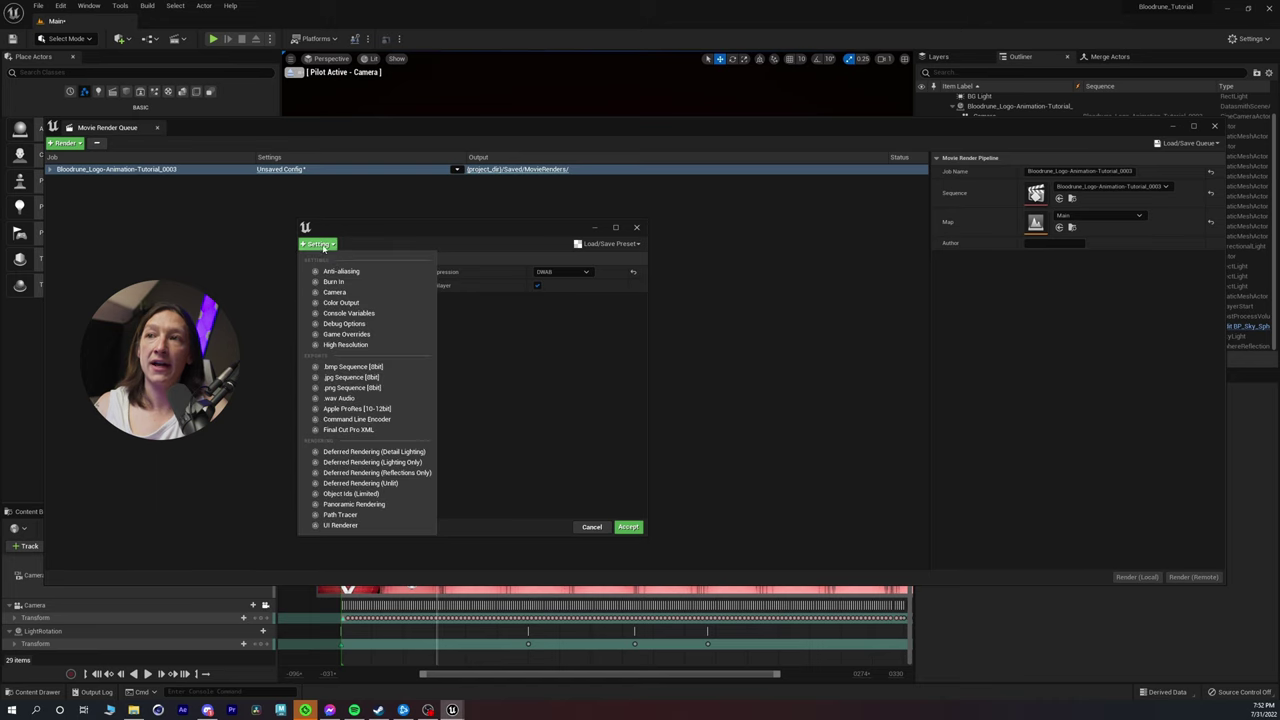
left_click(348, 313)
left_click(322, 245)
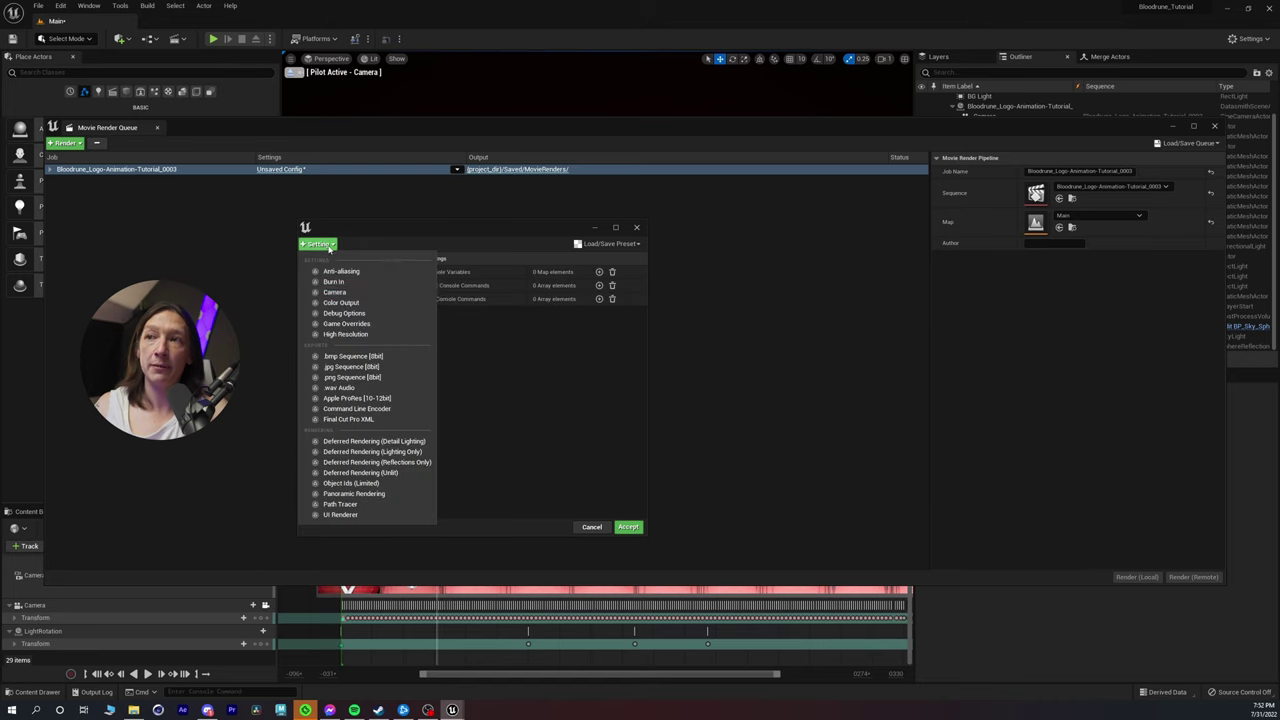
left_click(346, 323)
left_click(330, 246)
left_click(340, 271)
left_click(326, 246)
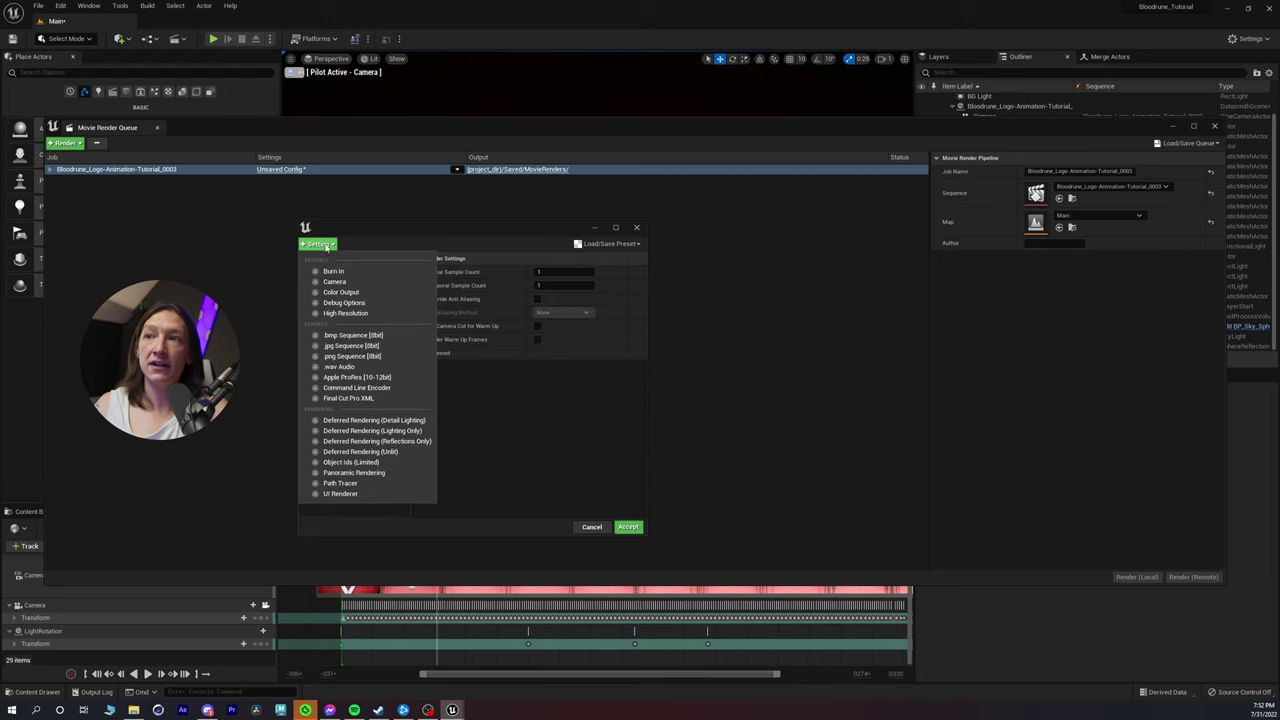
left_click(340, 291)
left_click(326, 246)
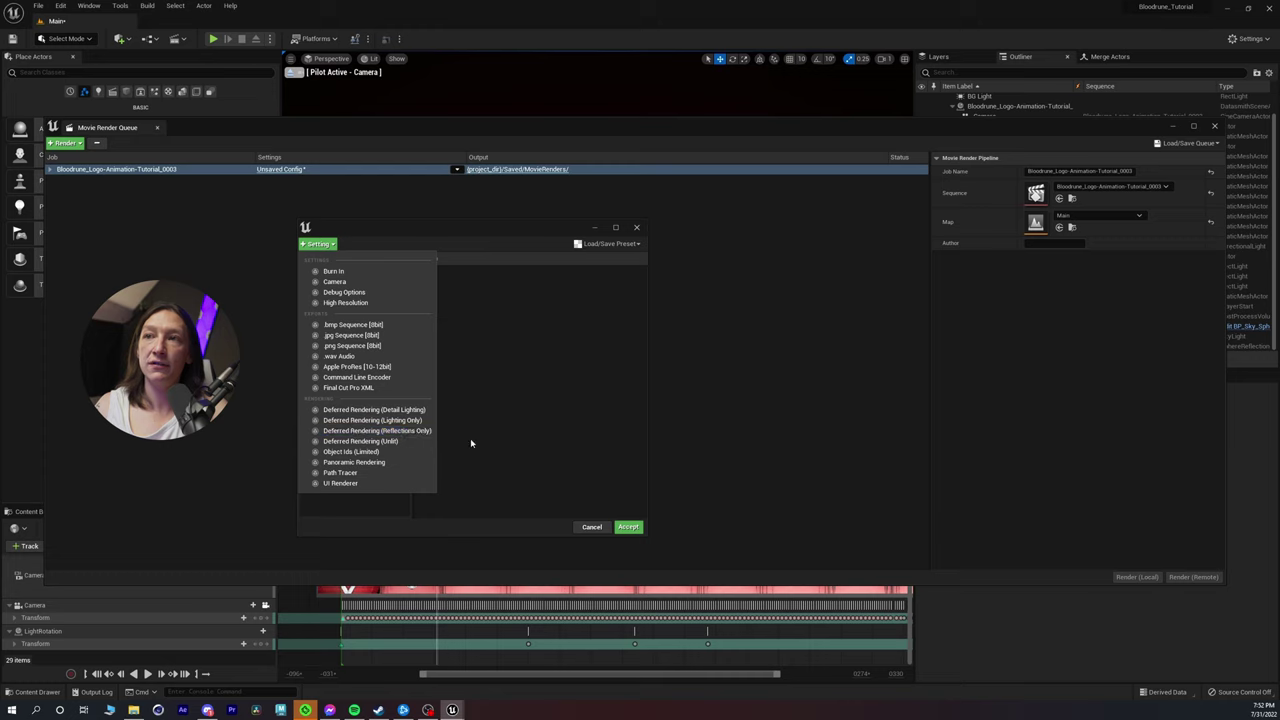
left_click(493, 403)
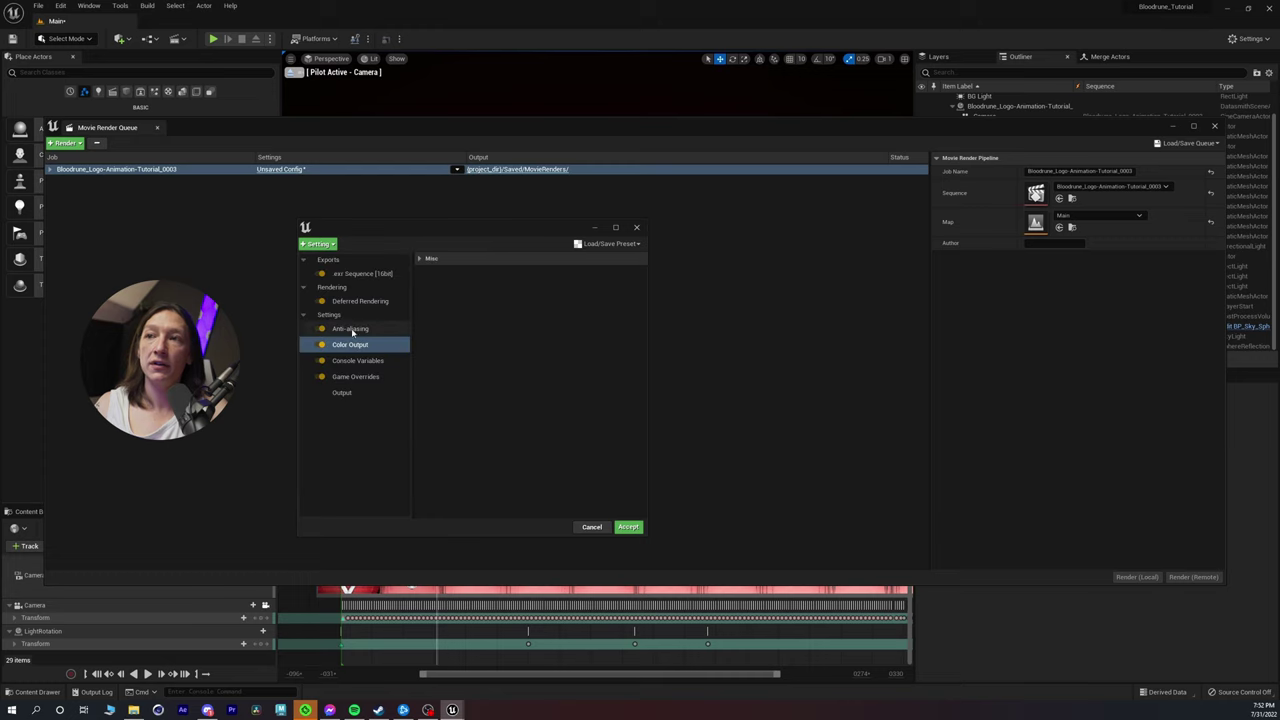
Step: In the Anti-aliasing settings, set spatial and temporal sample counts to 4 and enable the anti-aliasing override with method None
left_click(350, 328)
left_click(538, 271)
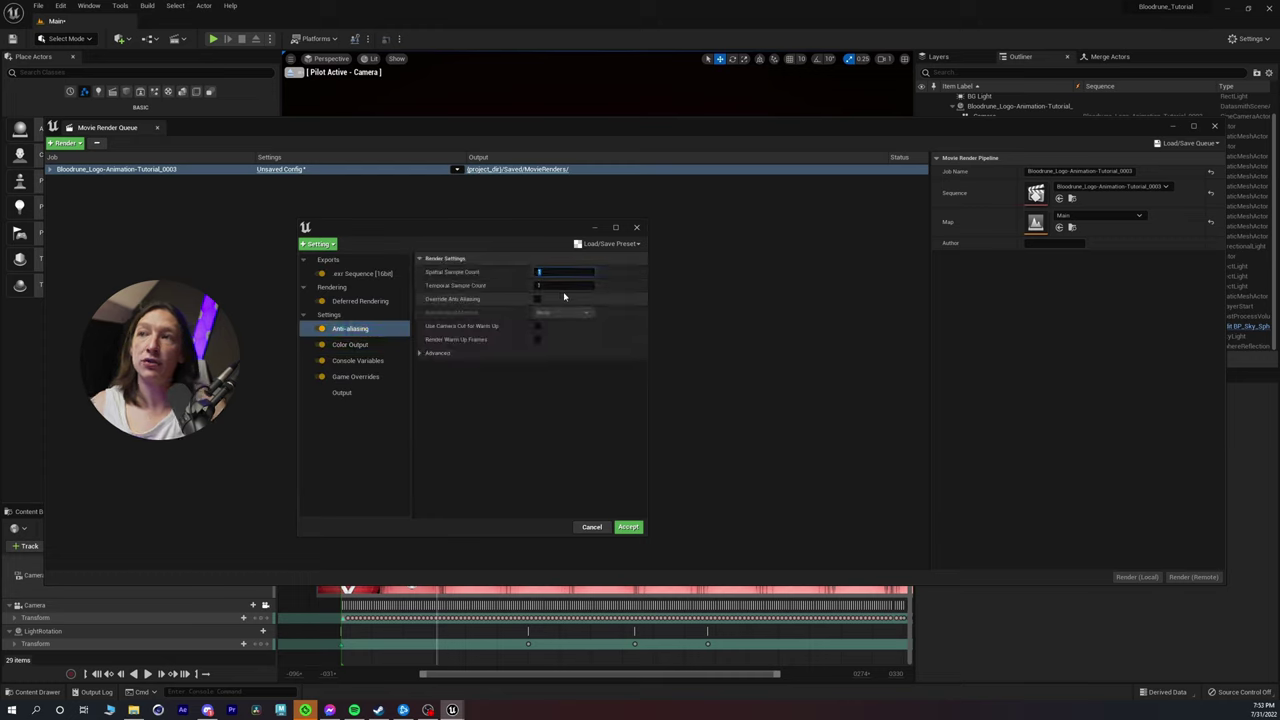
type("4")
key("Tab")
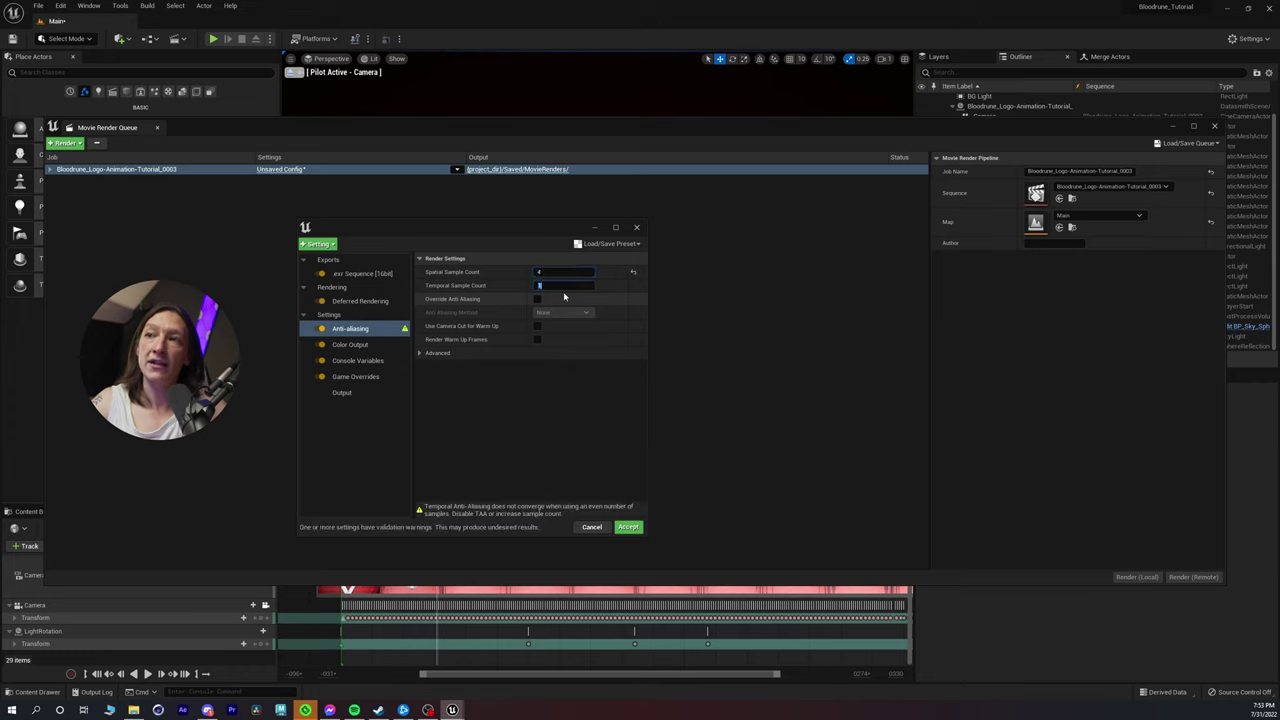
left_click(538, 299)
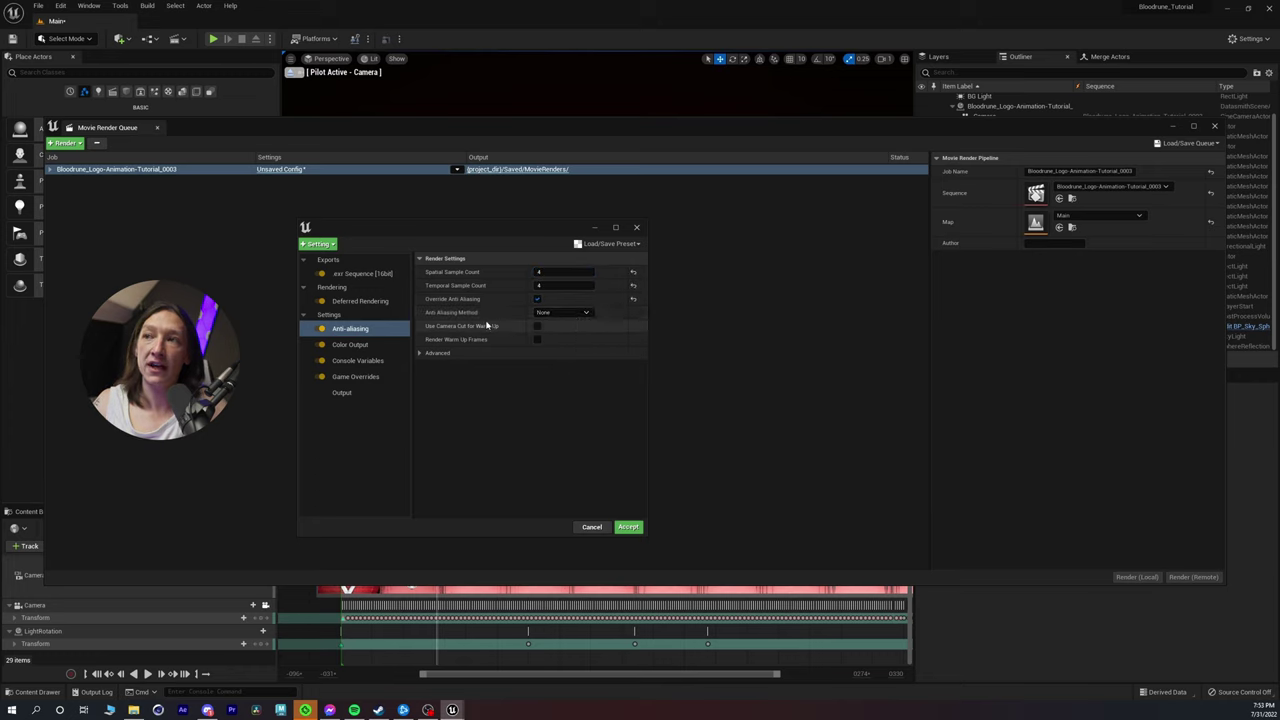
Step: Enable the OCIO configuration in the Color Output settings and use the OCIO asset as its configuration source
left_click(363, 349)
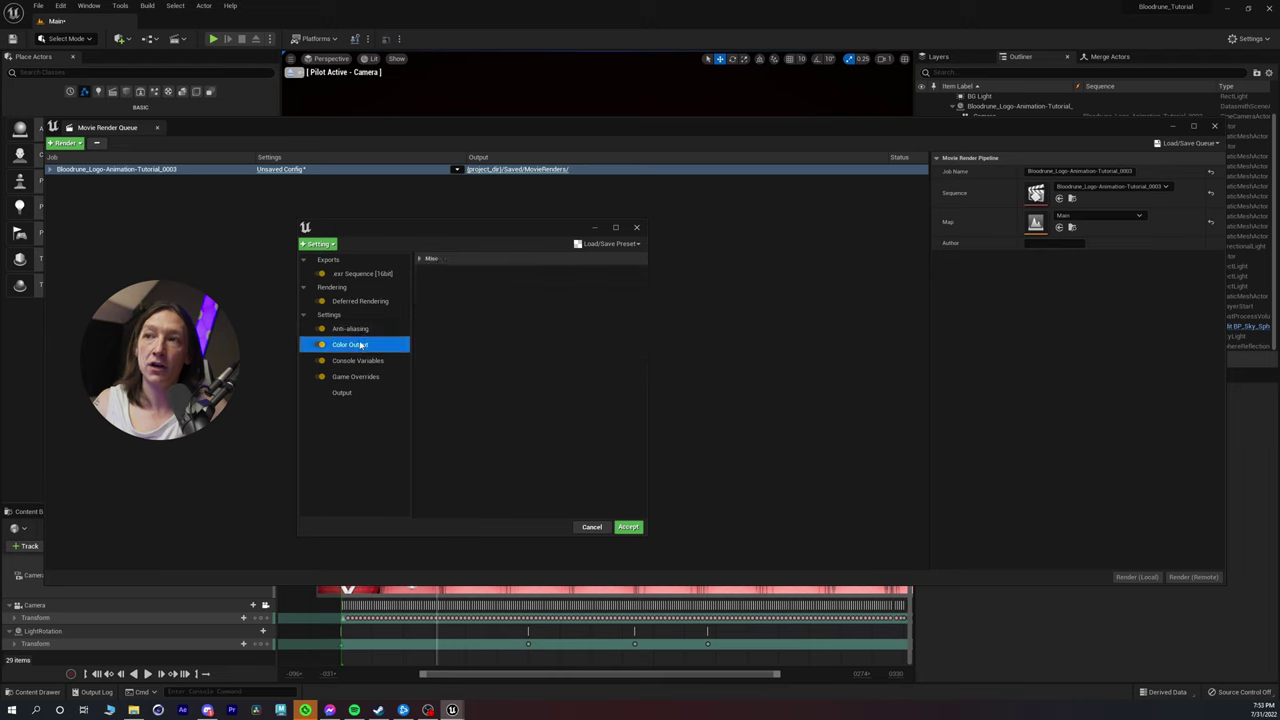
left_click(422, 259)
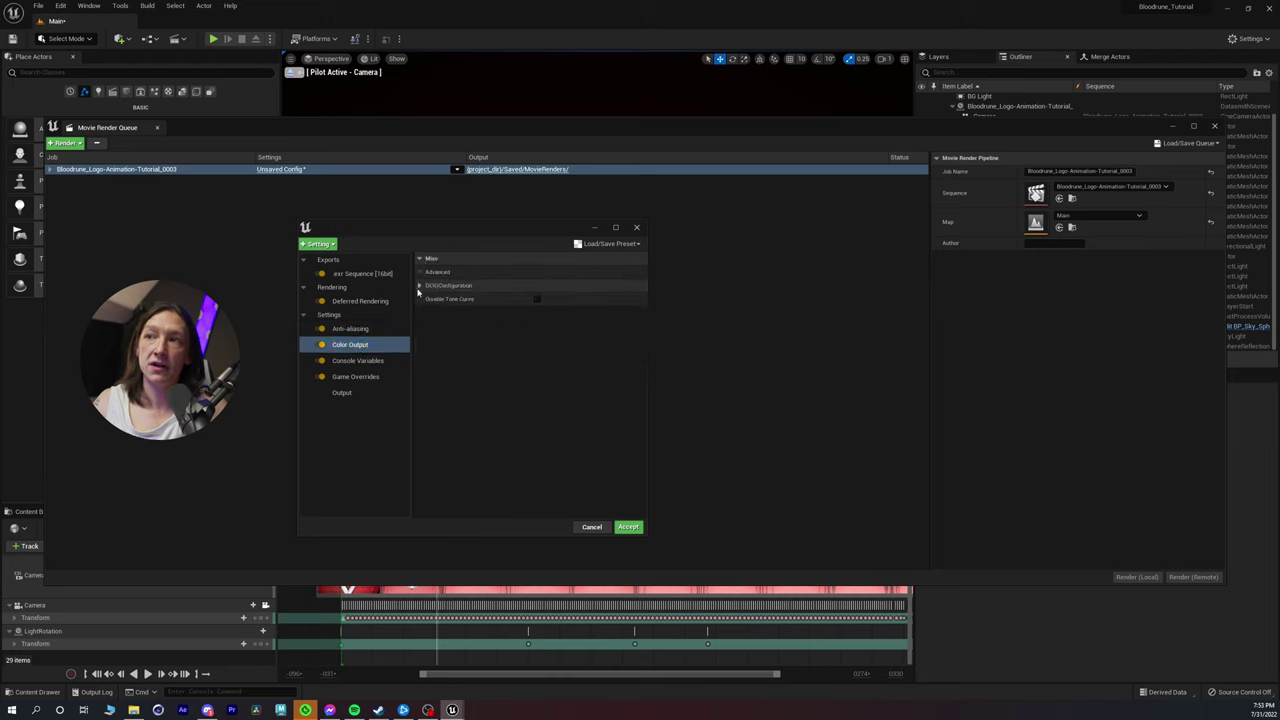
left_click(419, 286)
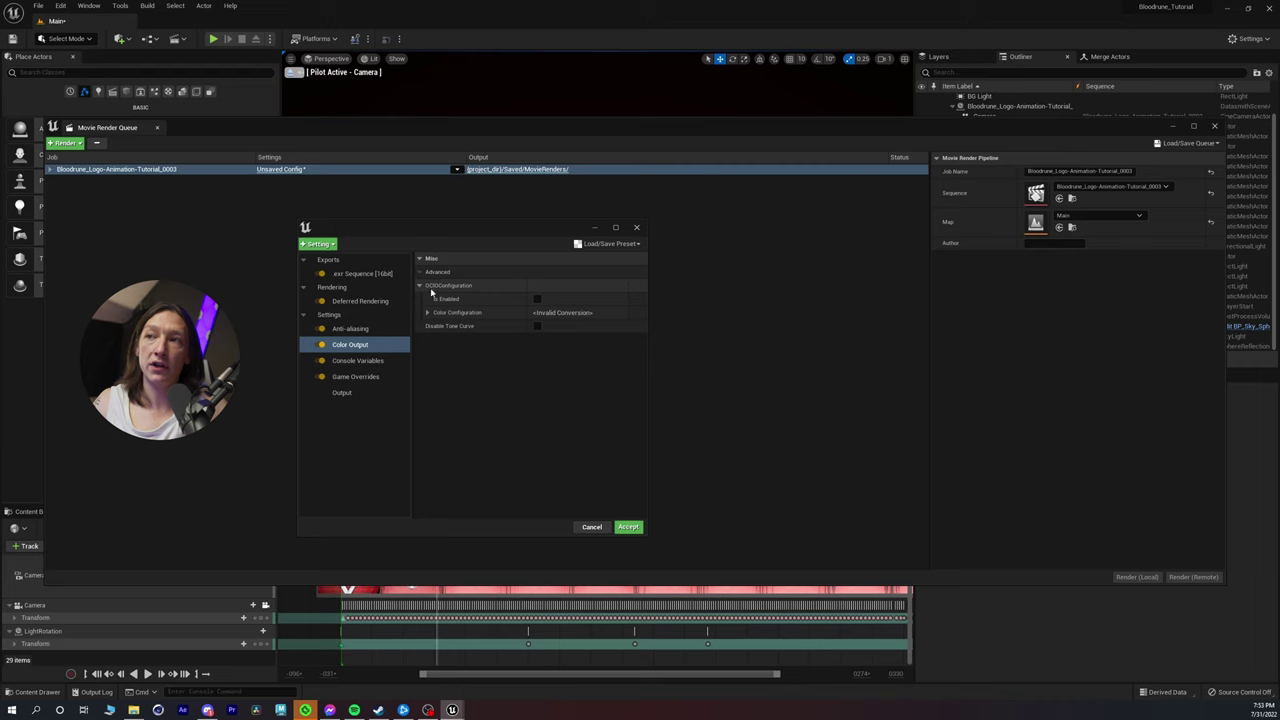
left_click(537, 299)
left_click(427, 313)
left_click(595, 327)
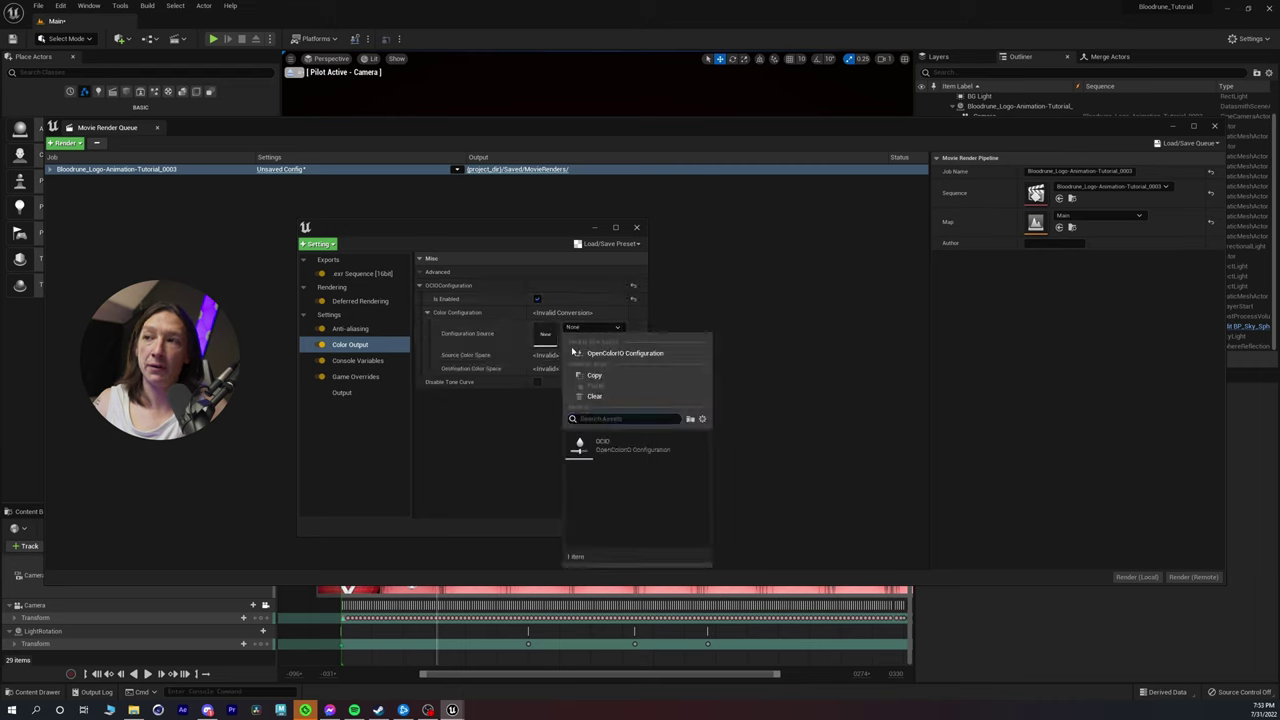
left_click(616, 452)
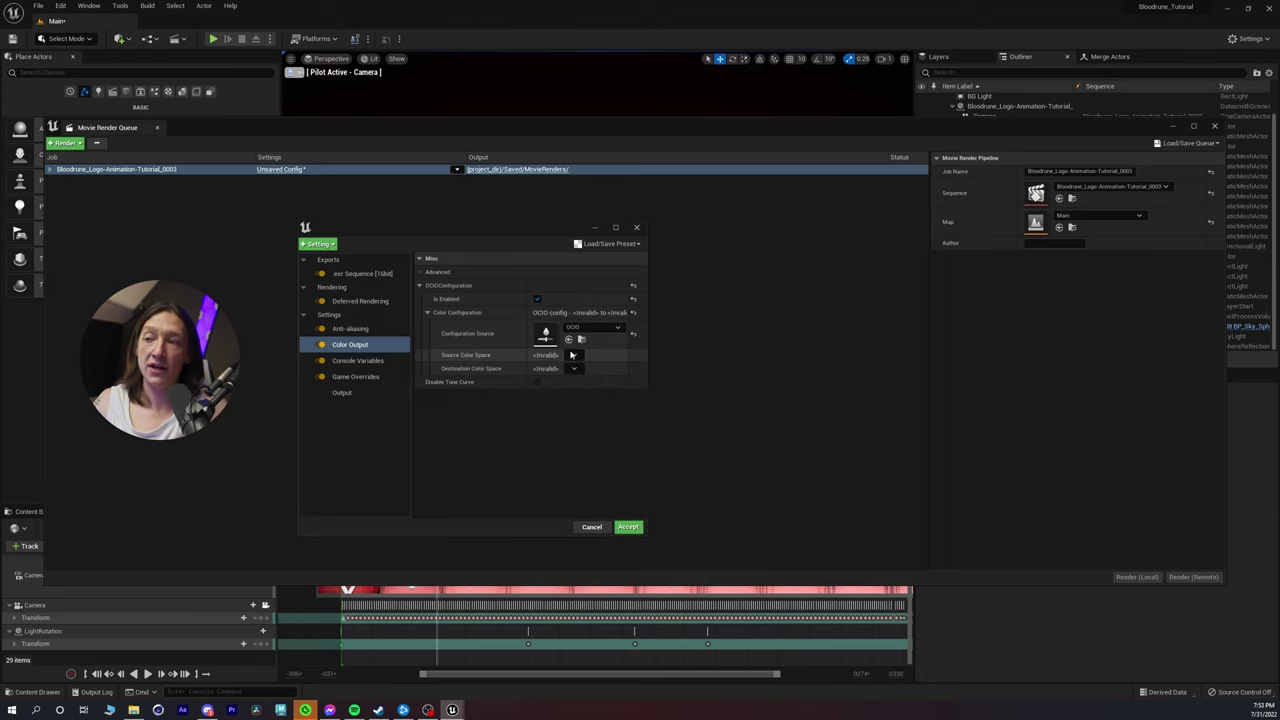
Step: Set the render's source color space to Utility - Linear - sRGB and its destination color space to ACES - ACEScg
left_click(574, 356)
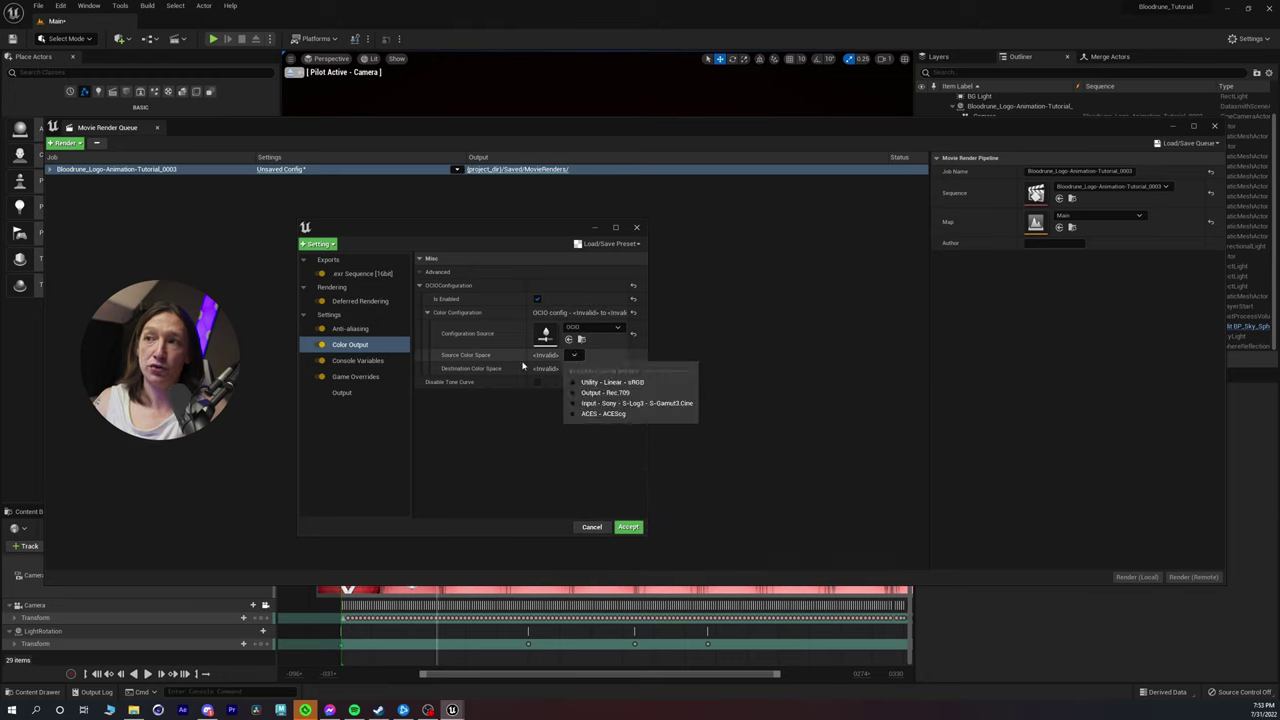
left_click(606, 382)
left_click(575, 369)
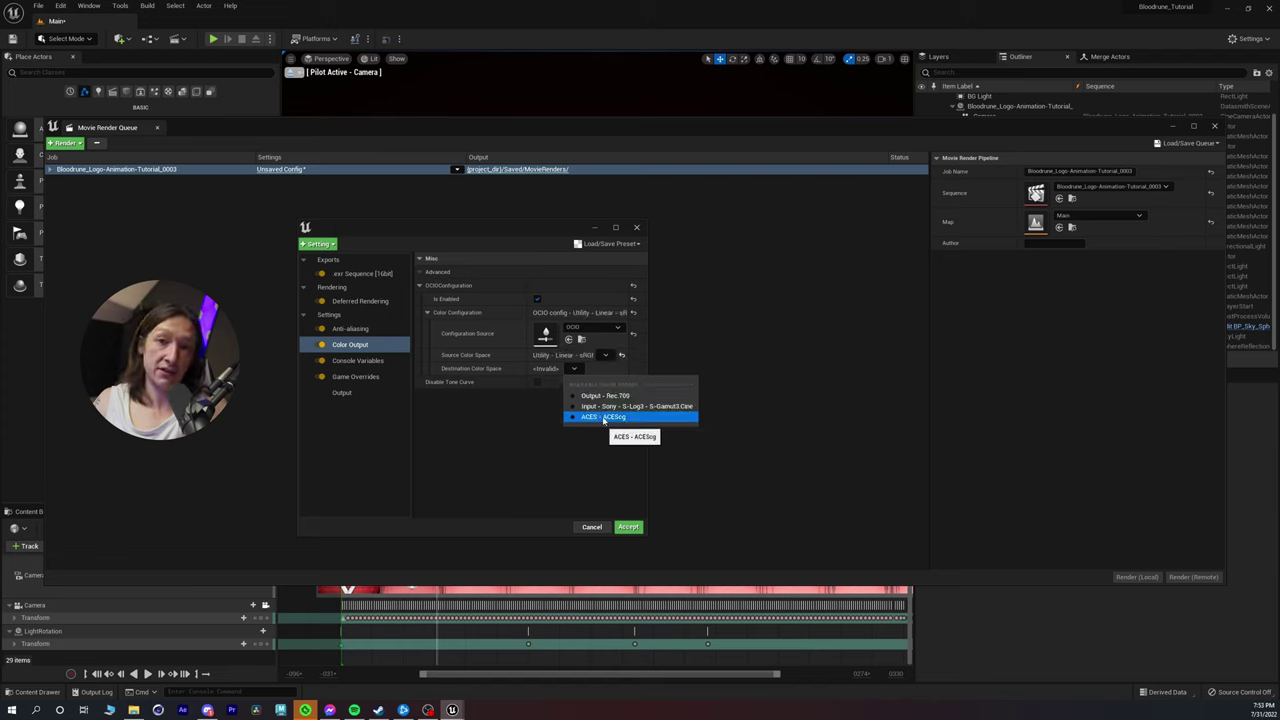
left_click(603, 416)
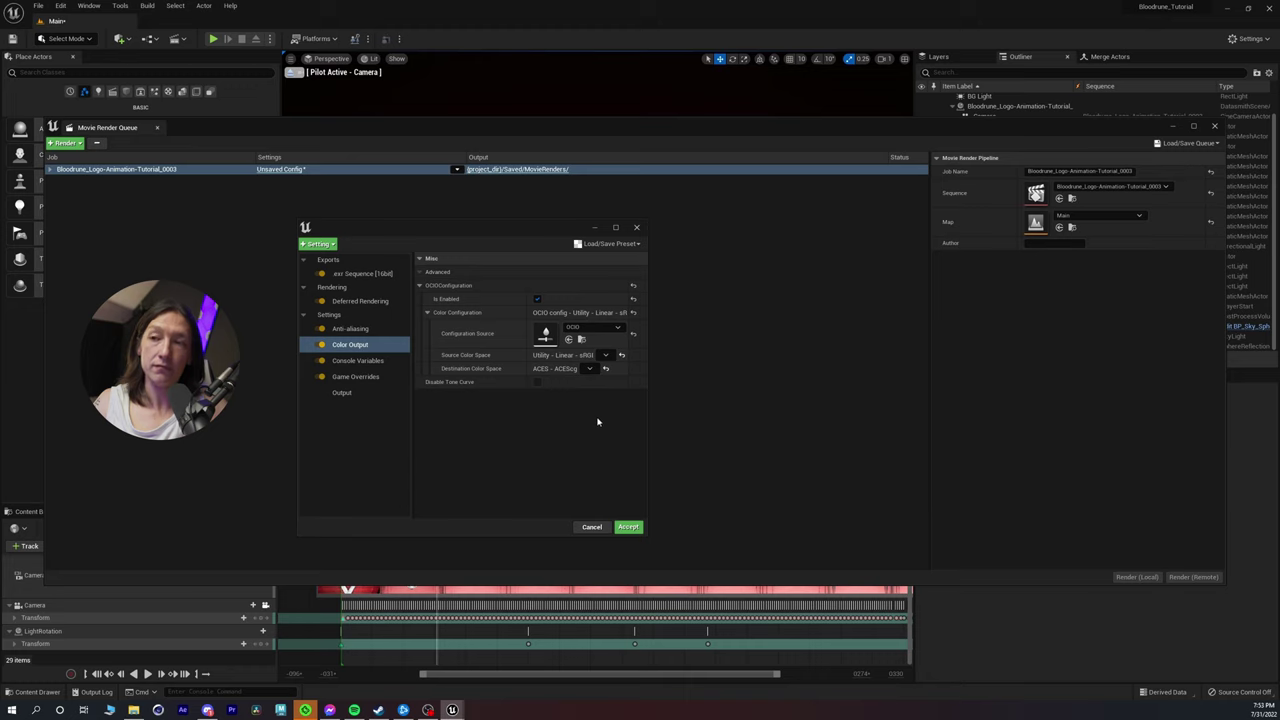
Step: Add the console variable r.ScreenPercentage with a value of 200 to the render settings
left_click(357, 360)
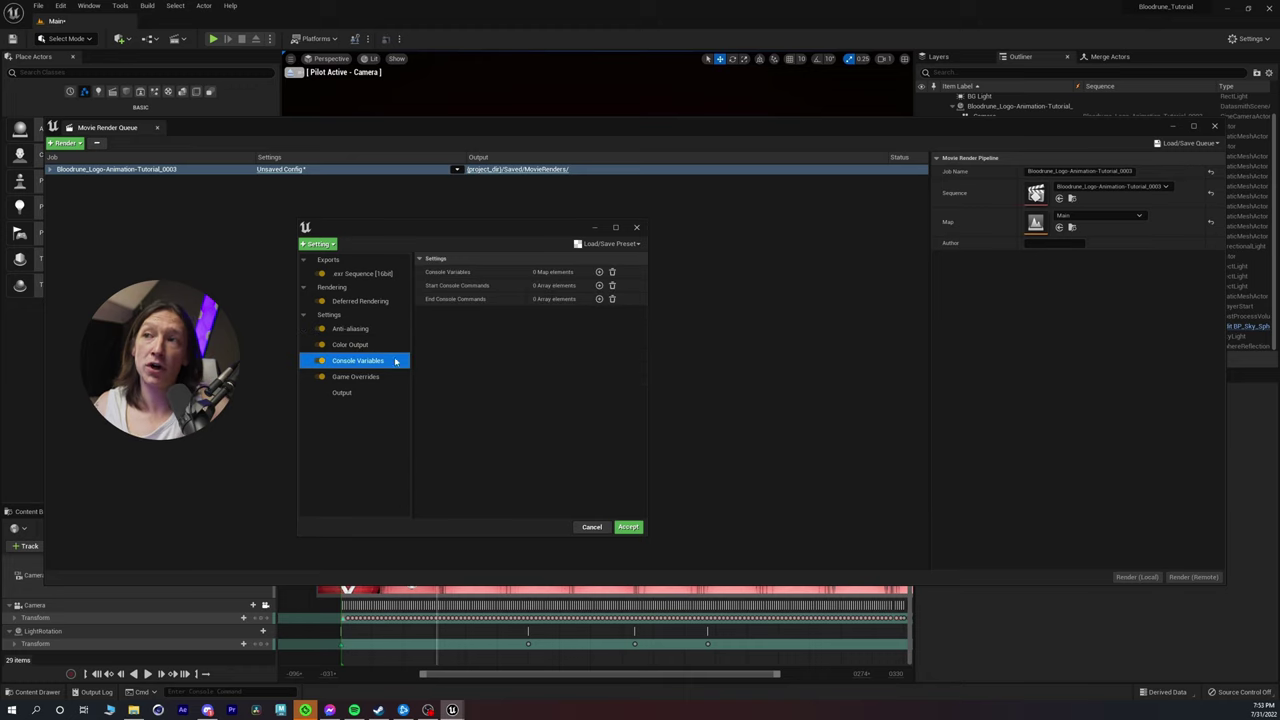
left_click(599, 272)
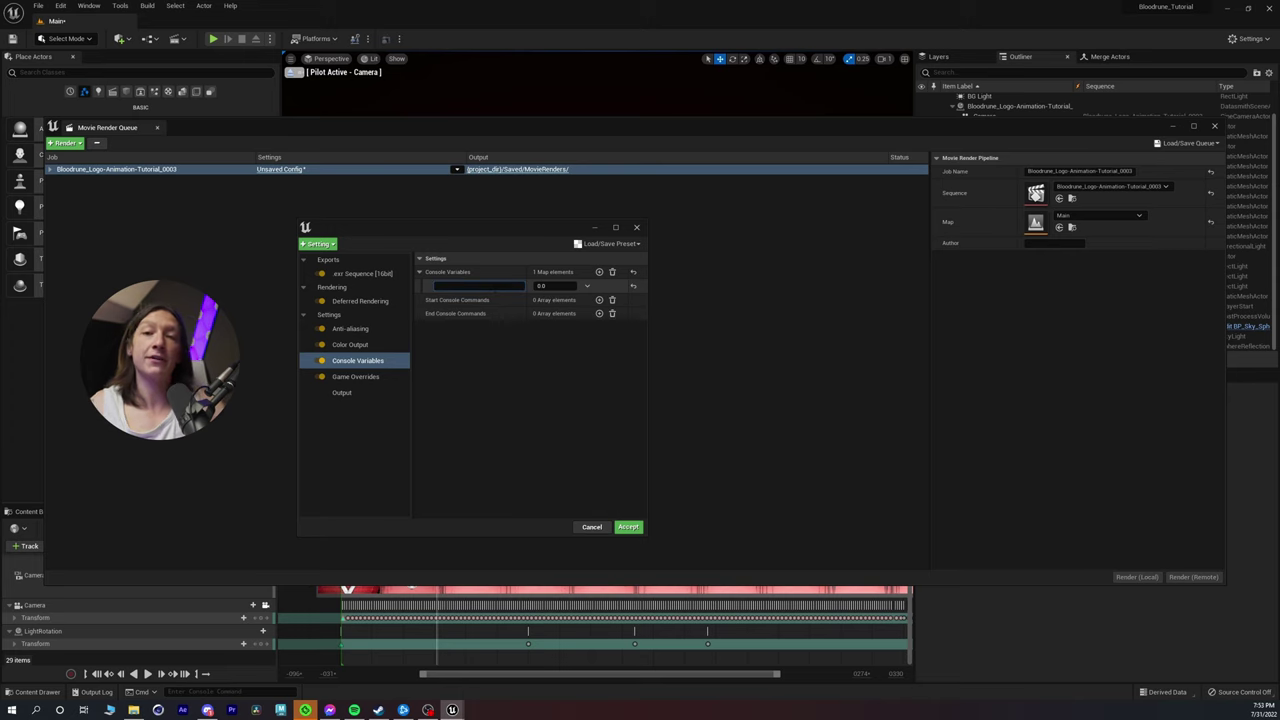
type("r.ScreenPercentage")
key("Tab")
type("200")
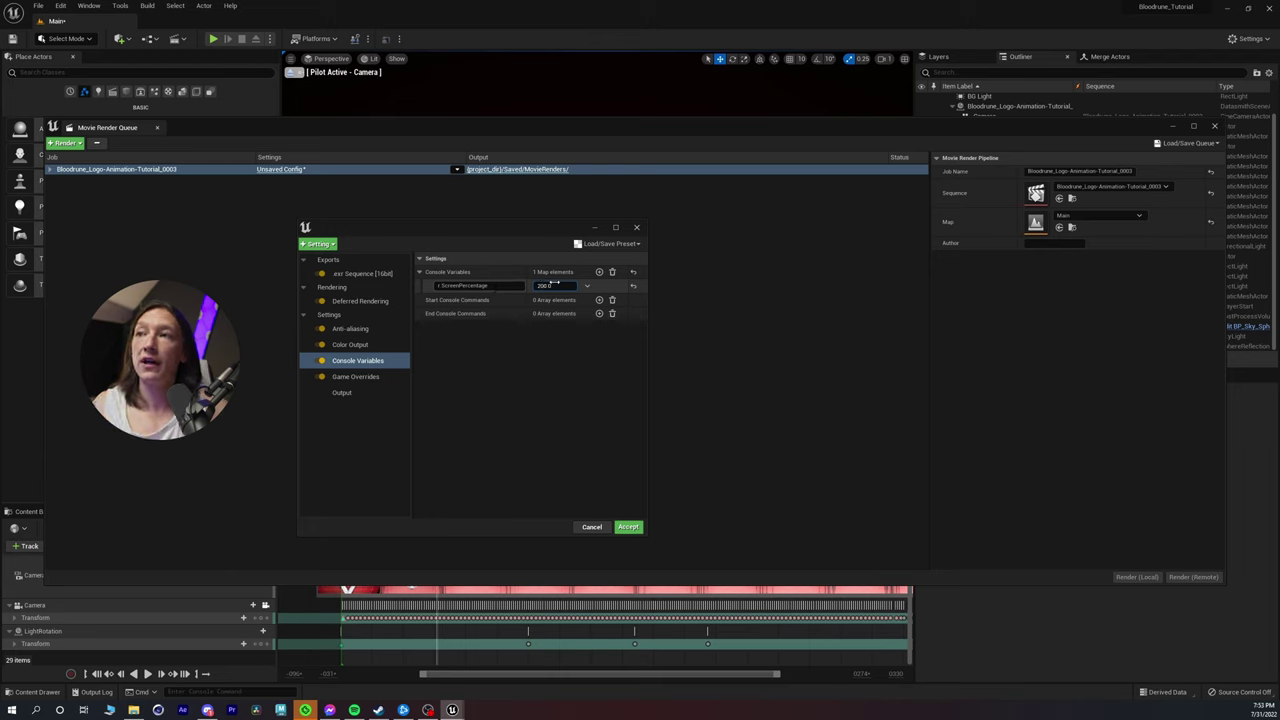
Step: Look up r.DepthOfFieldQuality among the editor's console commands and add it as a render console variable with a value of 5
left_click(599, 272)
left_click(453, 301)
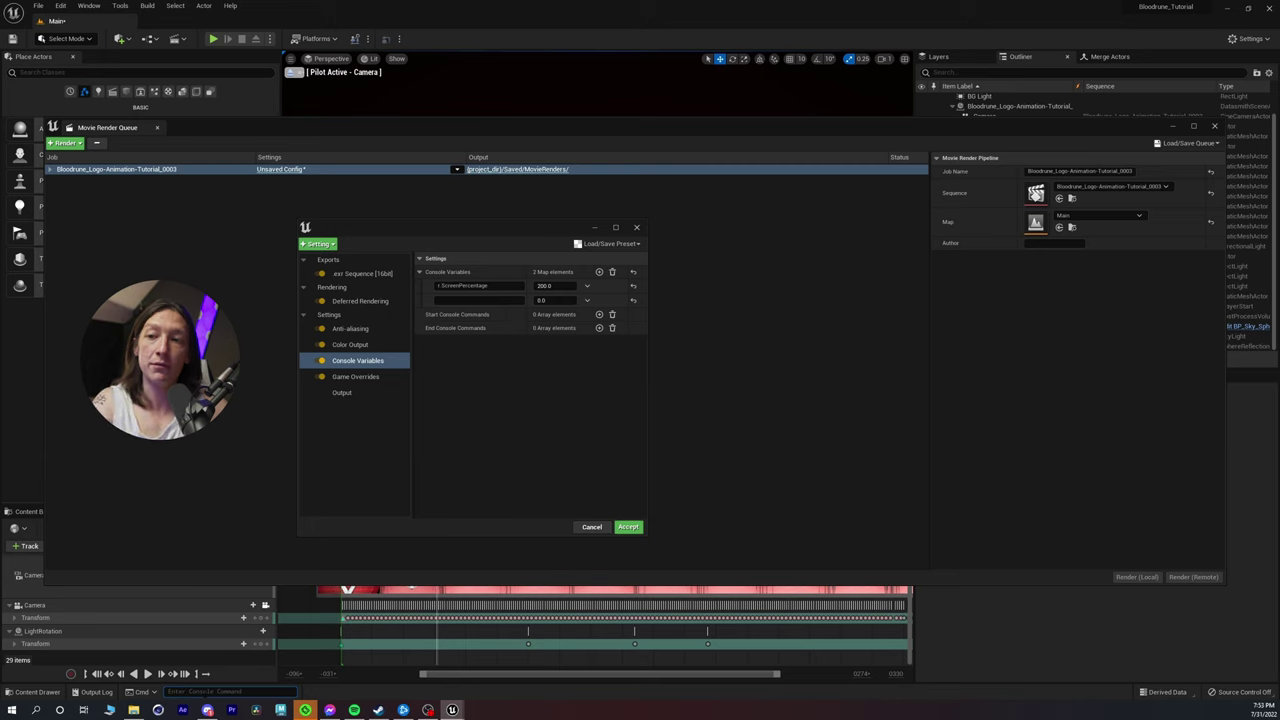
type("r.depth")
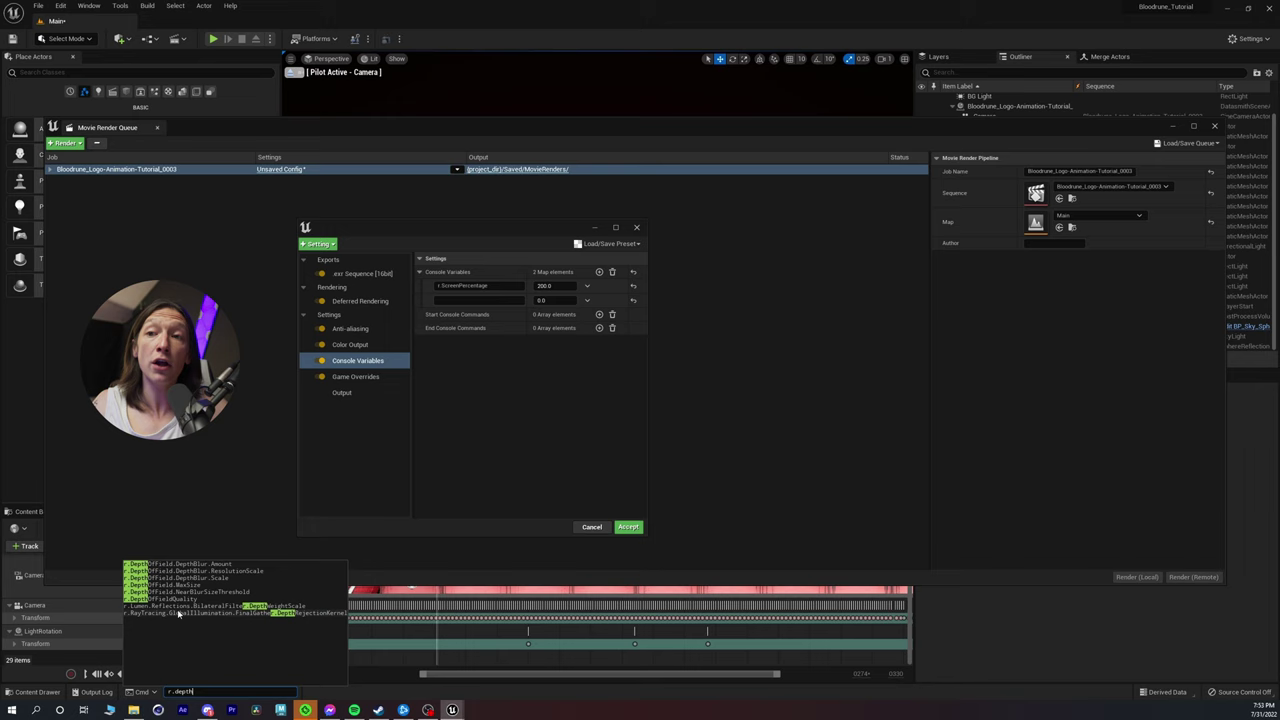
left_click(168, 598)
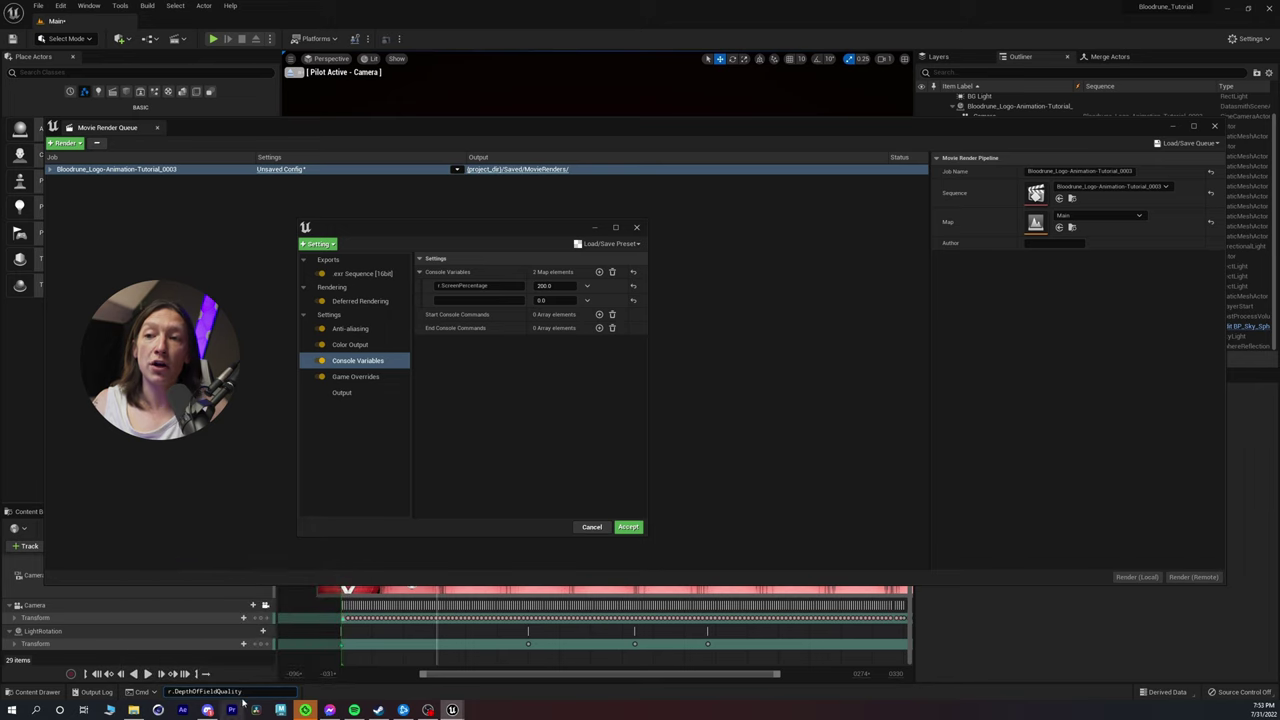
left_click_drag(242, 691, 130, 687)
key("ctrl+c")
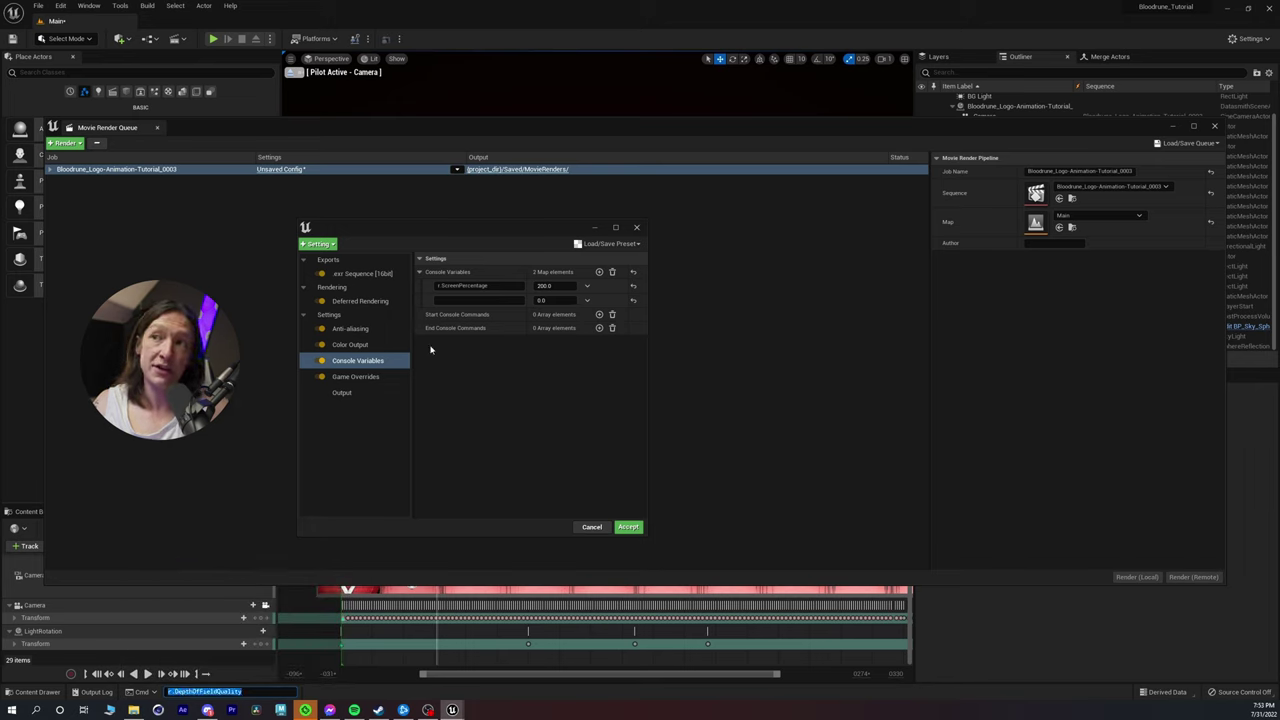
left_click(478, 300)
key("ctrl+v")
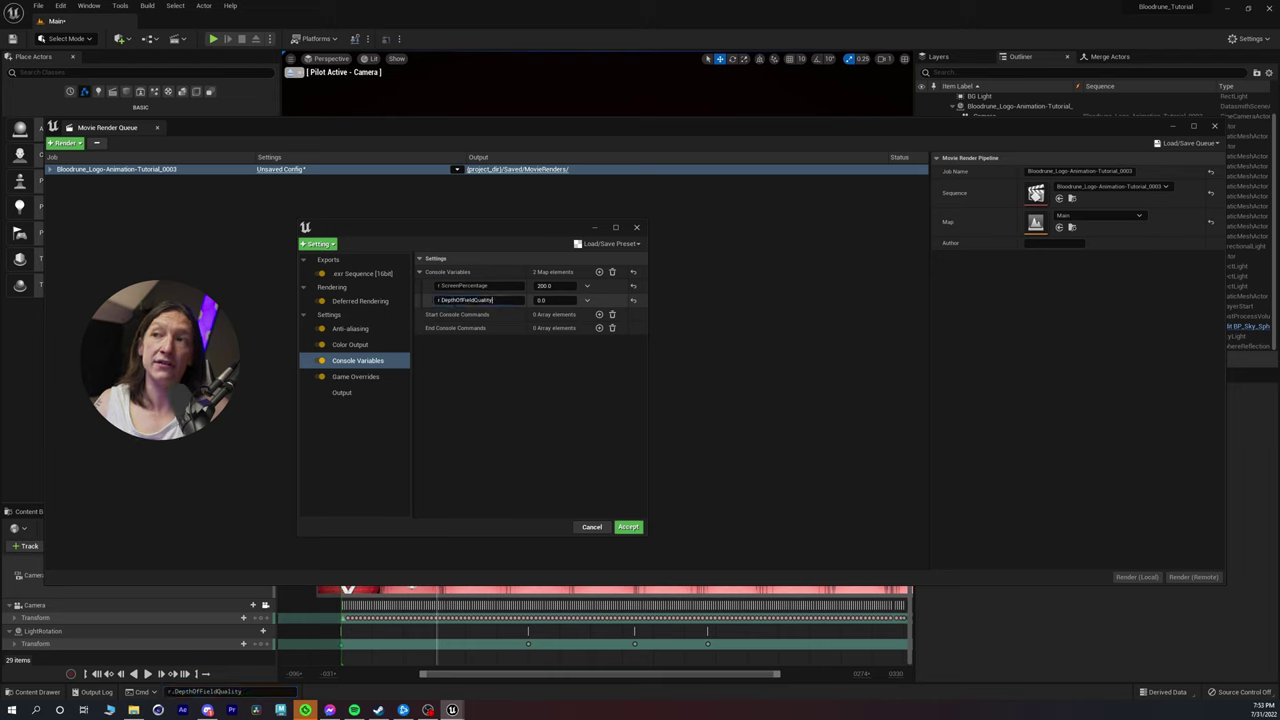
key("Tab")
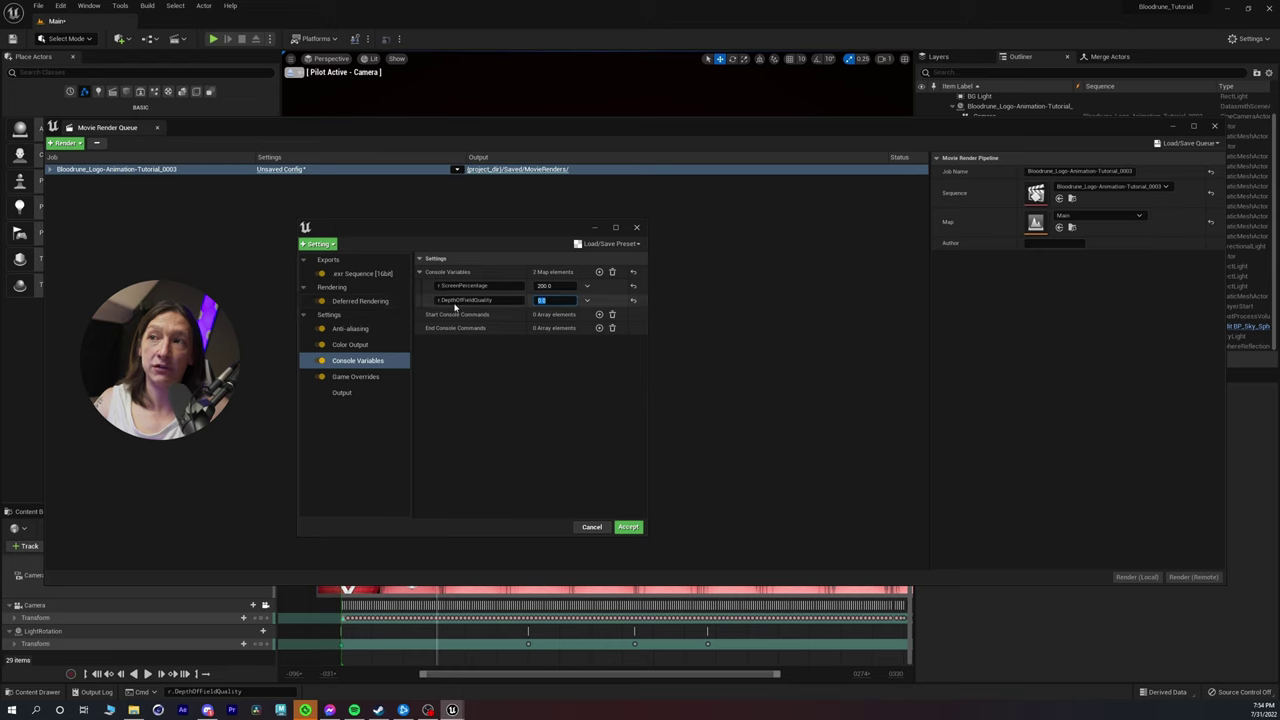
type("5")
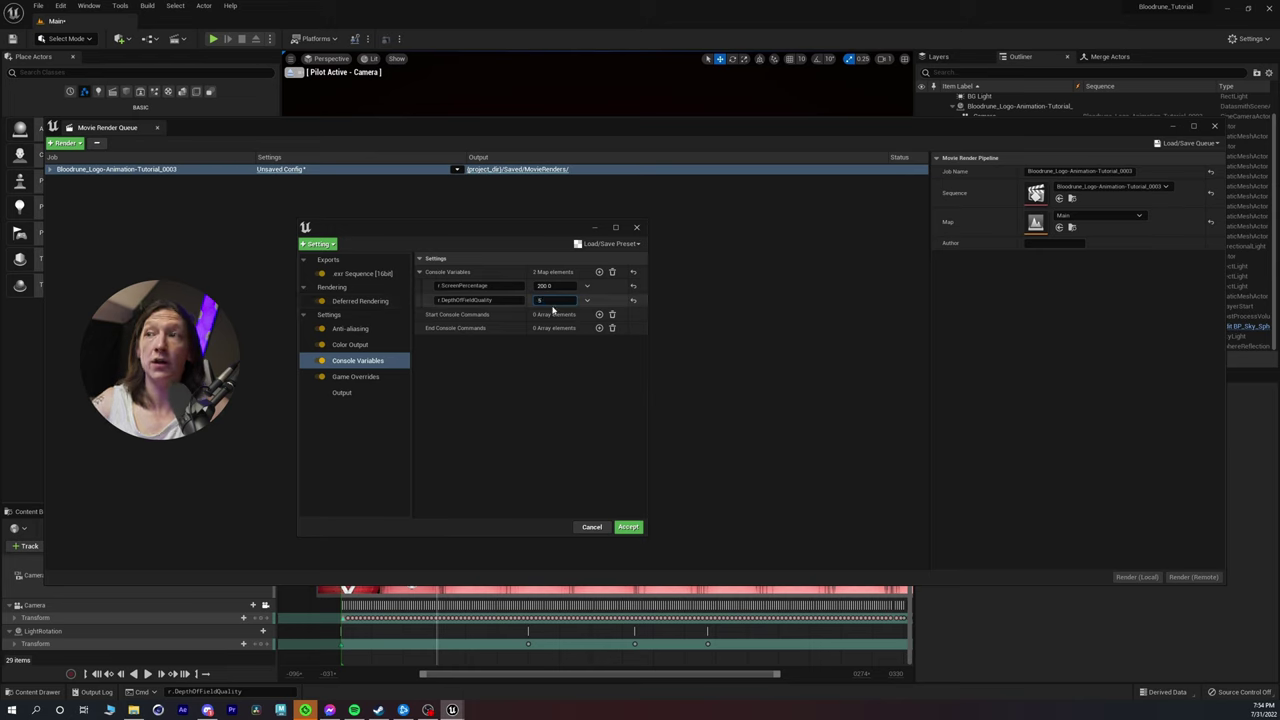
key("Return")
Step: Look up r.MotionBlurQuality, add it as a render console variable with a value of 4, and accept the render settings
left_click_drag(246, 692, 71, 677)
type("r.motion")
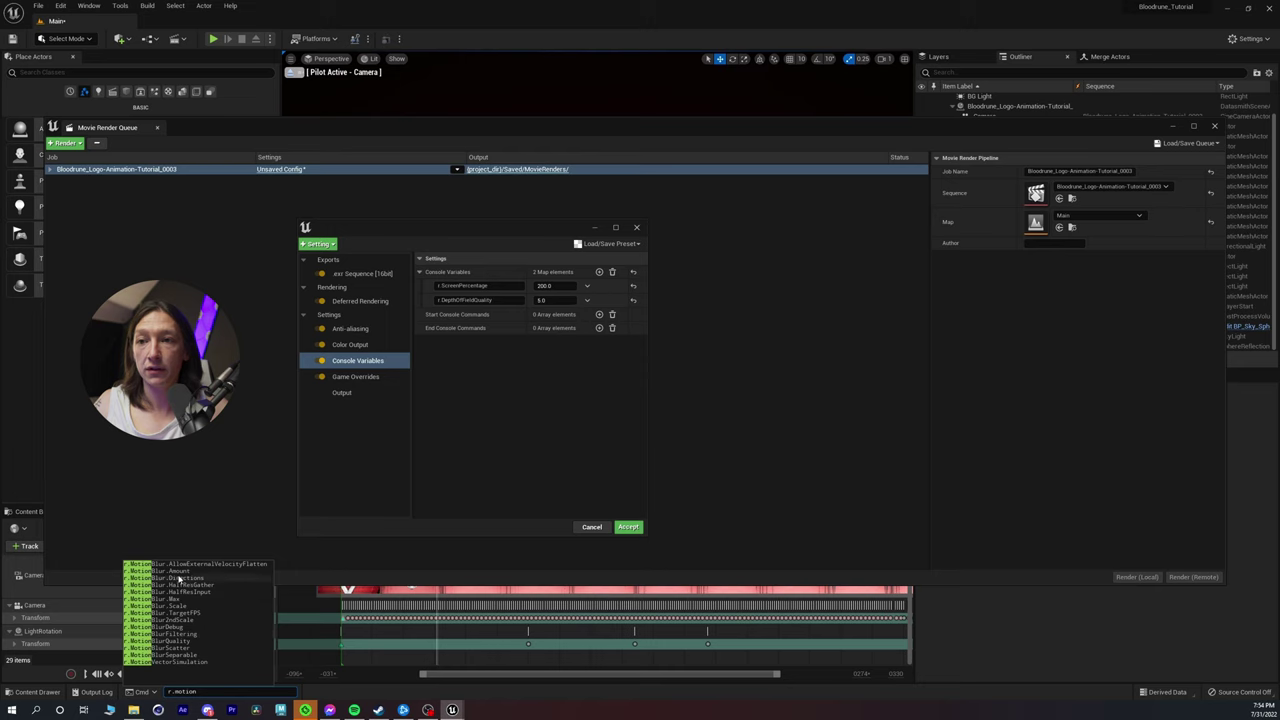
type("blur")
left_click(182, 641)
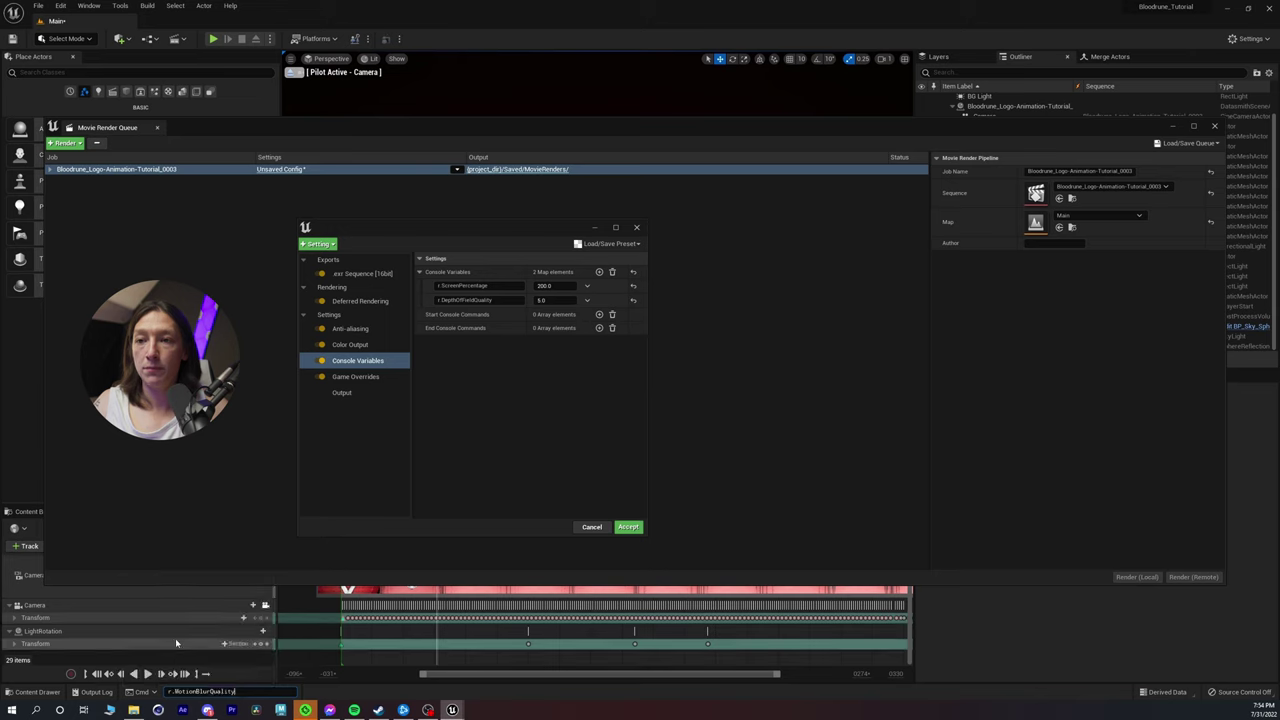
left_click(599, 271)
type("r.MotionBlurQuality")
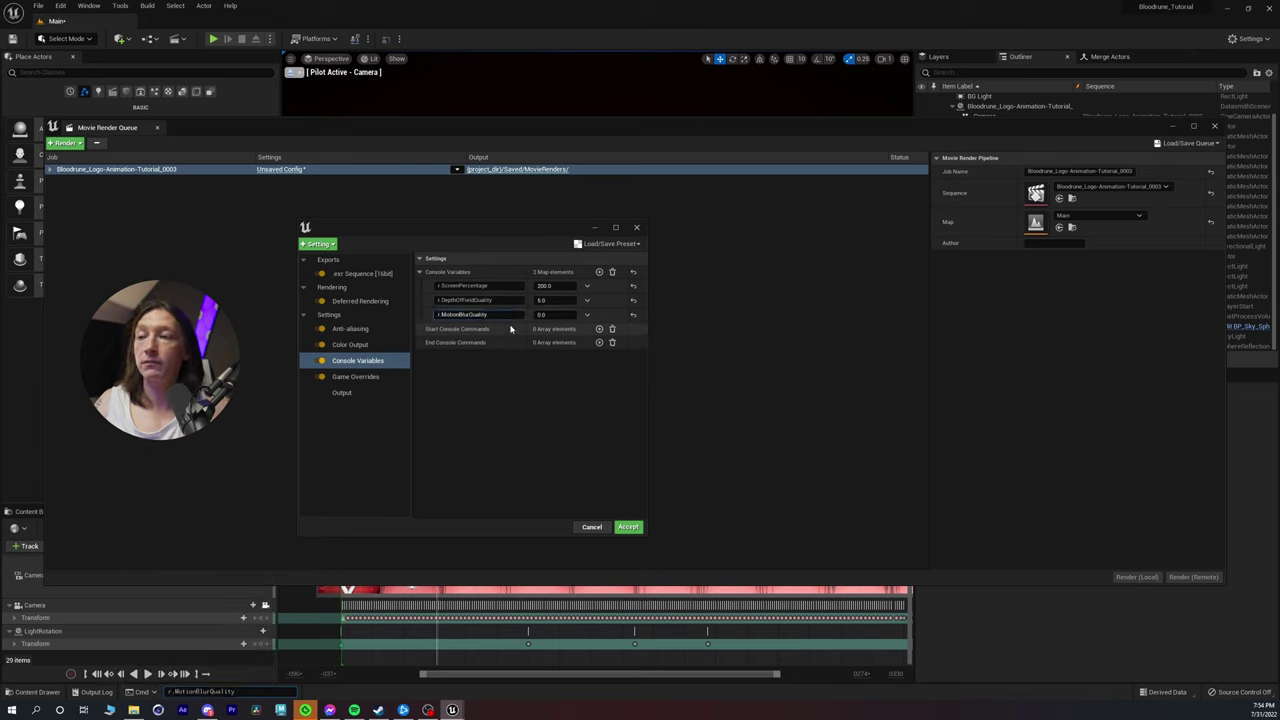
key("Return")
left_click(550, 313)
type("4")
left_click(628, 526)
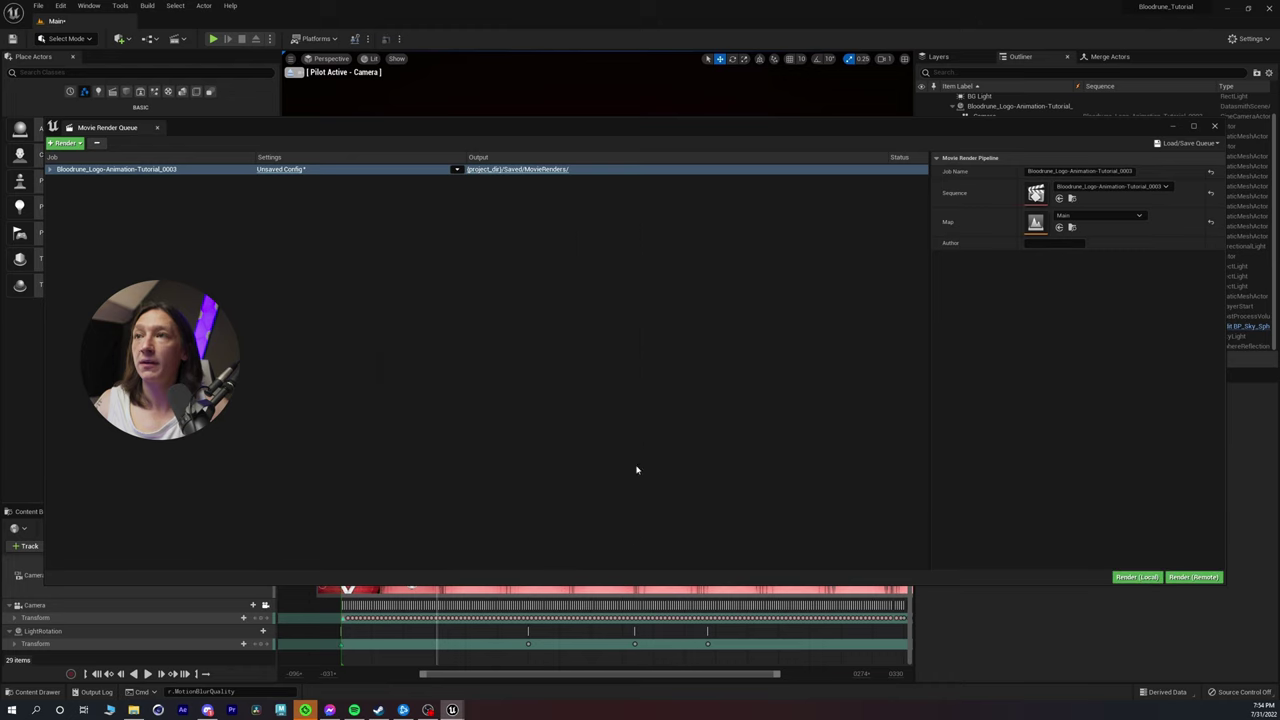
Step: Reopen the job's render settings and browse for an output directory inside Bloodrune_Kickstarter_2022's PreRenders folder
left_click(284, 170)
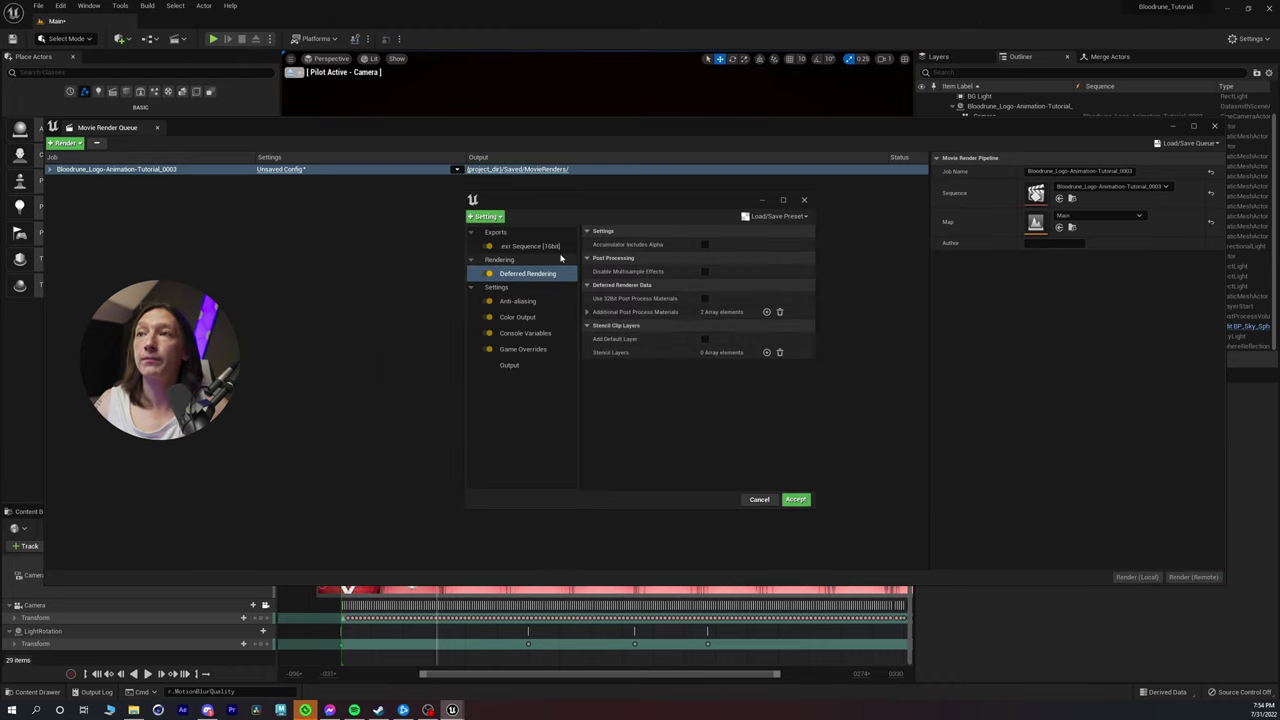
left_click(512, 365)
left_click(782, 244)
left_click(520, 158)
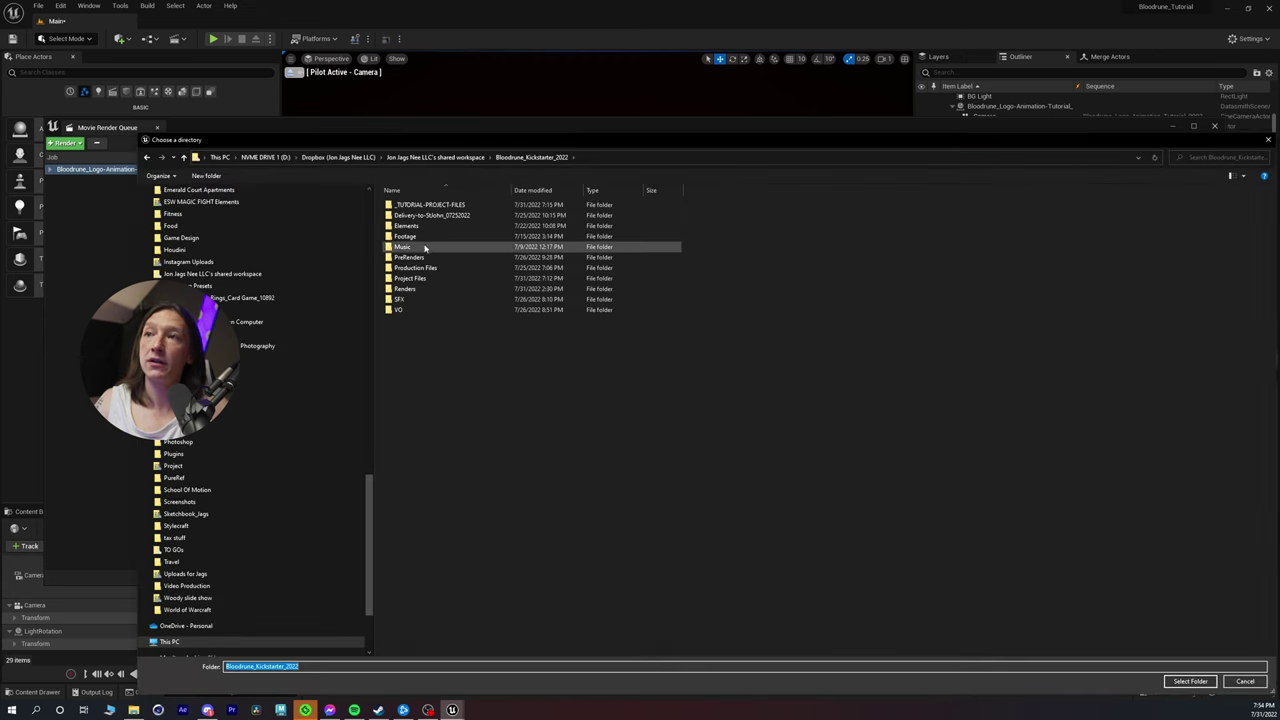
double_click(412, 260)
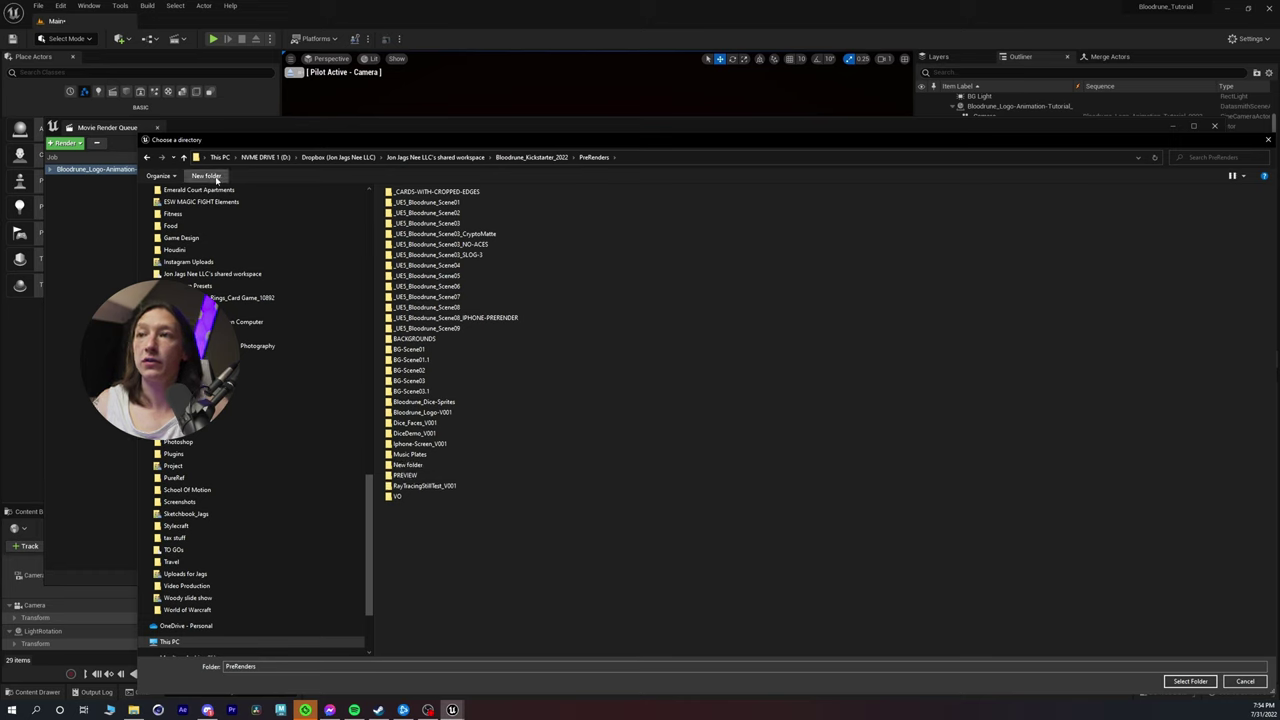
Step: Rename the new folder in PreRenders to _UE5_BloodruneLogo_Tutorial and choose it as the render output directory
left_click(404, 467)
left_click(406, 467)
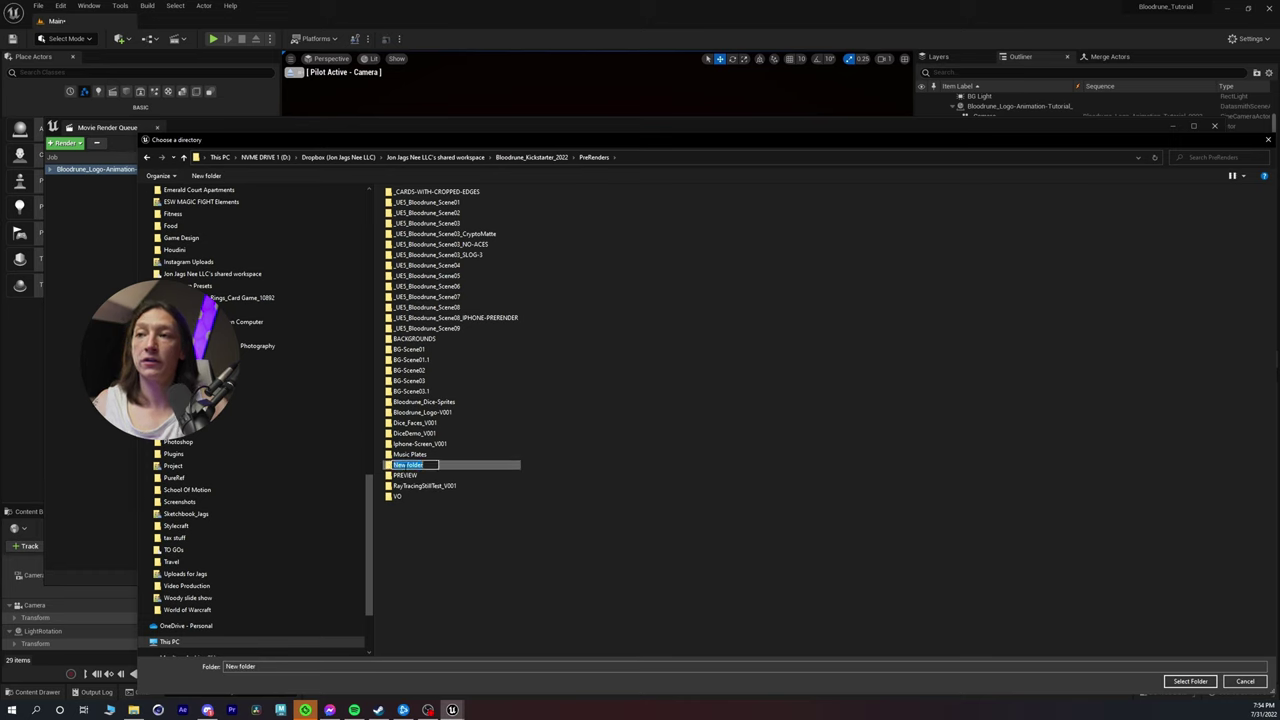
type("_UE")
key("BackSpace")
key("BackSpace")
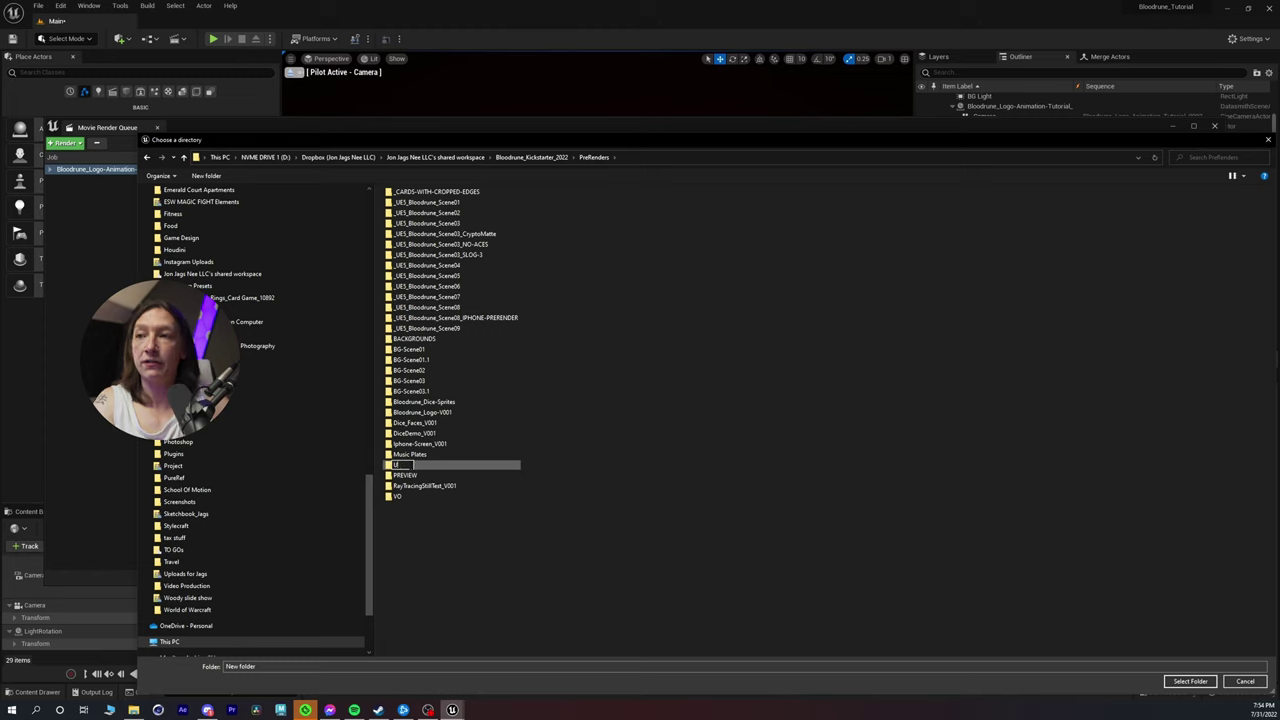
type("UE5_Bloodrune")
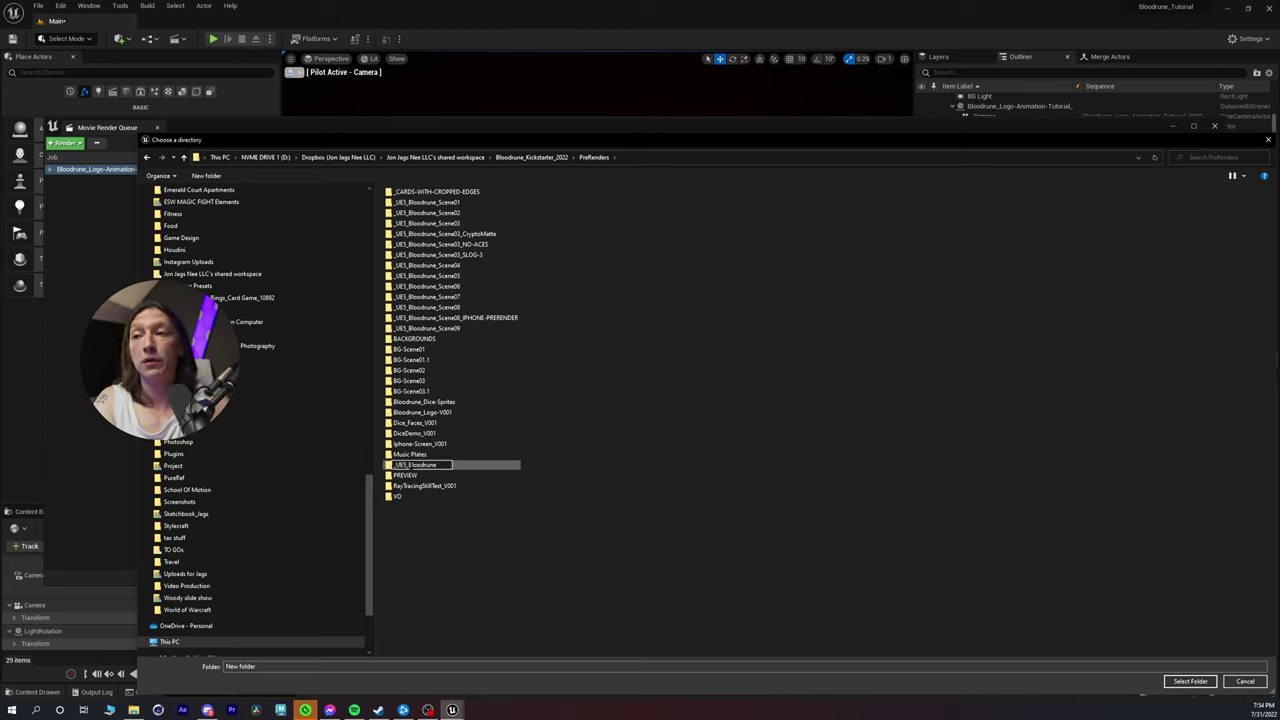
type("Logo_Tutorial")
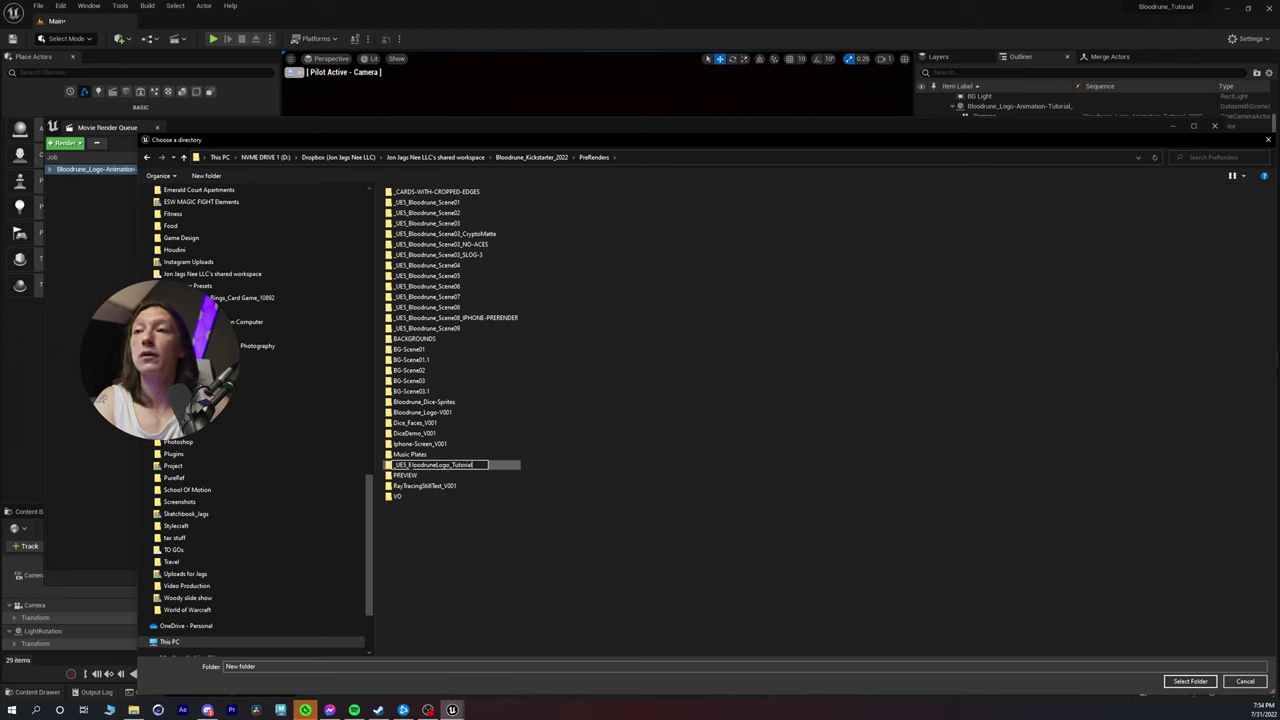
key("Return")
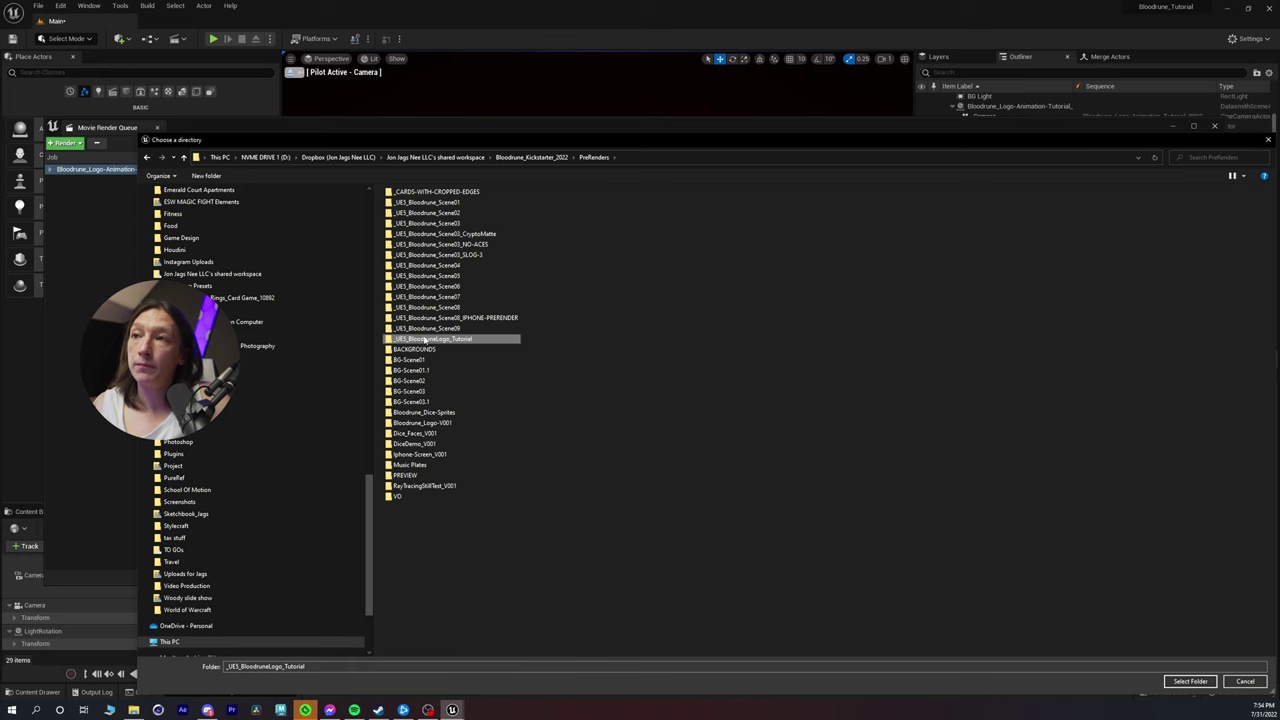
double_click(424, 341)
left_click(1190, 681)
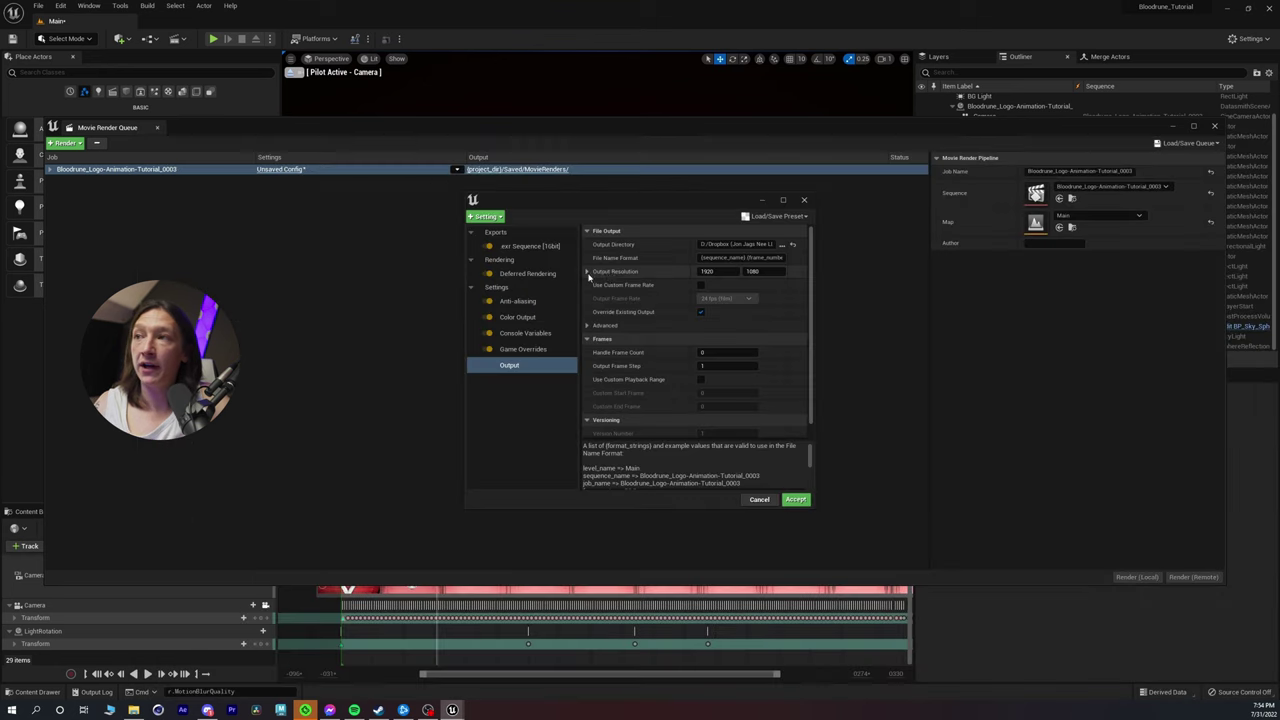
Step: Set the output resolution to 3840 by 2160
left_click(710, 271)
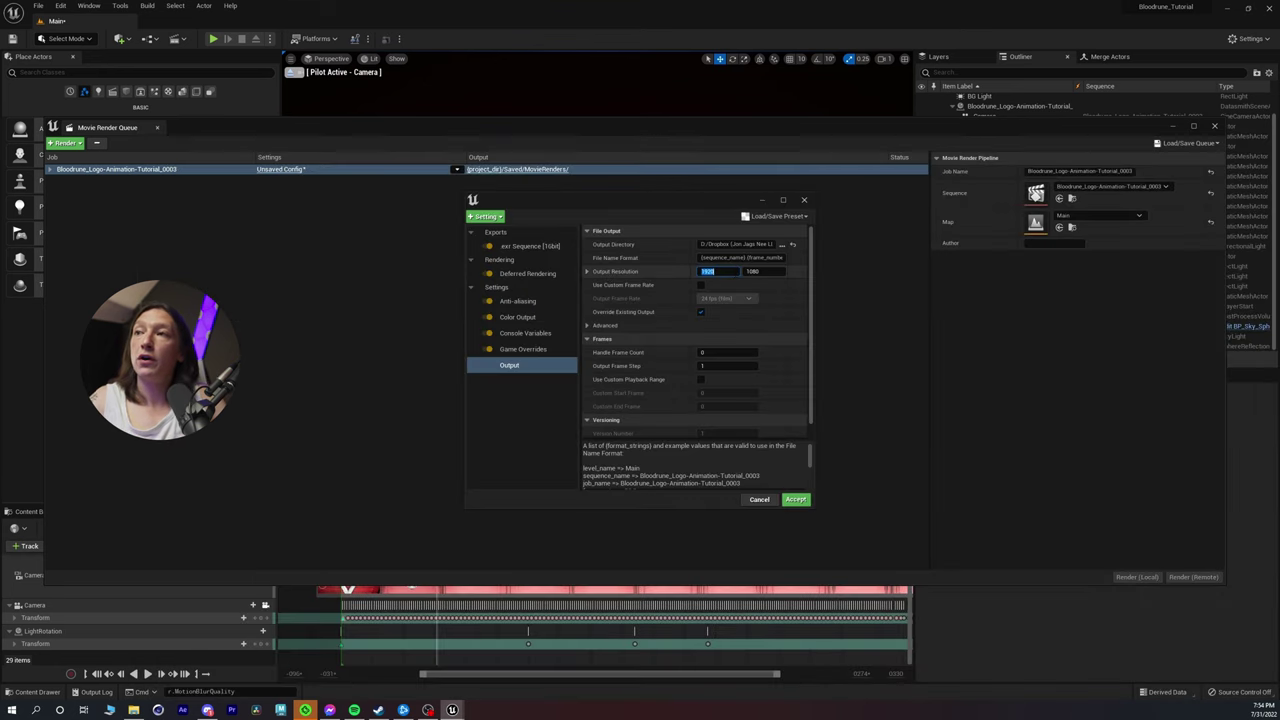
type("3")
left_click(734, 272)
type("840")
key("Tab")
type("21")
left_click(525, 366)
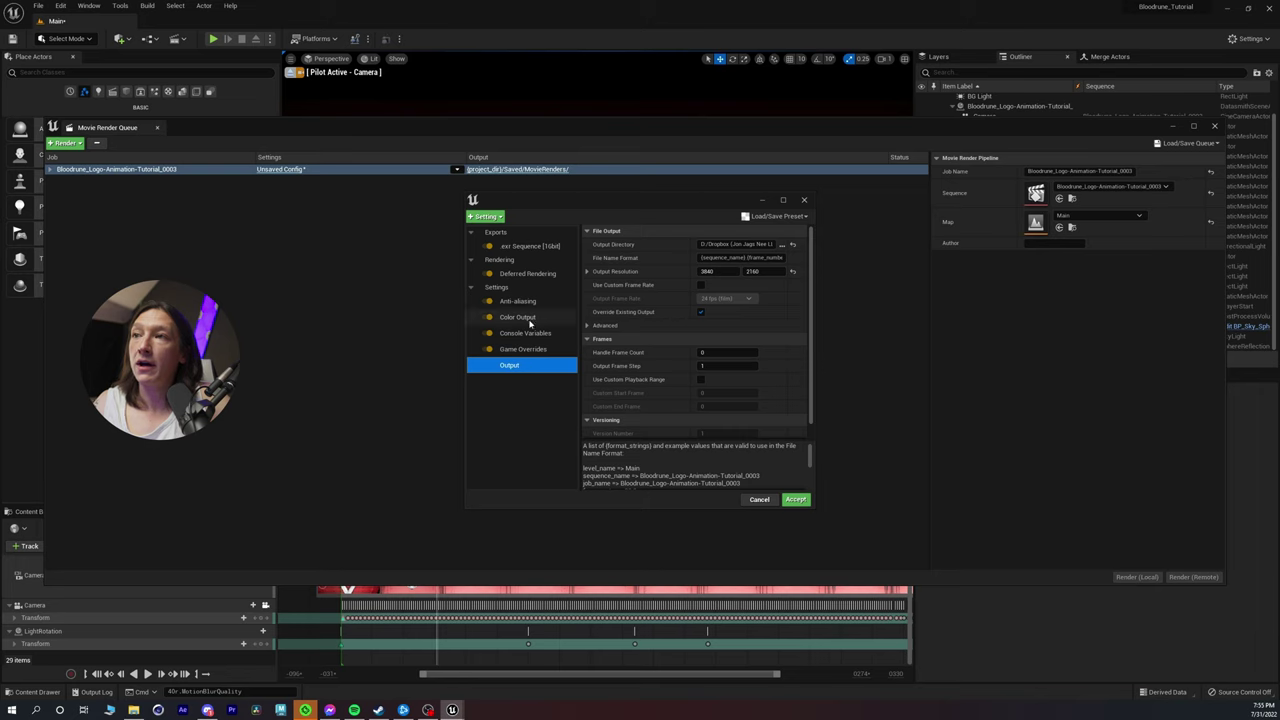
Step: Review the console variables, deferred rendering, output, game overrides, color output, anti-aliasing and EXR settings, and accept the render configuration
left_click(524, 333)
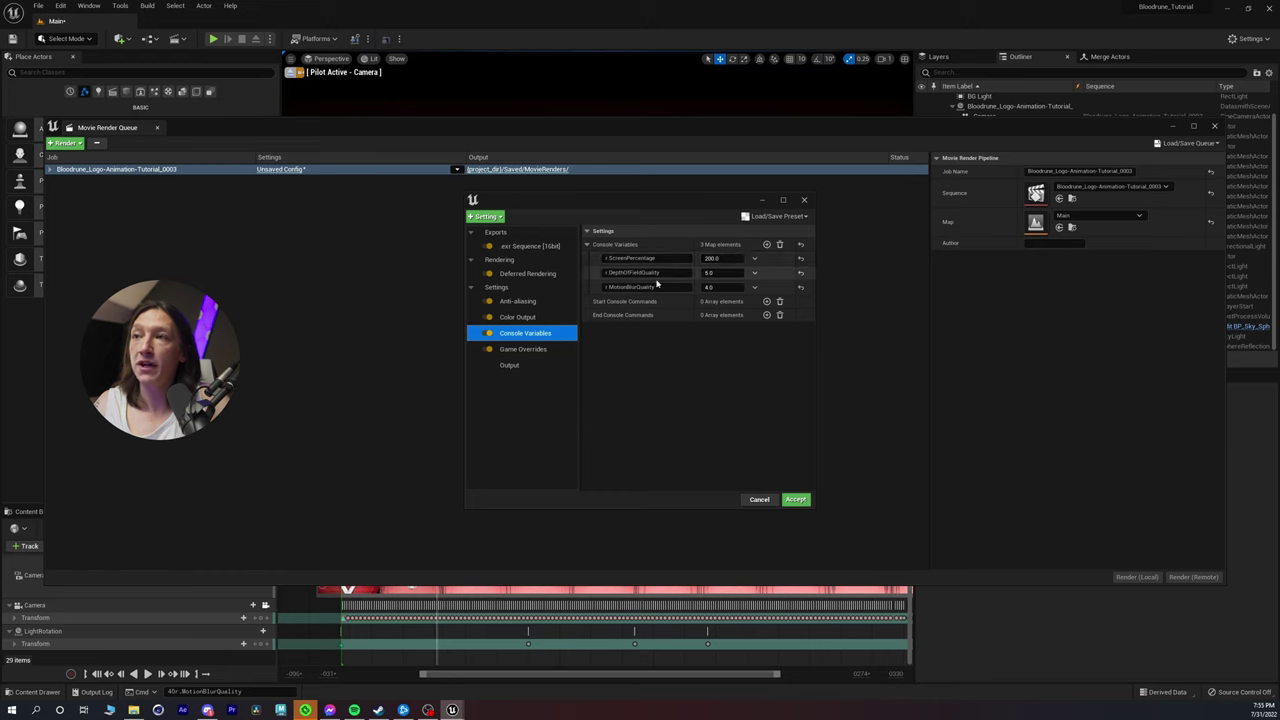
left_click(527, 273)
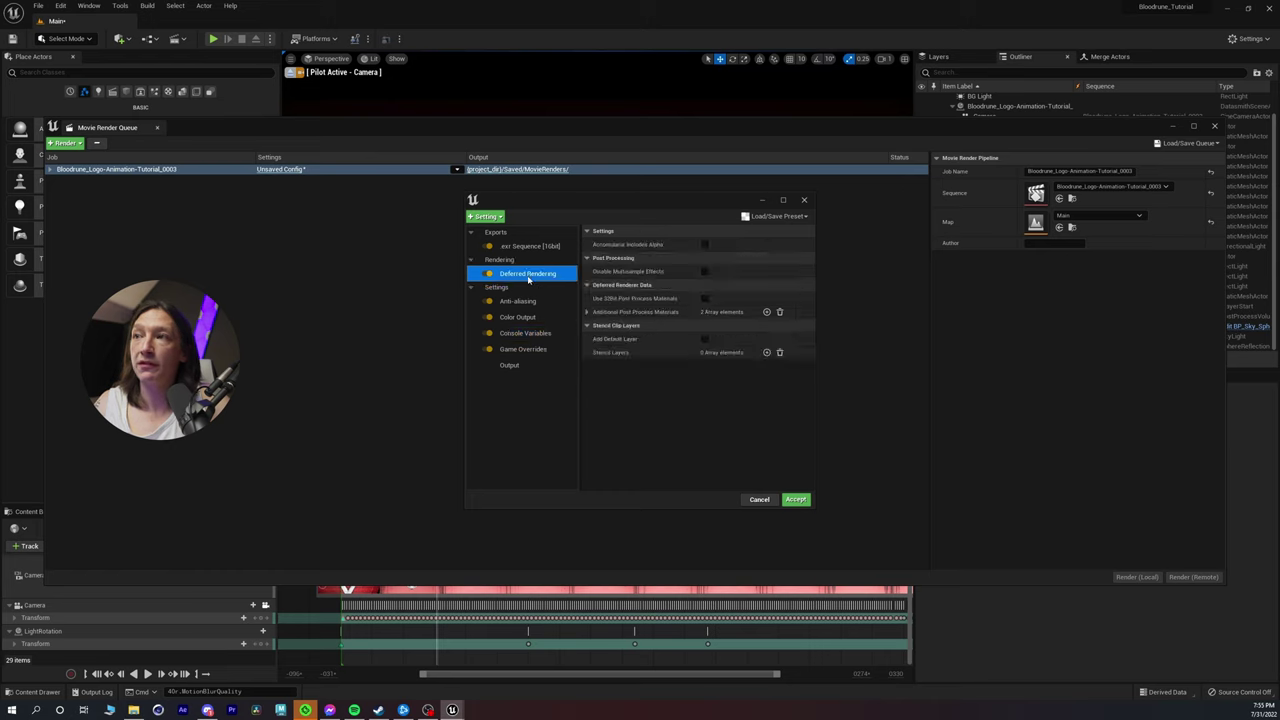
left_click(510, 364)
left_click(522, 349)
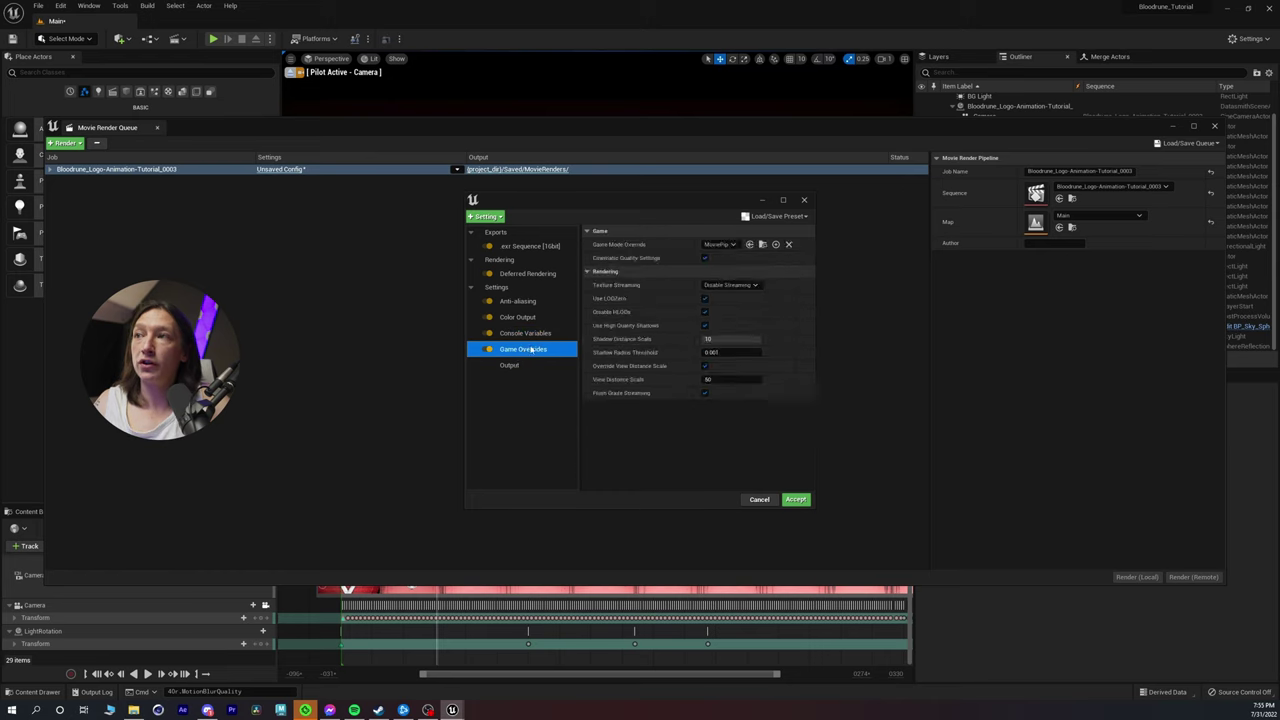
left_click(524, 333)
left_click(527, 316)
left_click(531, 301)
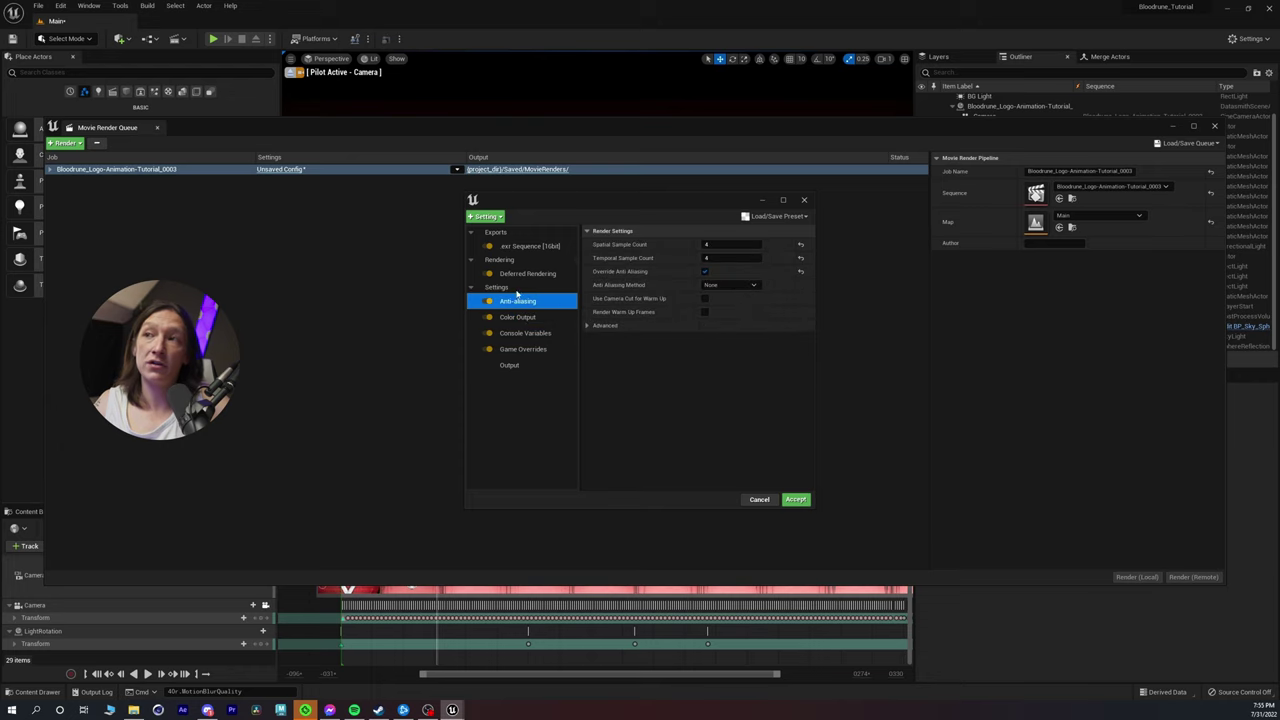
left_click(527, 273)
left_click(530, 246)
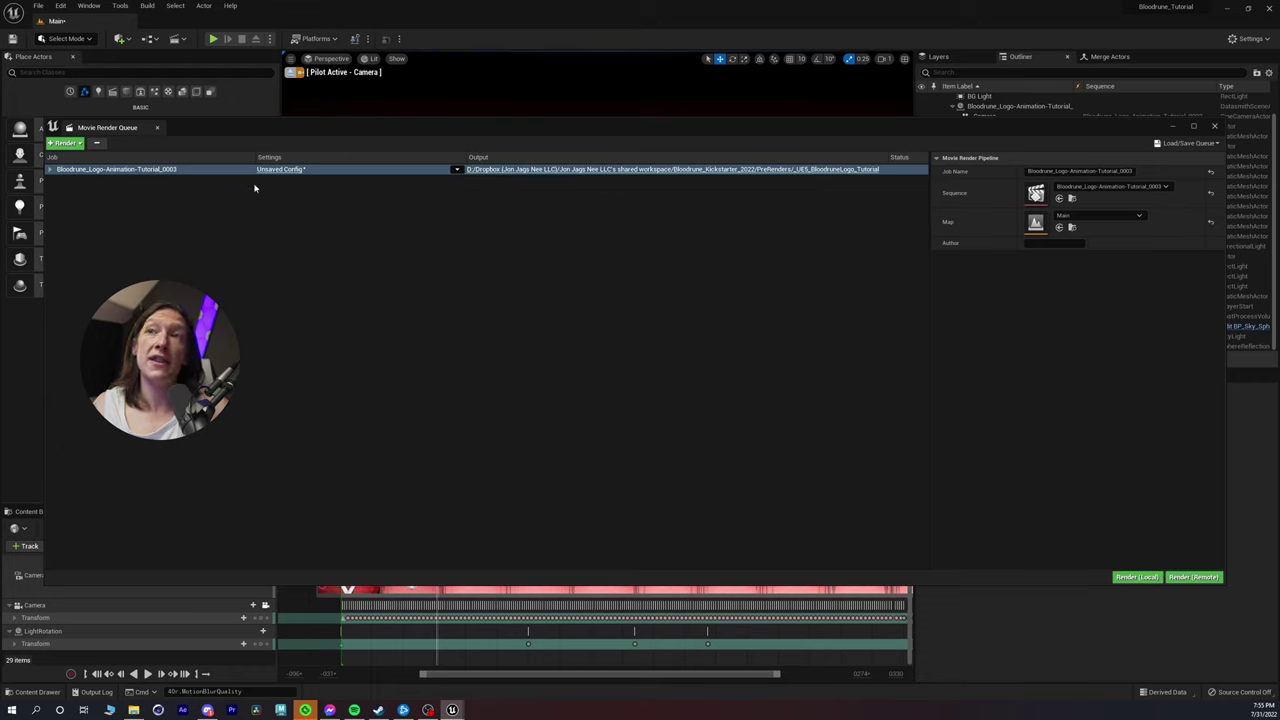
Step: Start a local render of the queued Bloodrune logo animation job
left_click(1137, 577)
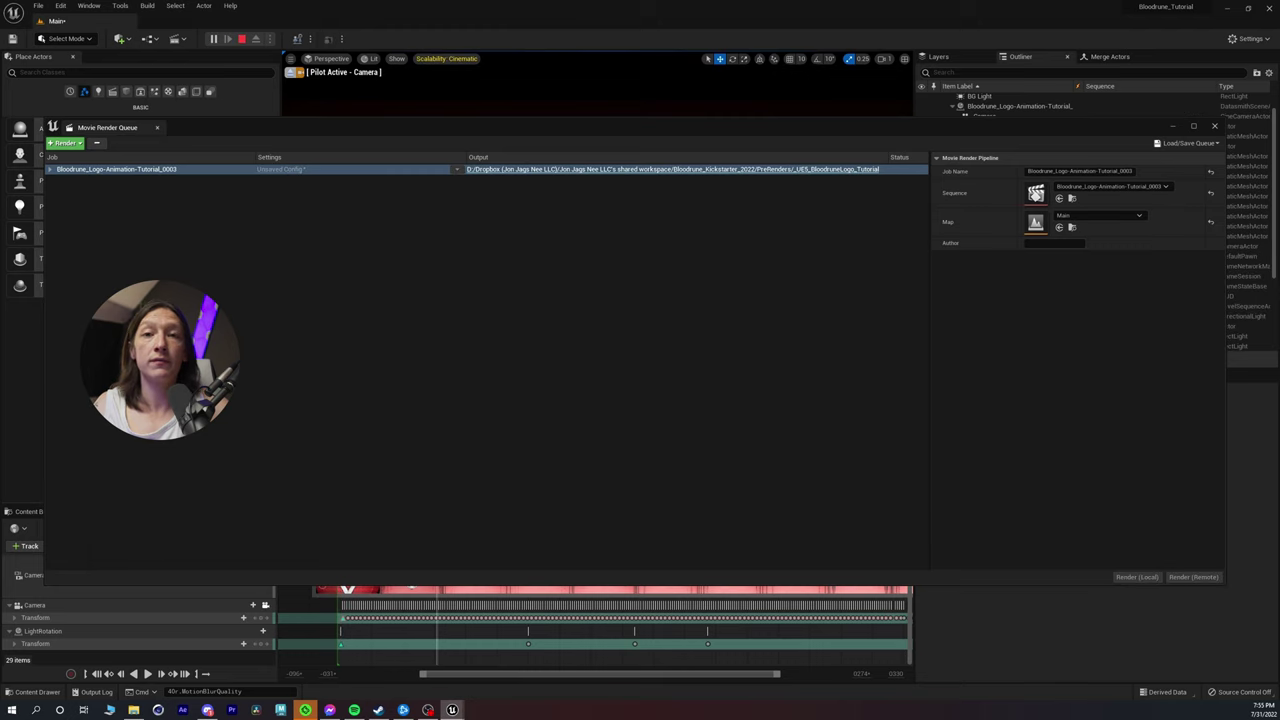